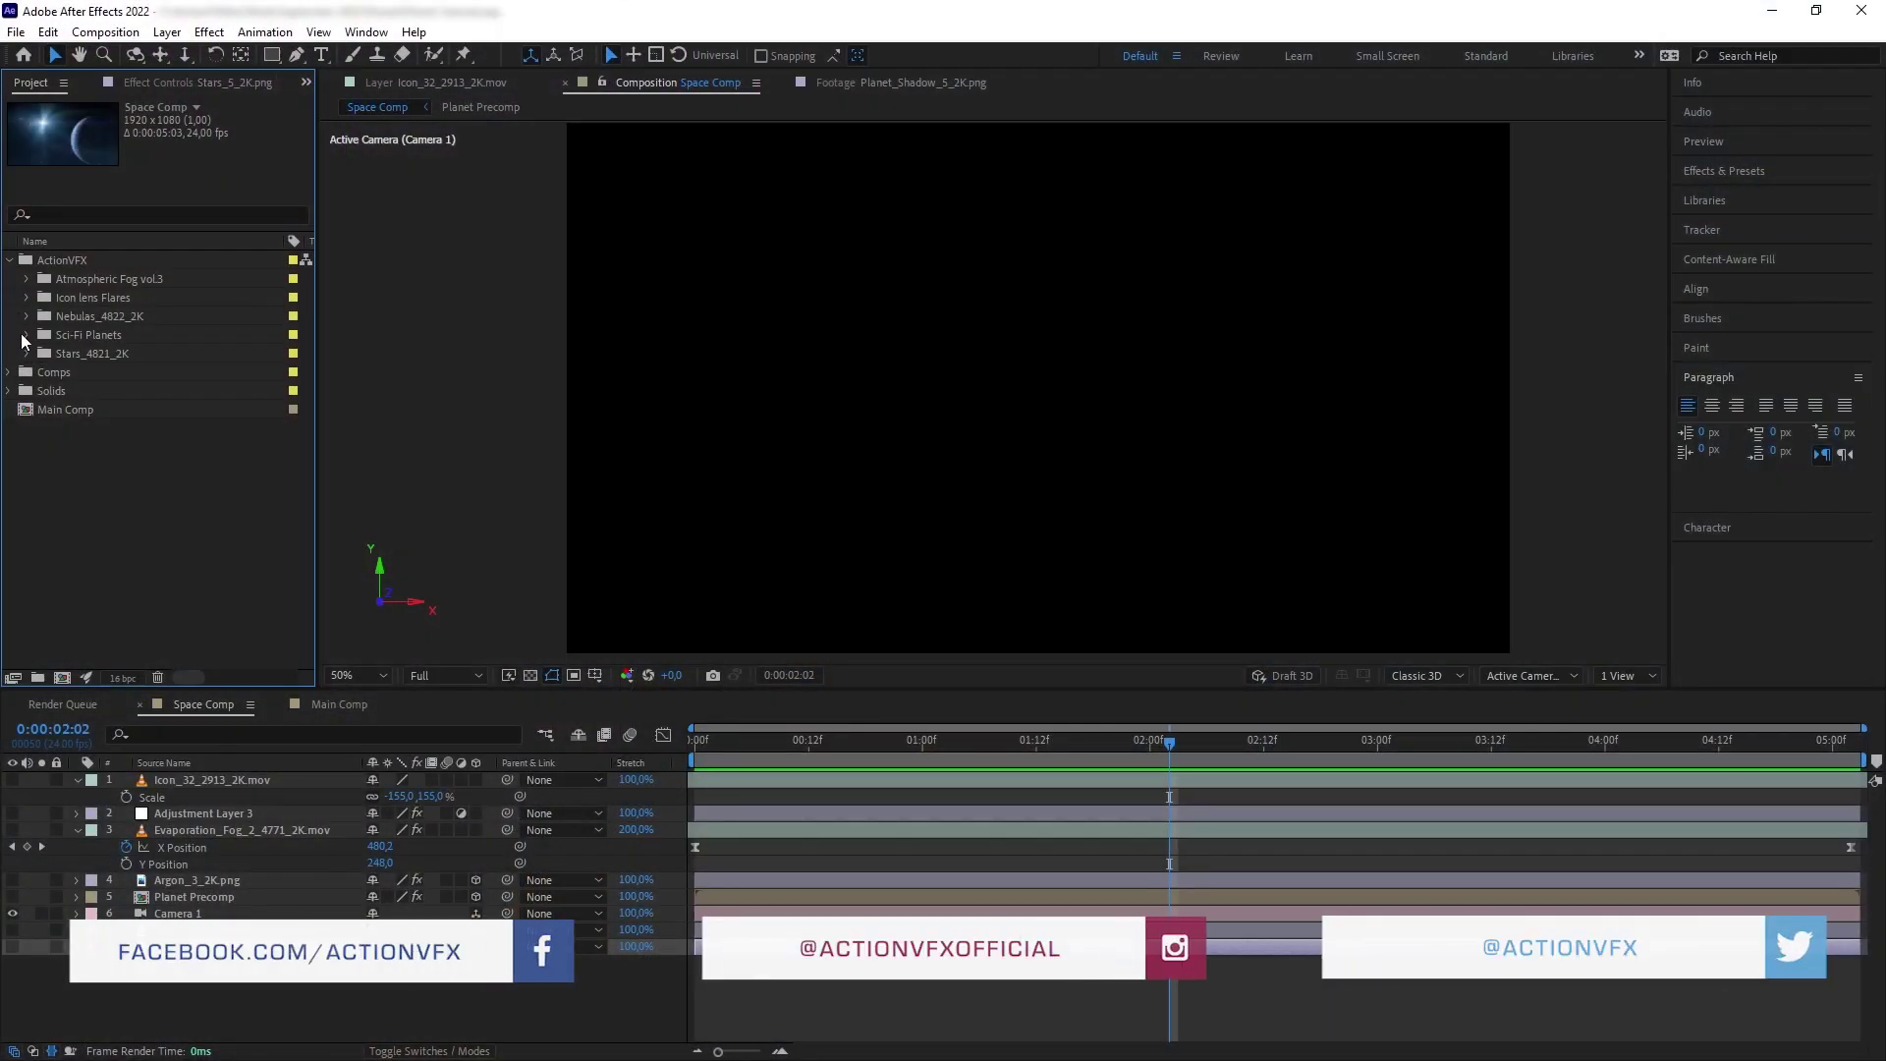
# - Expand the Sci-Fi Planets folder to list Build_Your_Own_Planet_Kit and Pre-Built_Planets
pyautogui.click(26, 336)
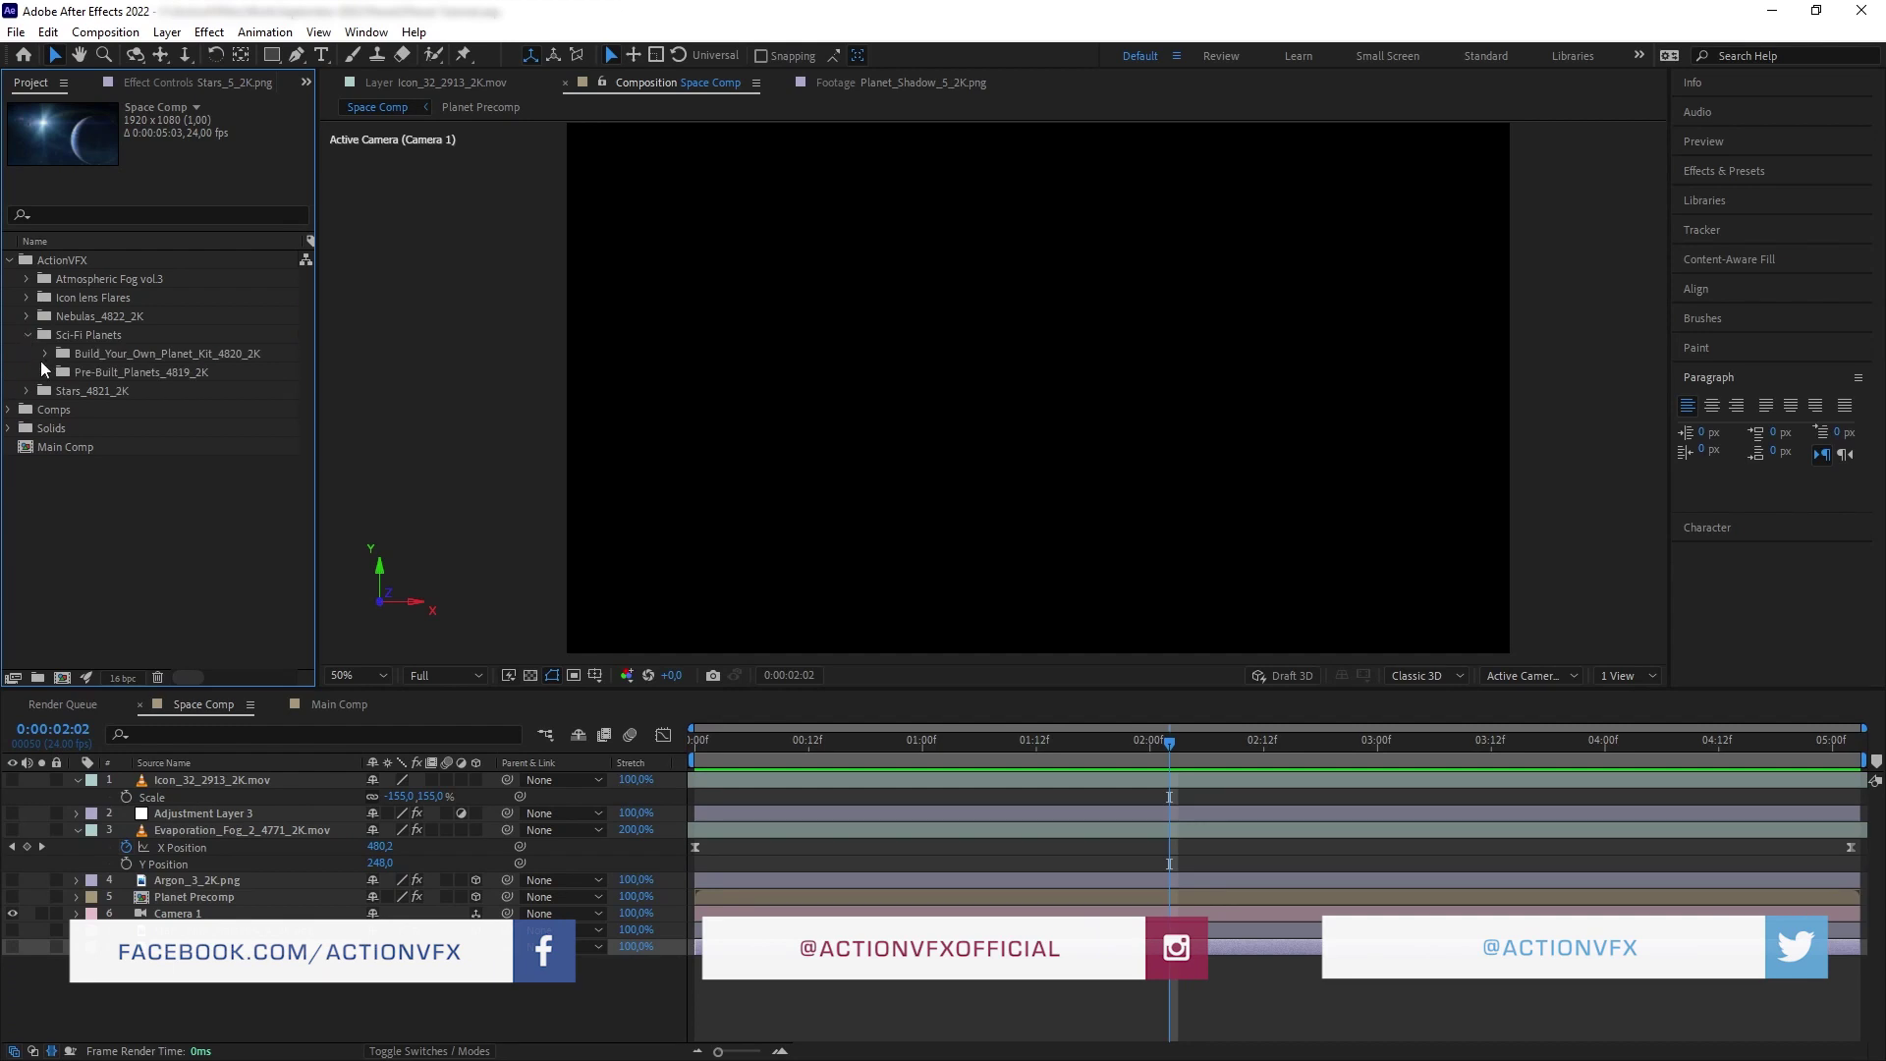
# - Add the Atlal_2_2K planet image from Pre-Built Planets to the composition
pyautogui.click(45, 372)
pyautogui.scroll(-3, 50, 379)
pyautogui.click(143, 409)
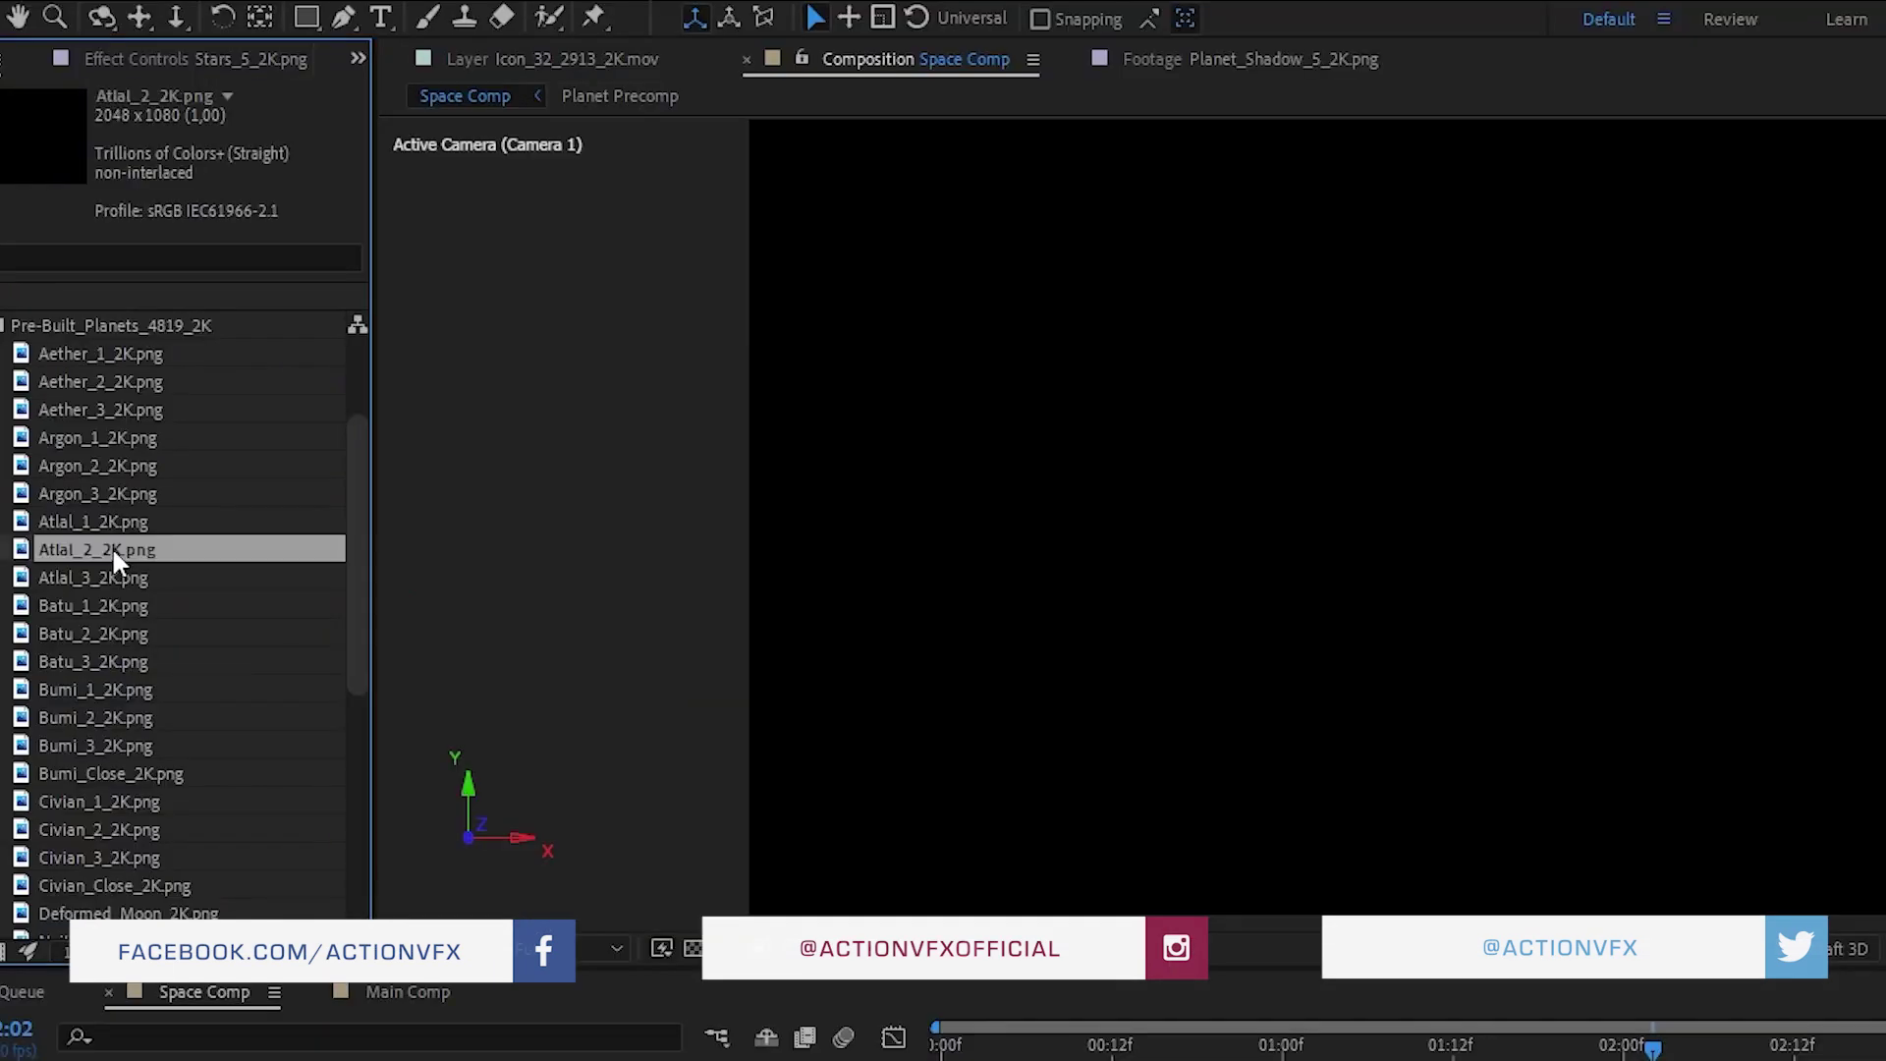
pyautogui.moveTo(142, 409); pyautogui.dragTo(655, 325)
pyautogui.moveTo(882, 423); pyautogui.dragTo(1411, 530)
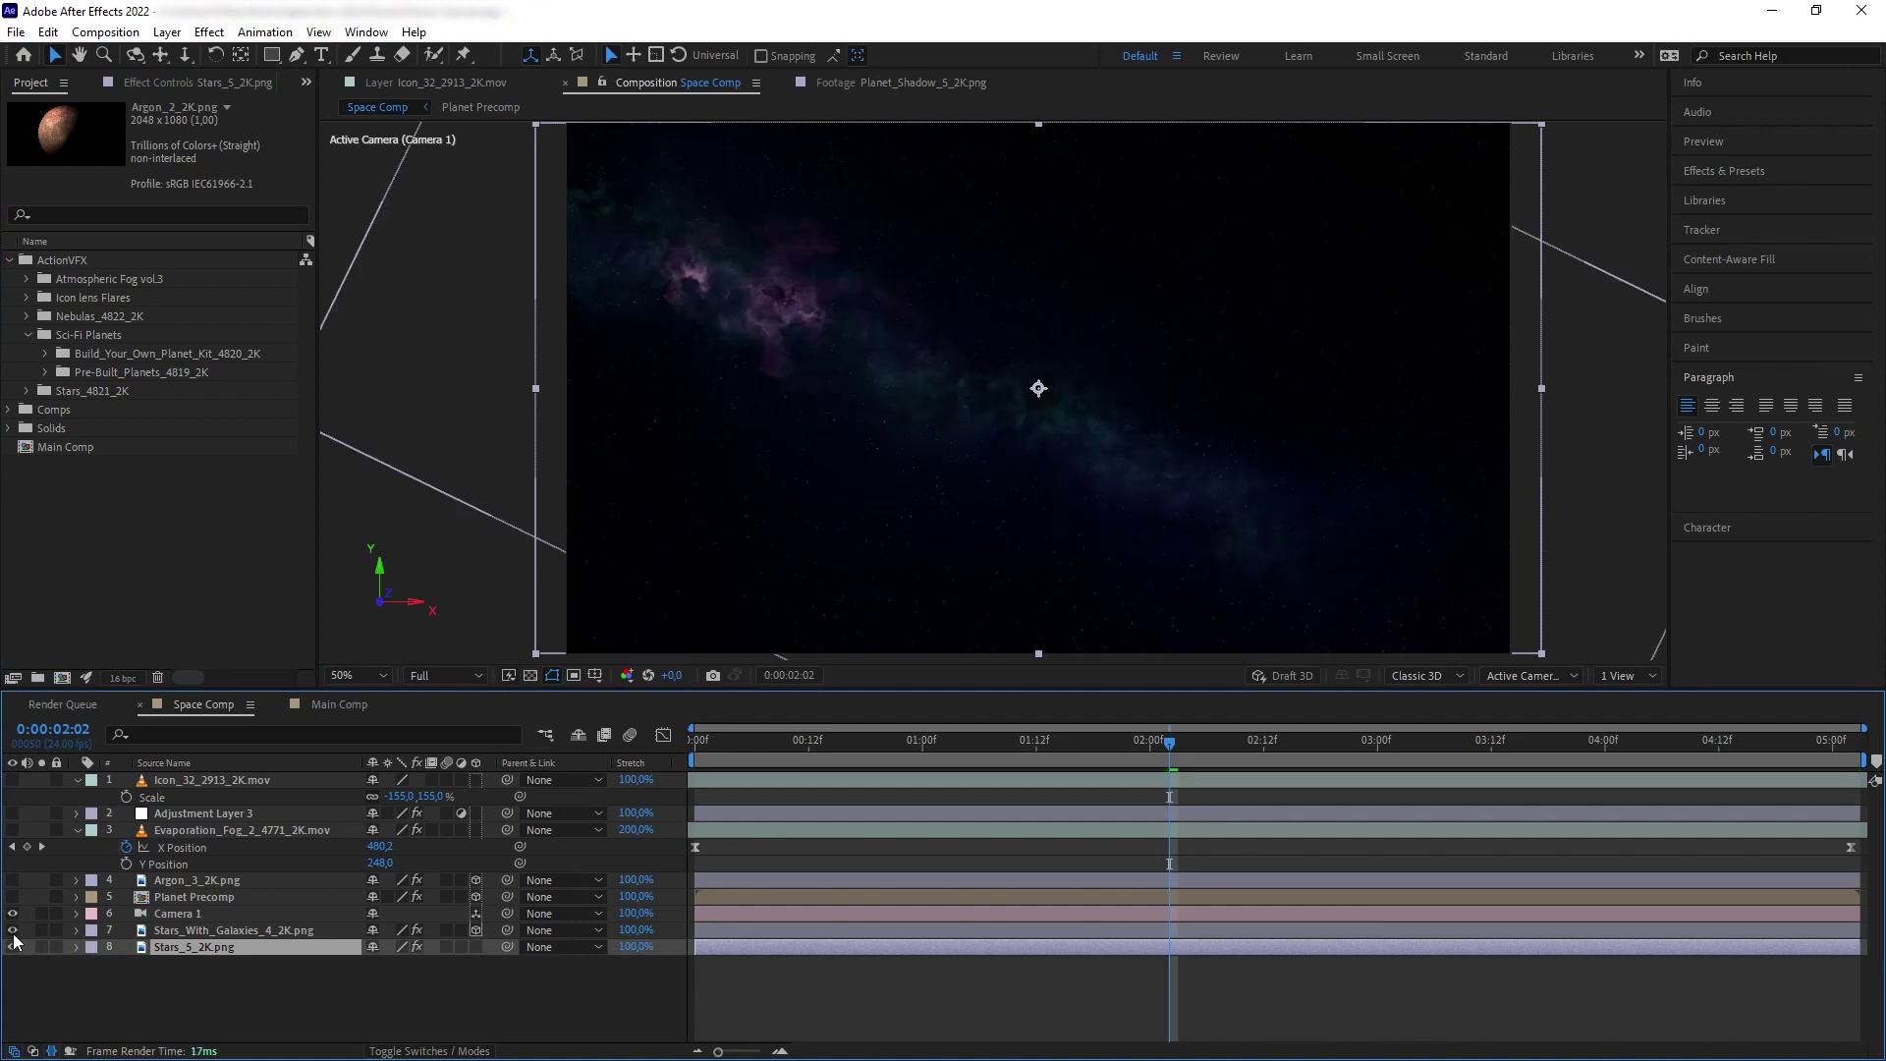
# - Make the lens flare and Planet Precomp layers visible
pyautogui.click(12, 780)
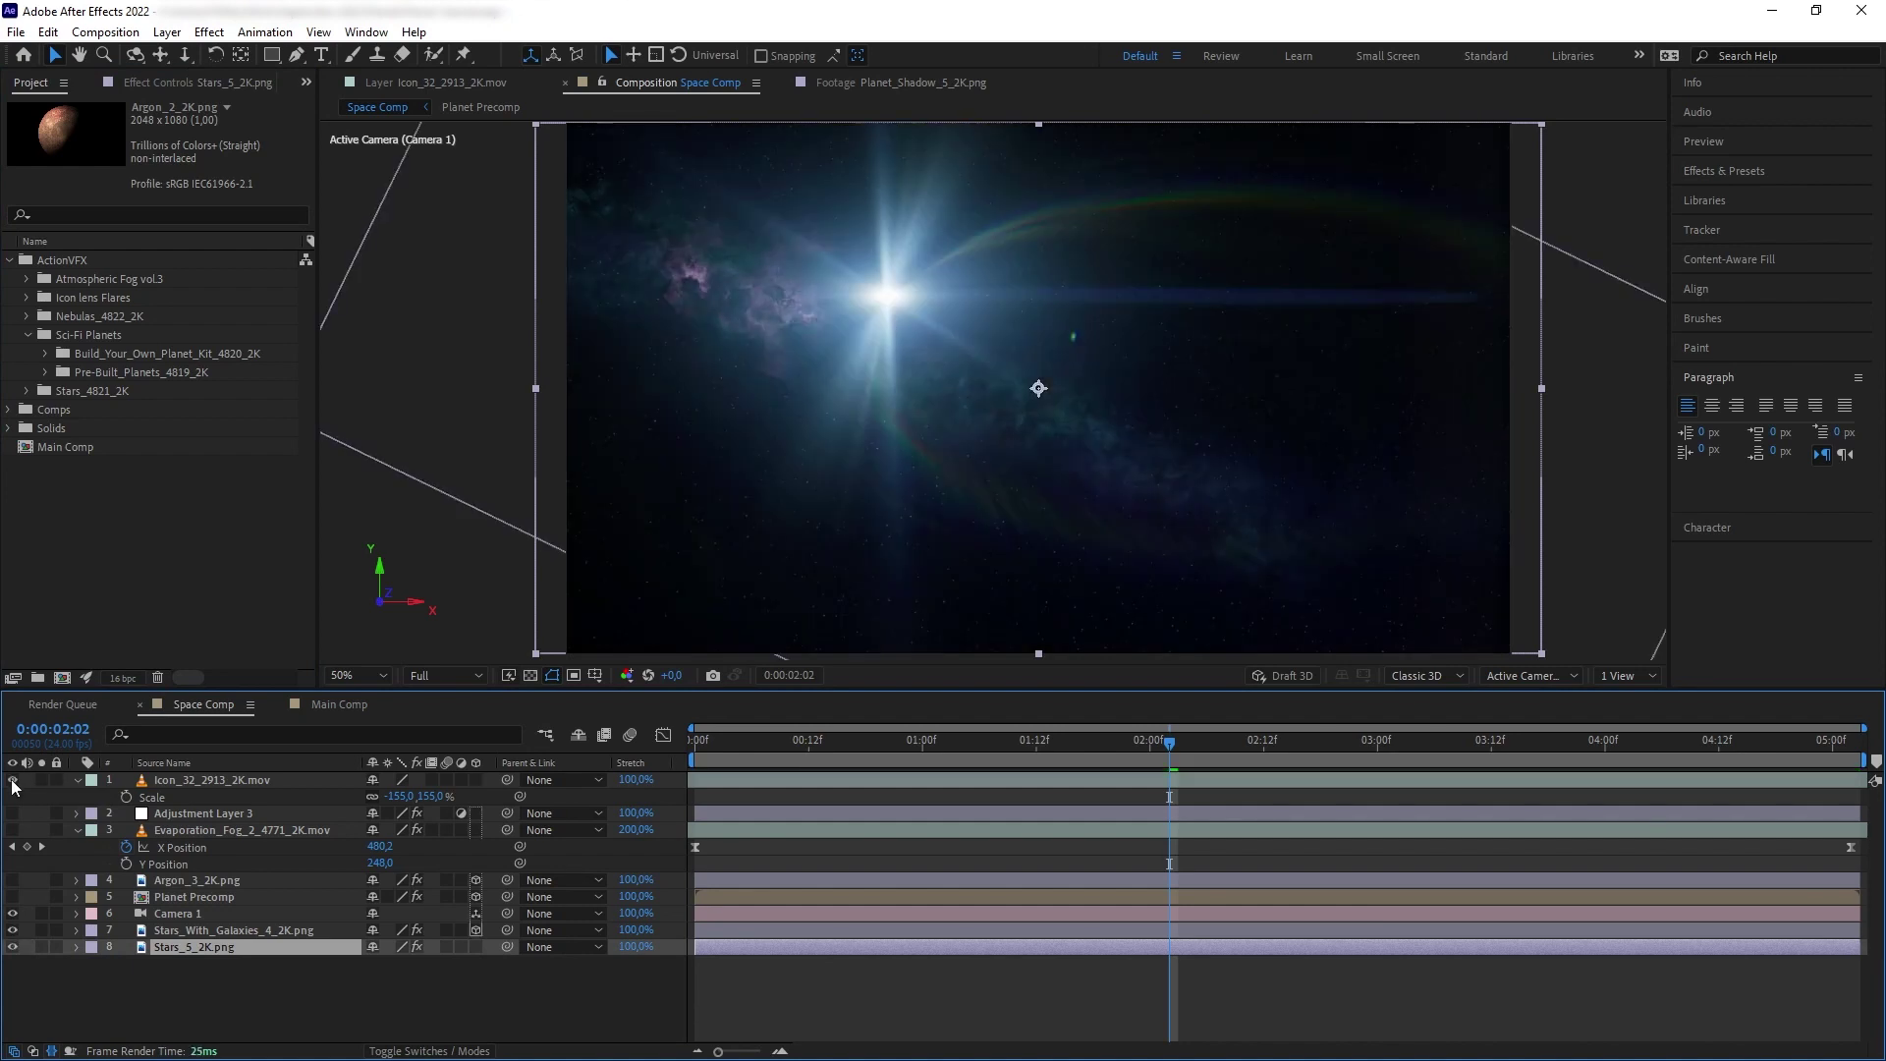
pyautogui.click(193, 898)
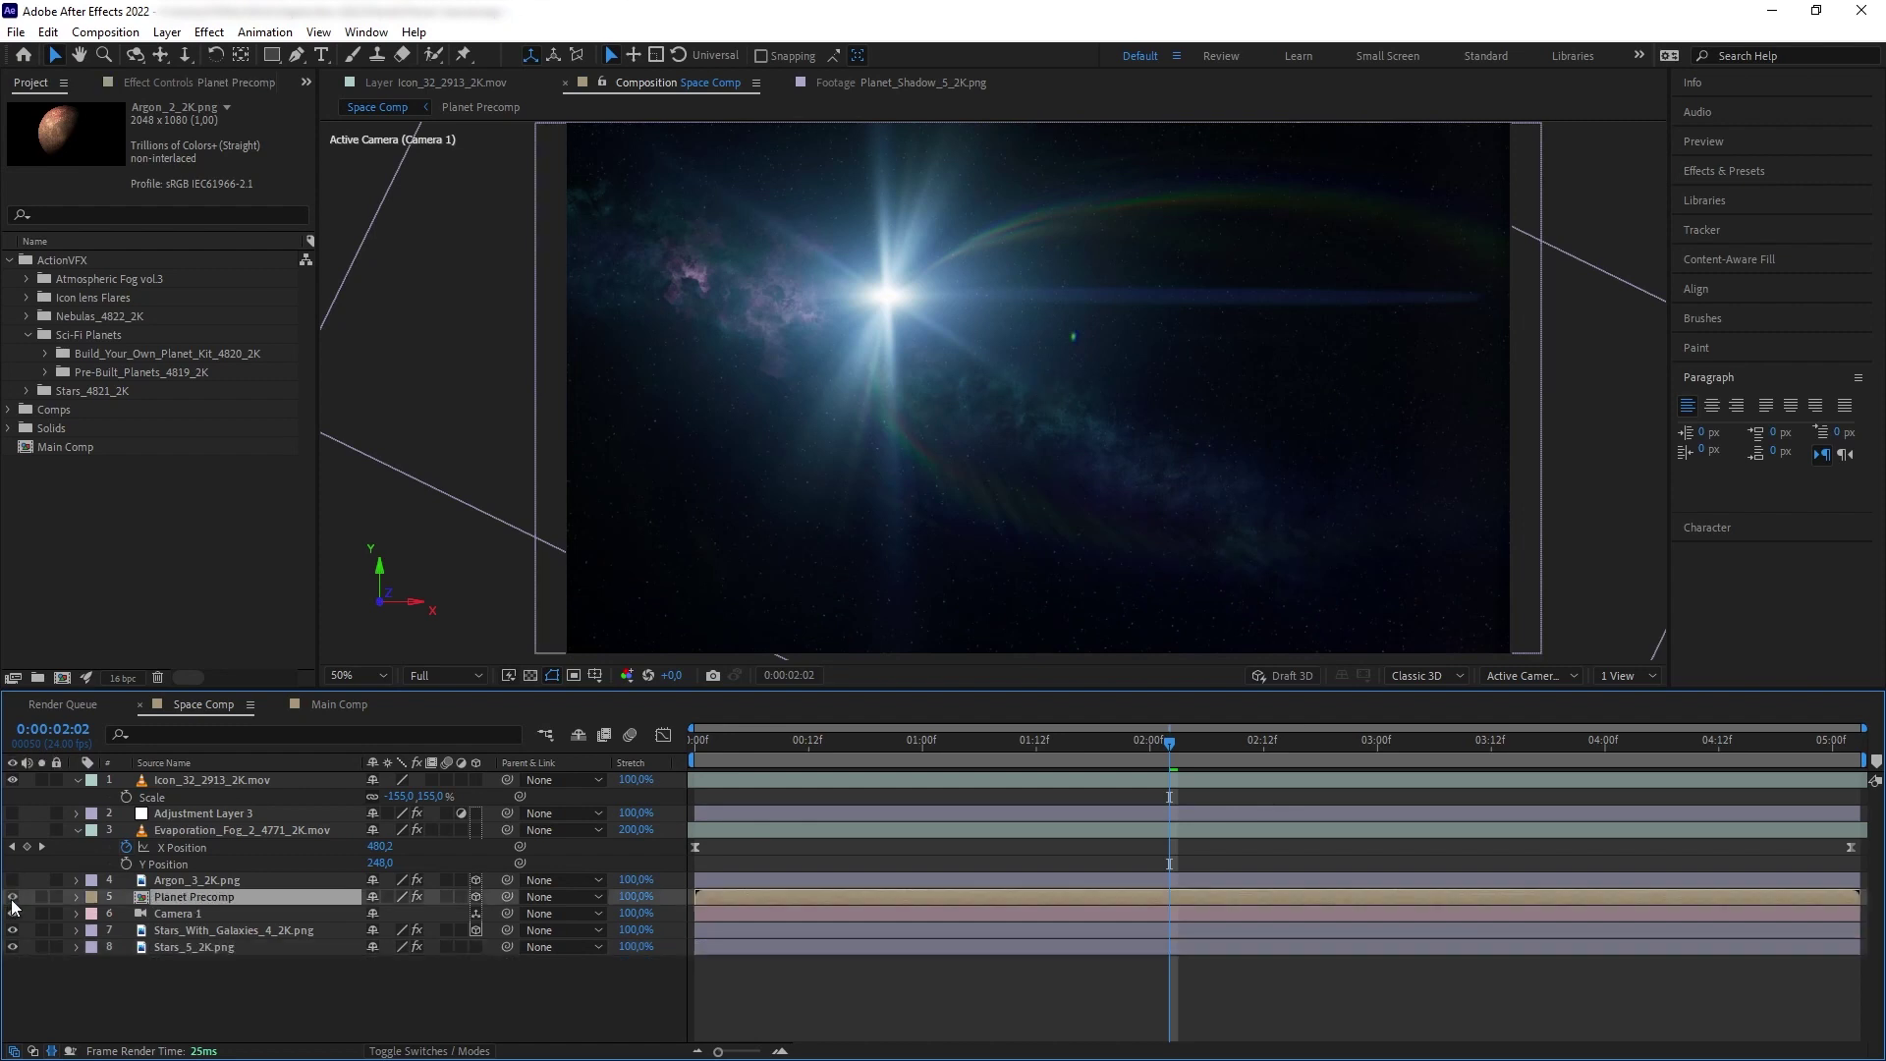
pyautogui.click(12, 898)
pyautogui.click(546, 996)
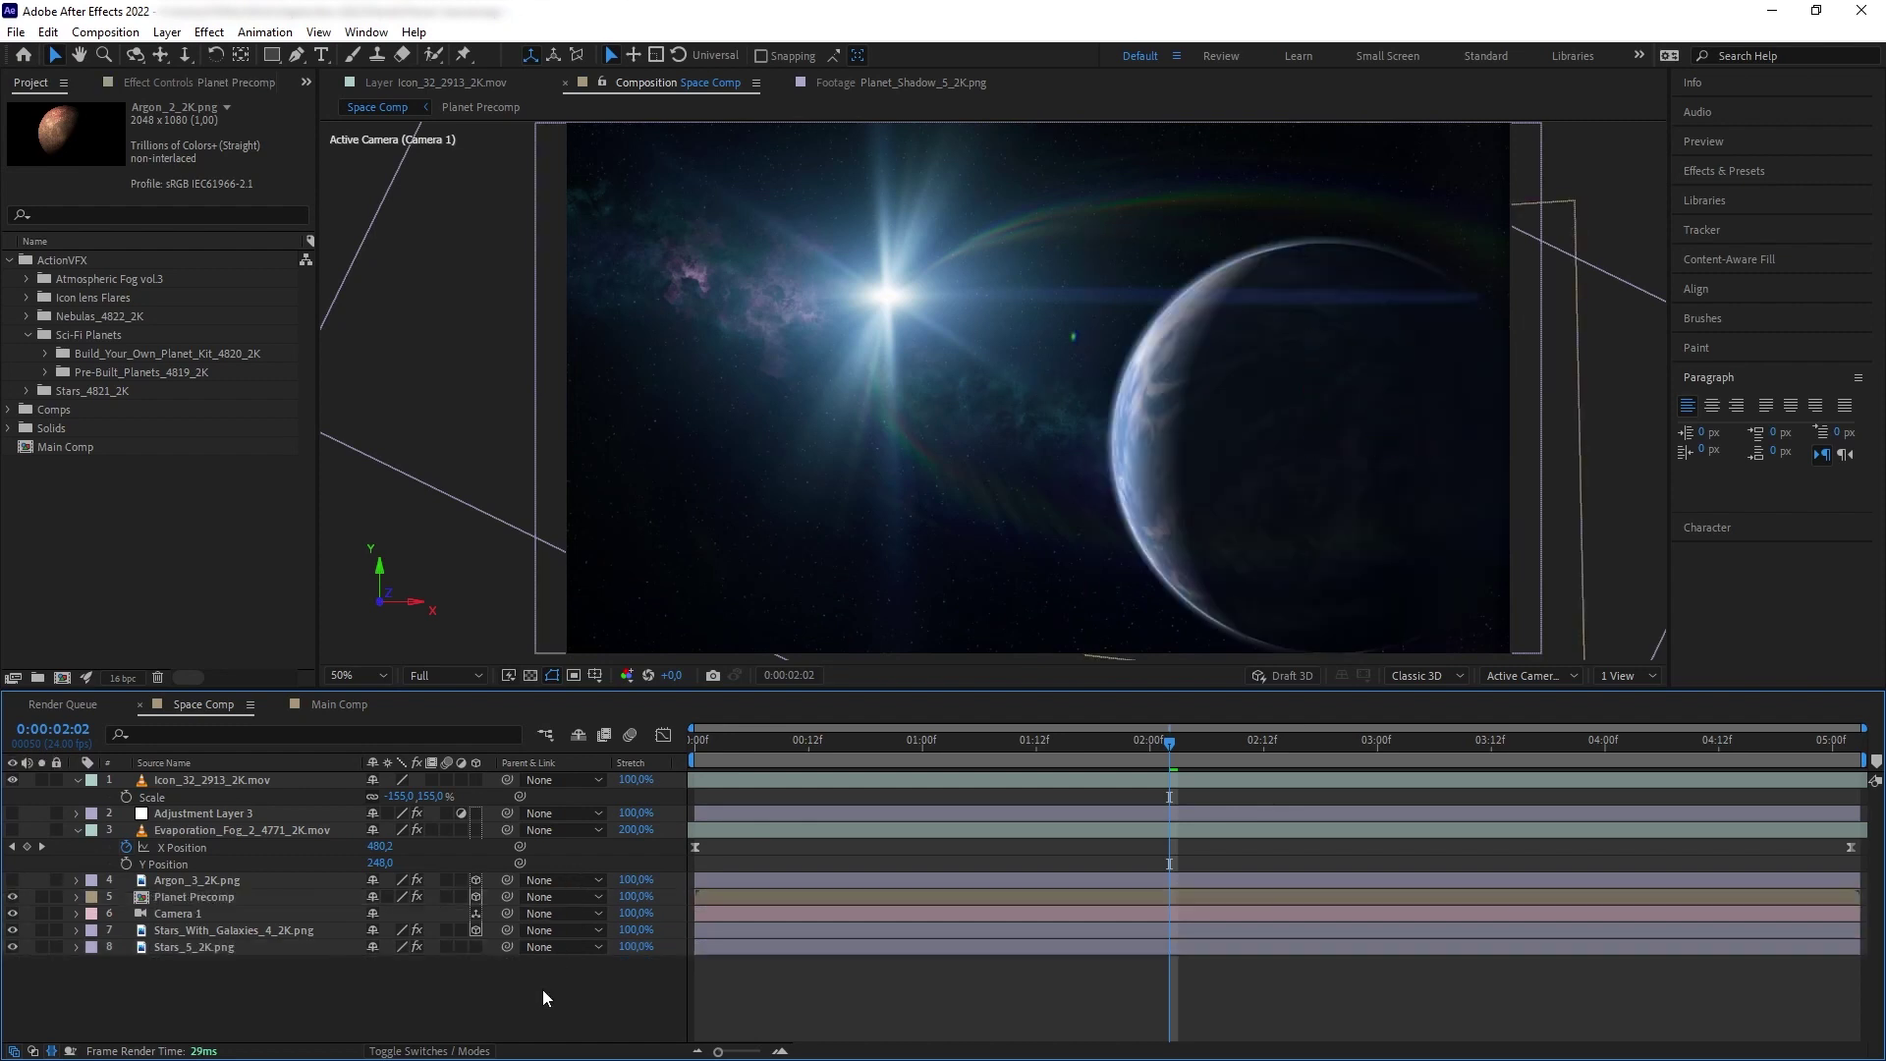
# - Insert Bumi_1_2K above Argon_3 and move it toward the lower left
pyautogui.click(44, 372)
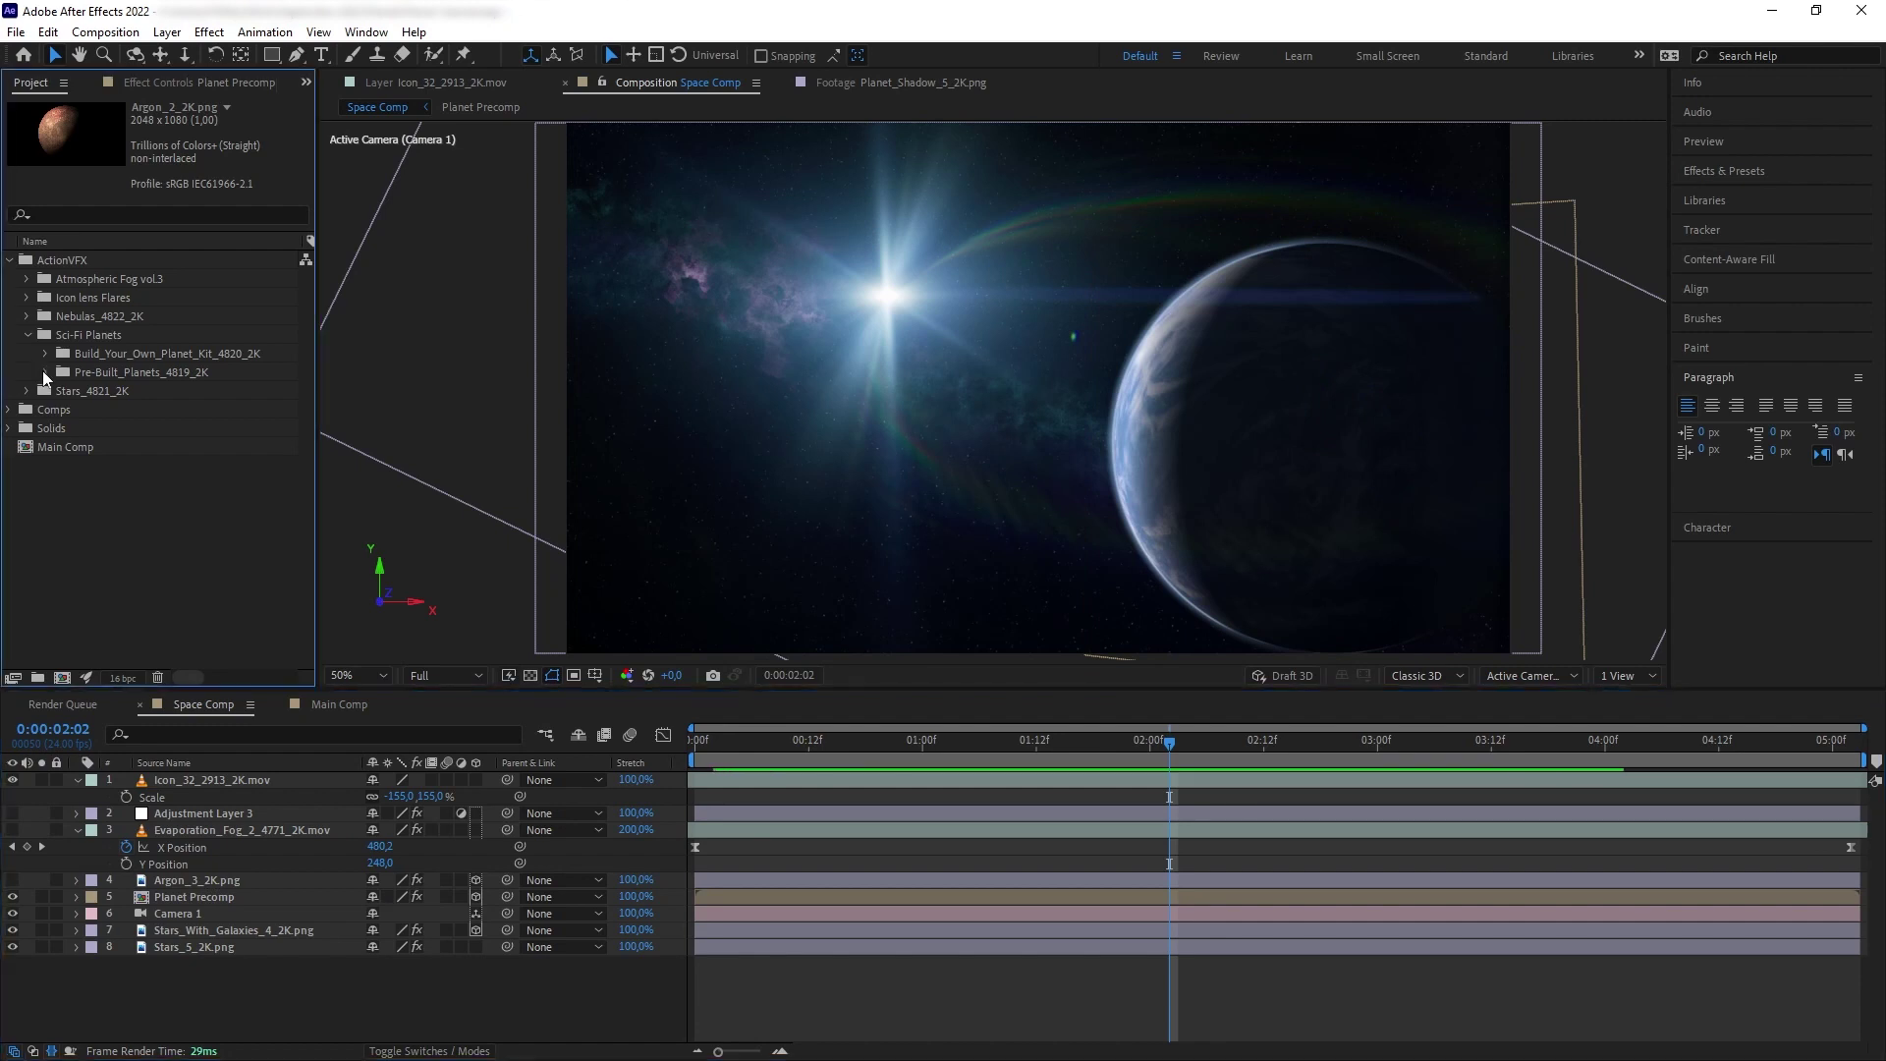
pyautogui.click(114, 409)
pyautogui.click(116, 447)
pyautogui.click(114, 501)
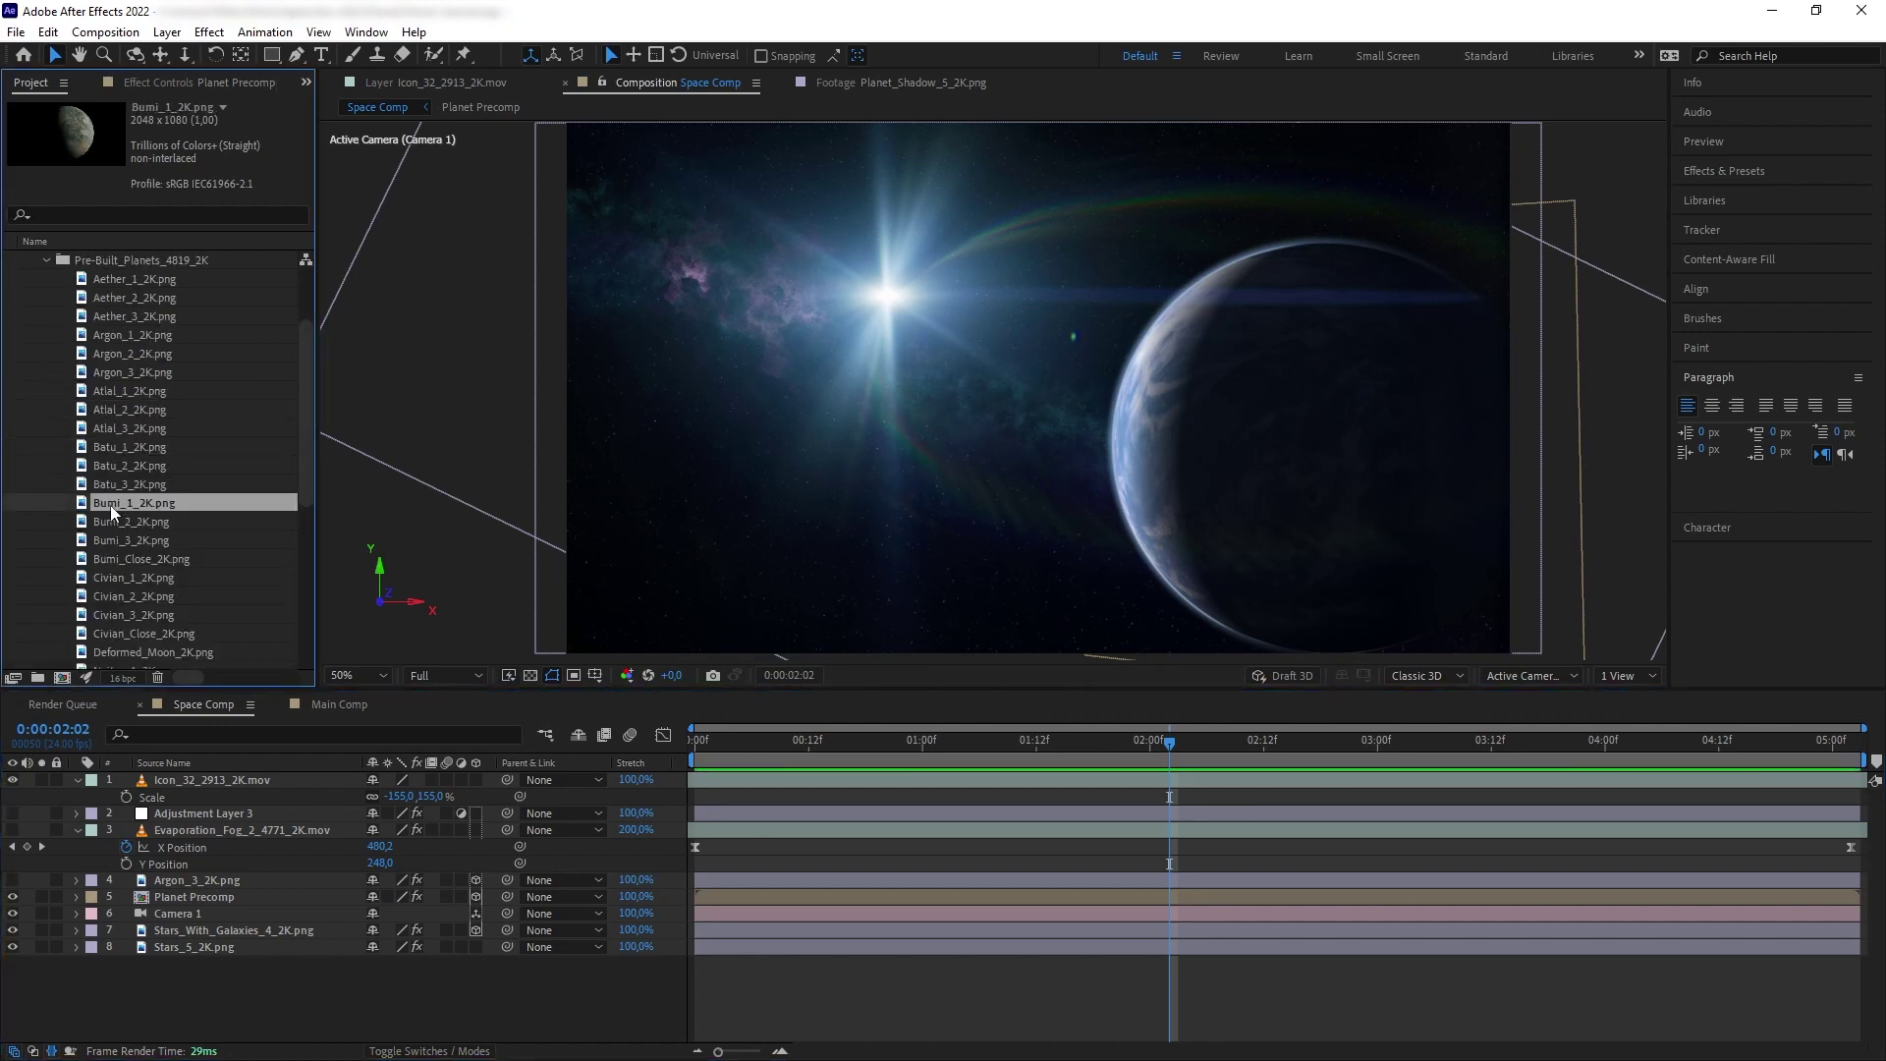
pyautogui.moveTo(110, 503); pyautogui.dragTo(179, 847)
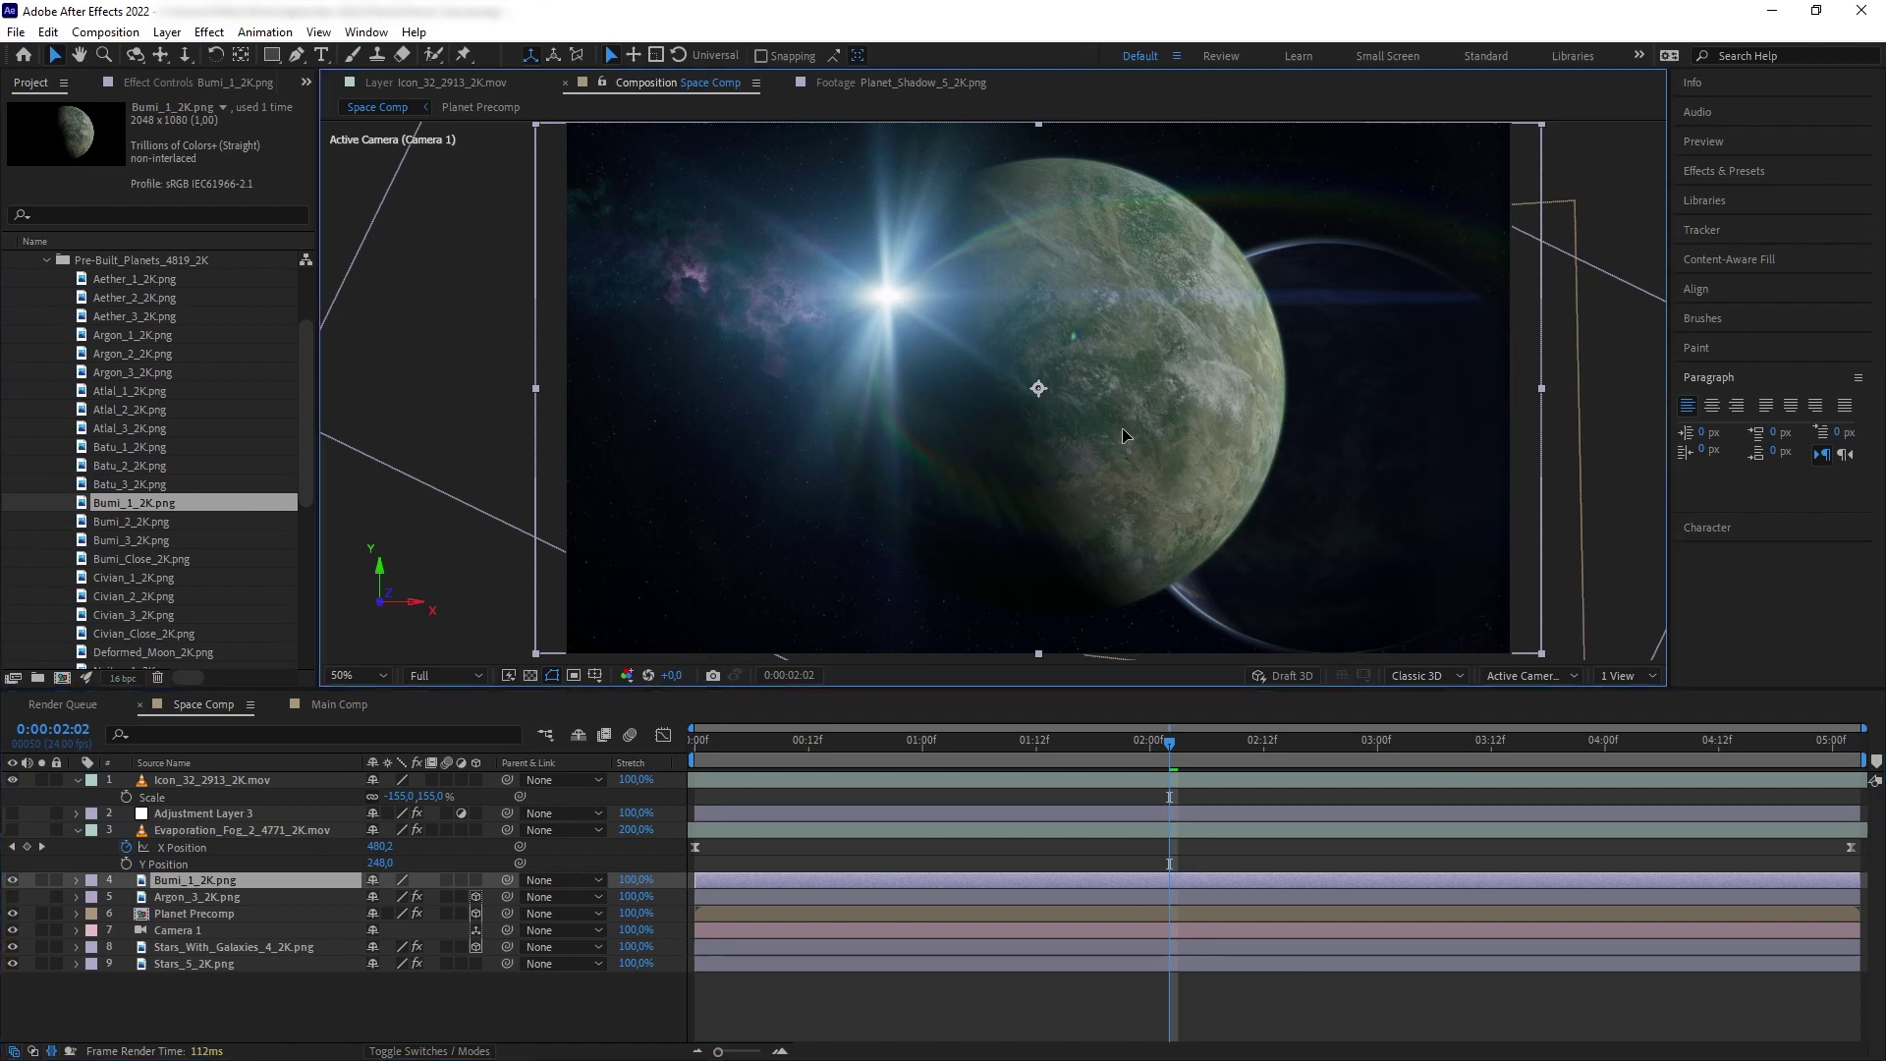
pyautogui.moveTo(1069, 435); pyautogui.dragTo(710, 565)
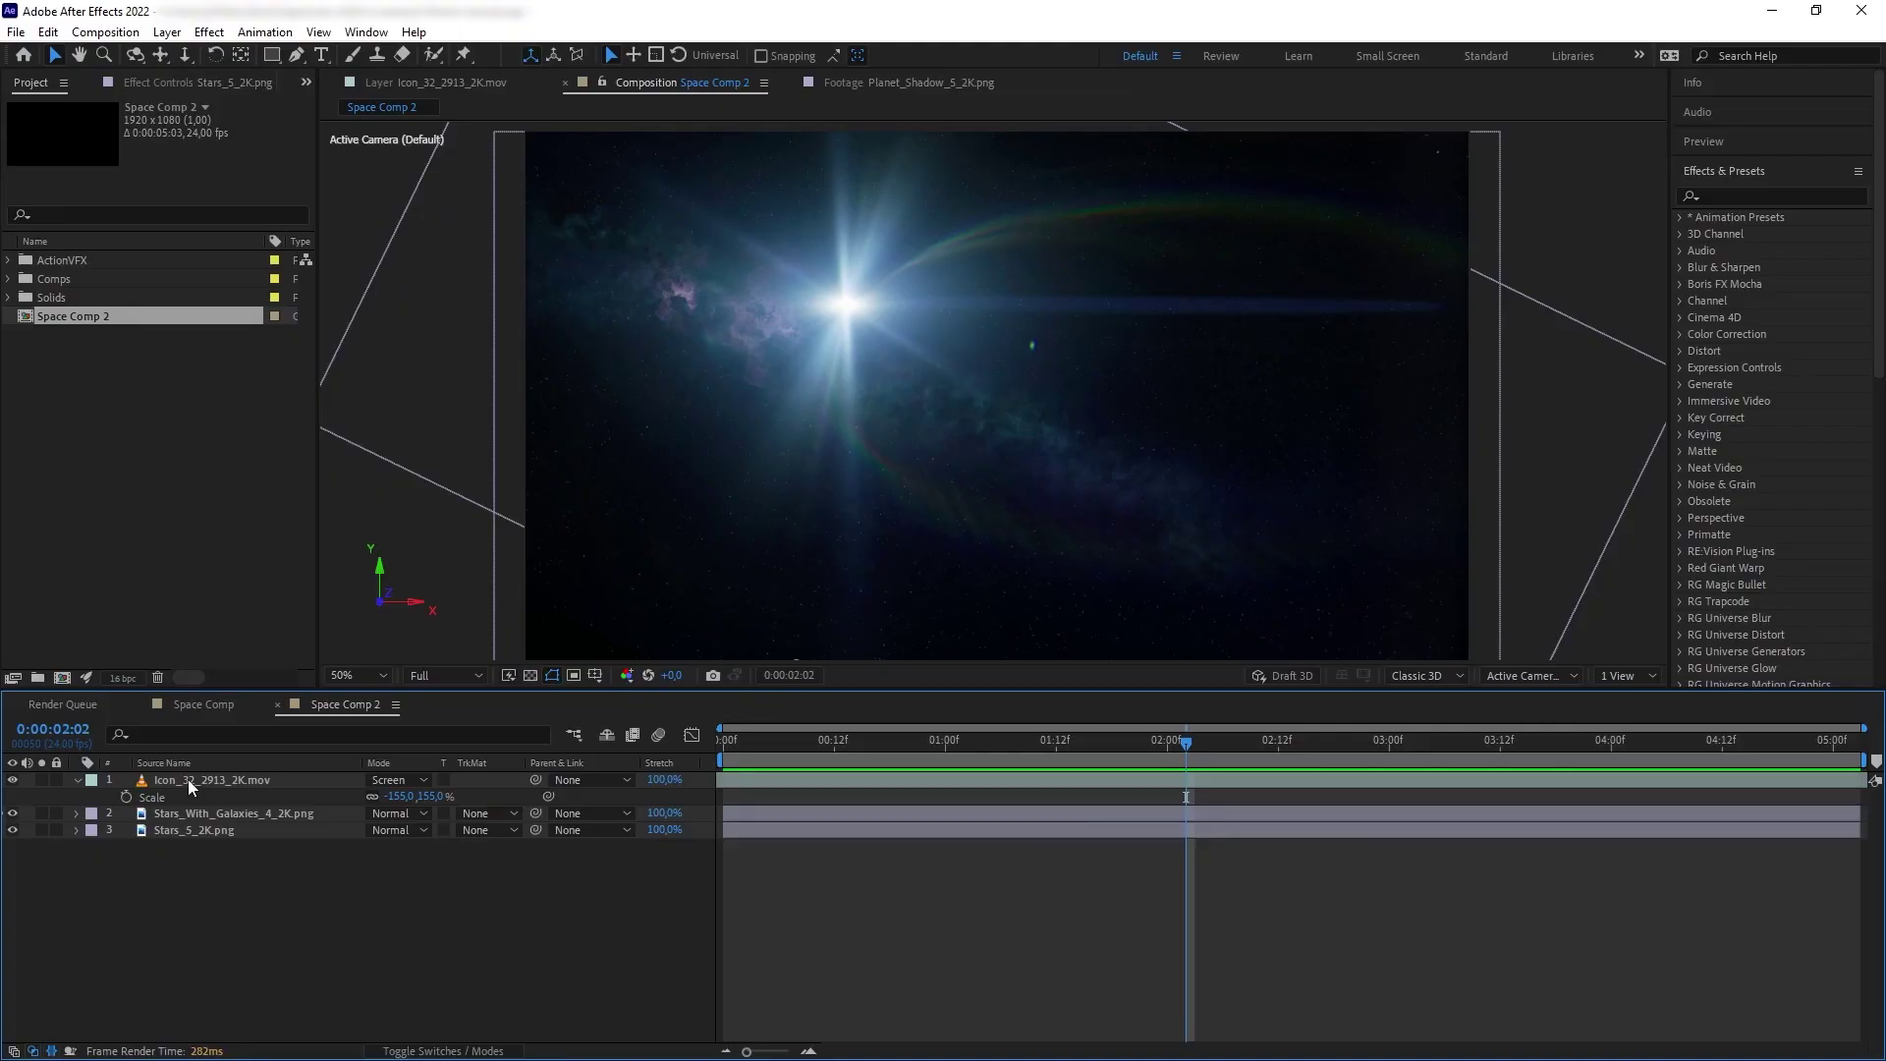
pyautogui.click(192, 783)
# - Collapse the flare layer and toggle Stars_5 and the lens flare off and on to compare
pyautogui.click(78, 780)
pyautogui.click(244, 837)
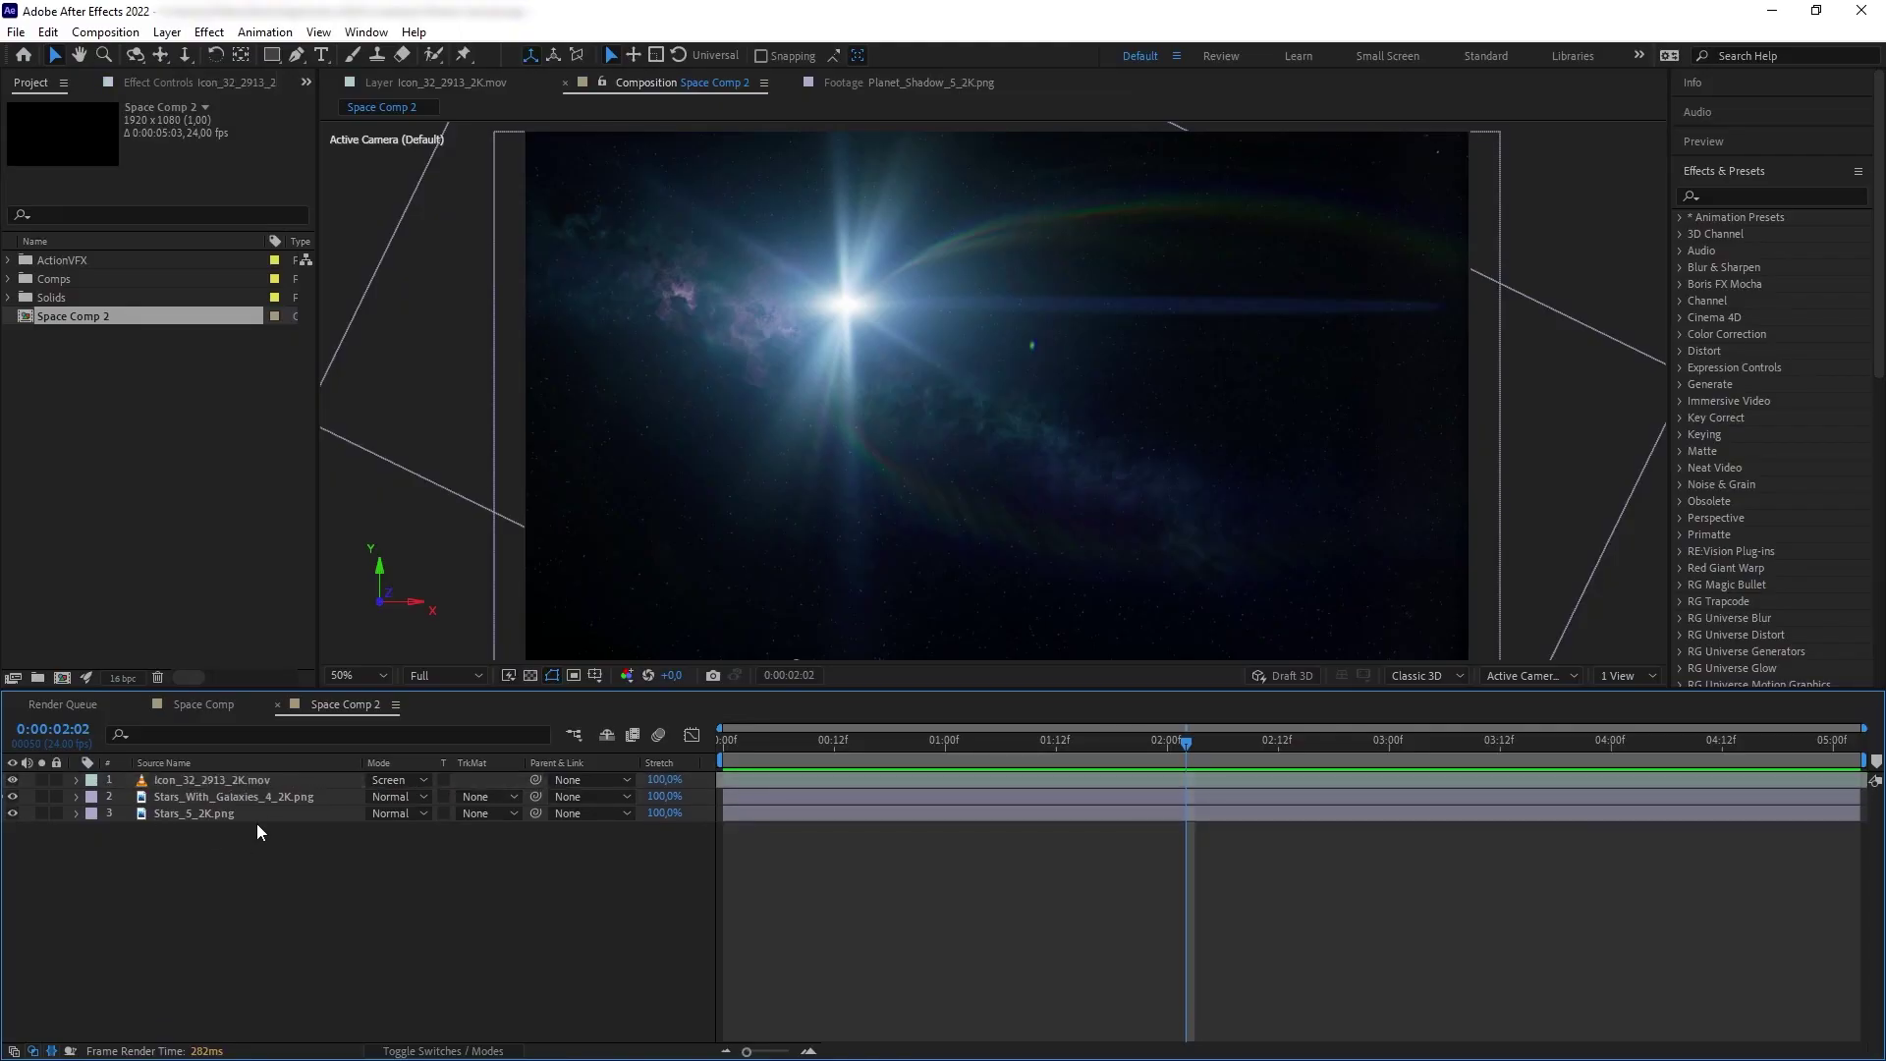
pyautogui.click(11, 813)
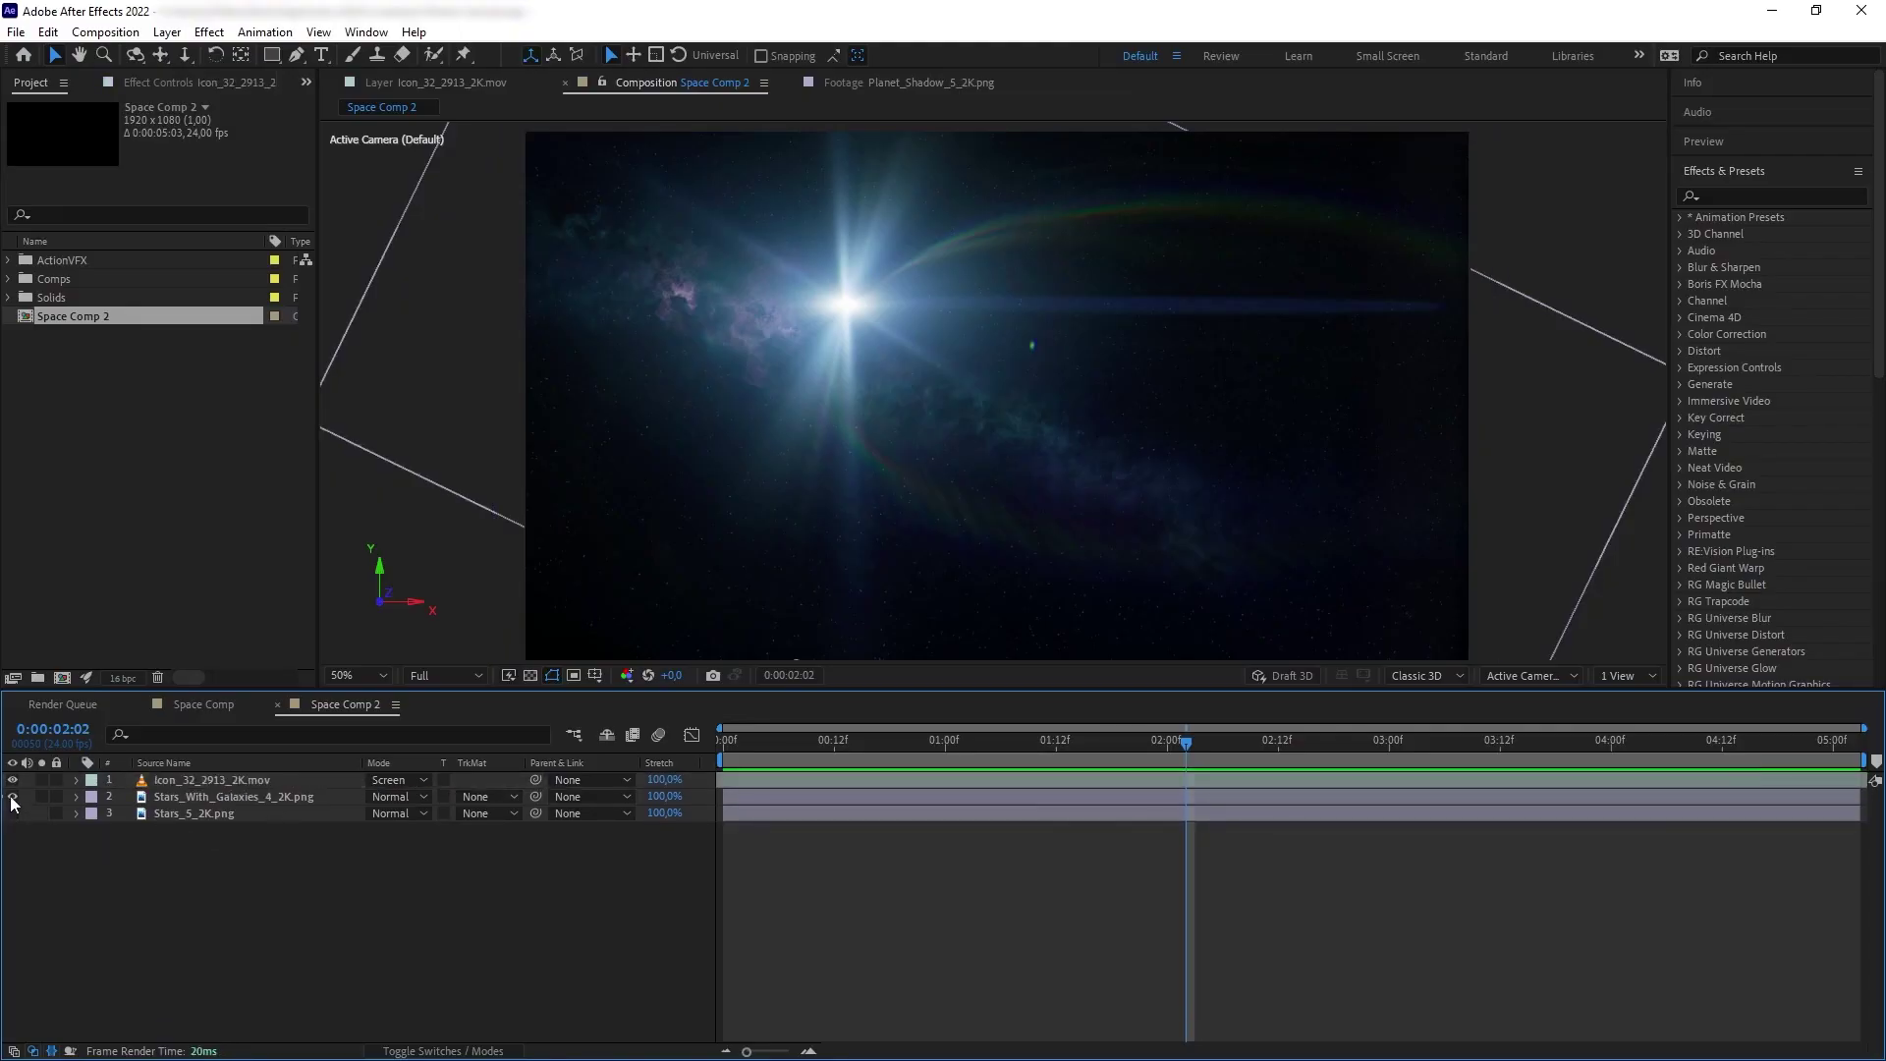
pyautogui.click(12, 814)
pyautogui.click(12, 797)
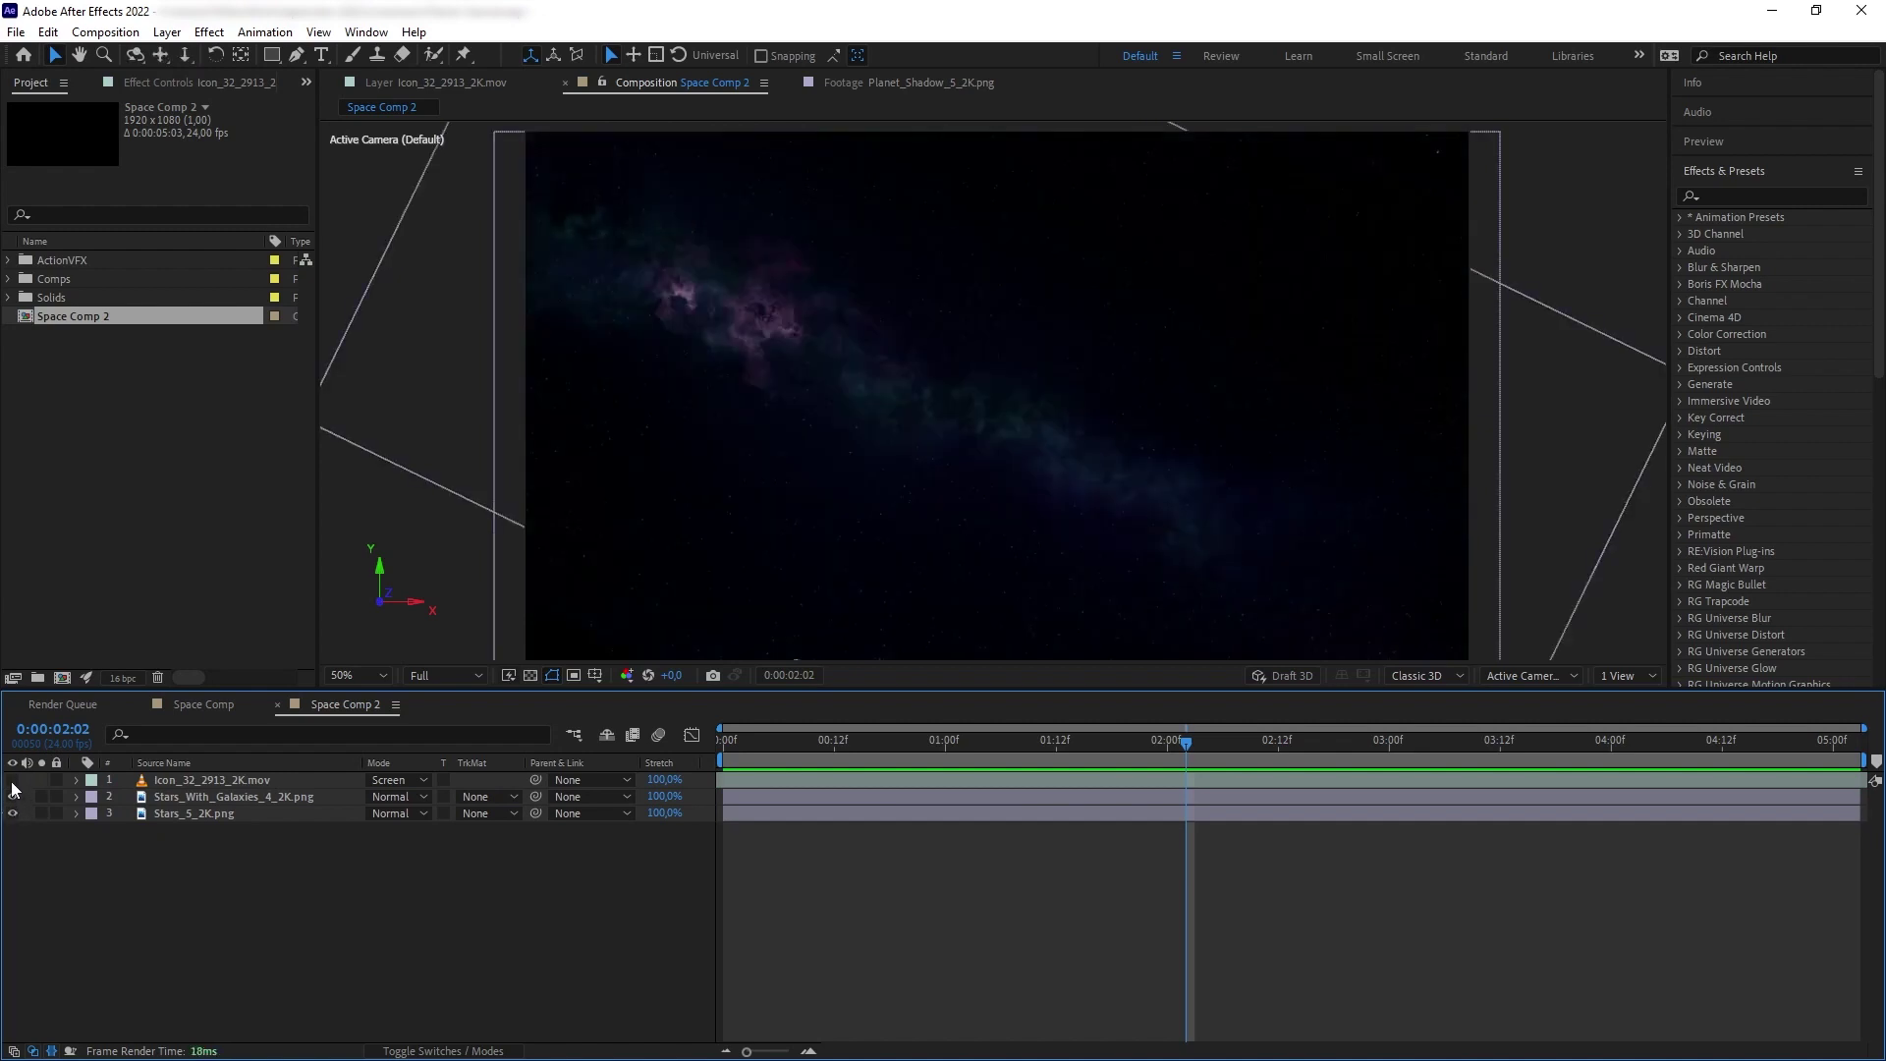
pyautogui.click(12, 797)
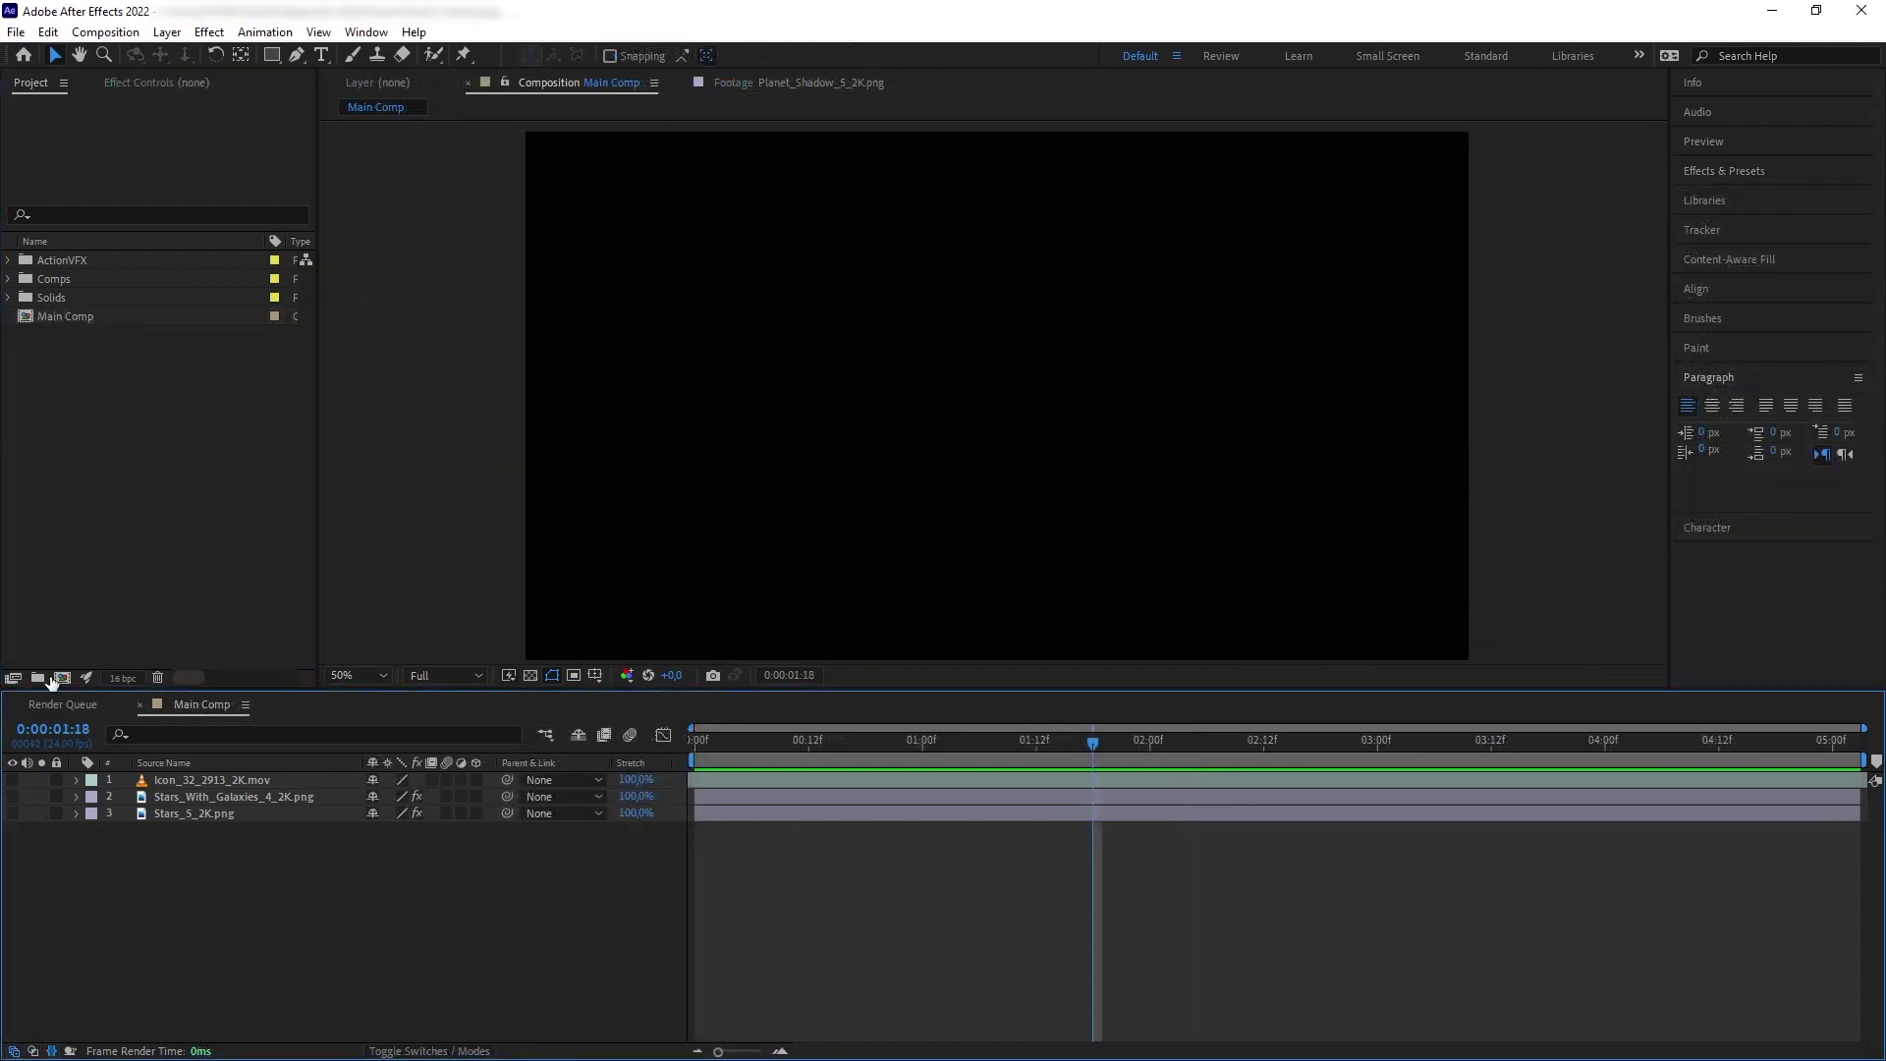
pyautogui.click(62, 678)
# - Set the new Planet composition's height to 1080 and expand the Planet Bases folder
pyautogui.doubleClick(789, 436)
pyautogui.write('4')
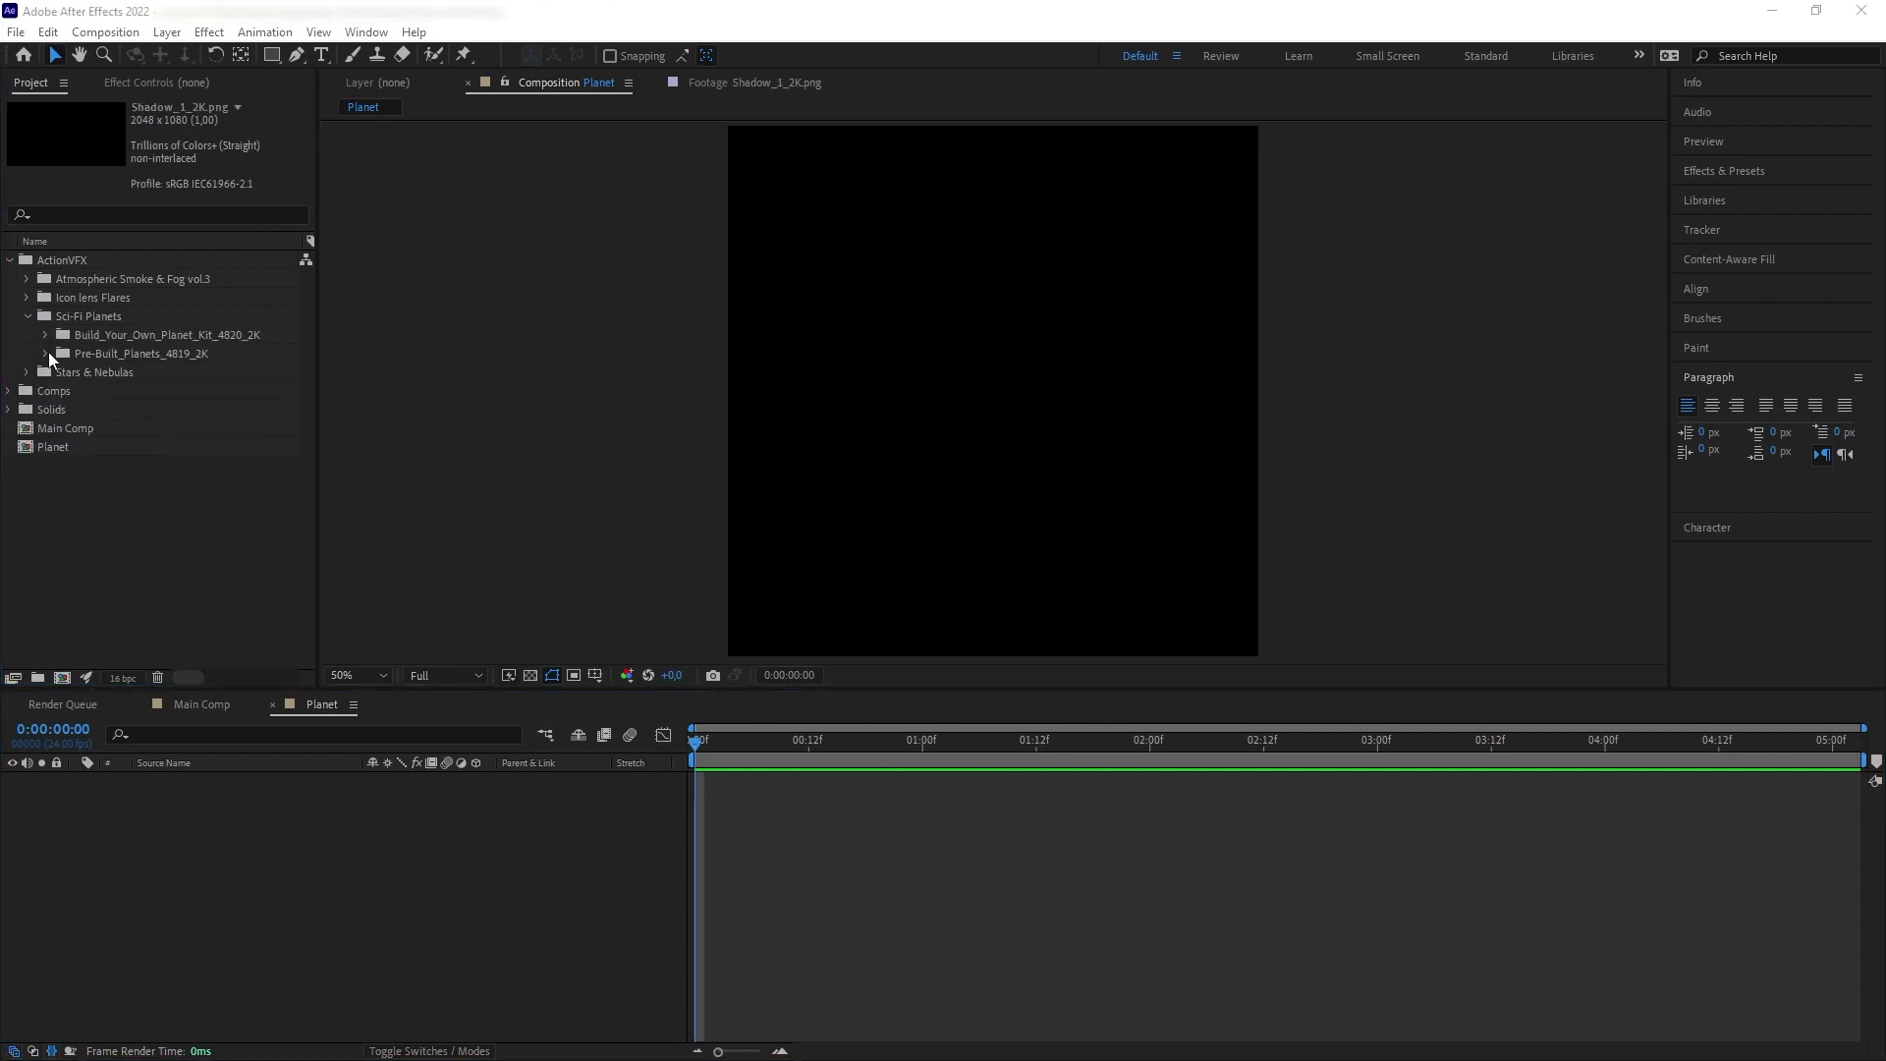
pyautogui.click(47, 334)
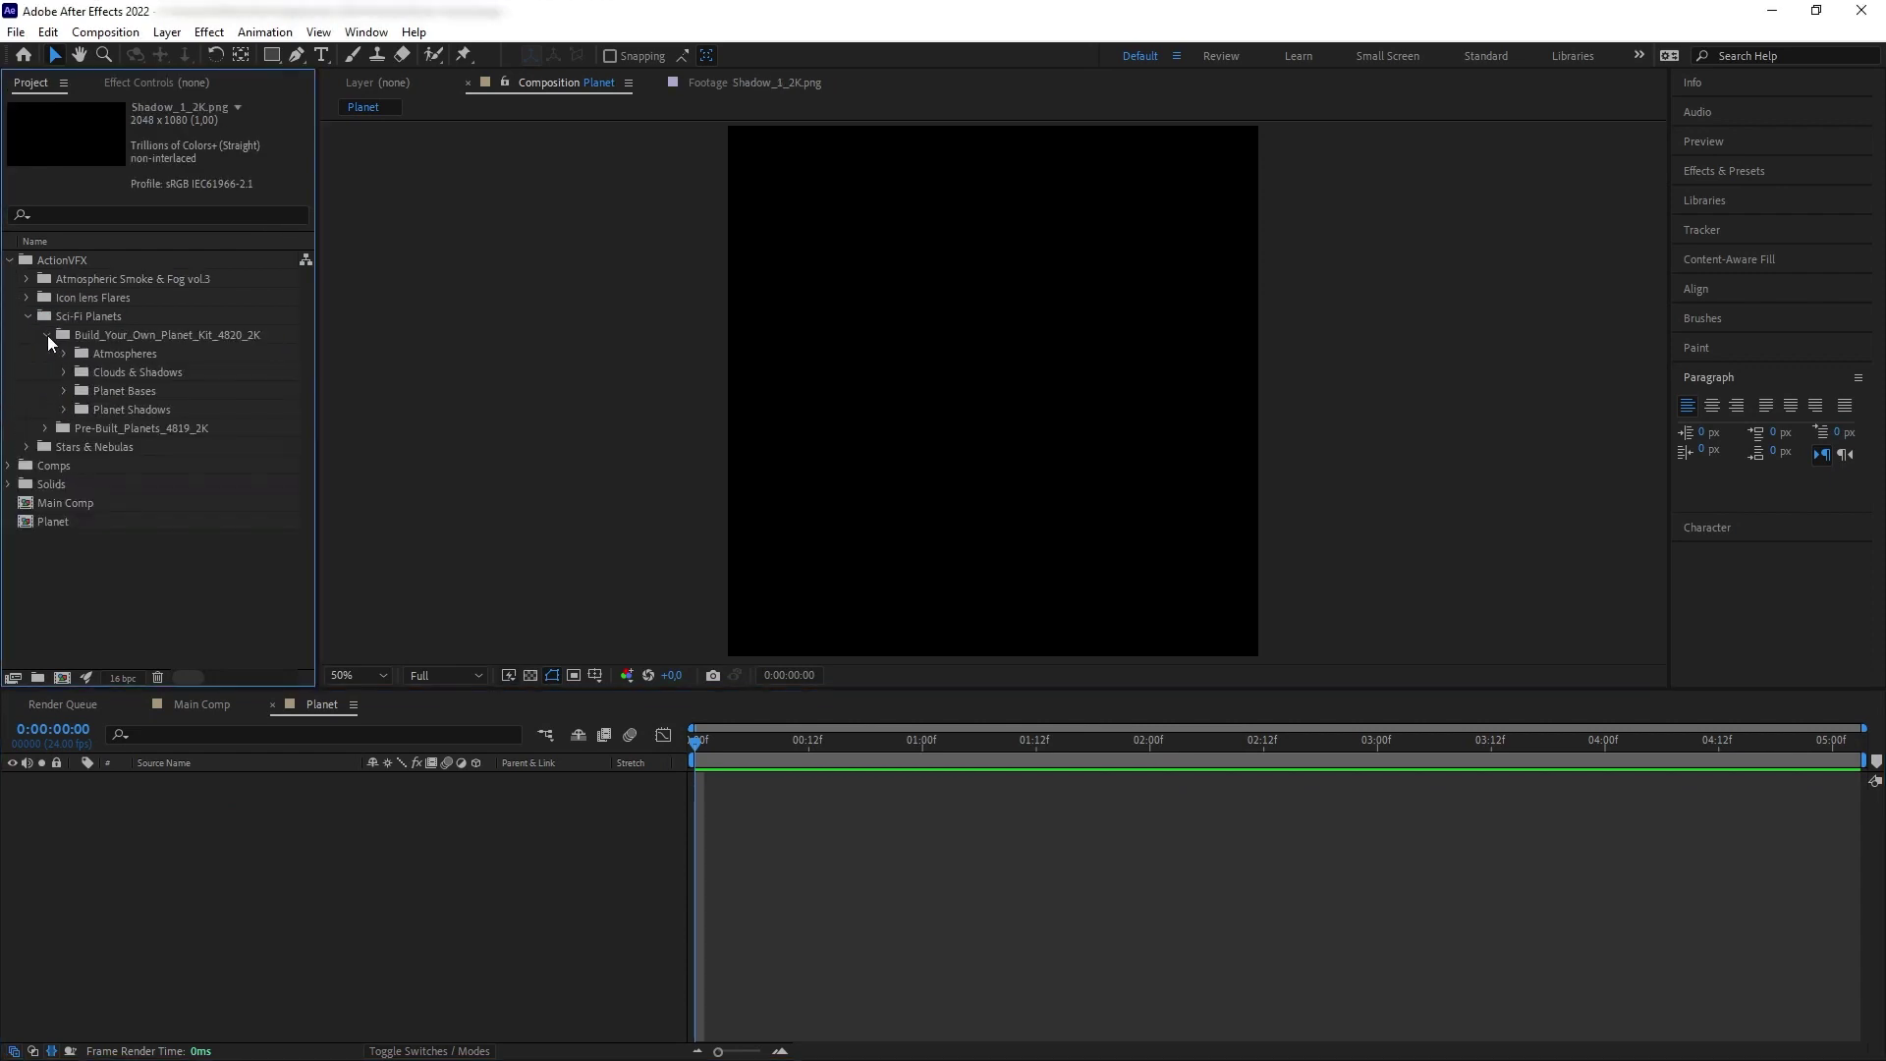
pyautogui.click(64, 391)
# - Preview the planet base textures and add Planet_7_2K to the Planet composition
pyautogui.doubleClick(102, 337)
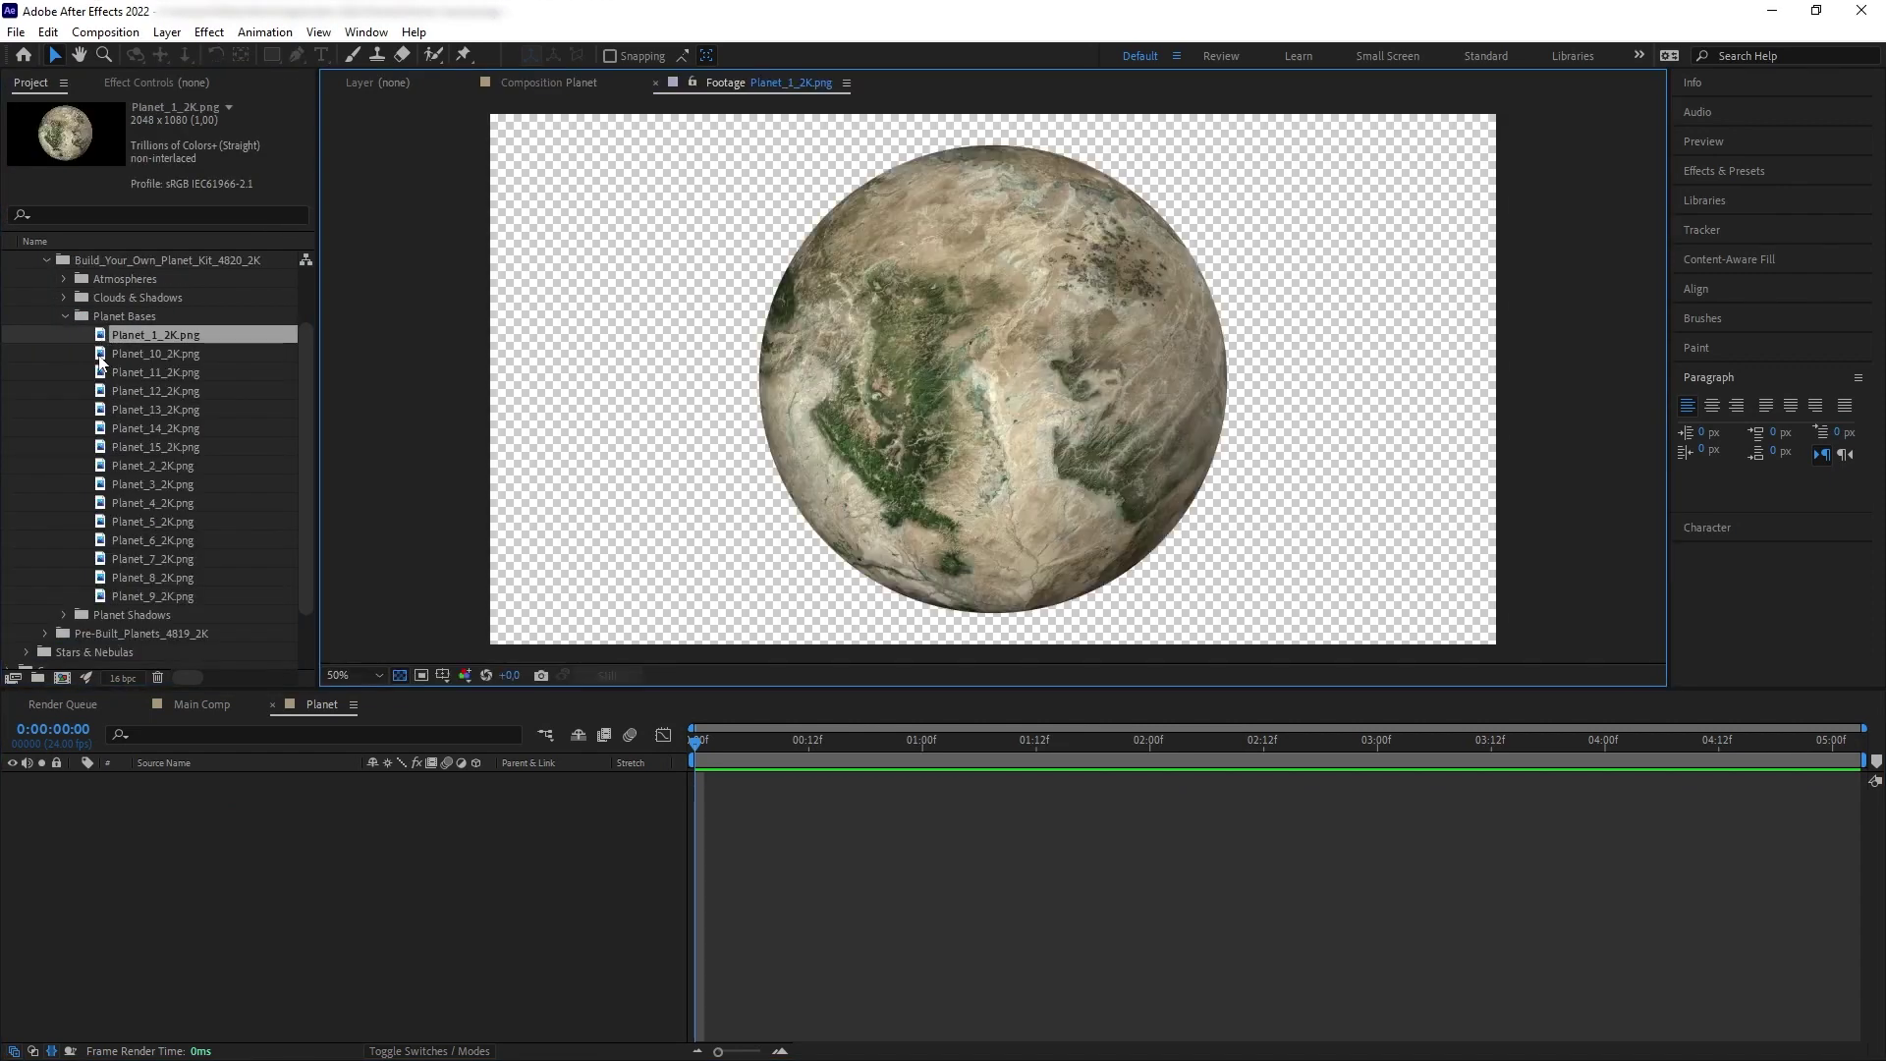
pyautogui.press('Down')
pyautogui.press('Down')
pyautogui.press('Down')
pyautogui.press('Down')
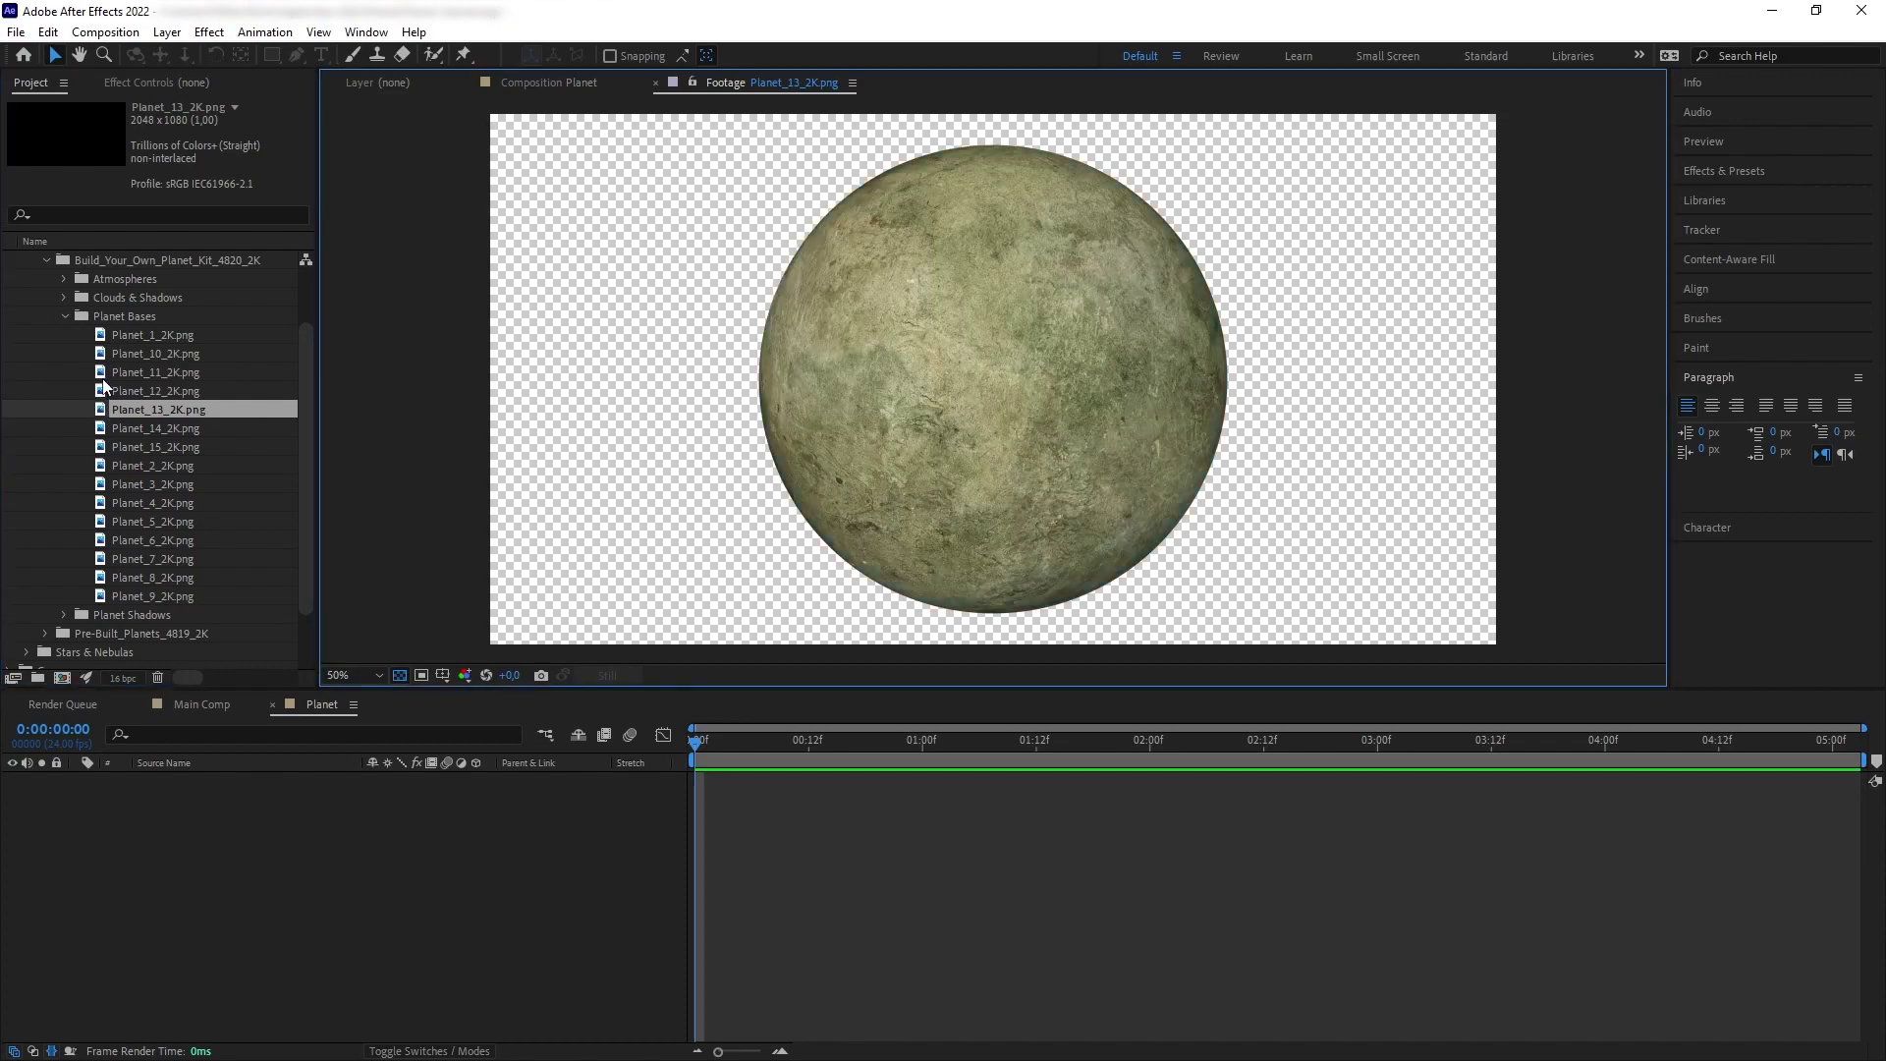
pyautogui.press('Down')
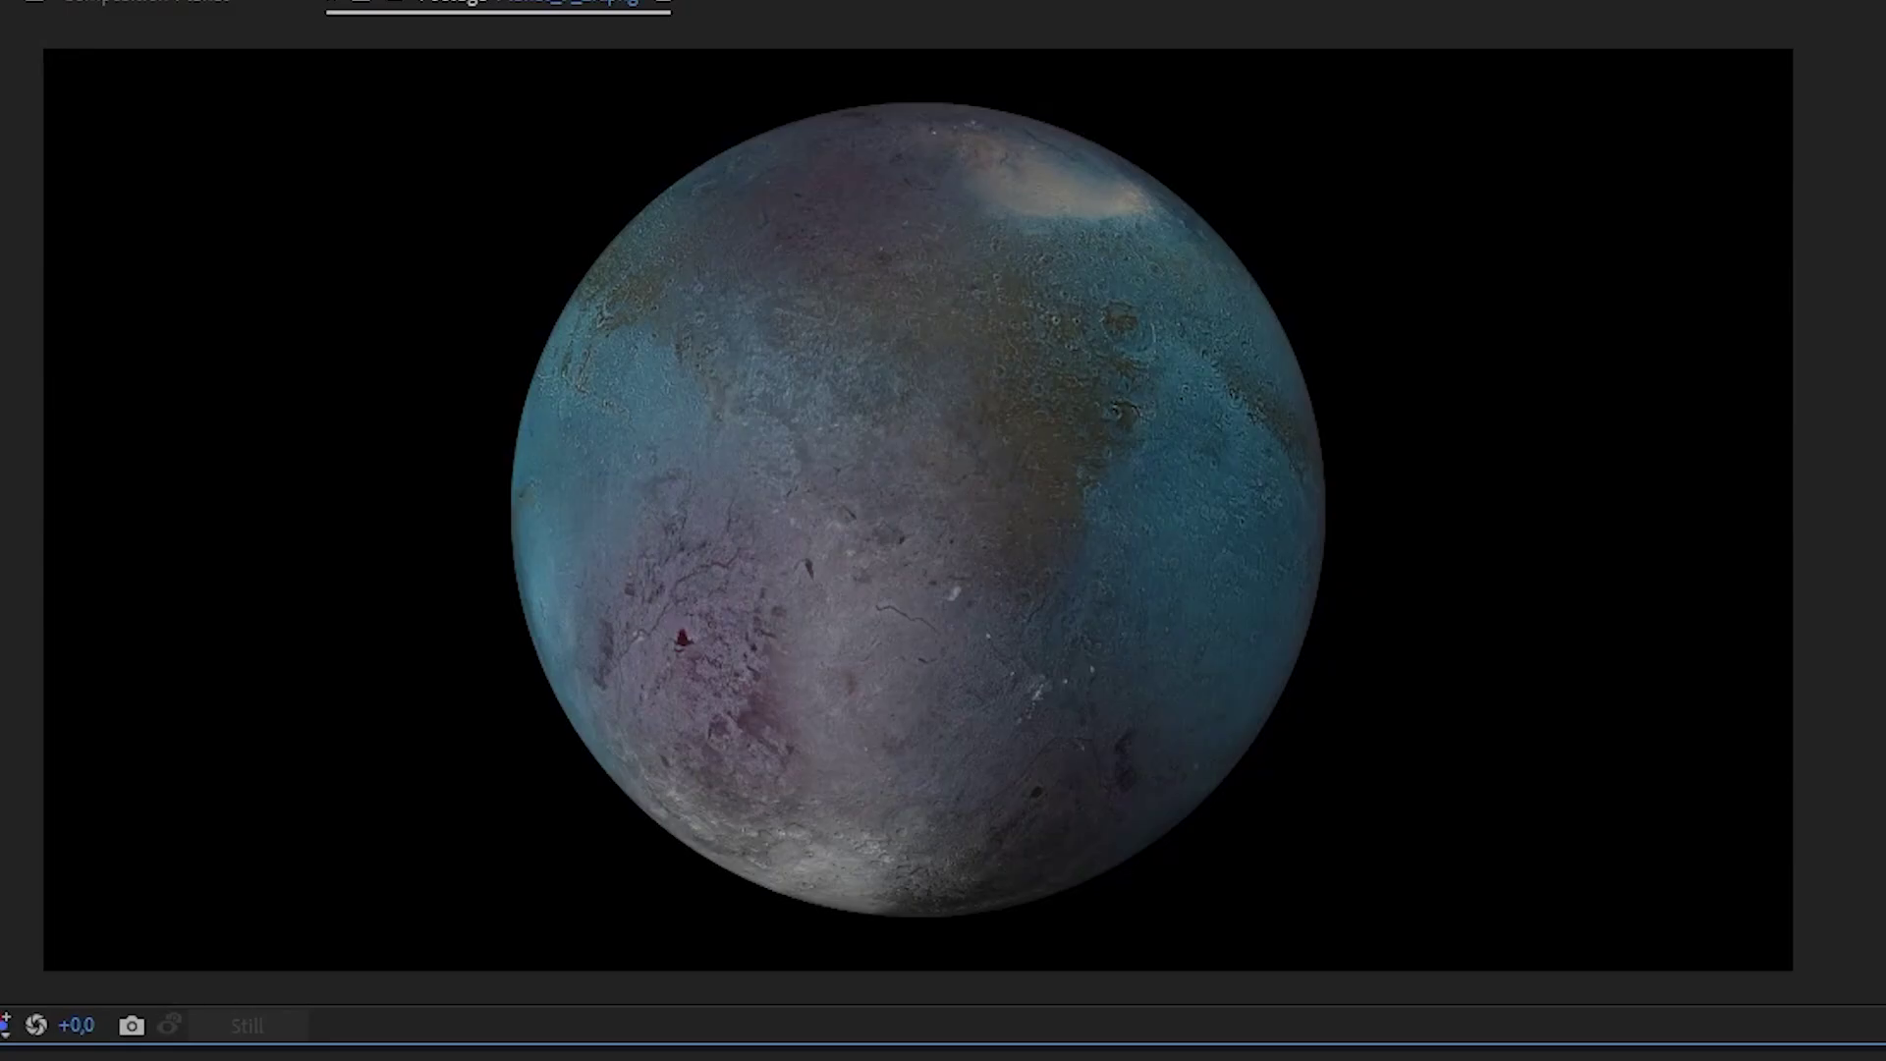
pyautogui.moveTo(155, 558); pyautogui.dragTo(340, 824)
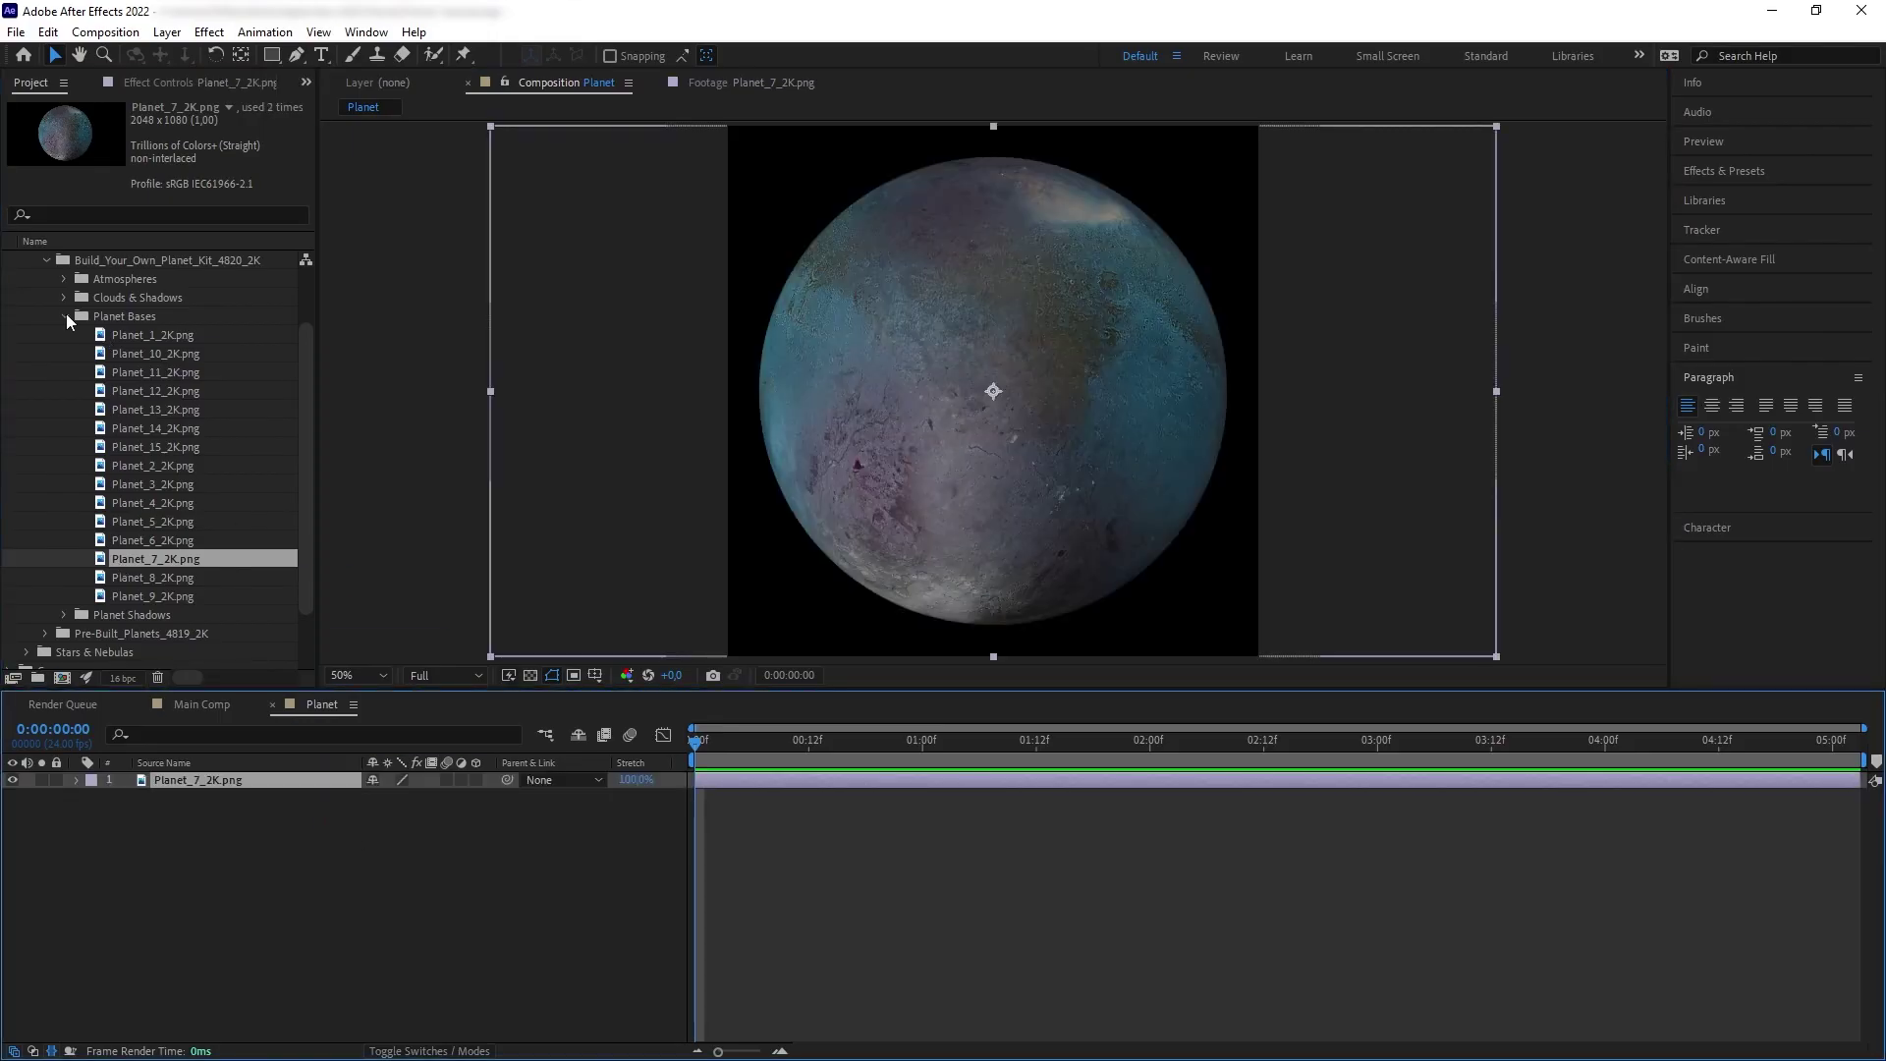
pyautogui.click(66, 316)
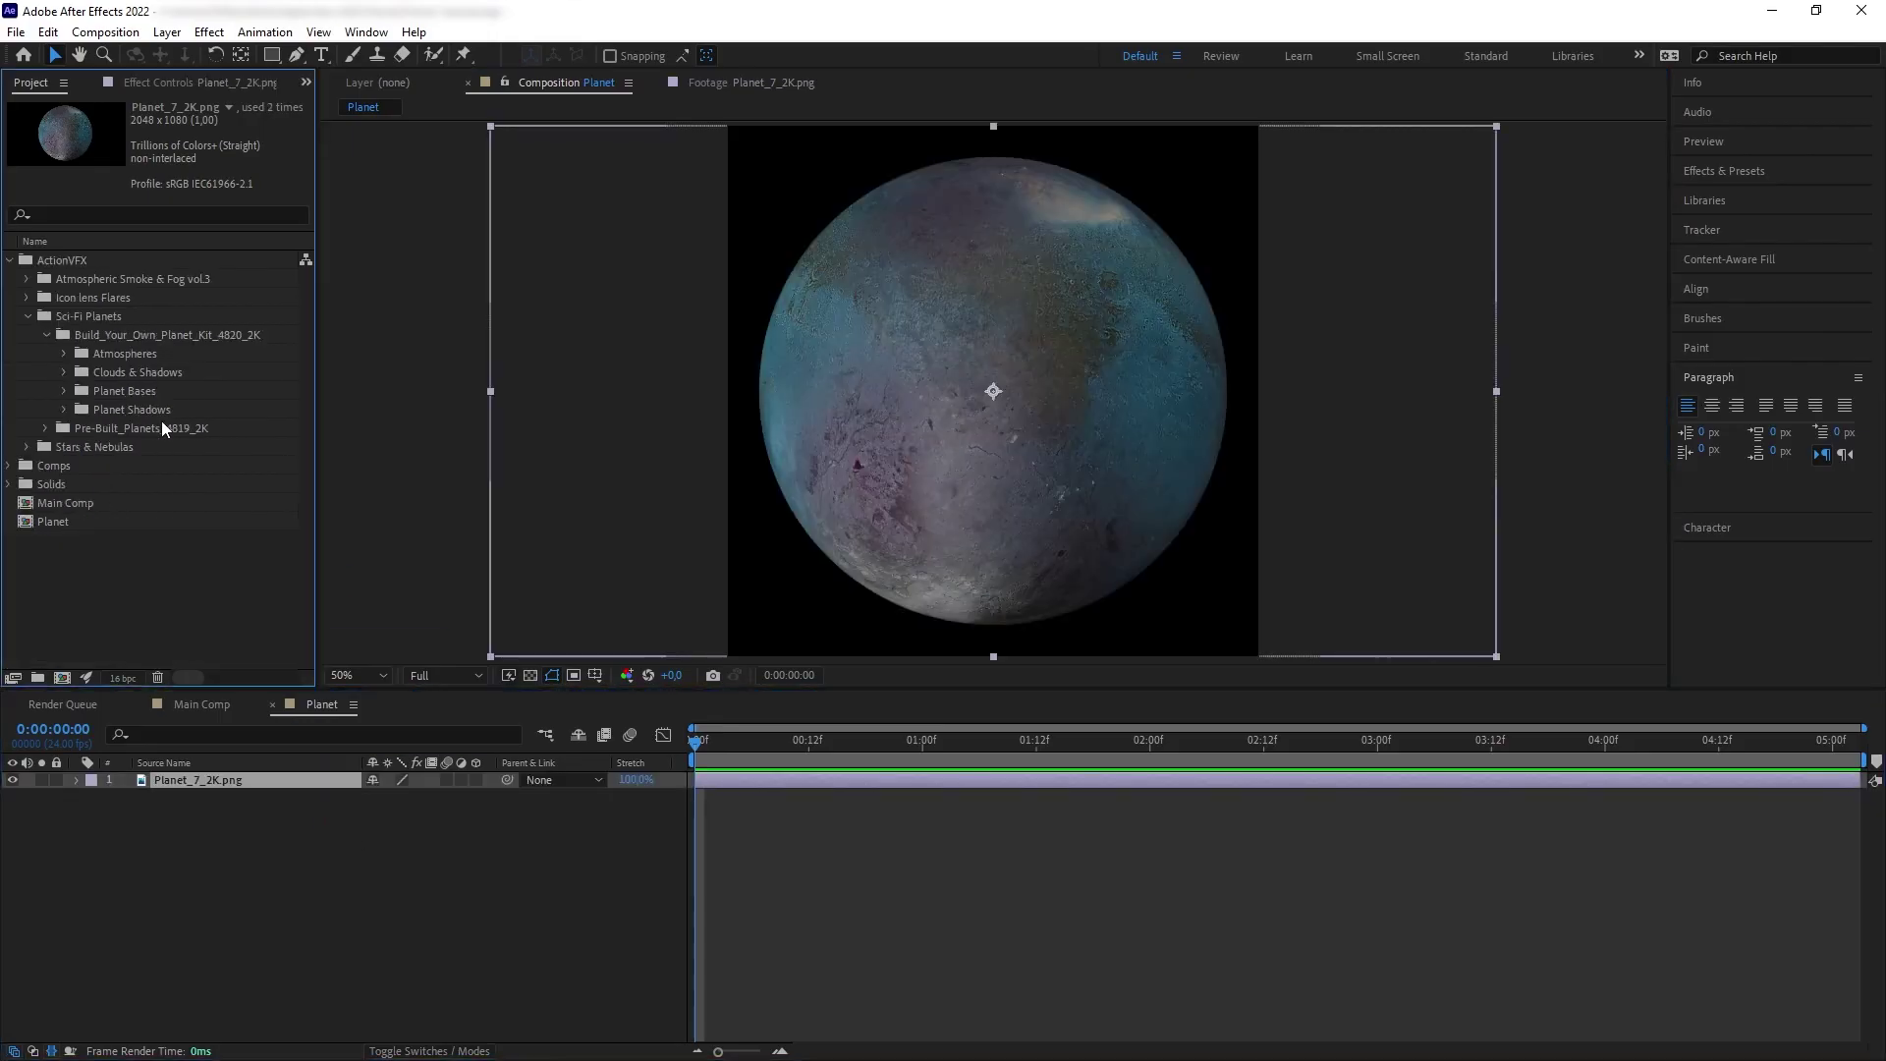
pyautogui.click(63, 372)
# - Preview the cloud textures and Shadow_1_2K, settling on Cloud_1_2K
pyautogui.scroll(-2, 116, 332)
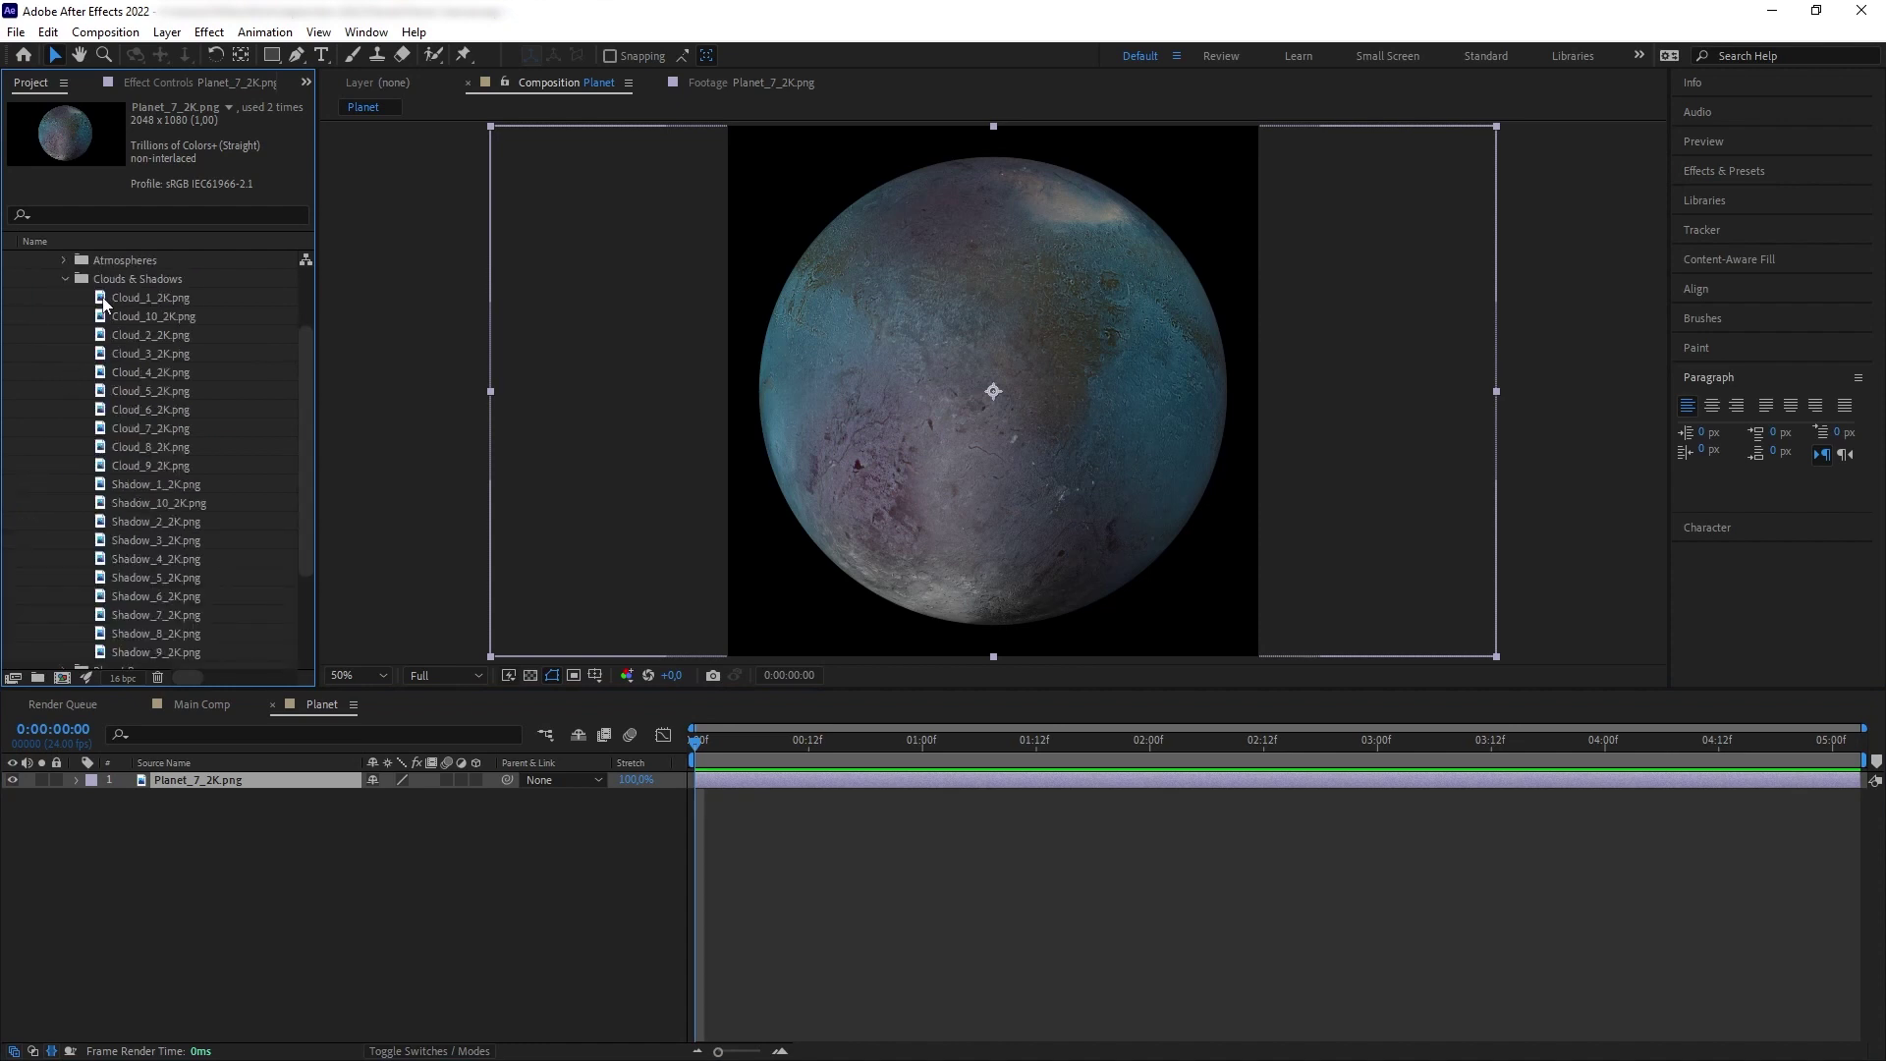
pyautogui.doubleClick(138, 297)
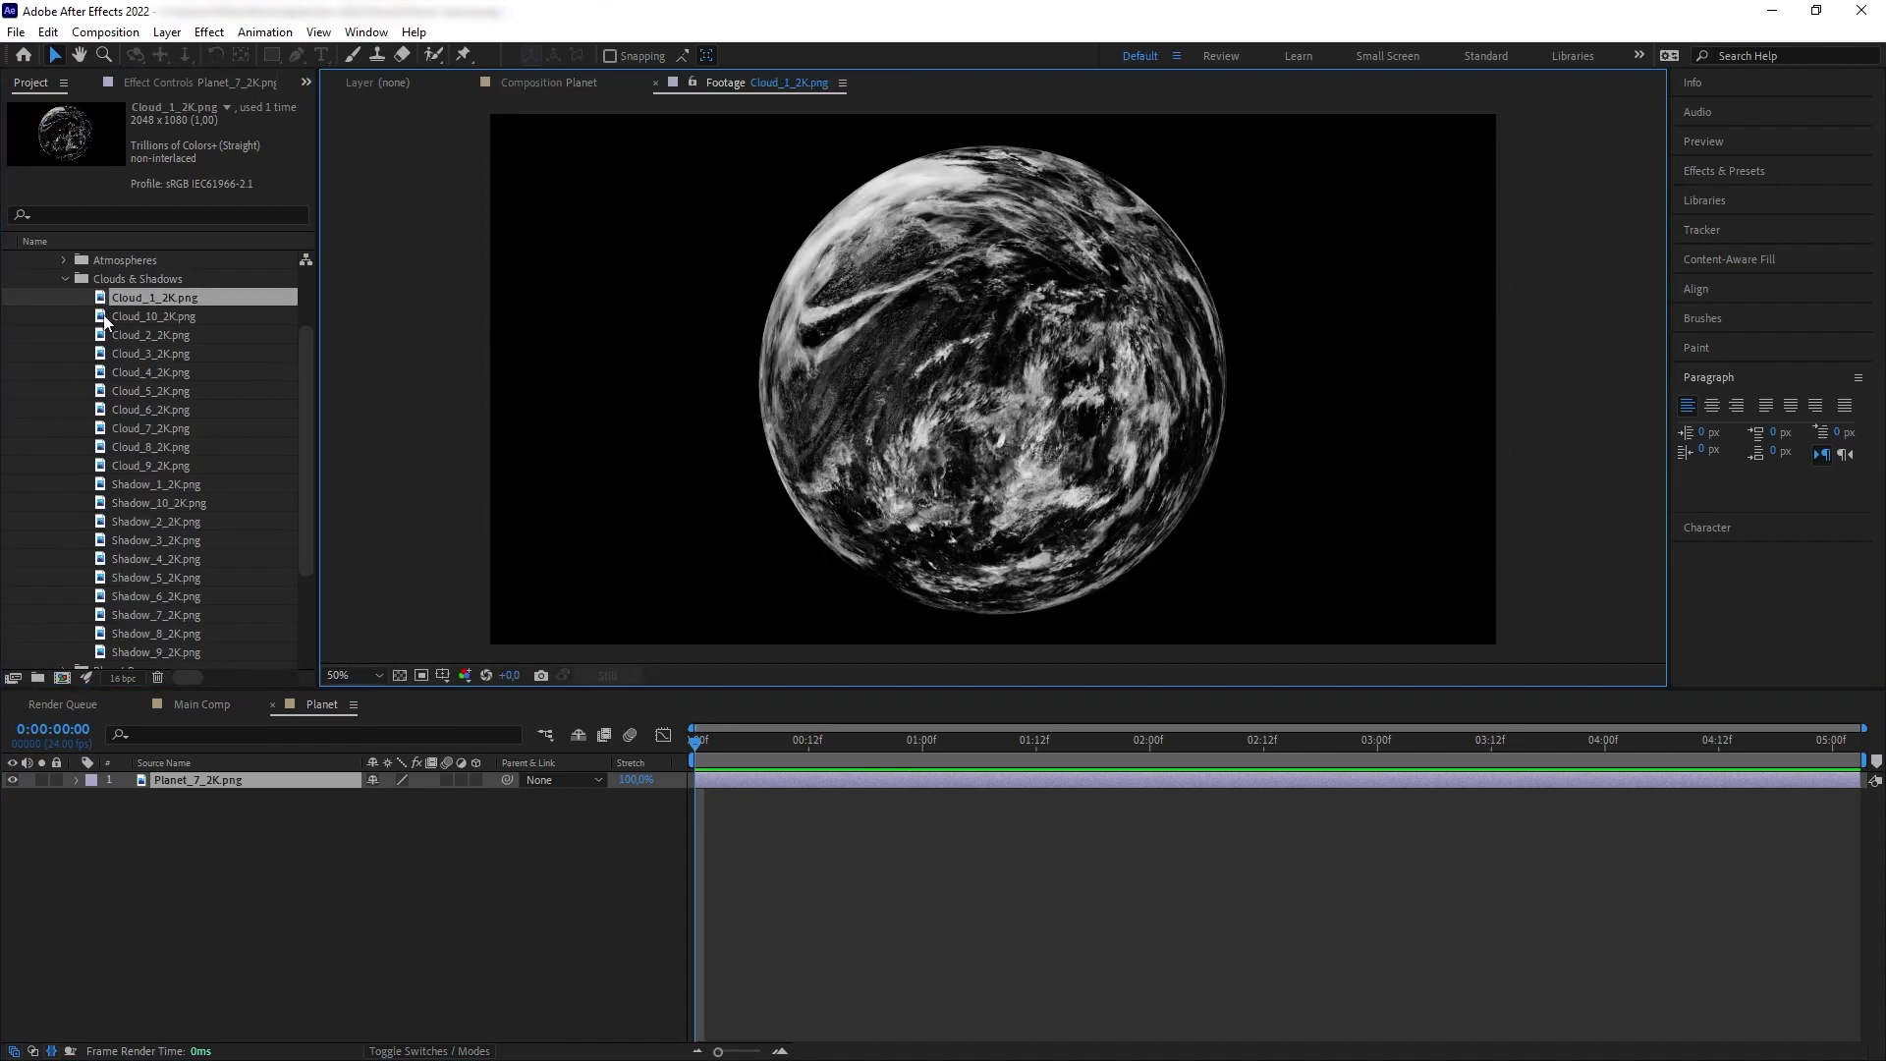
pyautogui.doubleClick(106, 317)
pyautogui.doubleClick(107, 335)
pyautogui.doubleClick(108, 353)
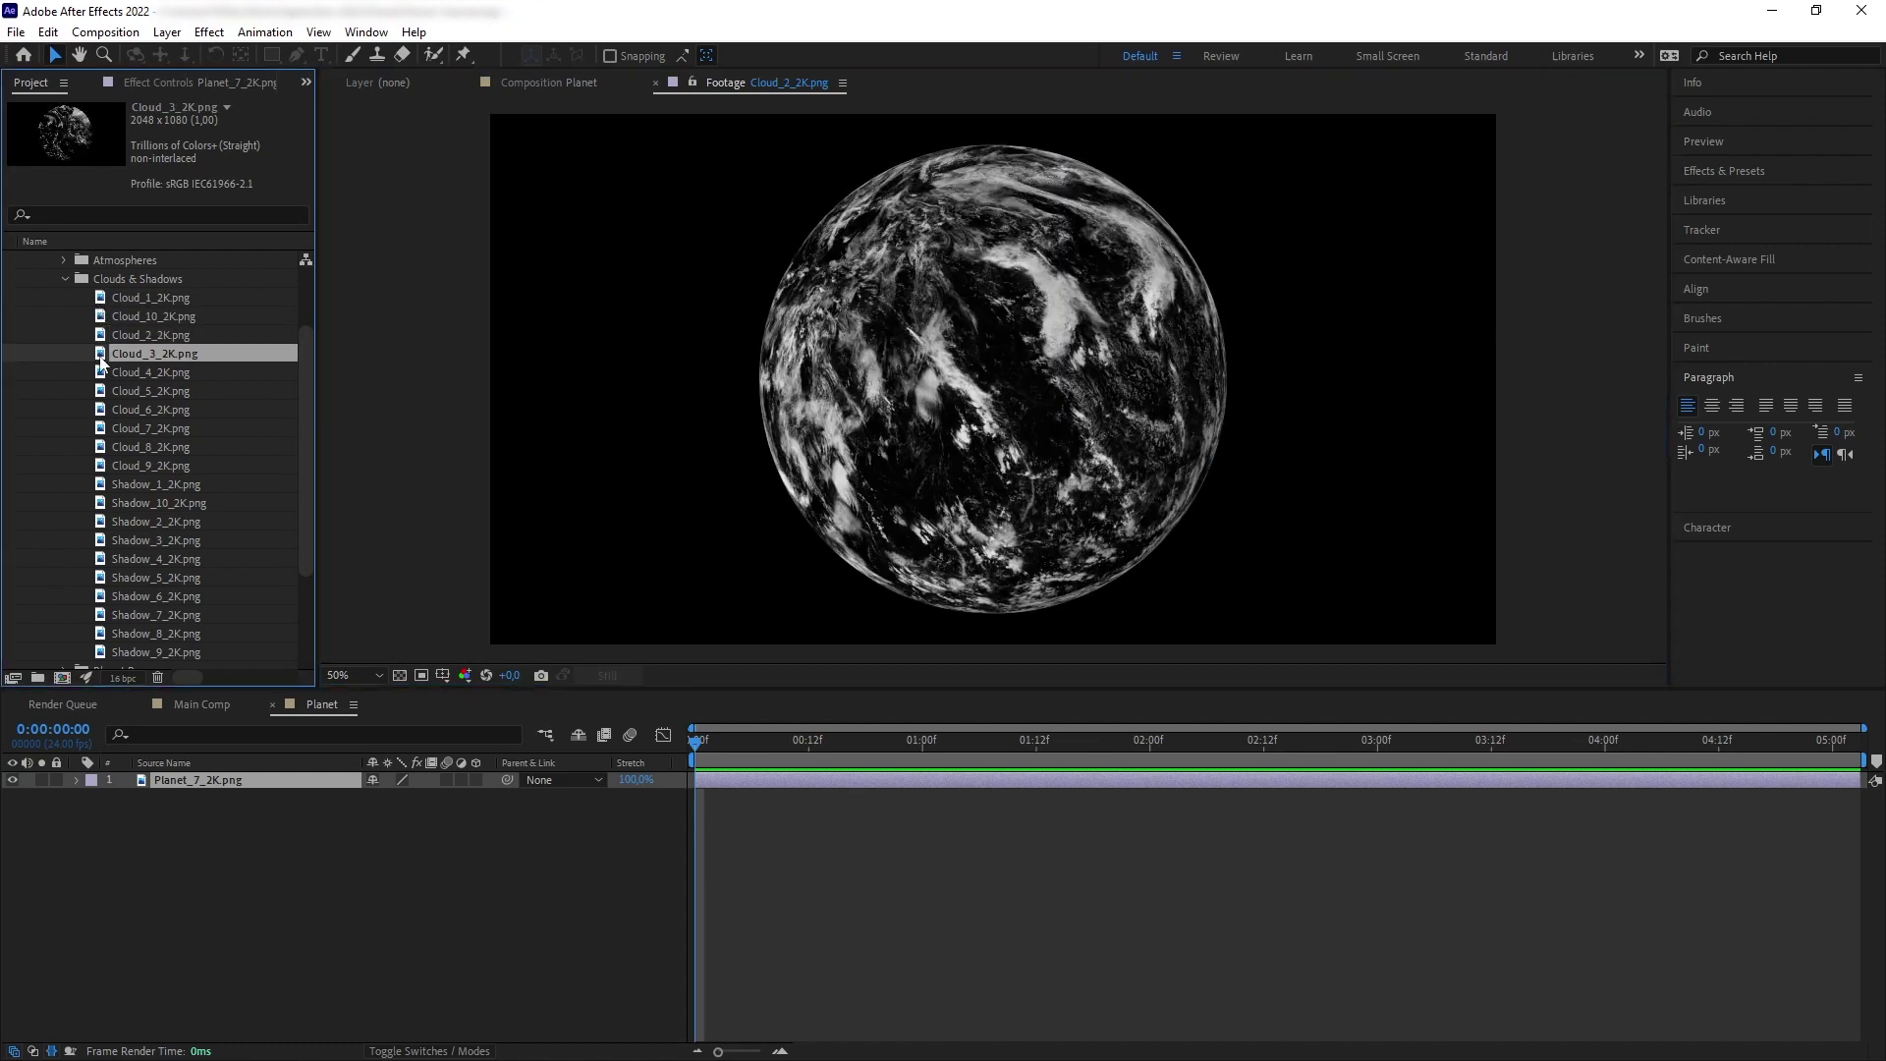
pyautogui.doubleClick(106, 299)
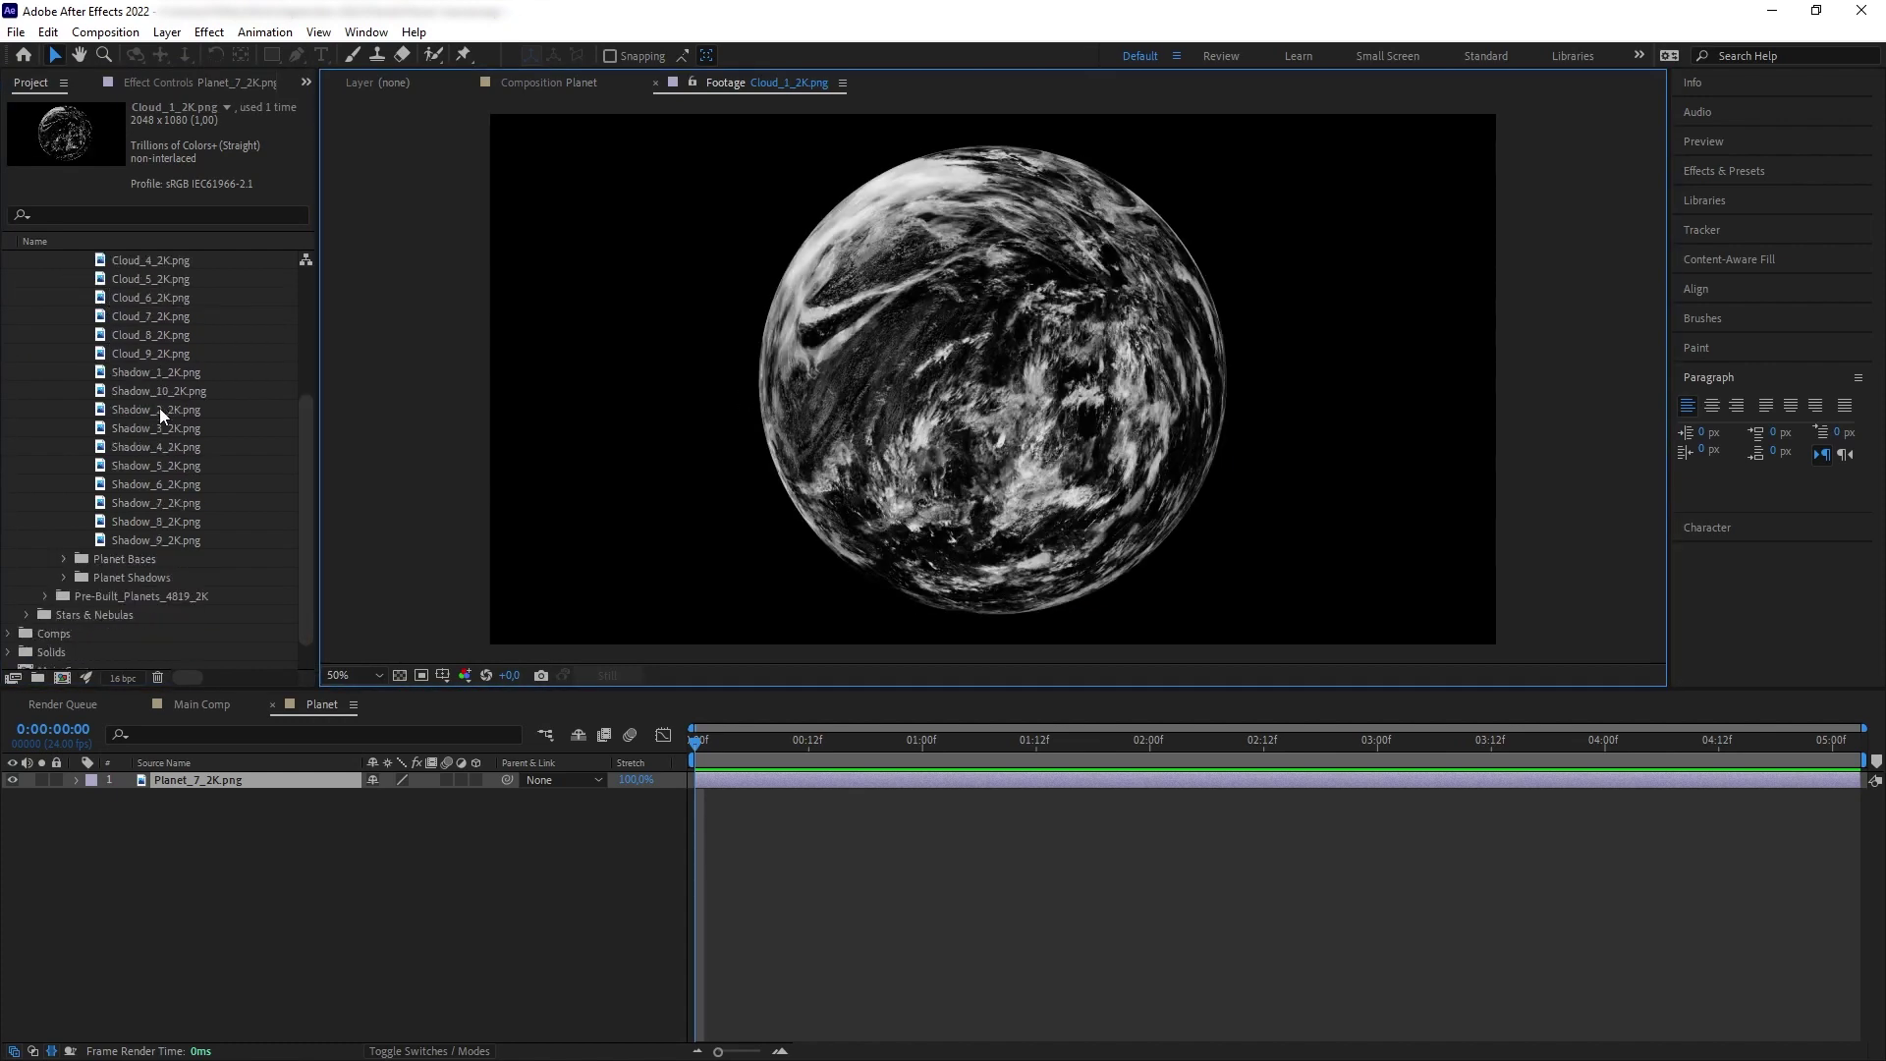
pyautogui.doubleClick(158, 485)
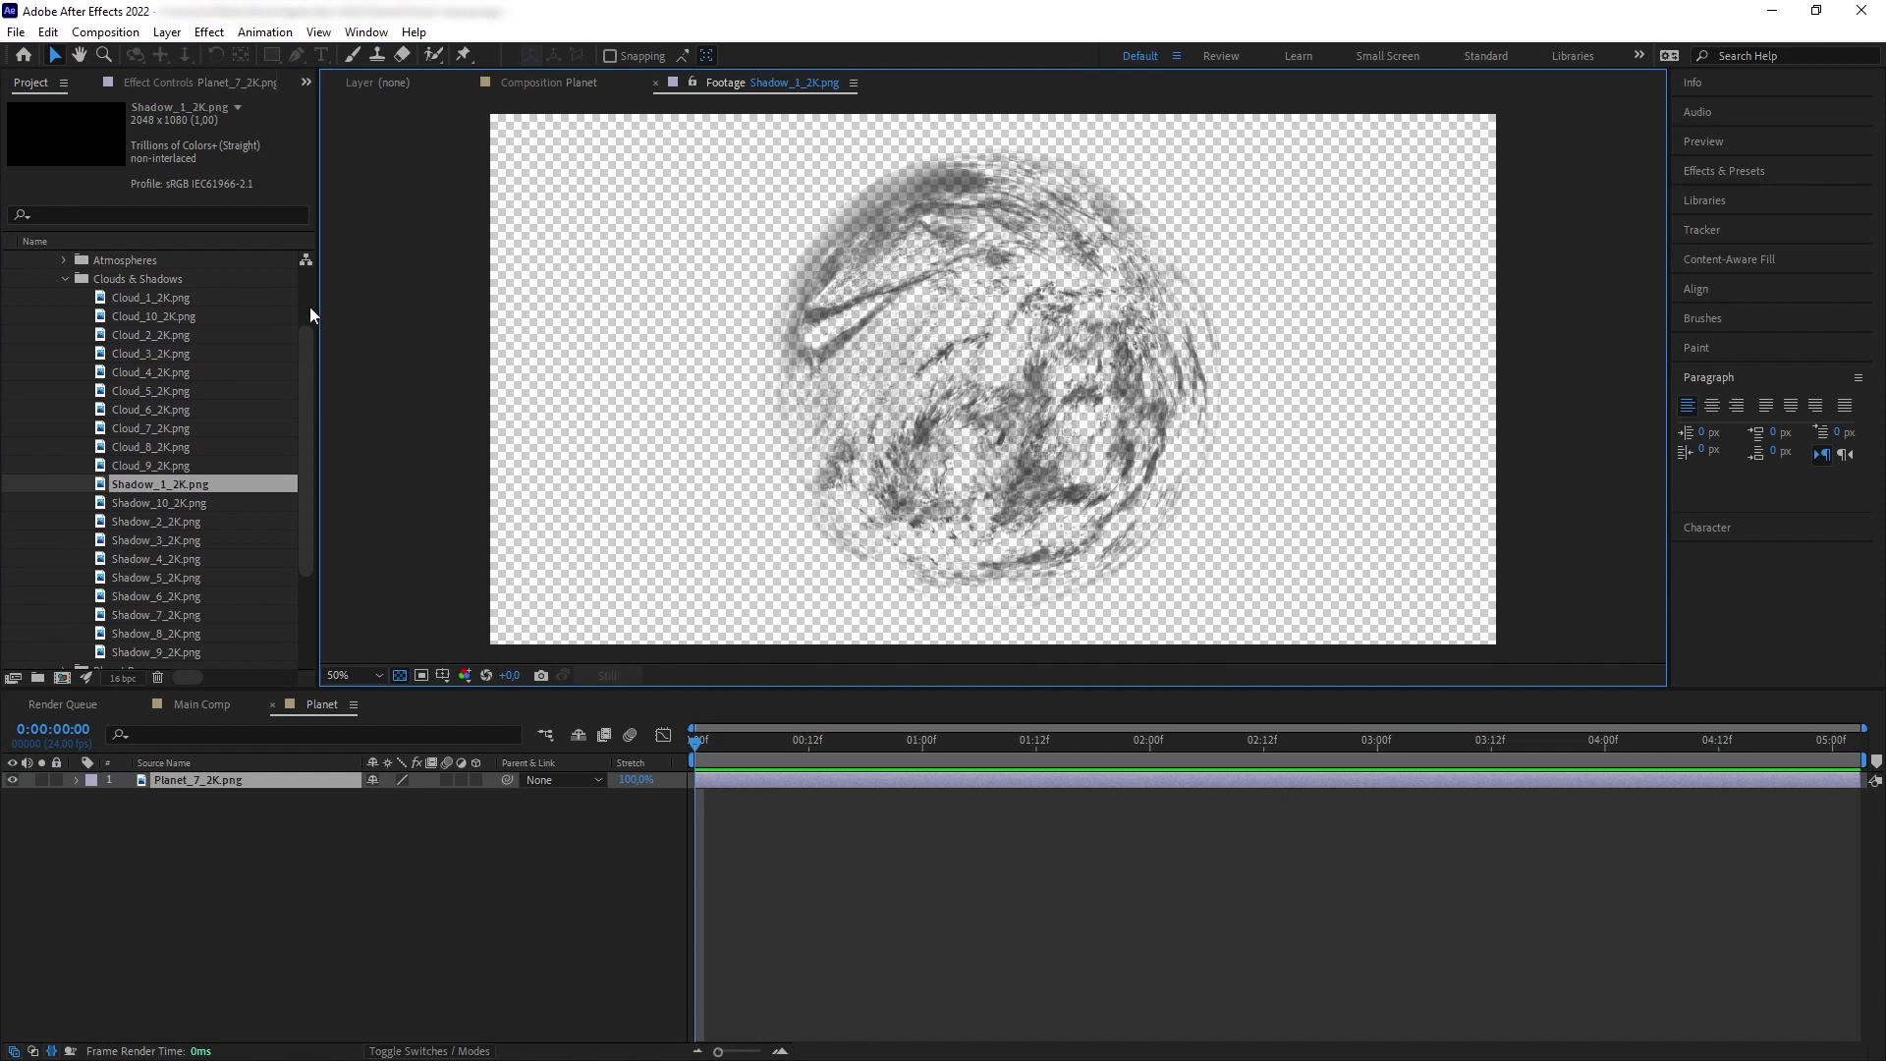
pyautogui.press('\\')
# - Add Cloud_1_2K and Shadow_1_2K above the planet base and compare with shadows toggled
pyautogui.moveTo(102, 299); pyautogui.dragTo(301, 783)
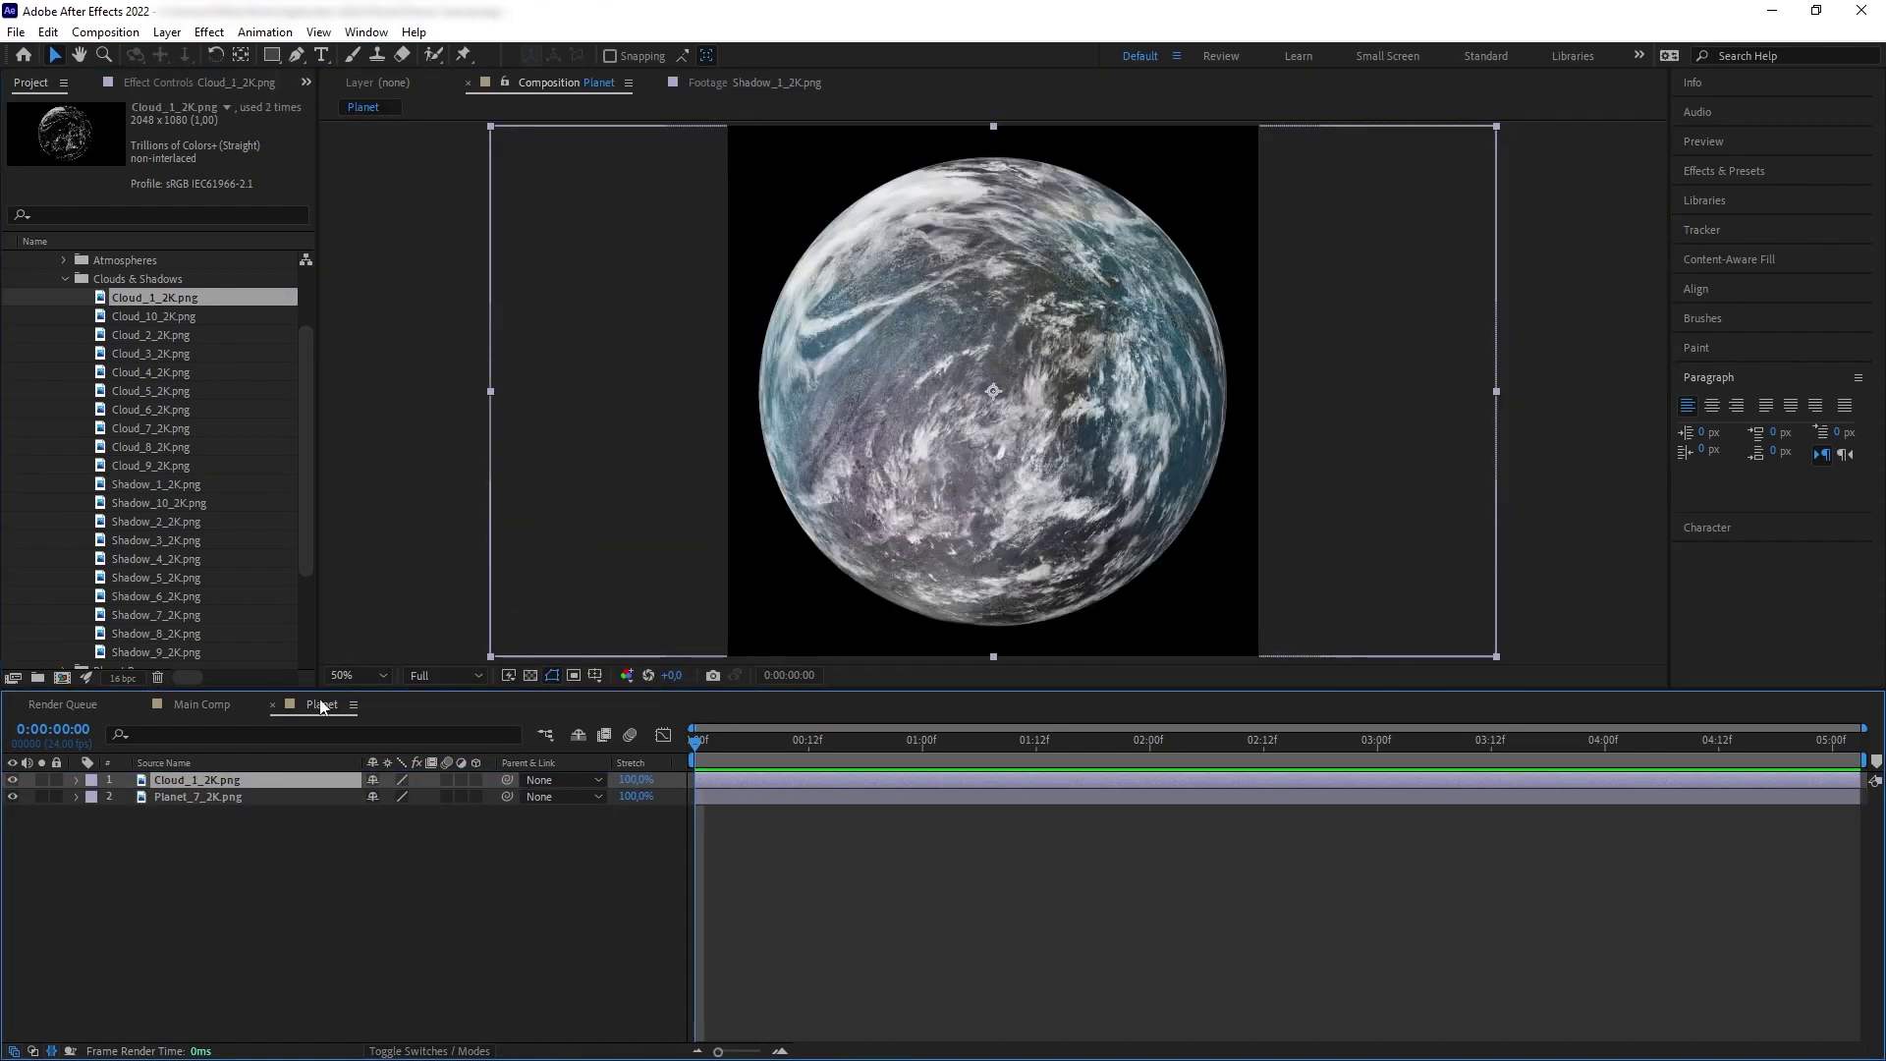
pyautogui.moveTo(139, 484); pyautogui.dragTo(273, 786)
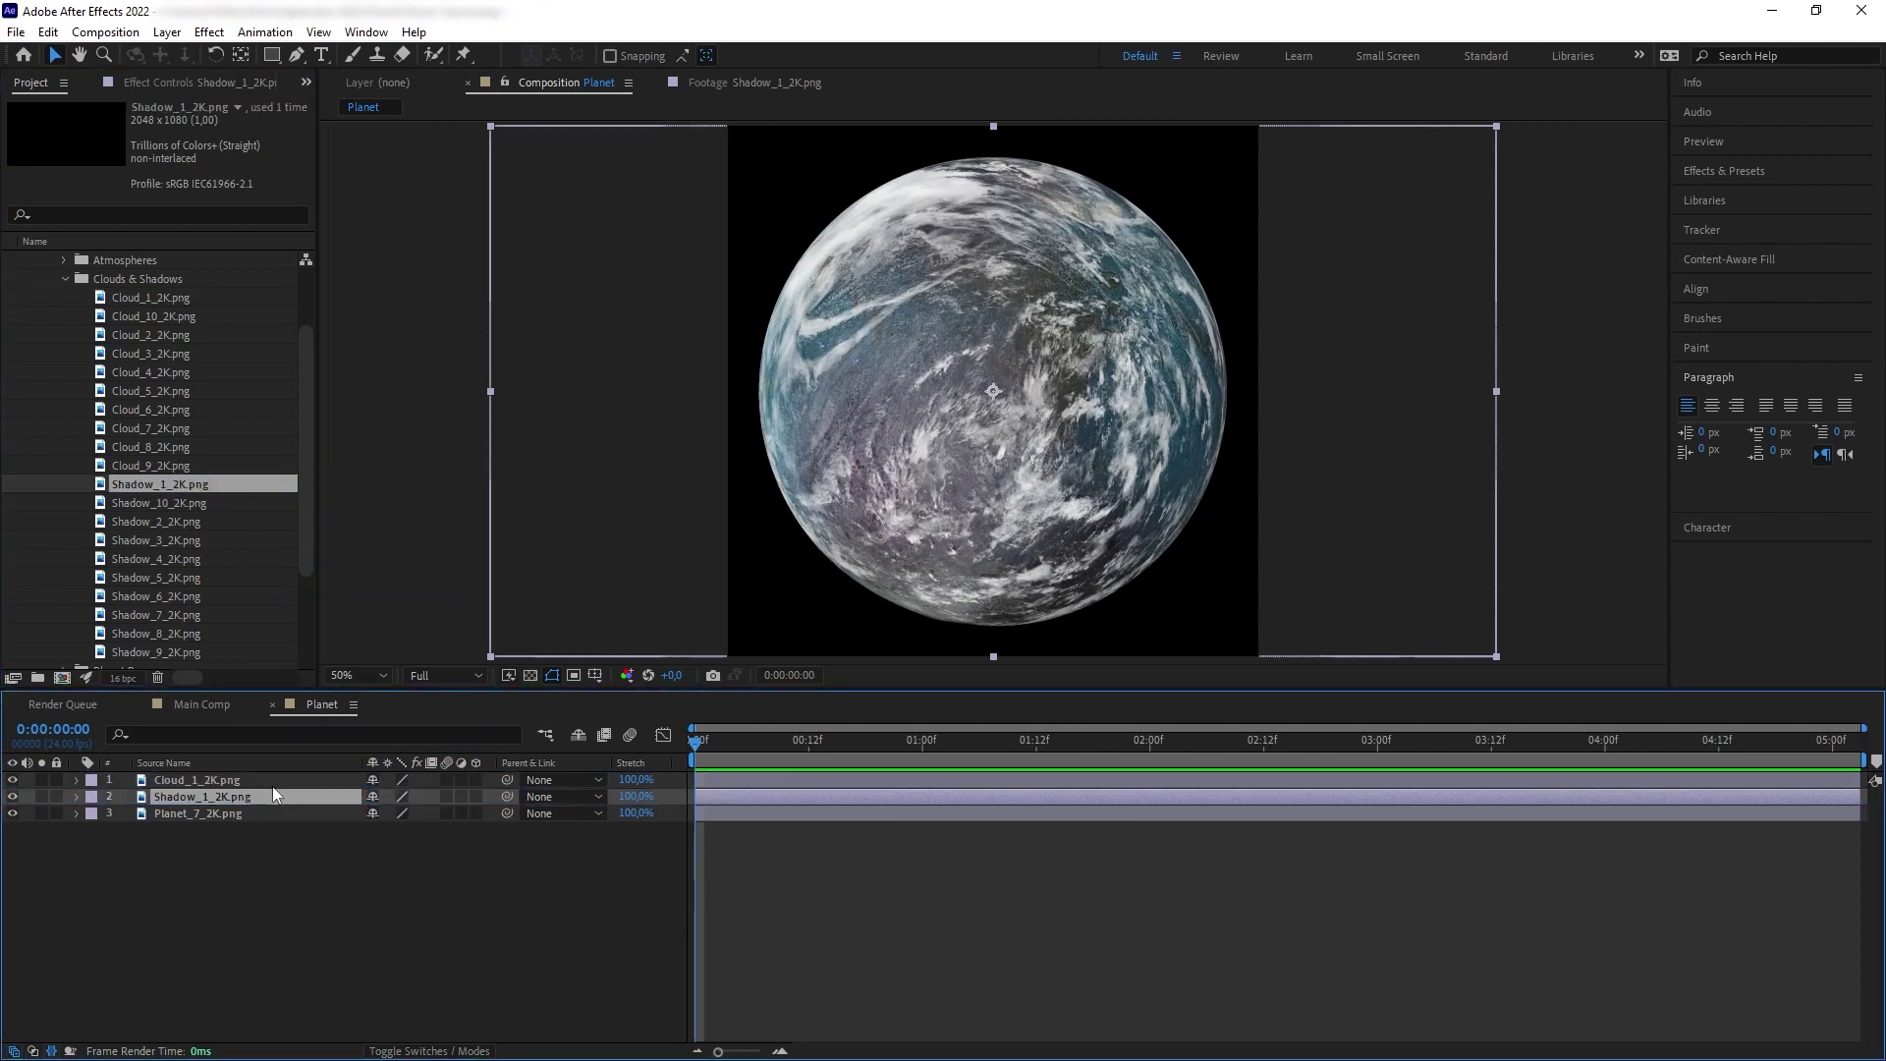
pyautogui.click(12, 797)
pyautogui.click(12, 797)
pyautogui.click(12, 797)
pyautogui.click(12, 797)
pyautogui.click(12, 797)
pyautogui.click(12, 797)
pyautogui.click(168, 464)
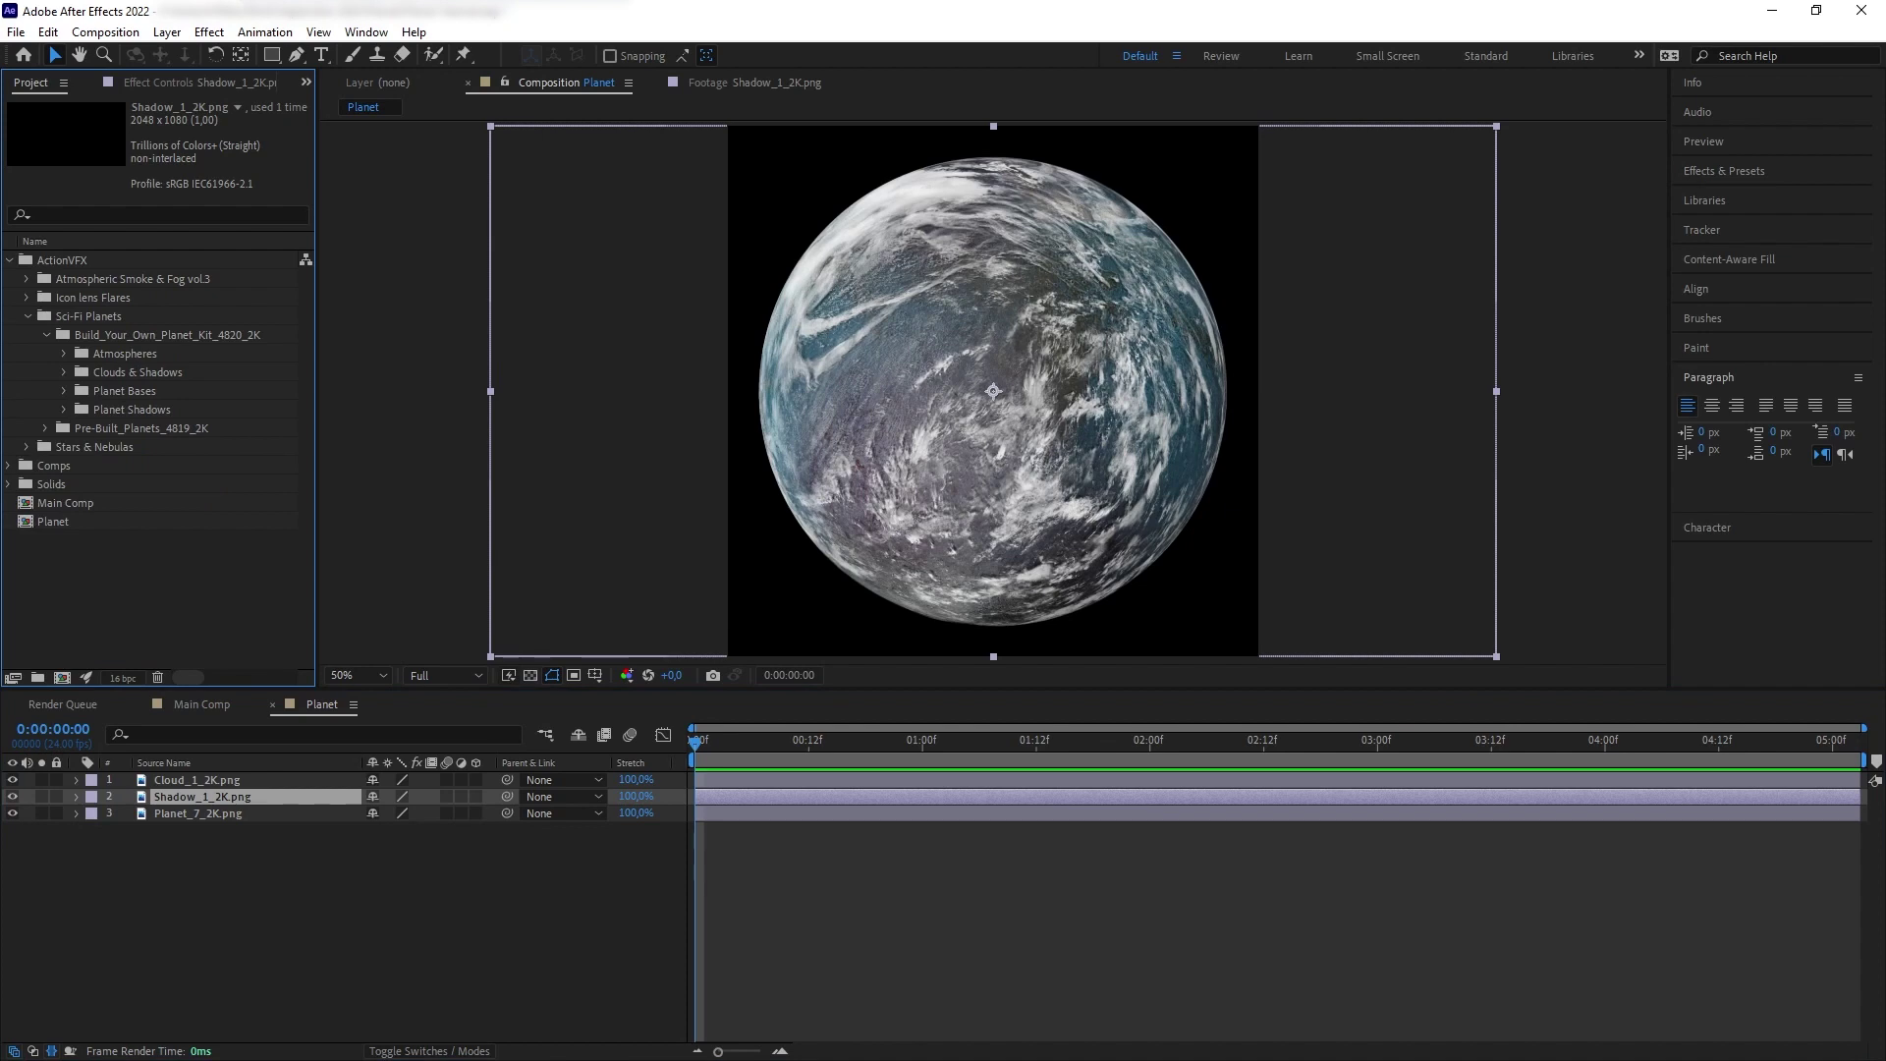
# - Preview the Atmosphere textures and add Atmosphere_3_2K as the top layer
pyautogui.click(65, 353)
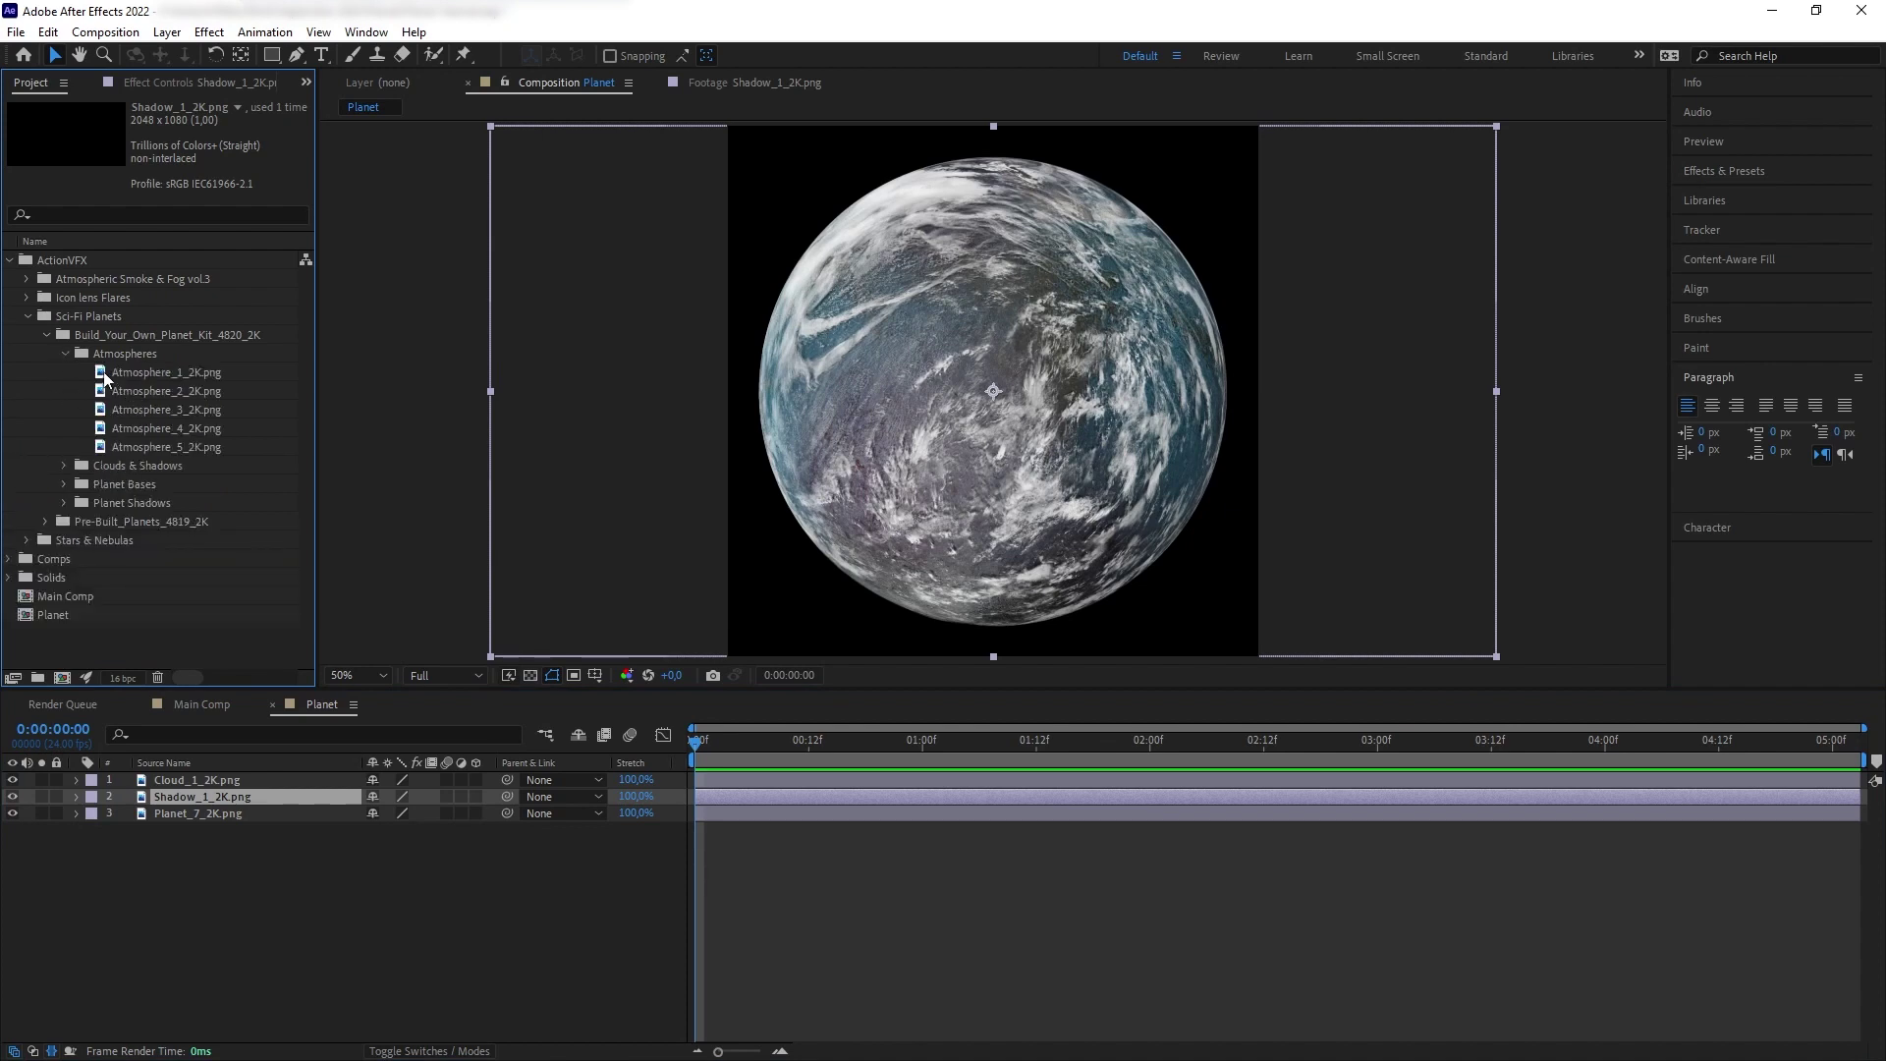
pyautogui.doubleClick(105, 375)
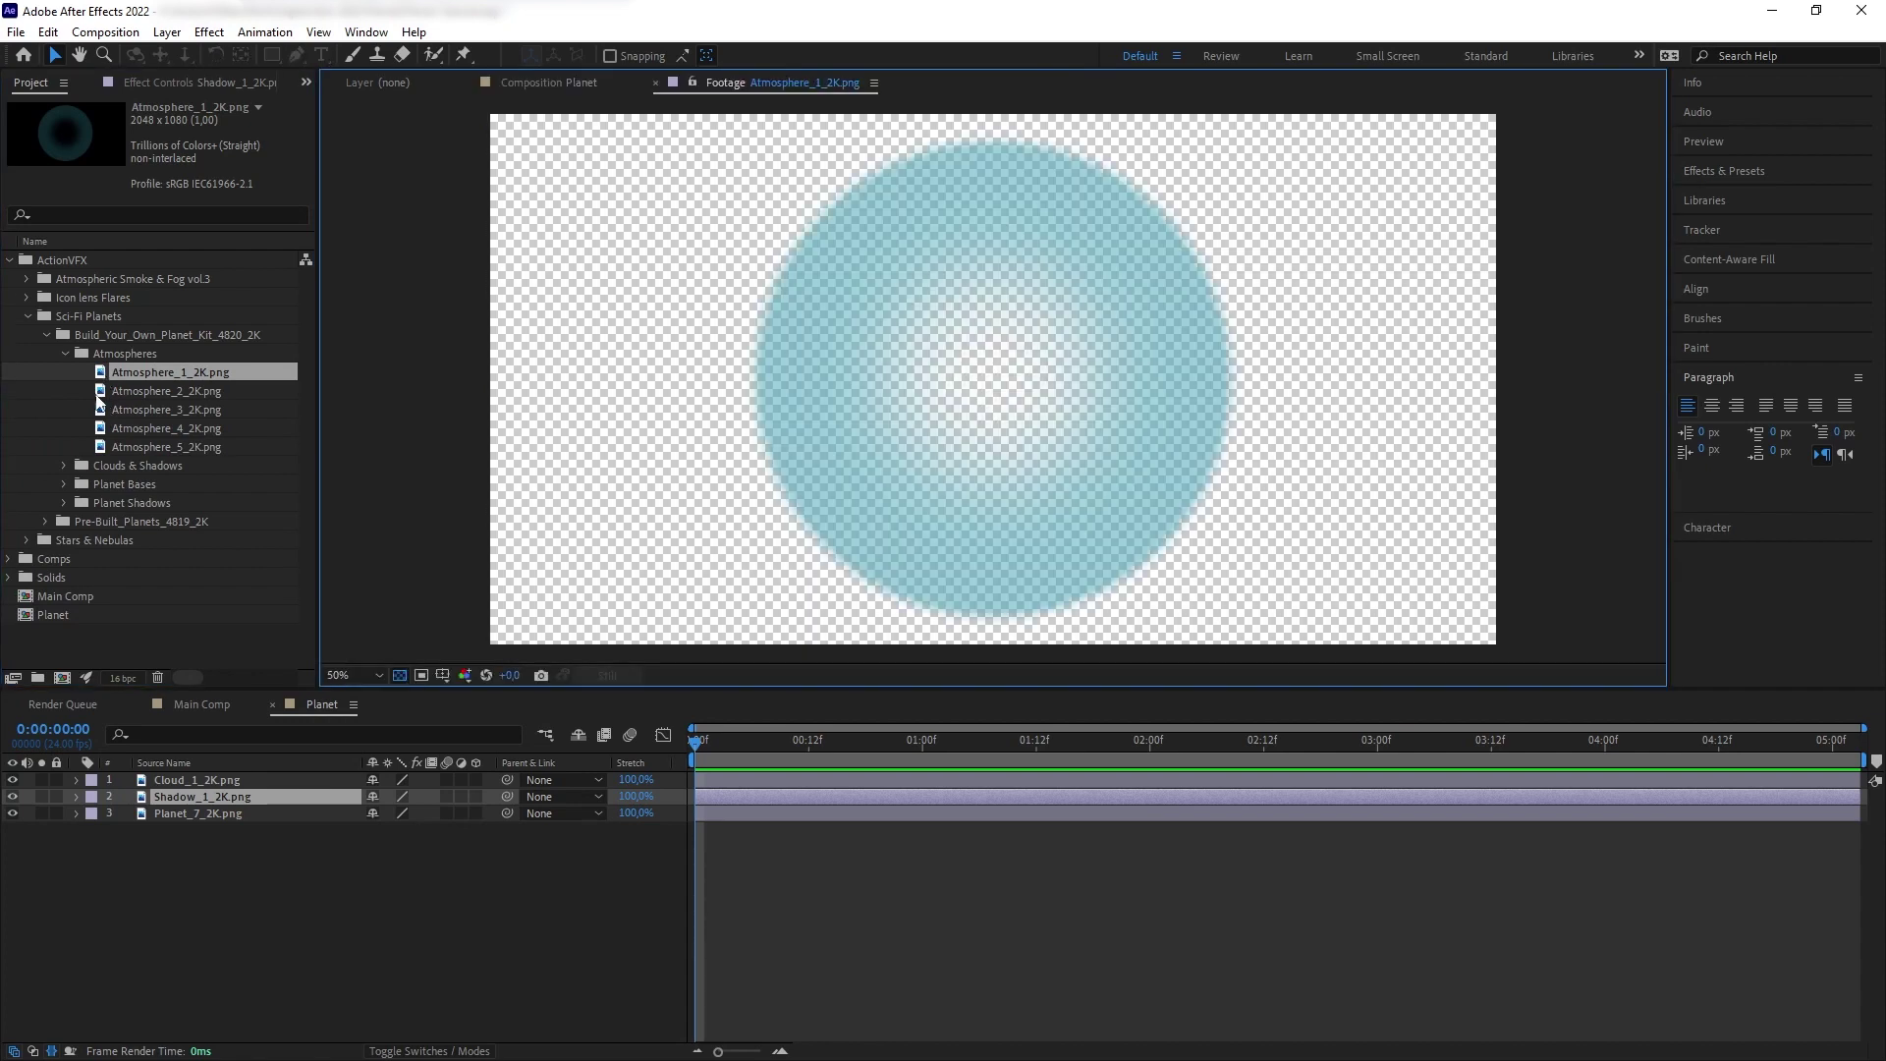
pyautogui.doubleClick(97, 393)
pyautogui.doubleClick(102, 412)
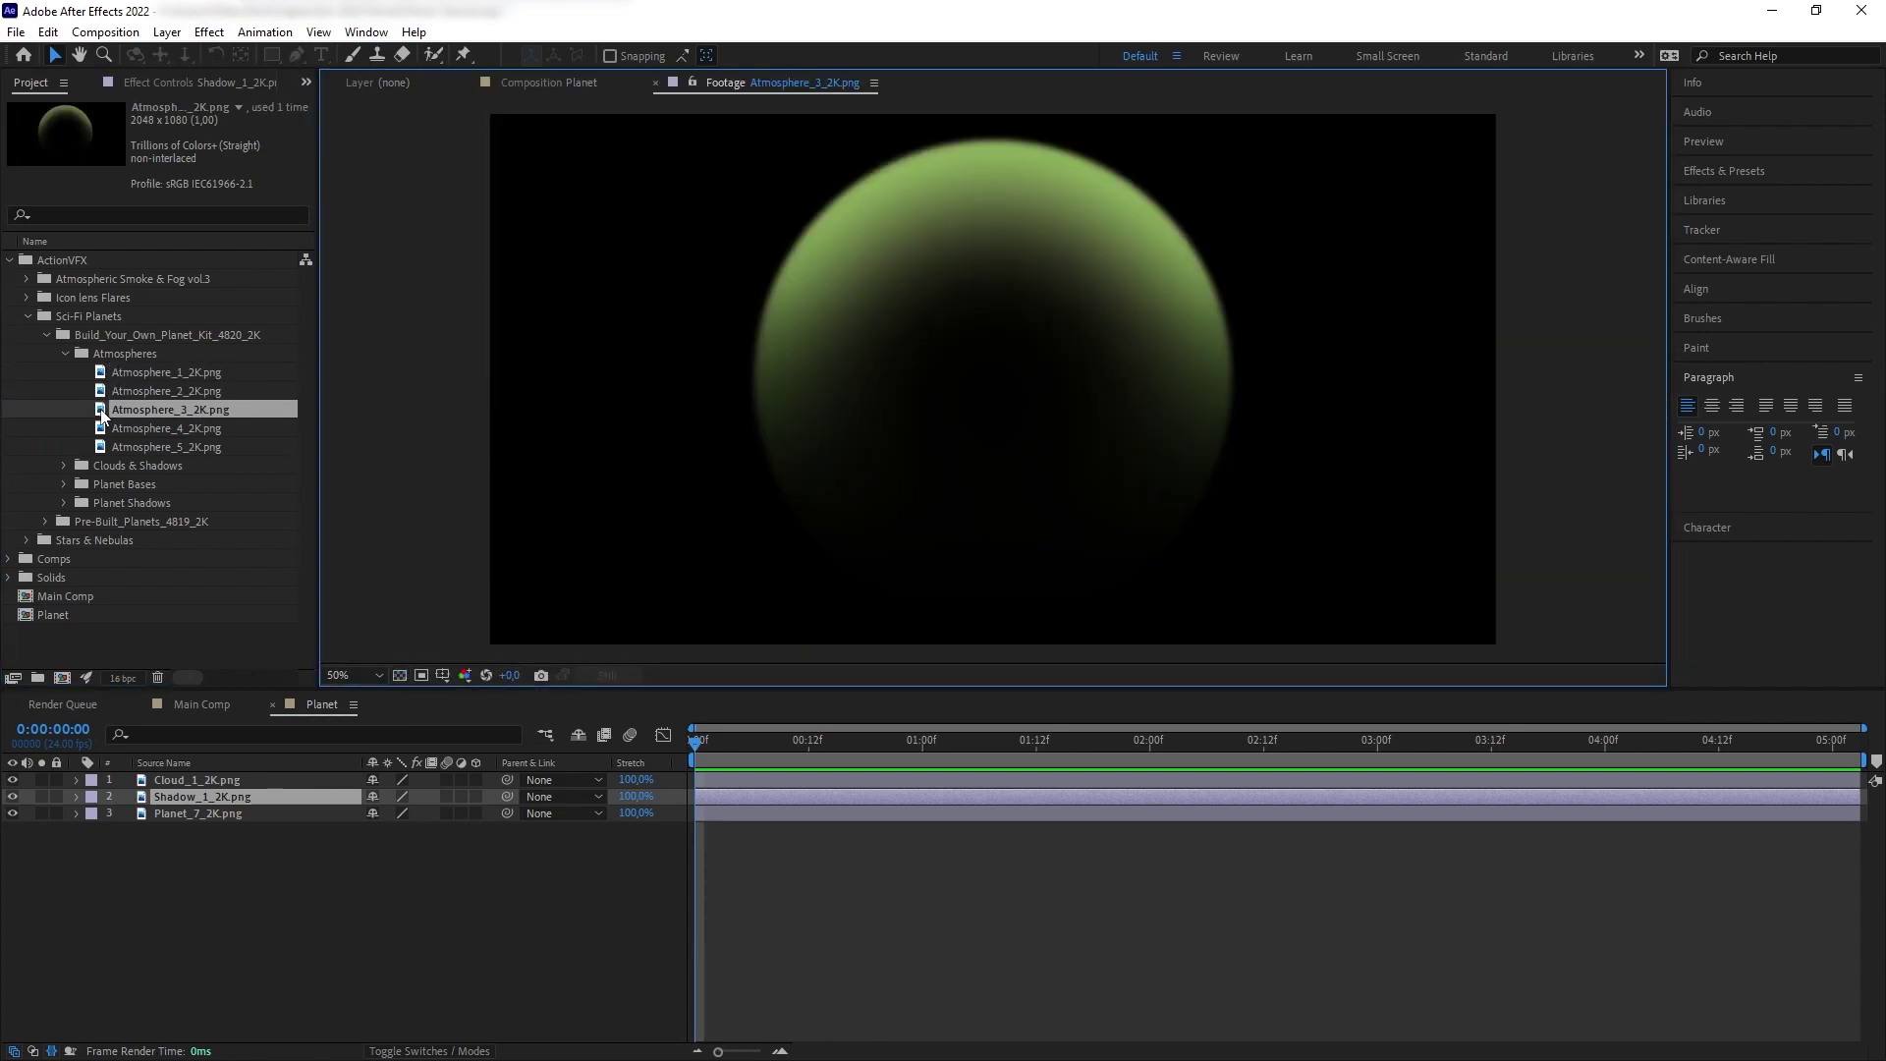
pyautogui.click(545, 82)
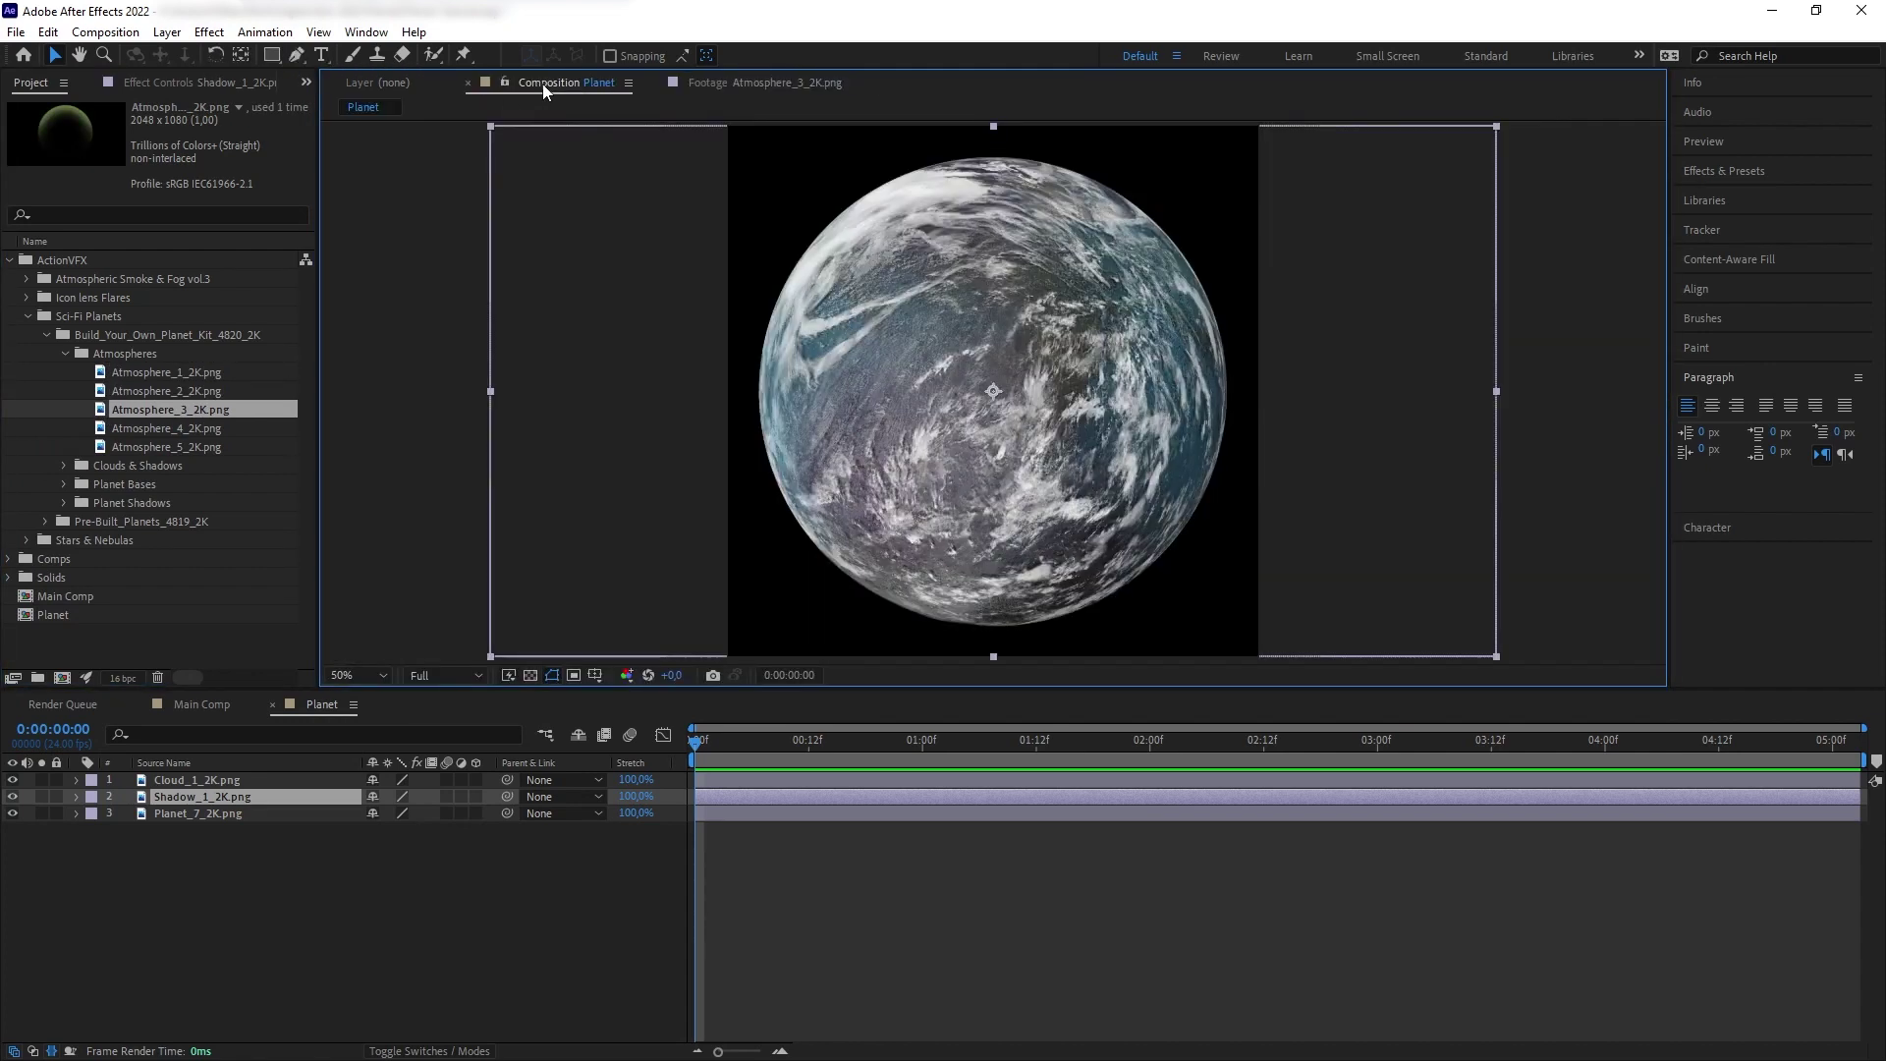
pyautogui.moveTo(157, 410); pyautogui.dragTo(248, 771)
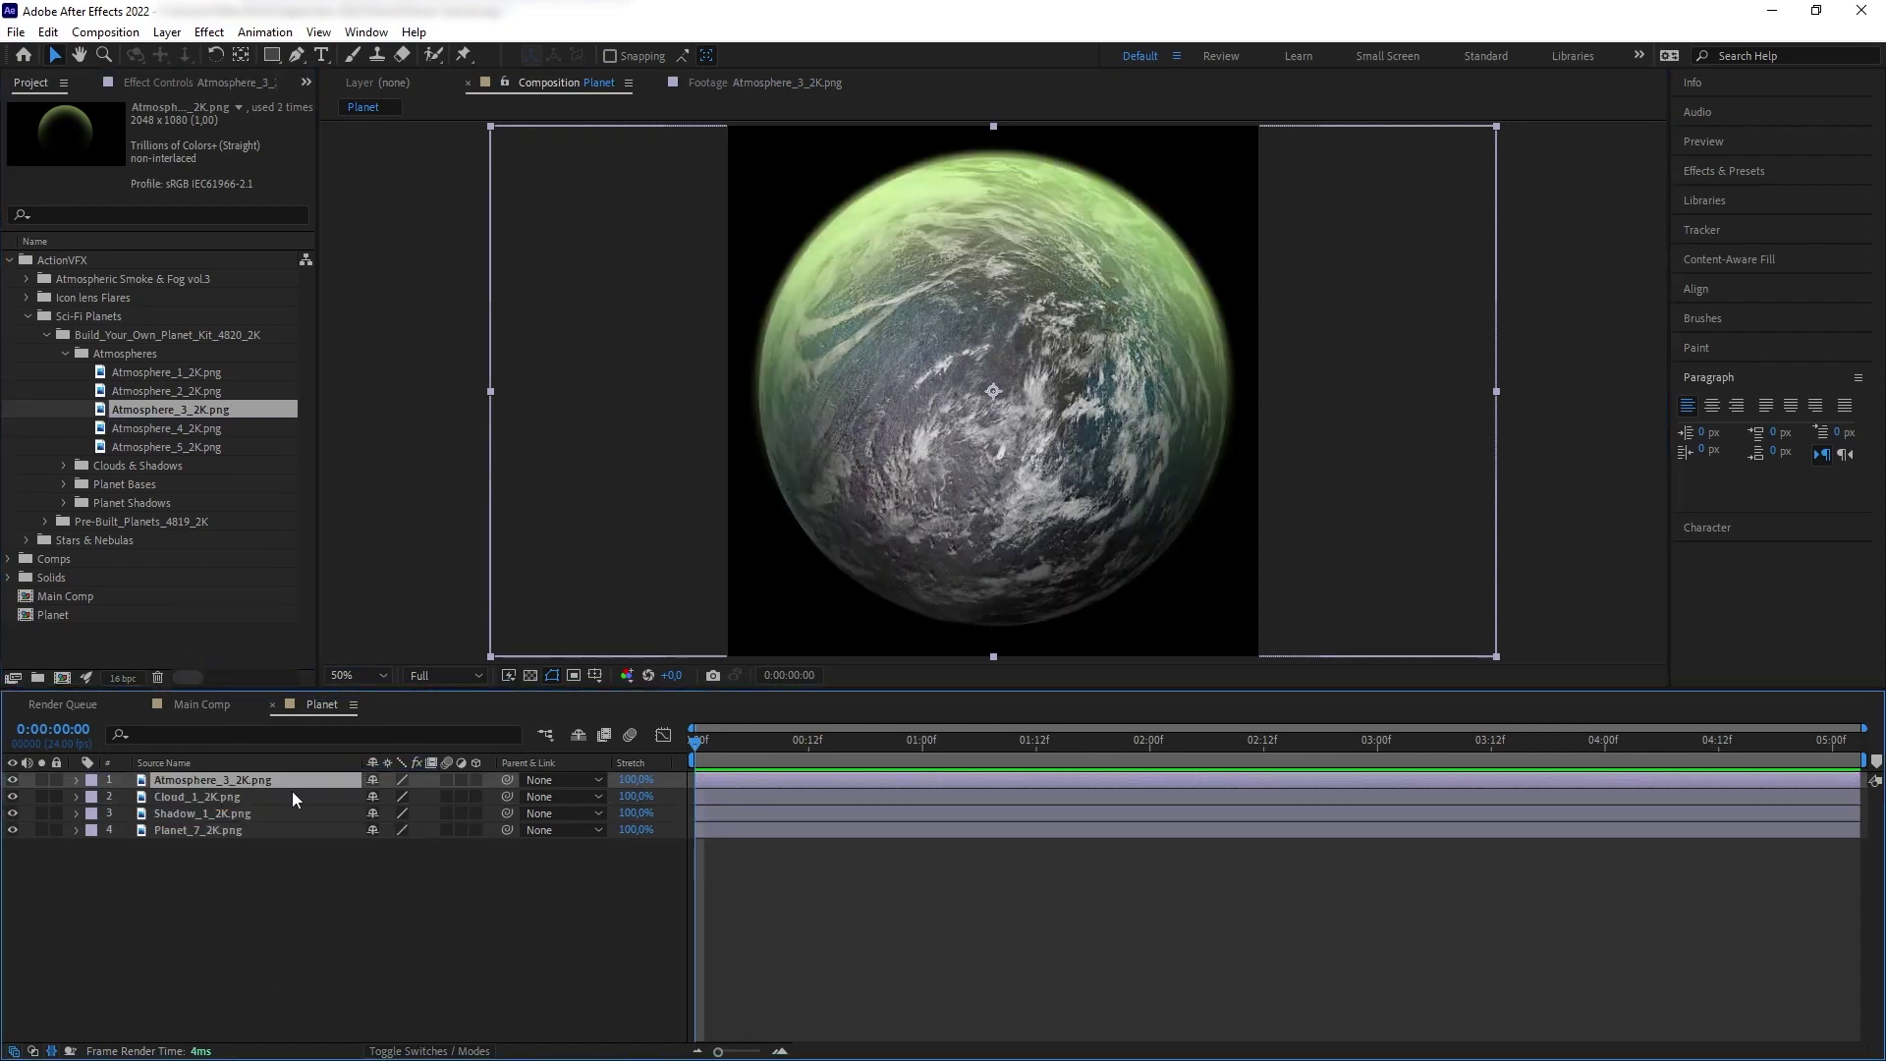
# - Rotate the atmosphere layer to -55° and apply Hue/Saturation to it
pyautogui.press('r')
pyautogui.moveTo(392, 797); pyautogui.dragTo(345, 800)
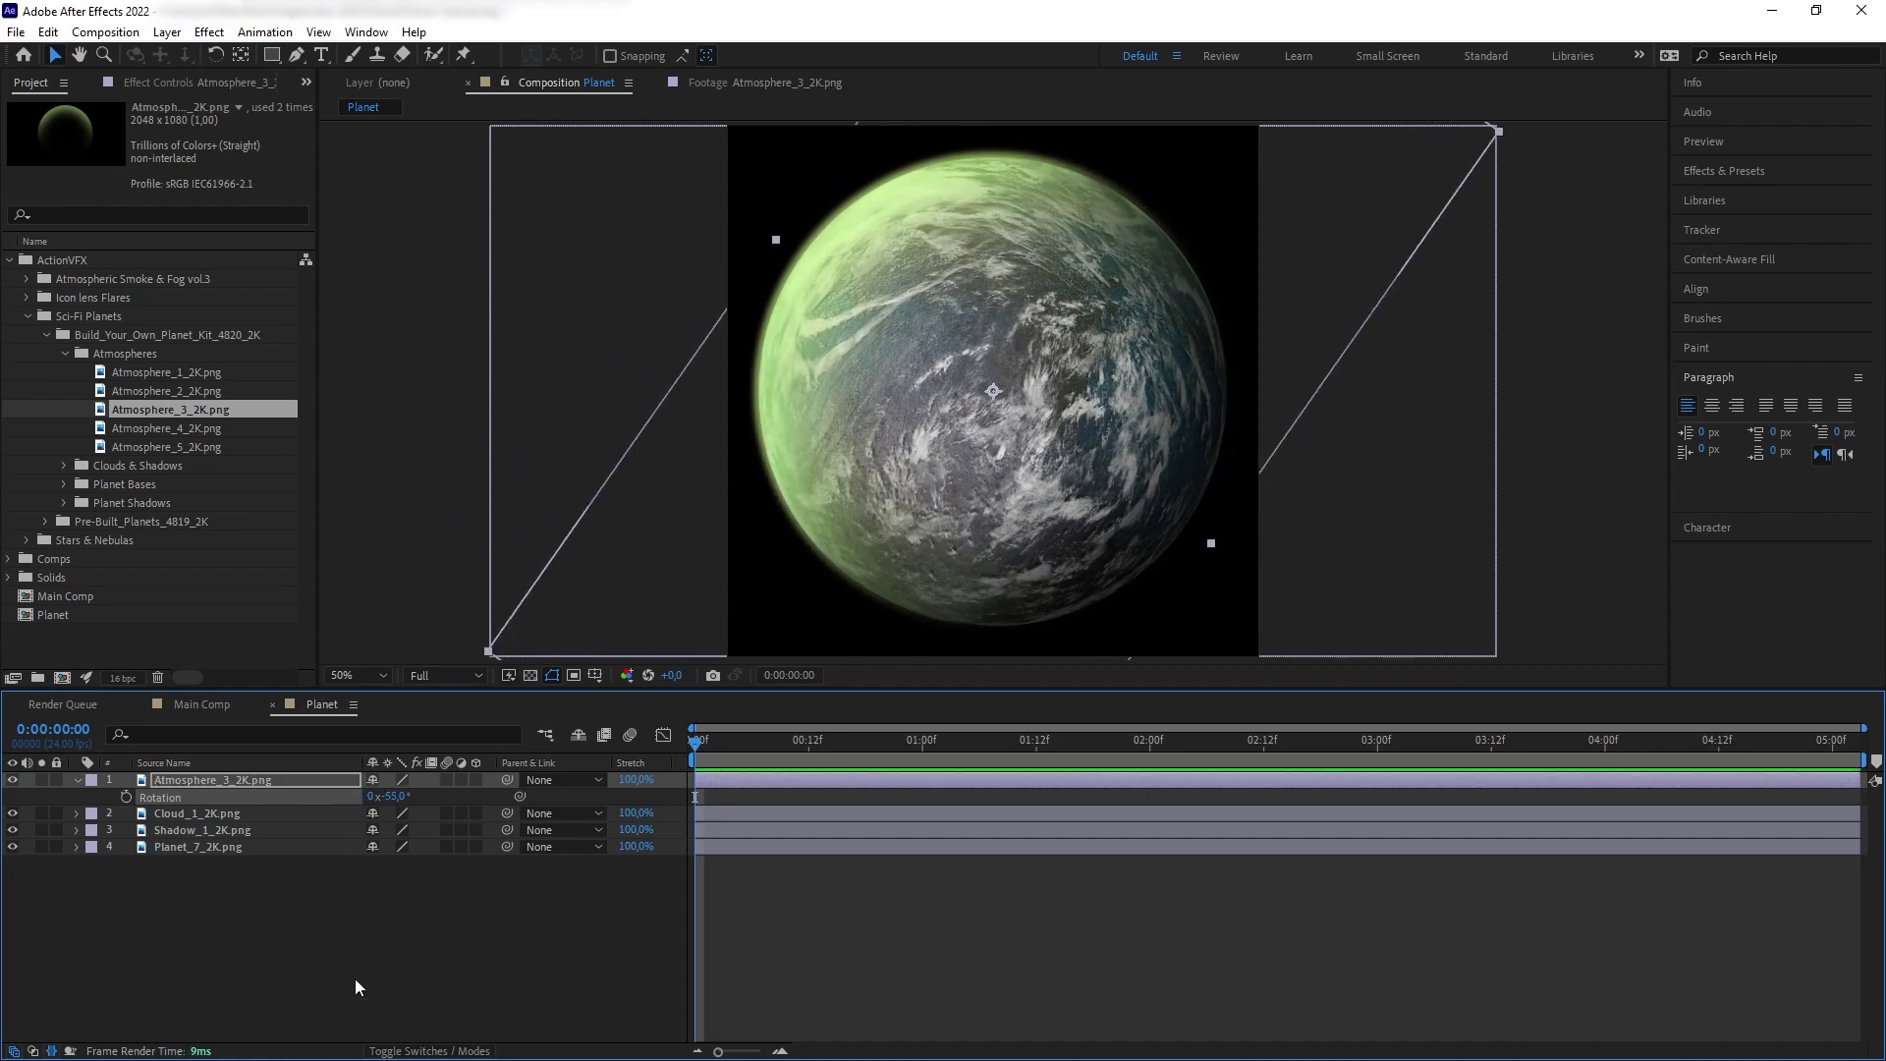
pyautogui.click(1721, 171)
pyautogui.moveTo(1778, 317); pyautogui.dragTo(210, 776)
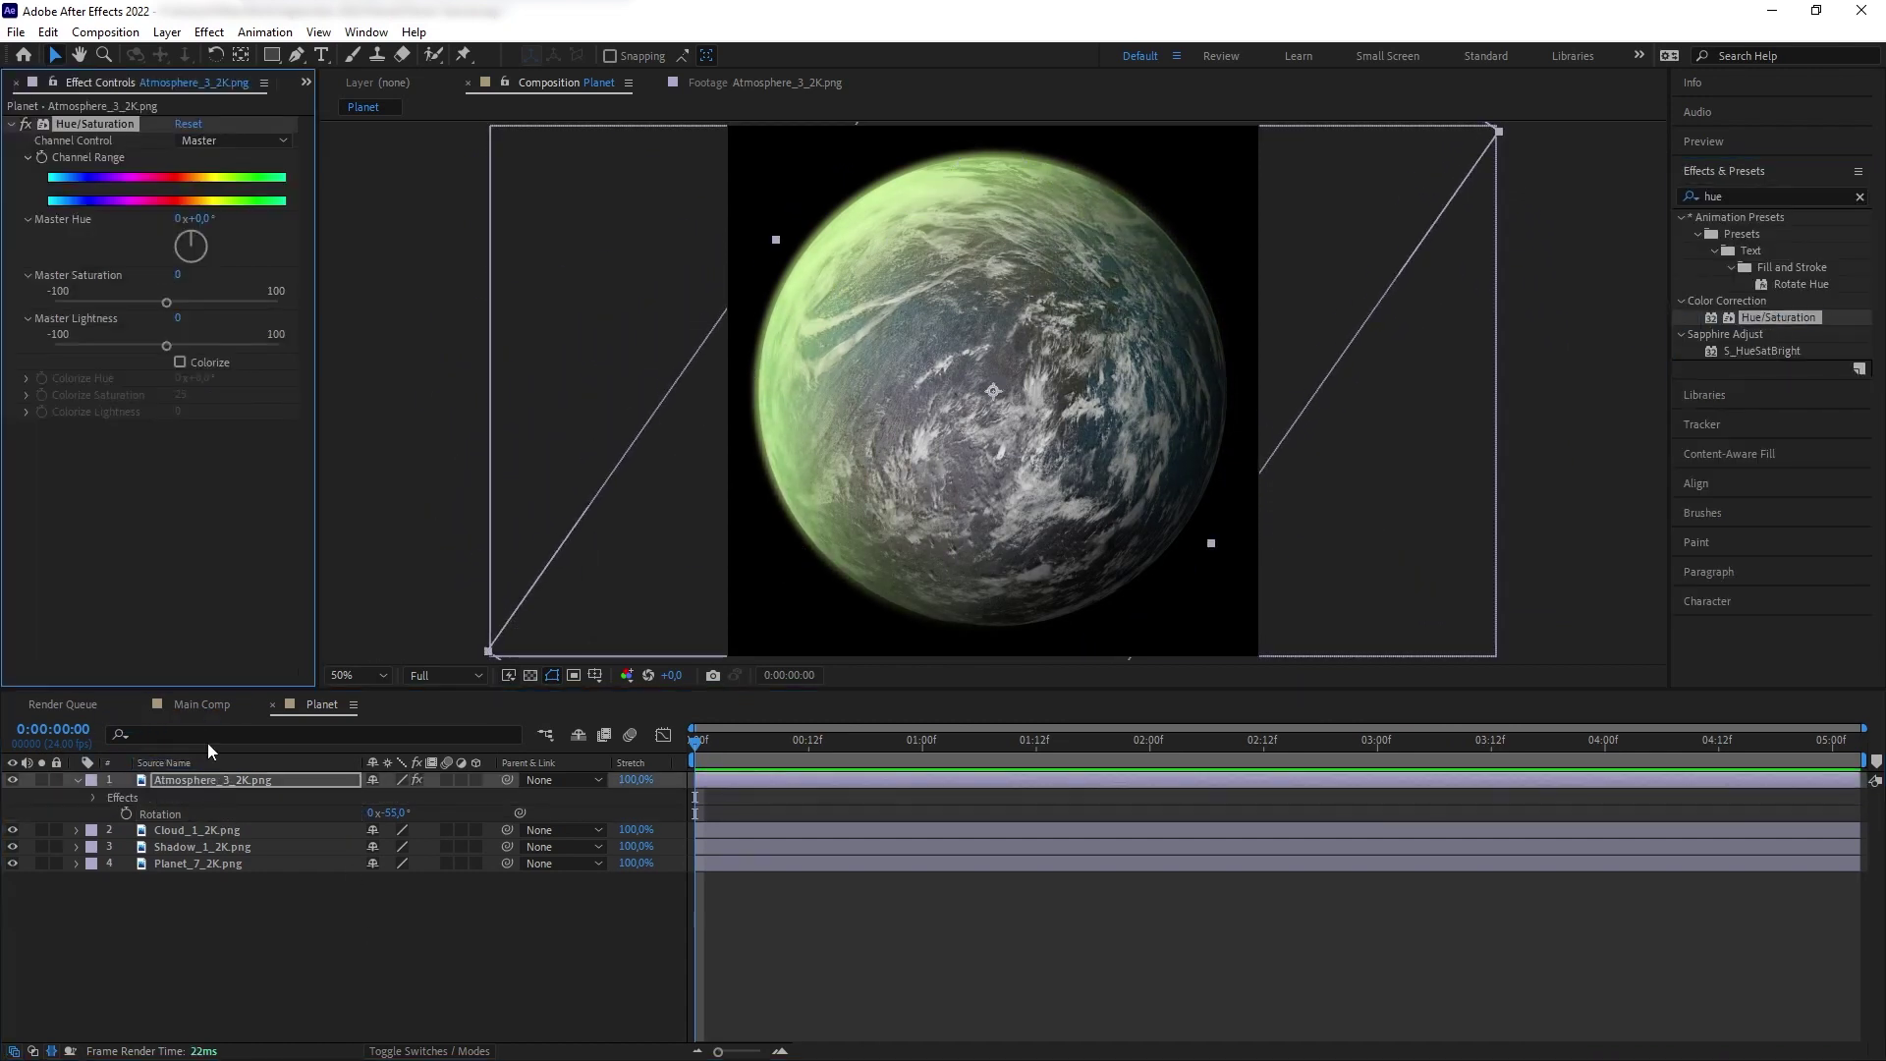
# - Set Master Hue to 118° and the atmosphere layer's blend mode to Lighten
pyautogui.moveTo(206, 222); pyautogui.dragTo(337, 252)
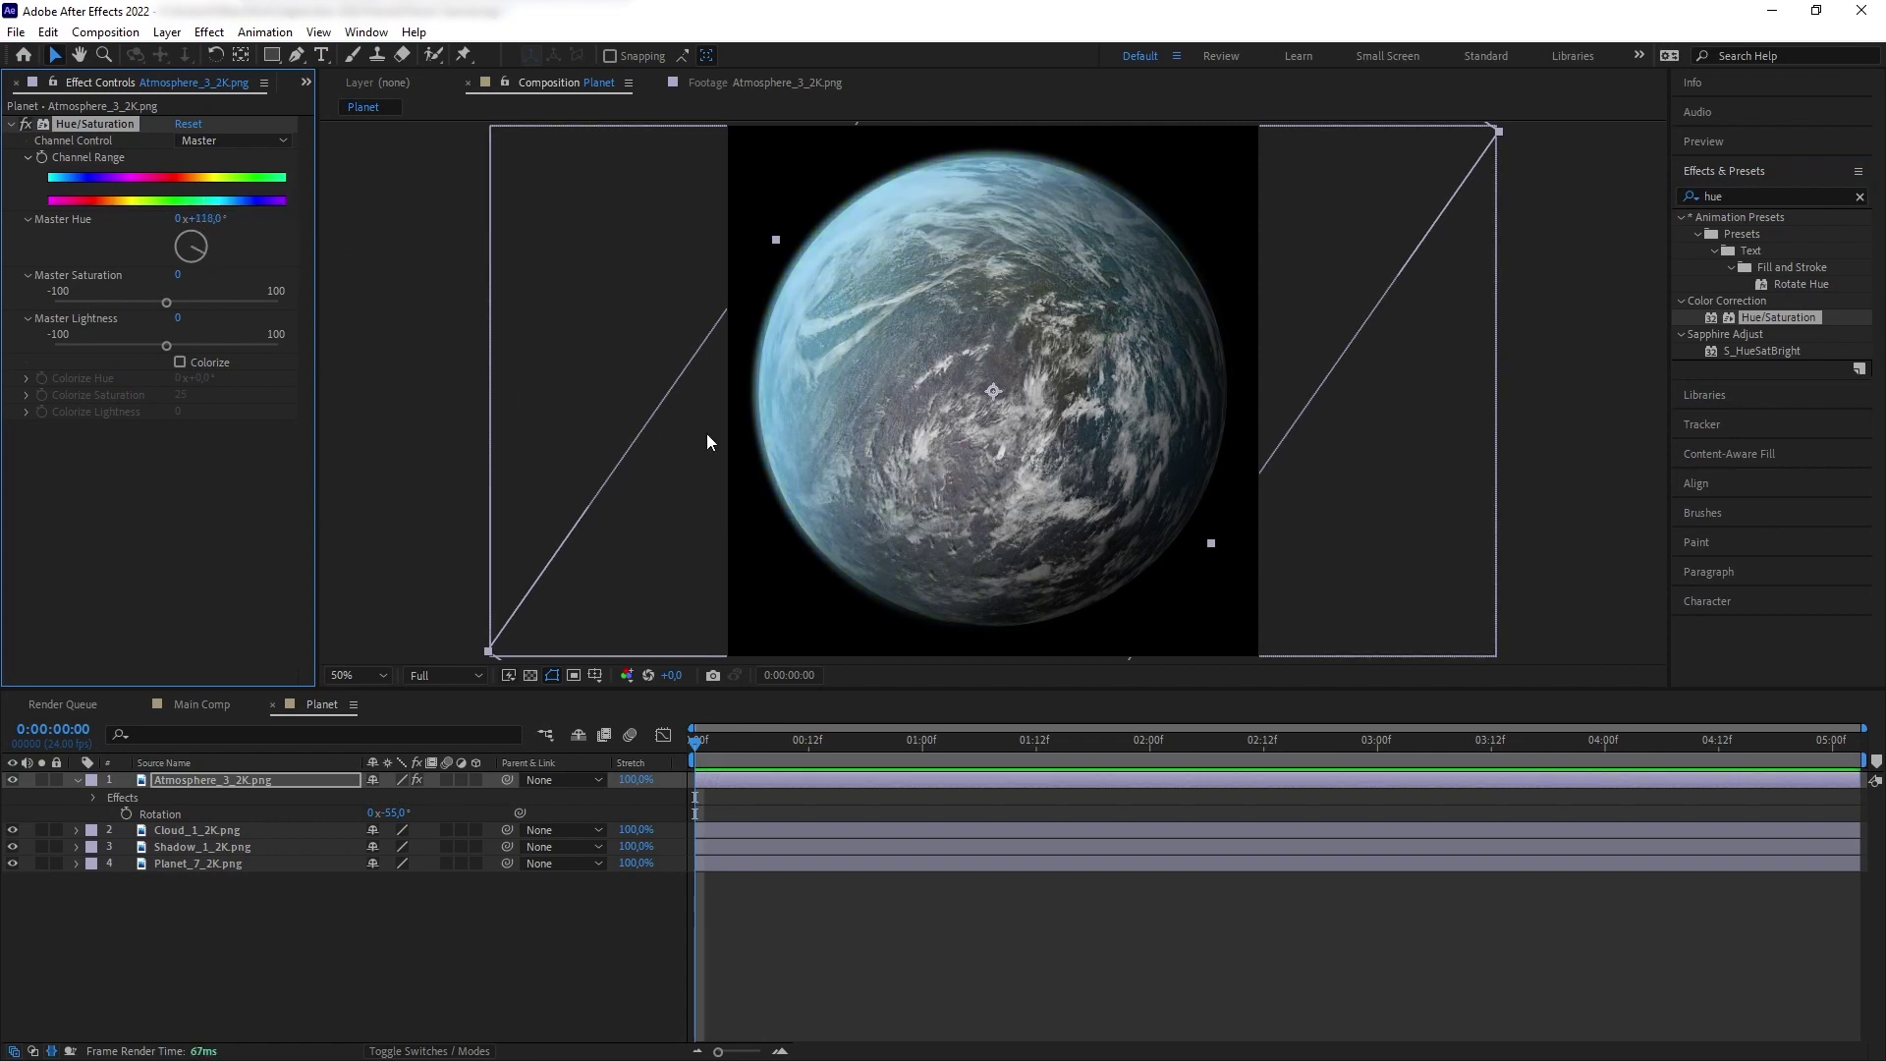
pyautogui.click(76, 780)
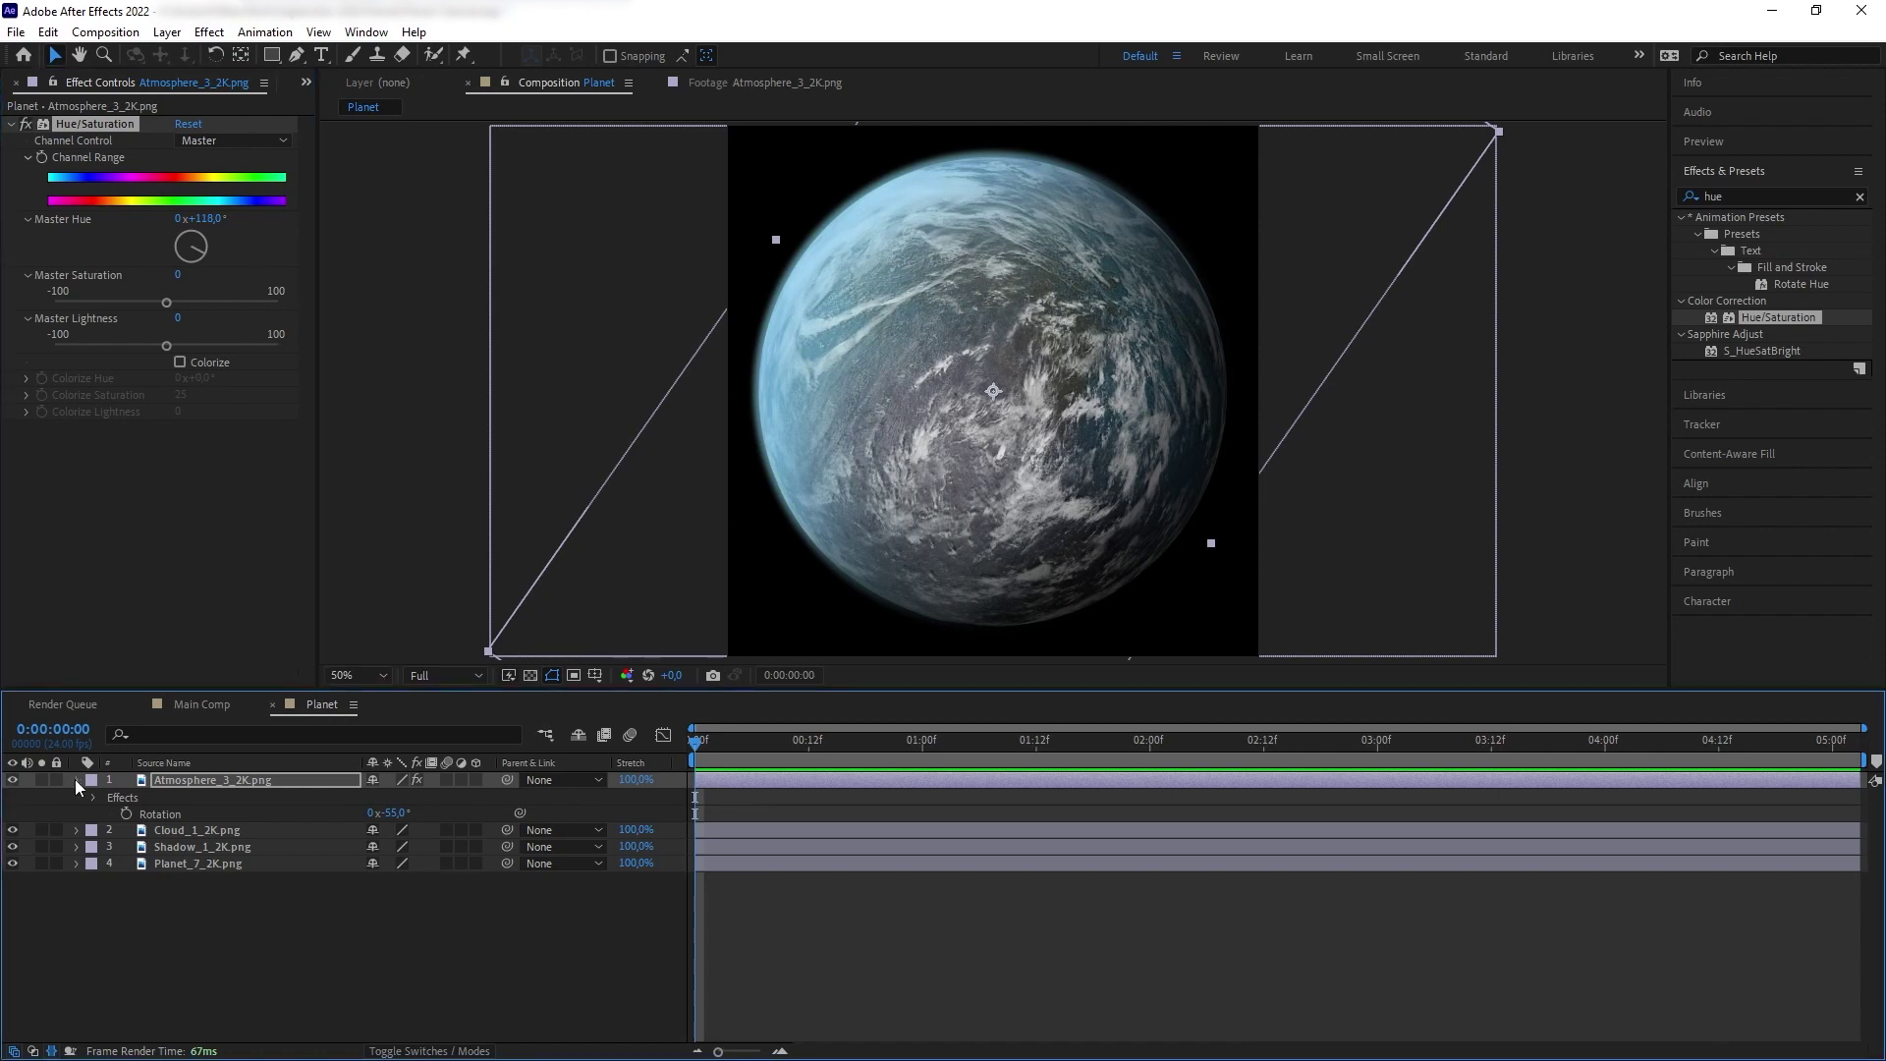
pyautogui.click(216, 781)
pyautogui.click(408, 1051)
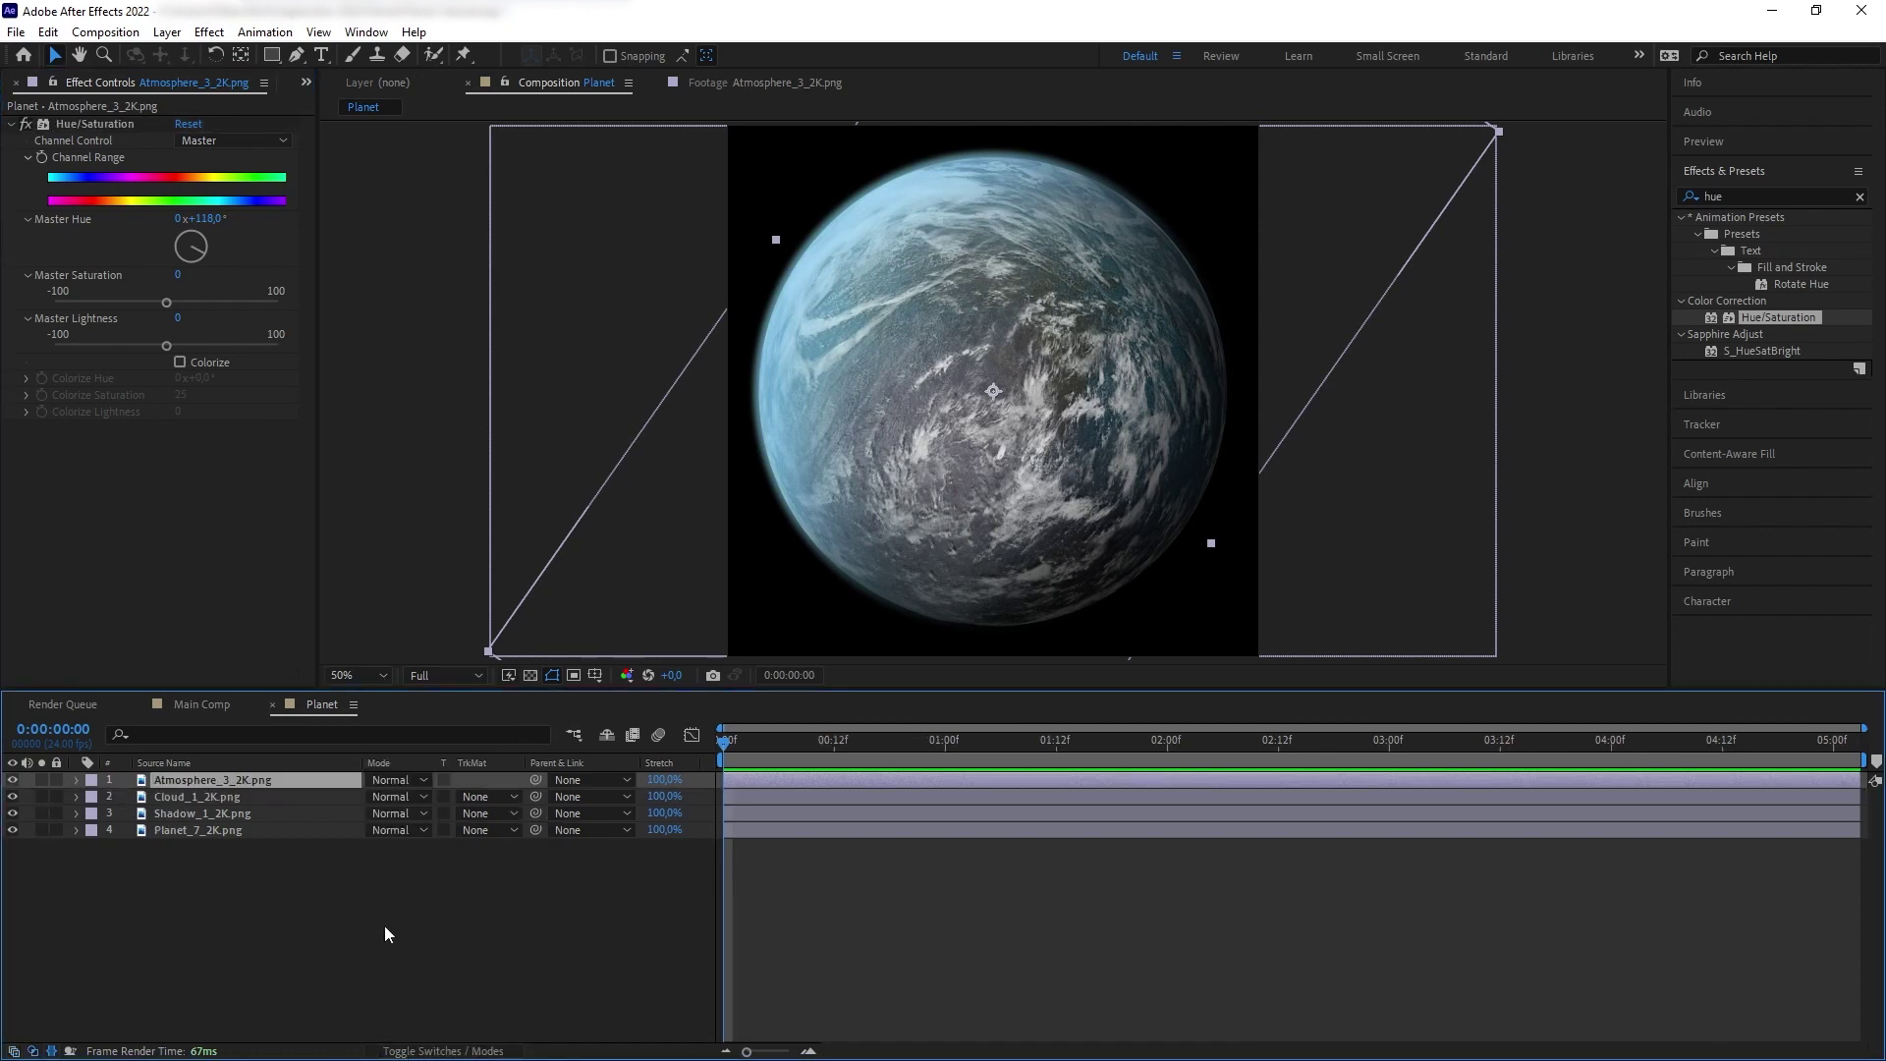
pyautogui.click(397, 786)
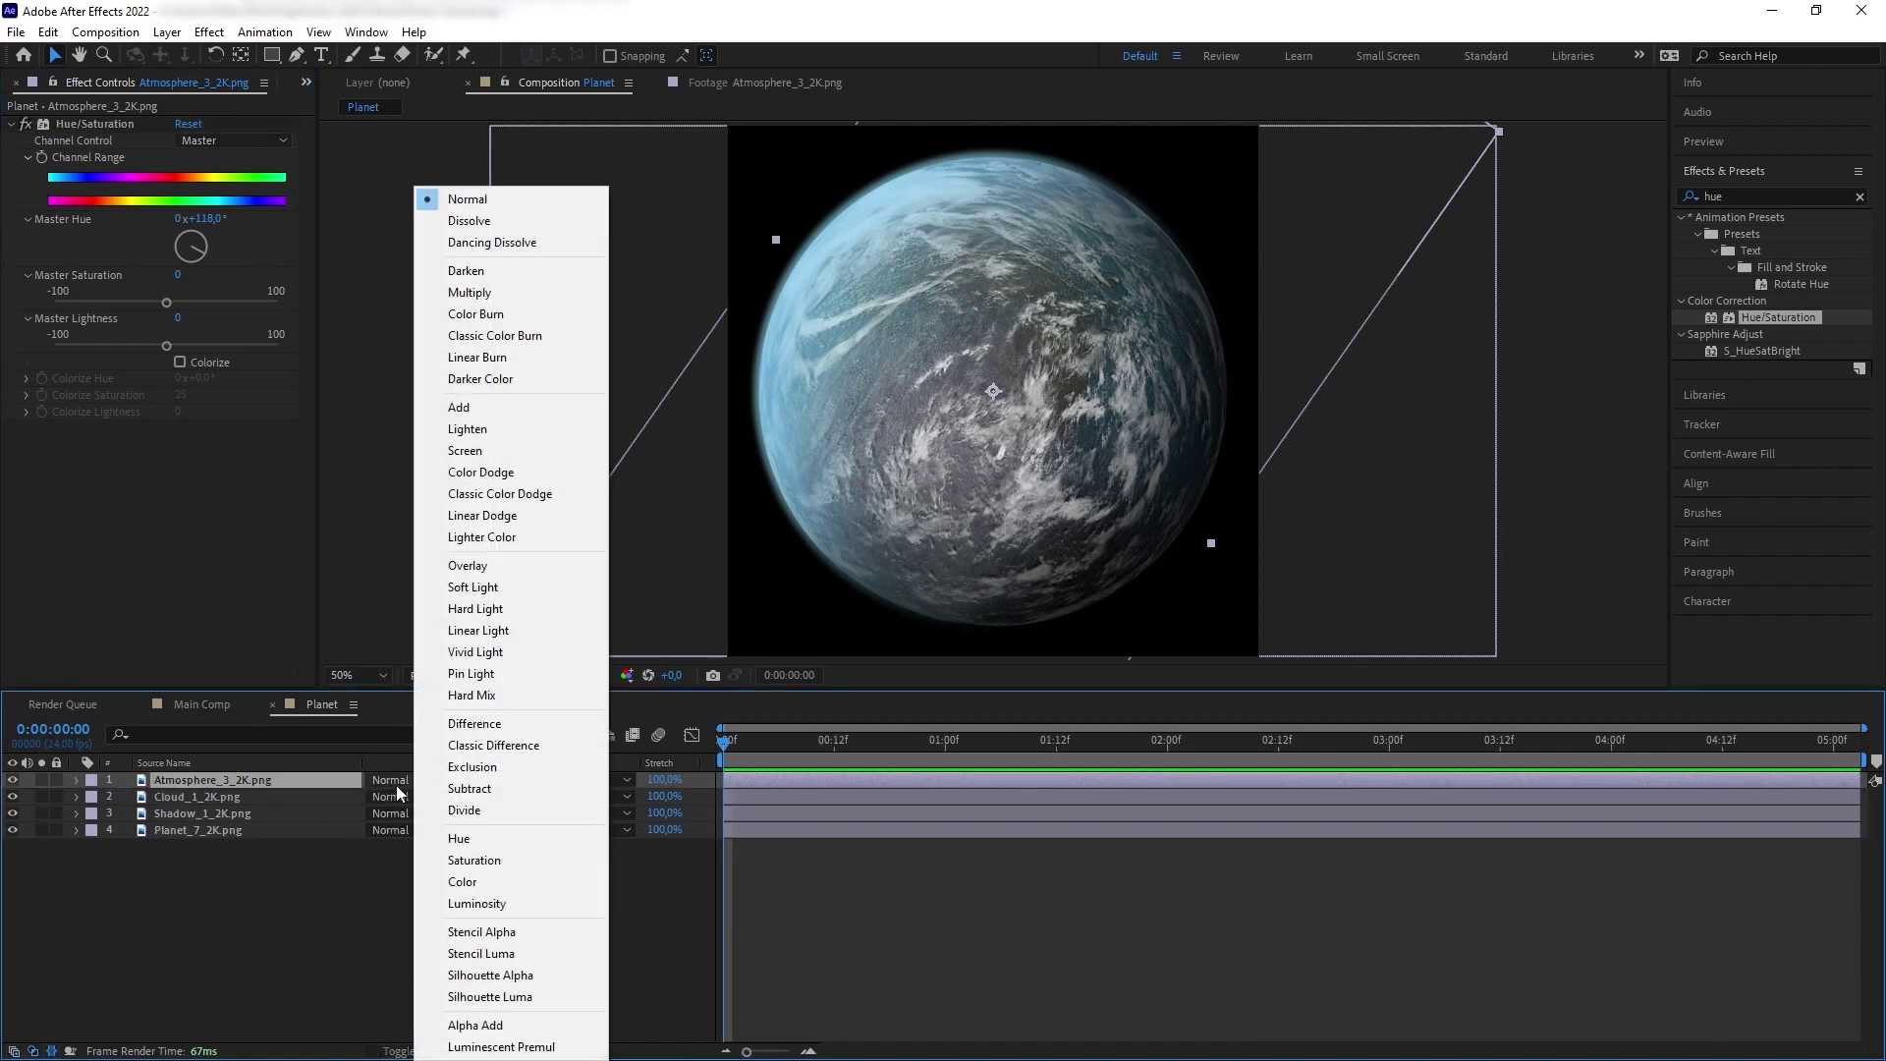
pyautogui.click(472, 430)
# - Toggle the atmosphere layer to compare the planet with and without it
pyautogui.click(13, 780)
pyautogui.click(13, 780)
pyautogui.click(13, 780)
pyautogui.click(13, 780)
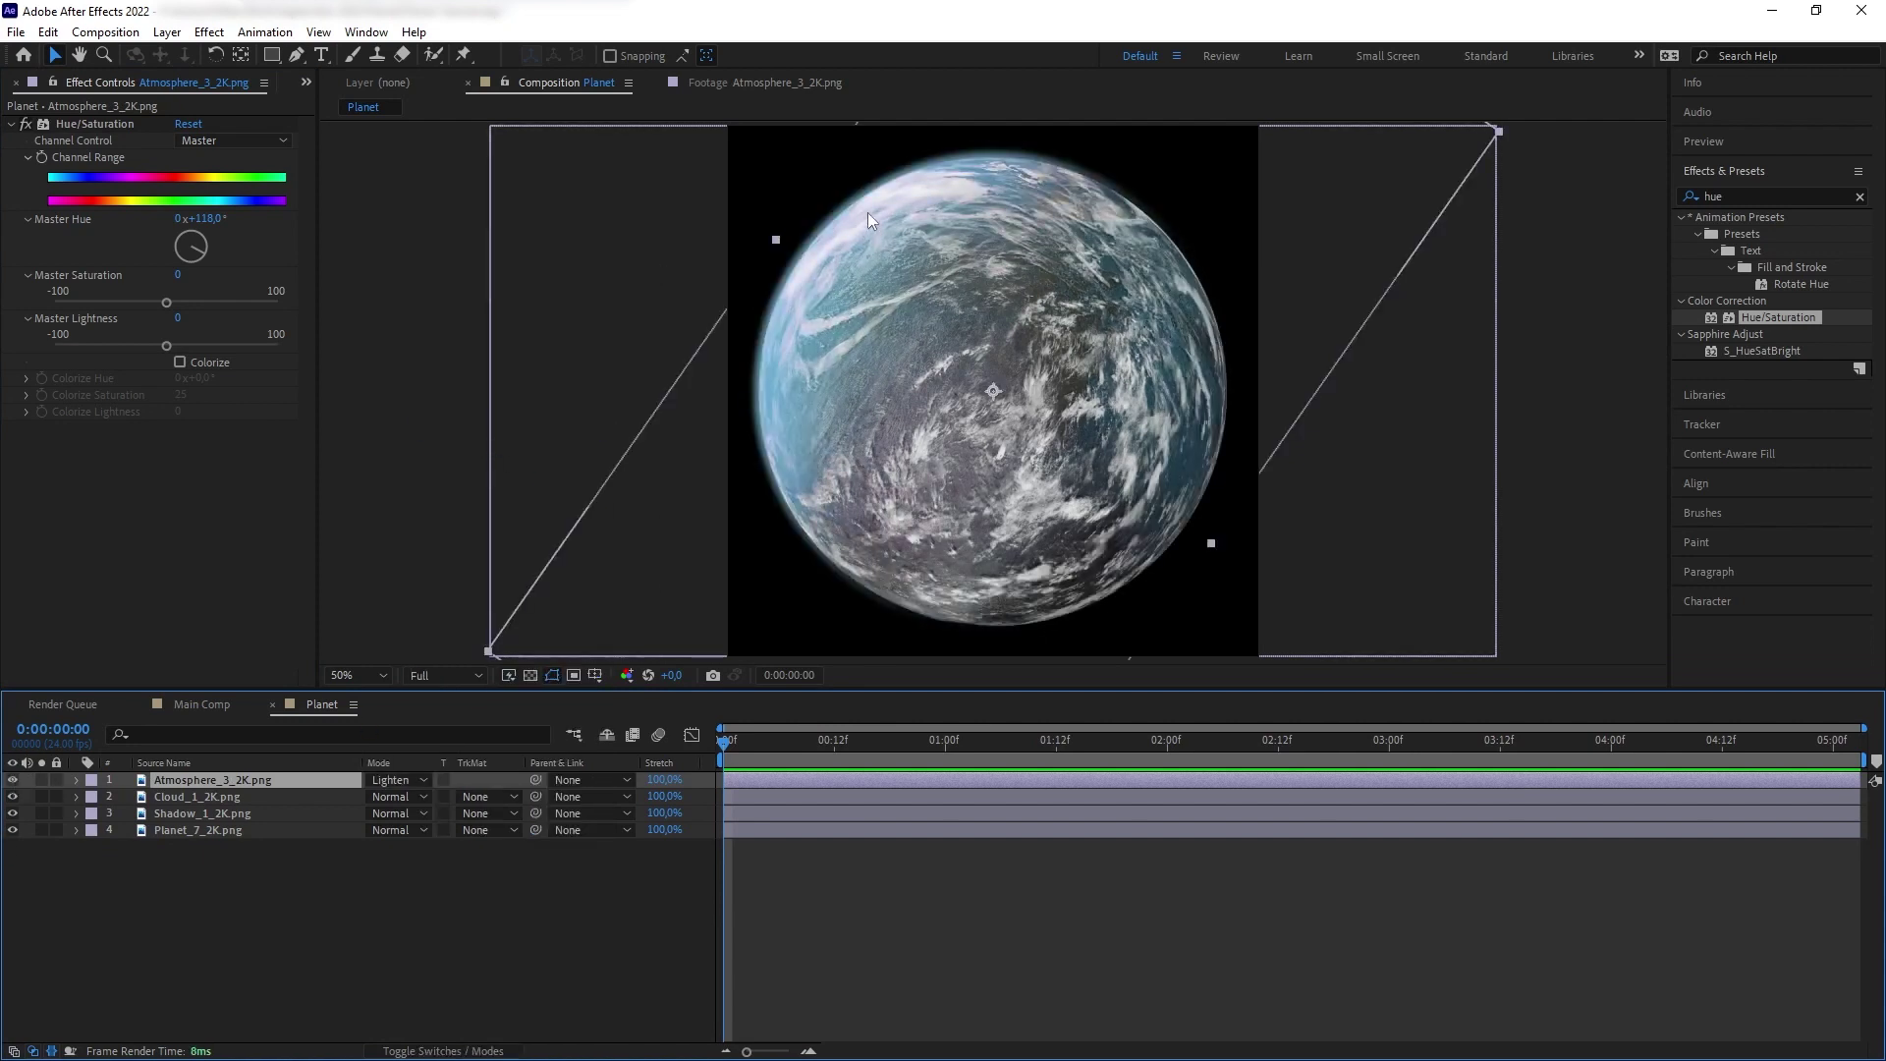
pyautogui.click(305, 82)
# - Open the Planet Shadows folder and preview the shadow textures, ending on Planet_Shadow_1_2K
pyautogui.click(320, 98)
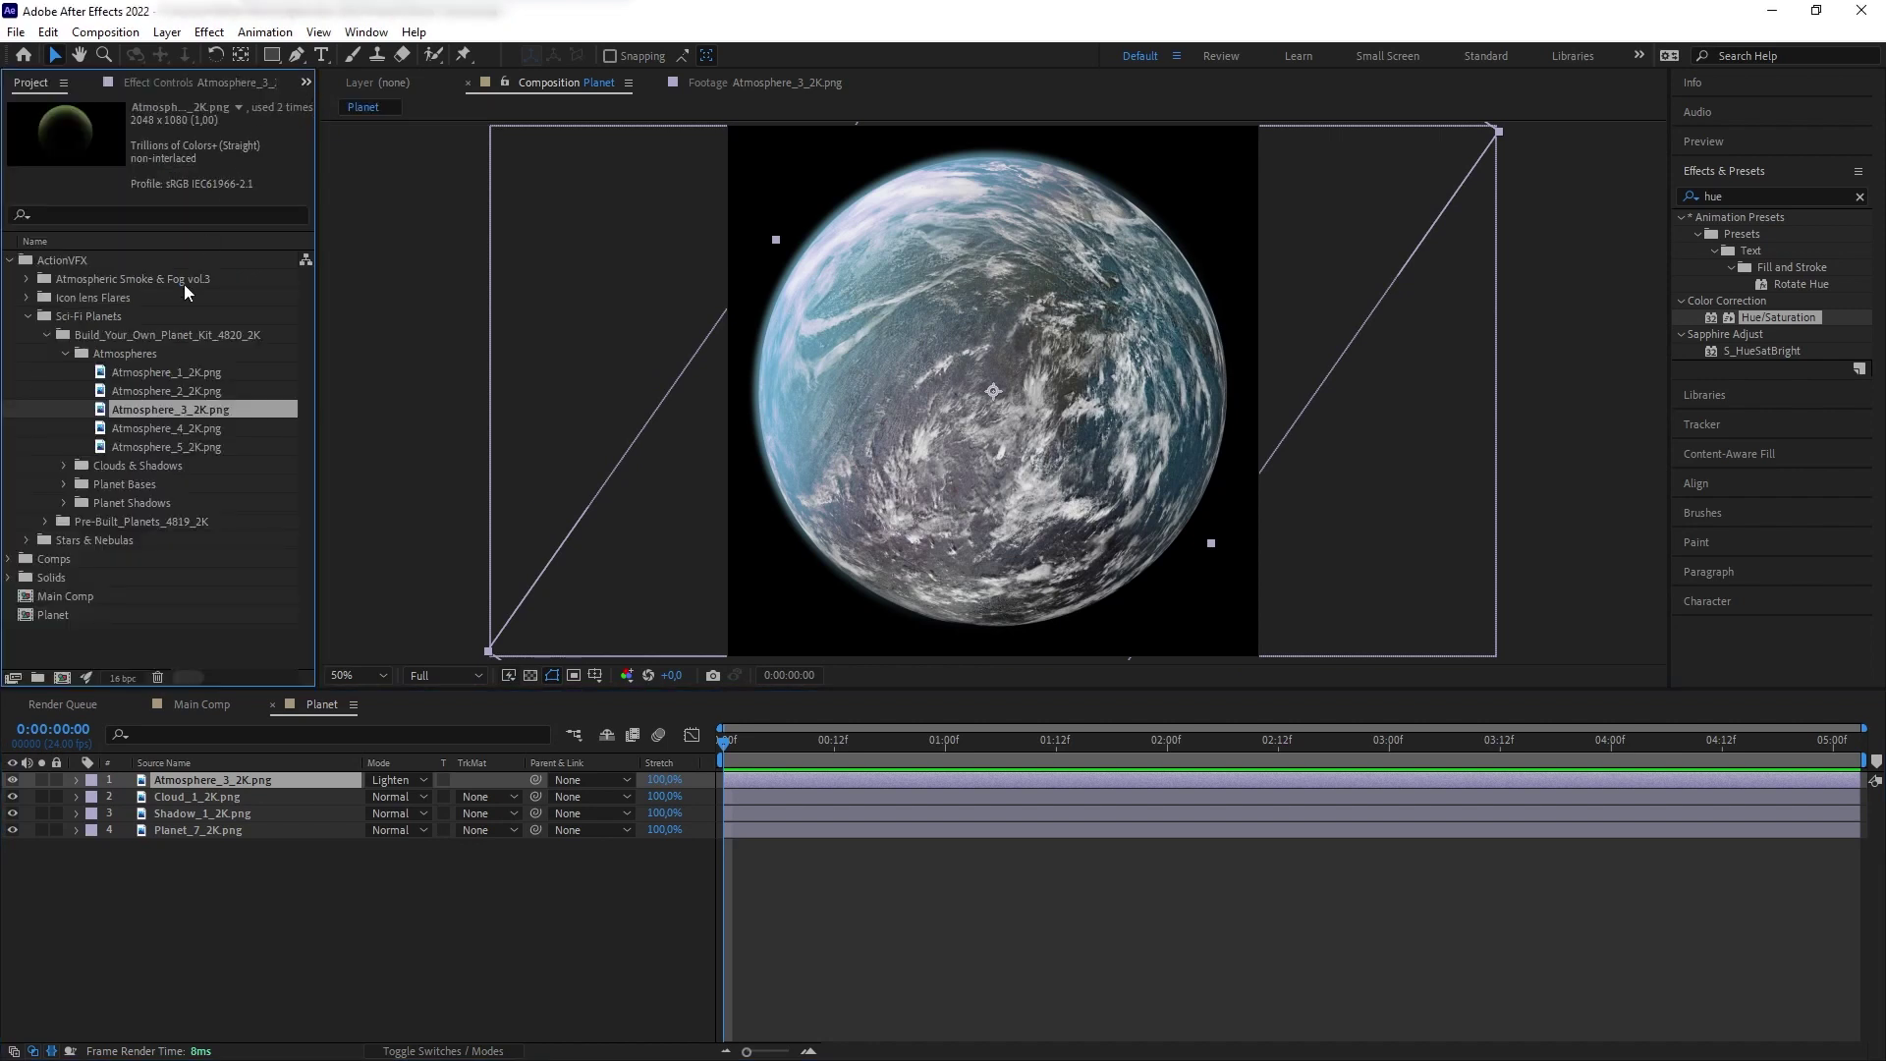
pyautogui.click(63, 353)
pyautogui.click(64, 410)
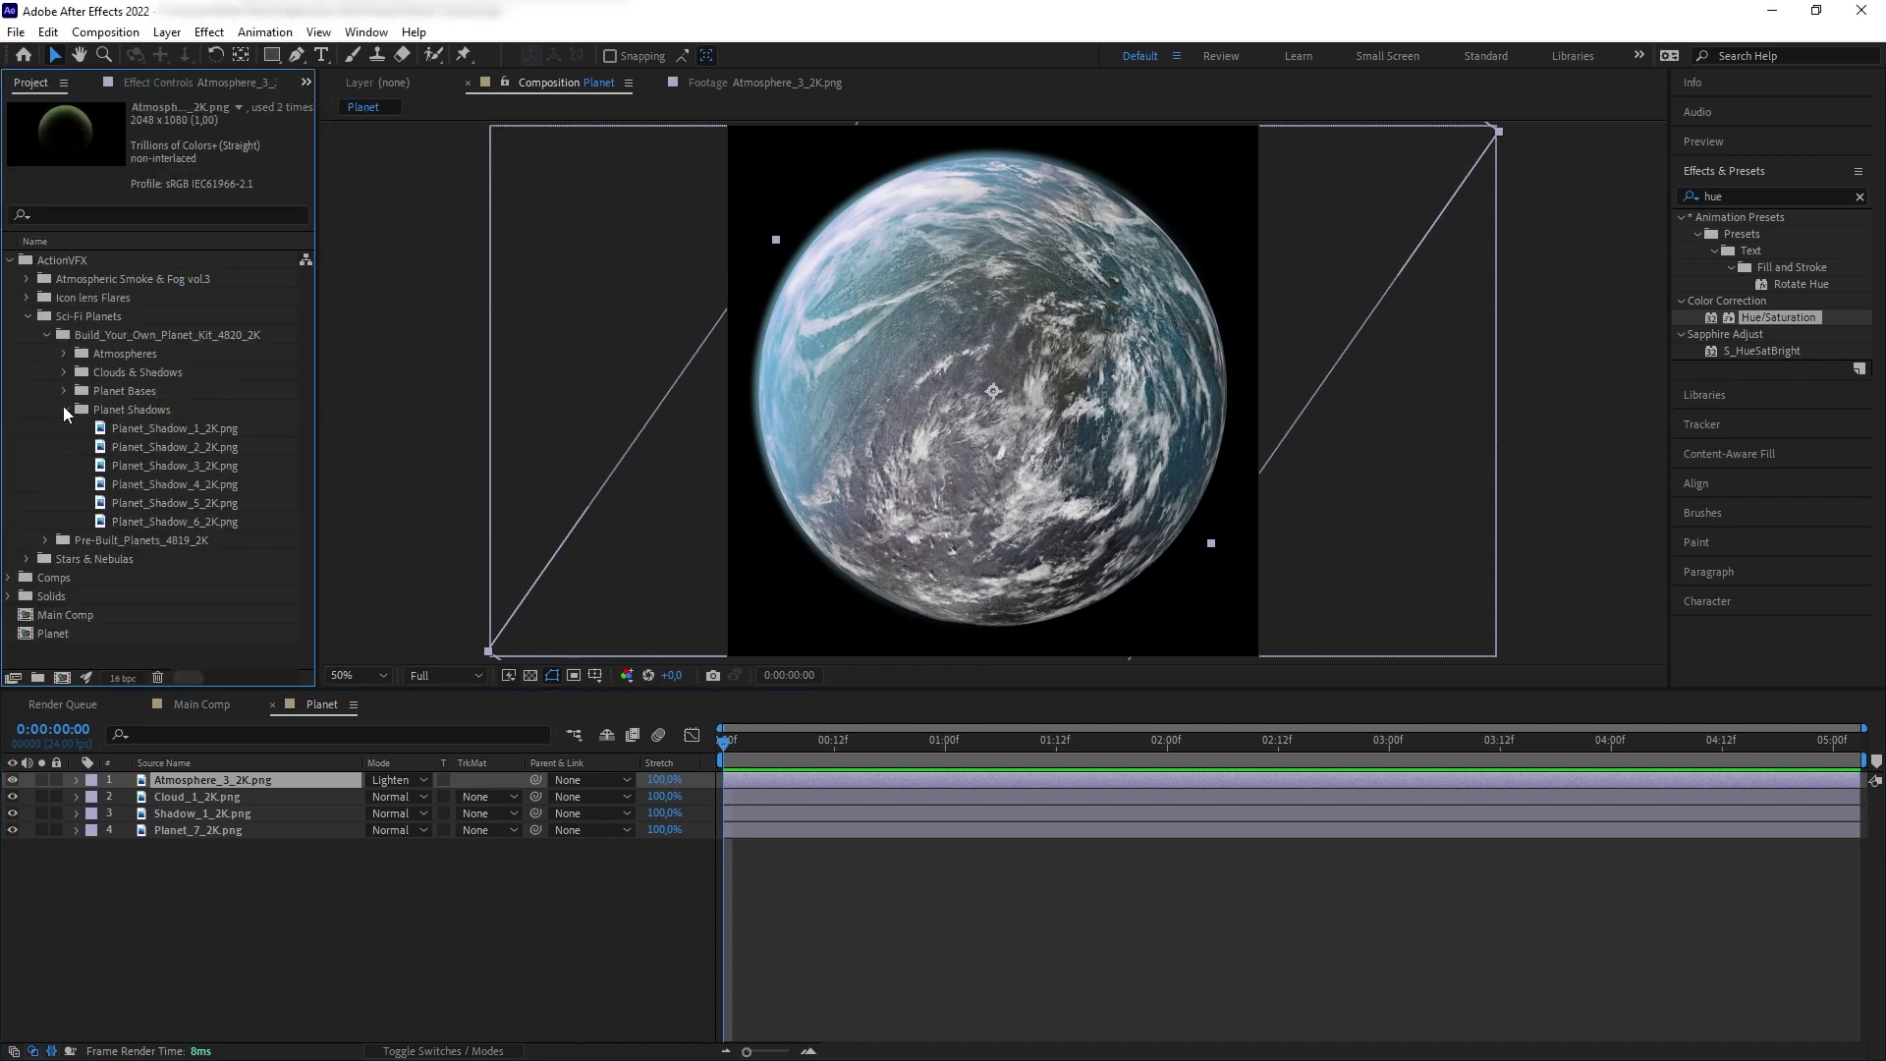
pyautogui.doubleClick(137, 447)
pyautogui.doubleClick(104, 466)
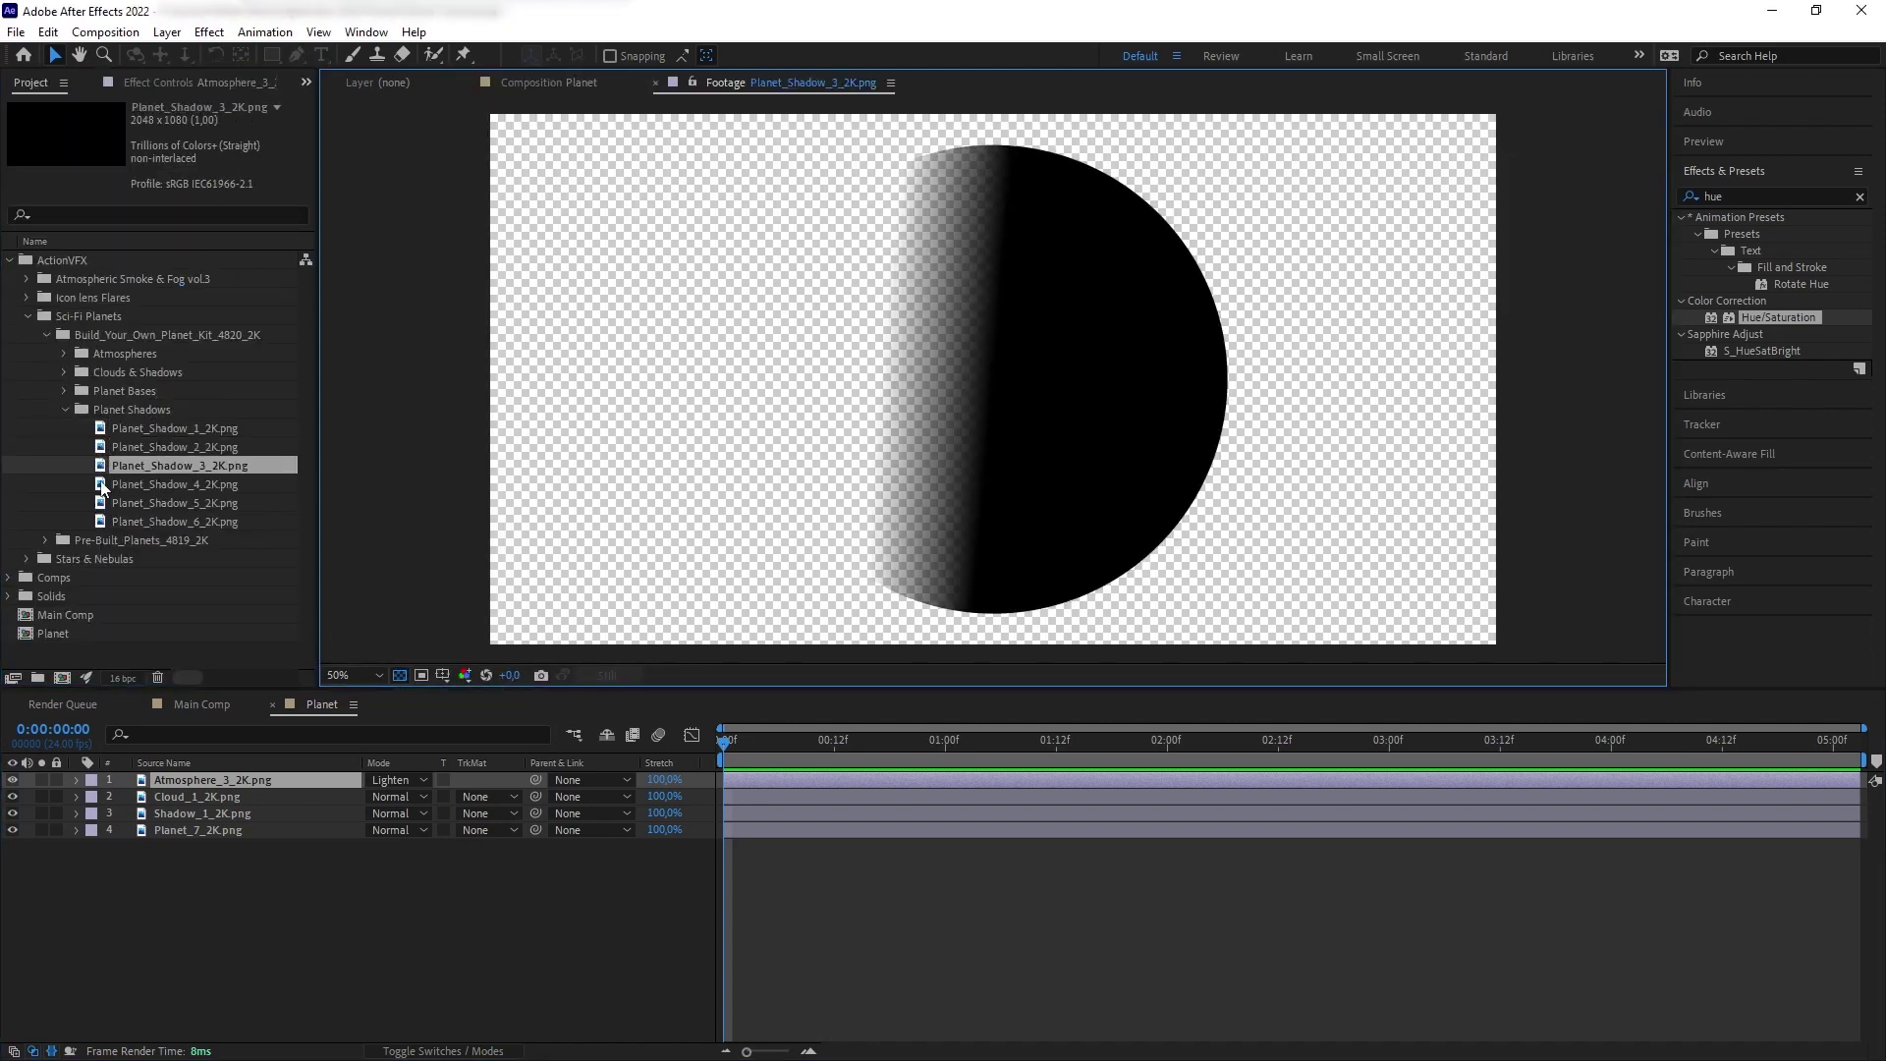
pyautogui.doubleClick(102, 485)
pyautogui.doubleClick(102, 522)
pyautogui.doubleClick(103, 429)
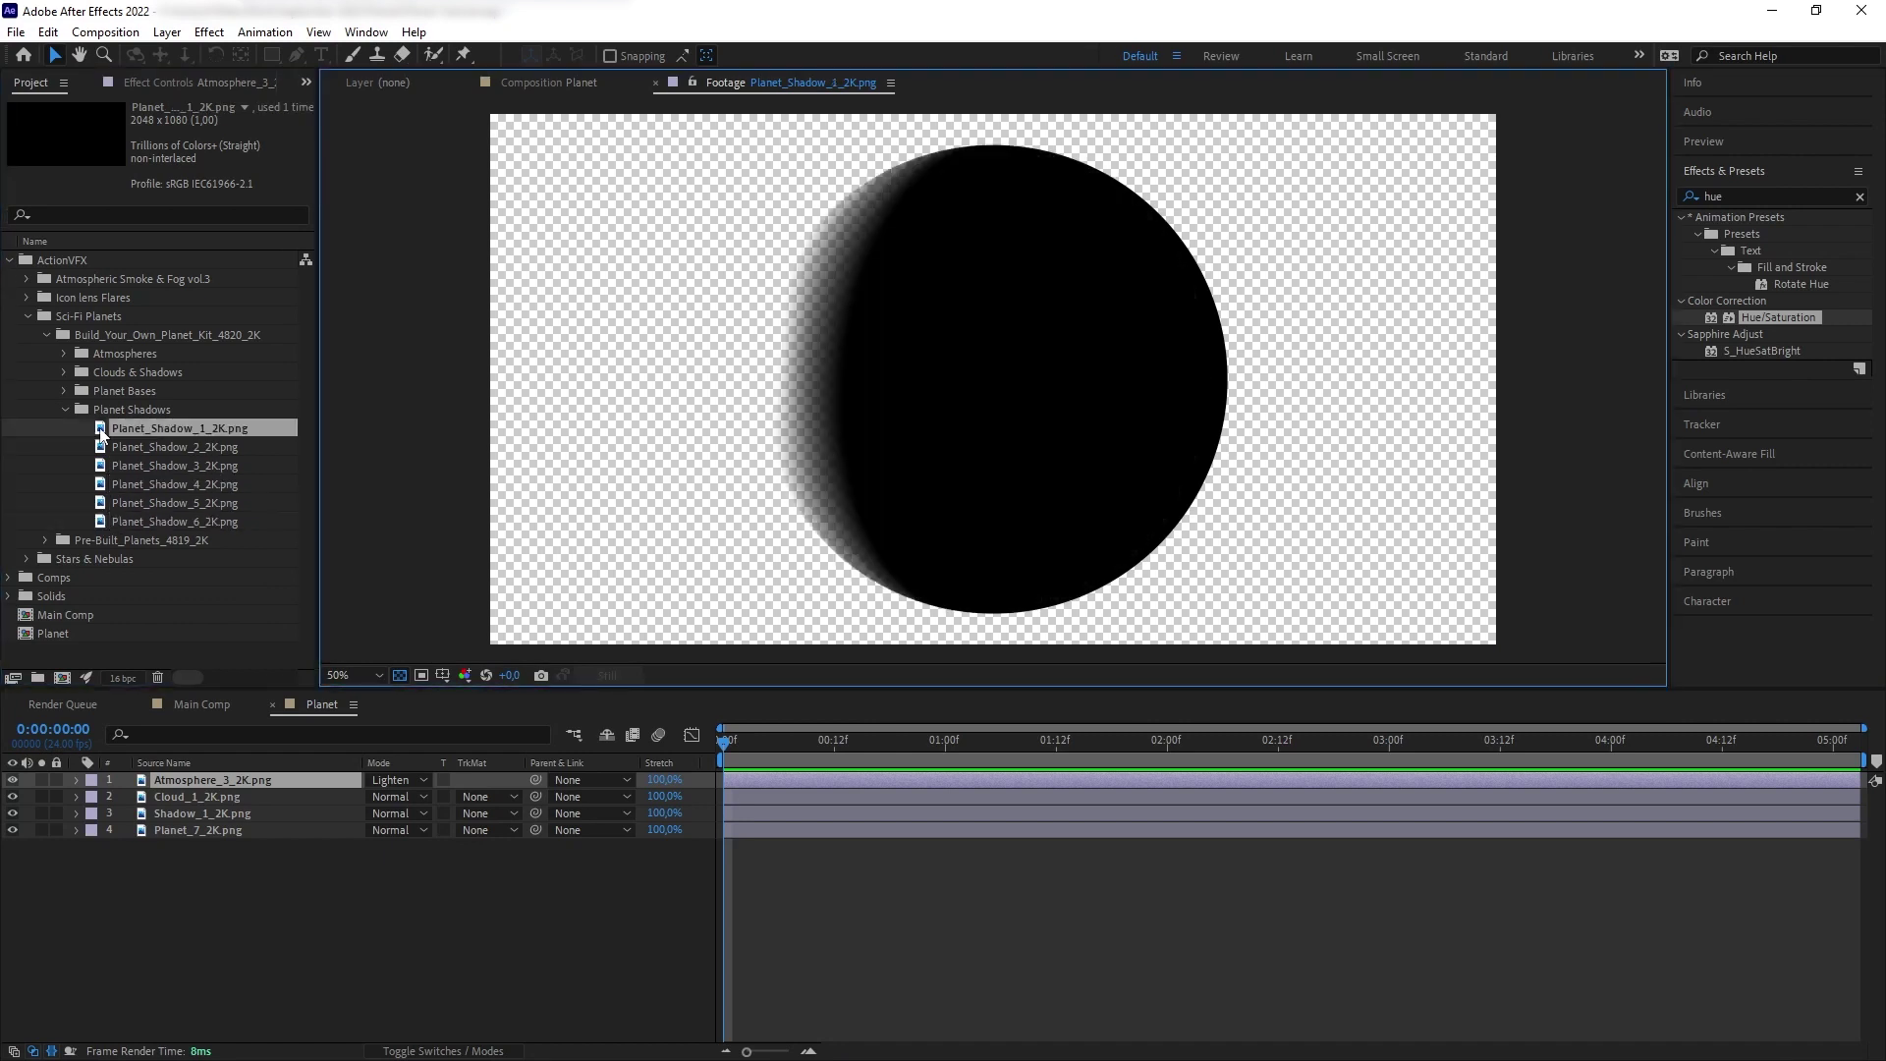
pyautogui.click(535, 80)
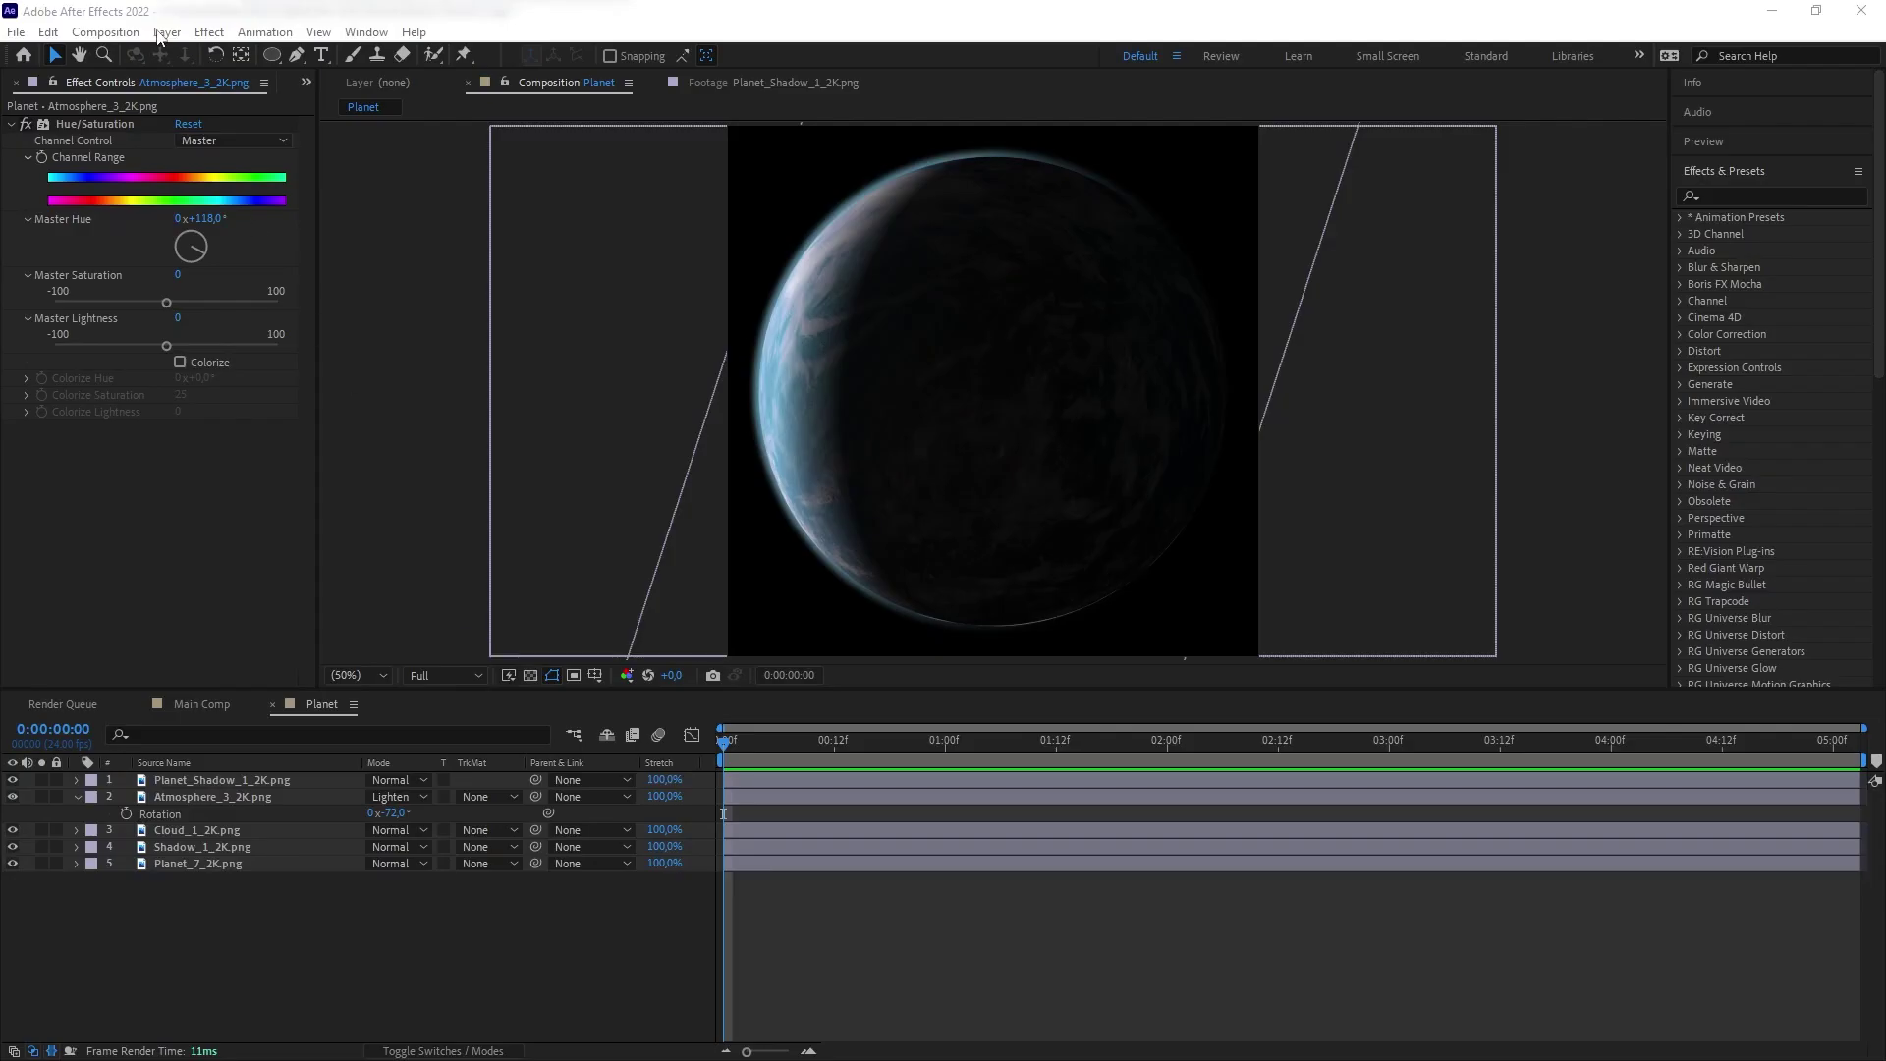
# - Create a solid named Outline with an ellipse mask fitted to the whole layer
pyautogui.click(165, 33)
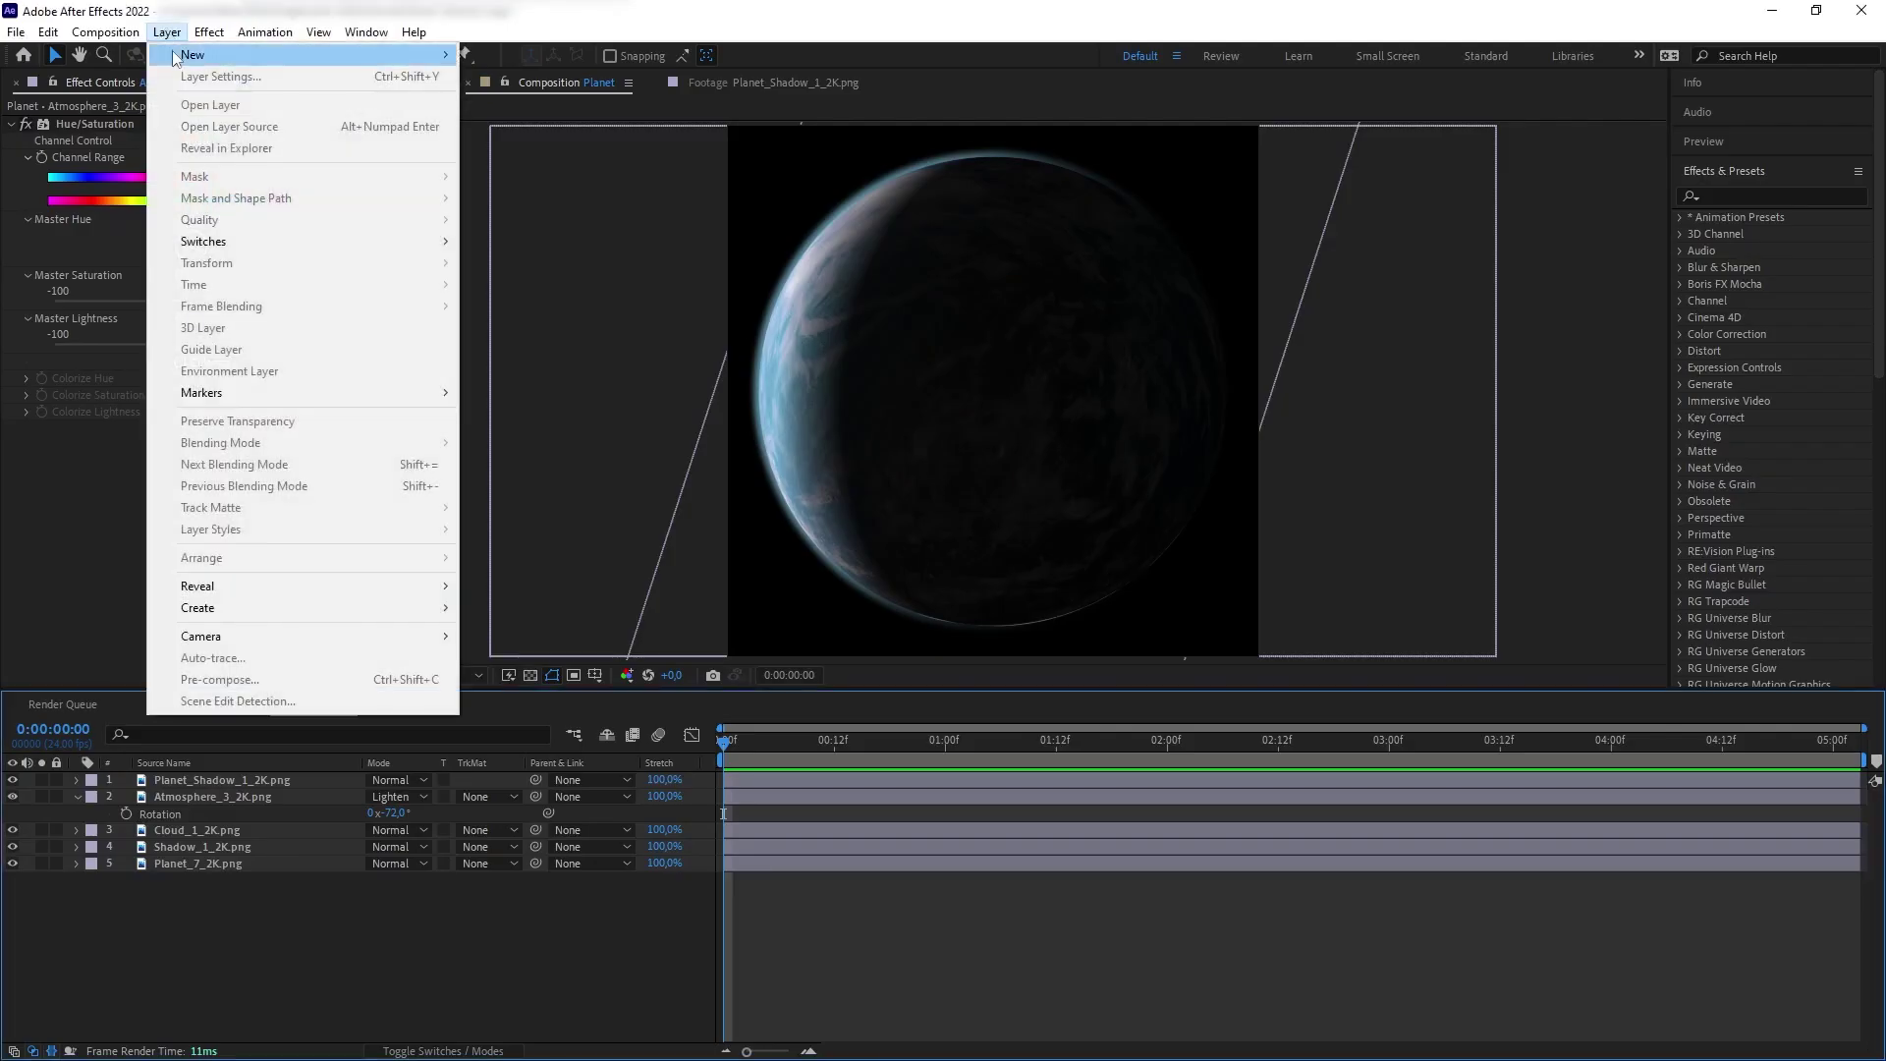
pyautogui.moveTo(197, 55)
pyautogui.click(521, 90)
pyautogui.write('Outline')
pyautogui.press('Return')
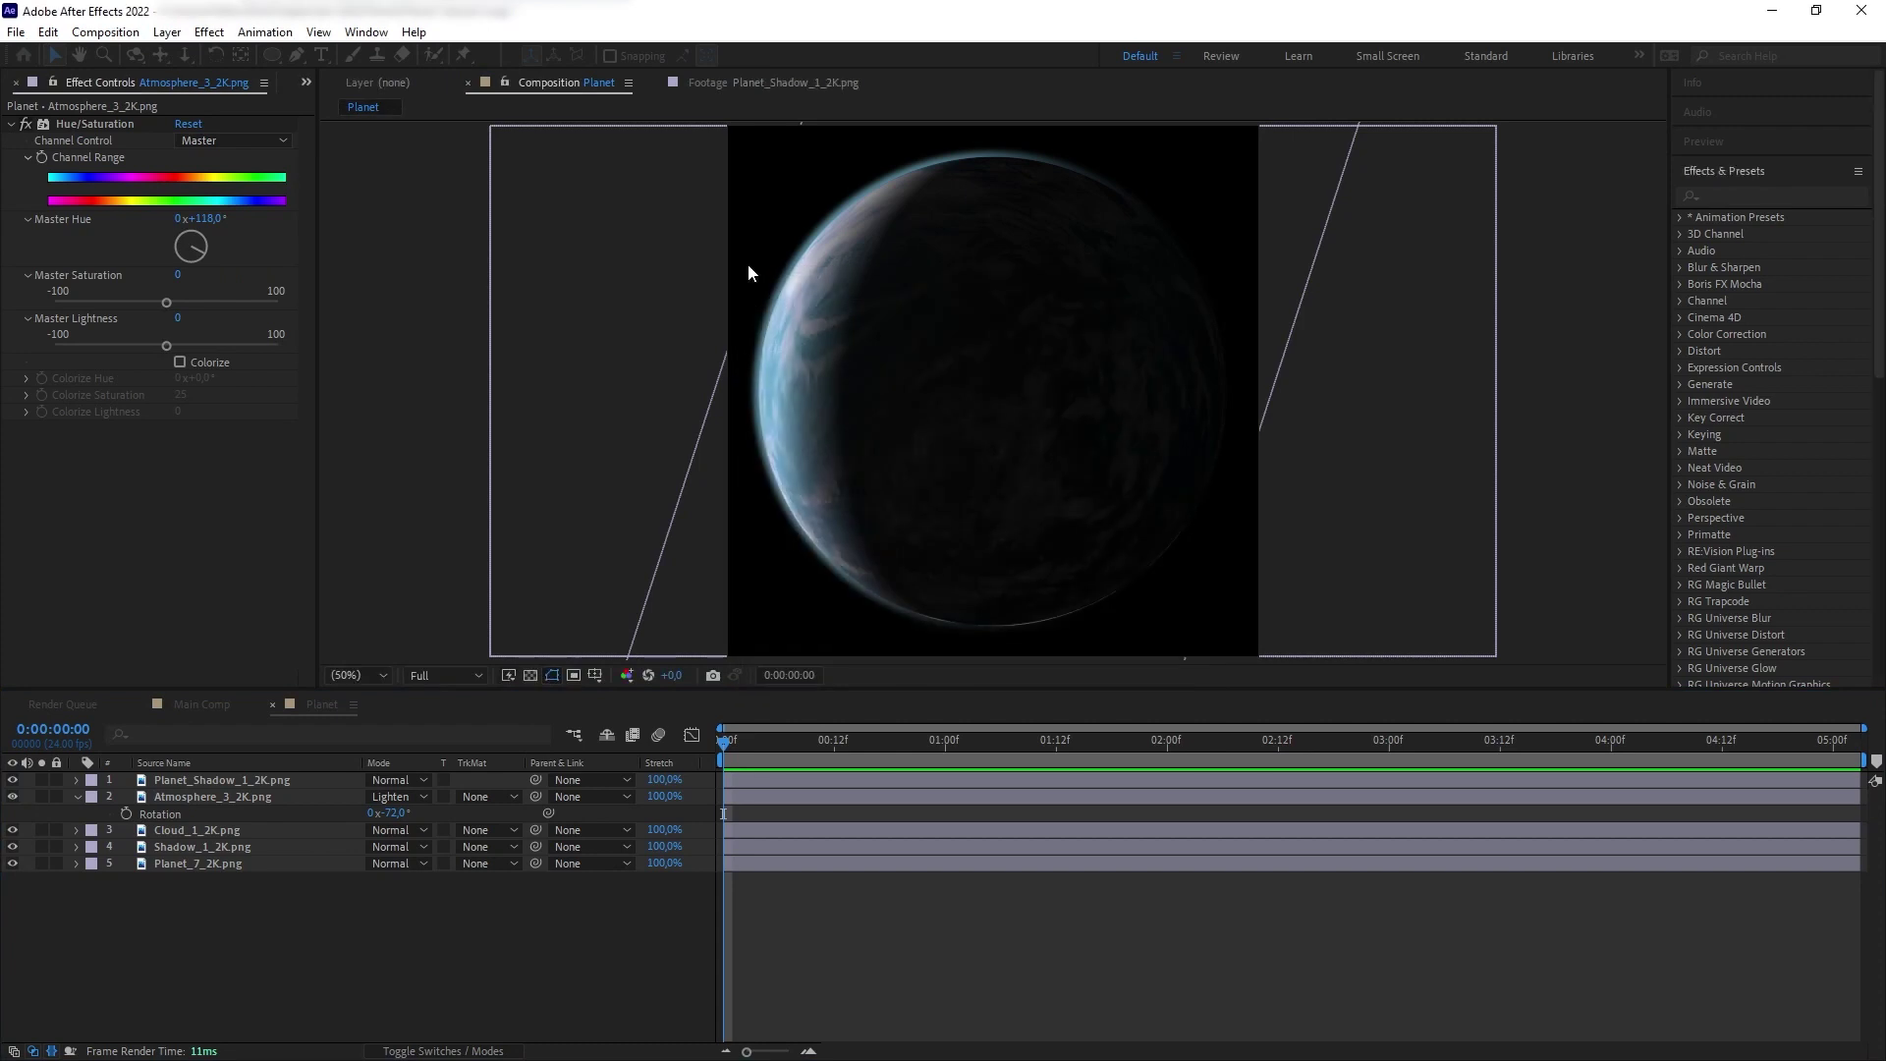
pyautogui.click(272, 56)
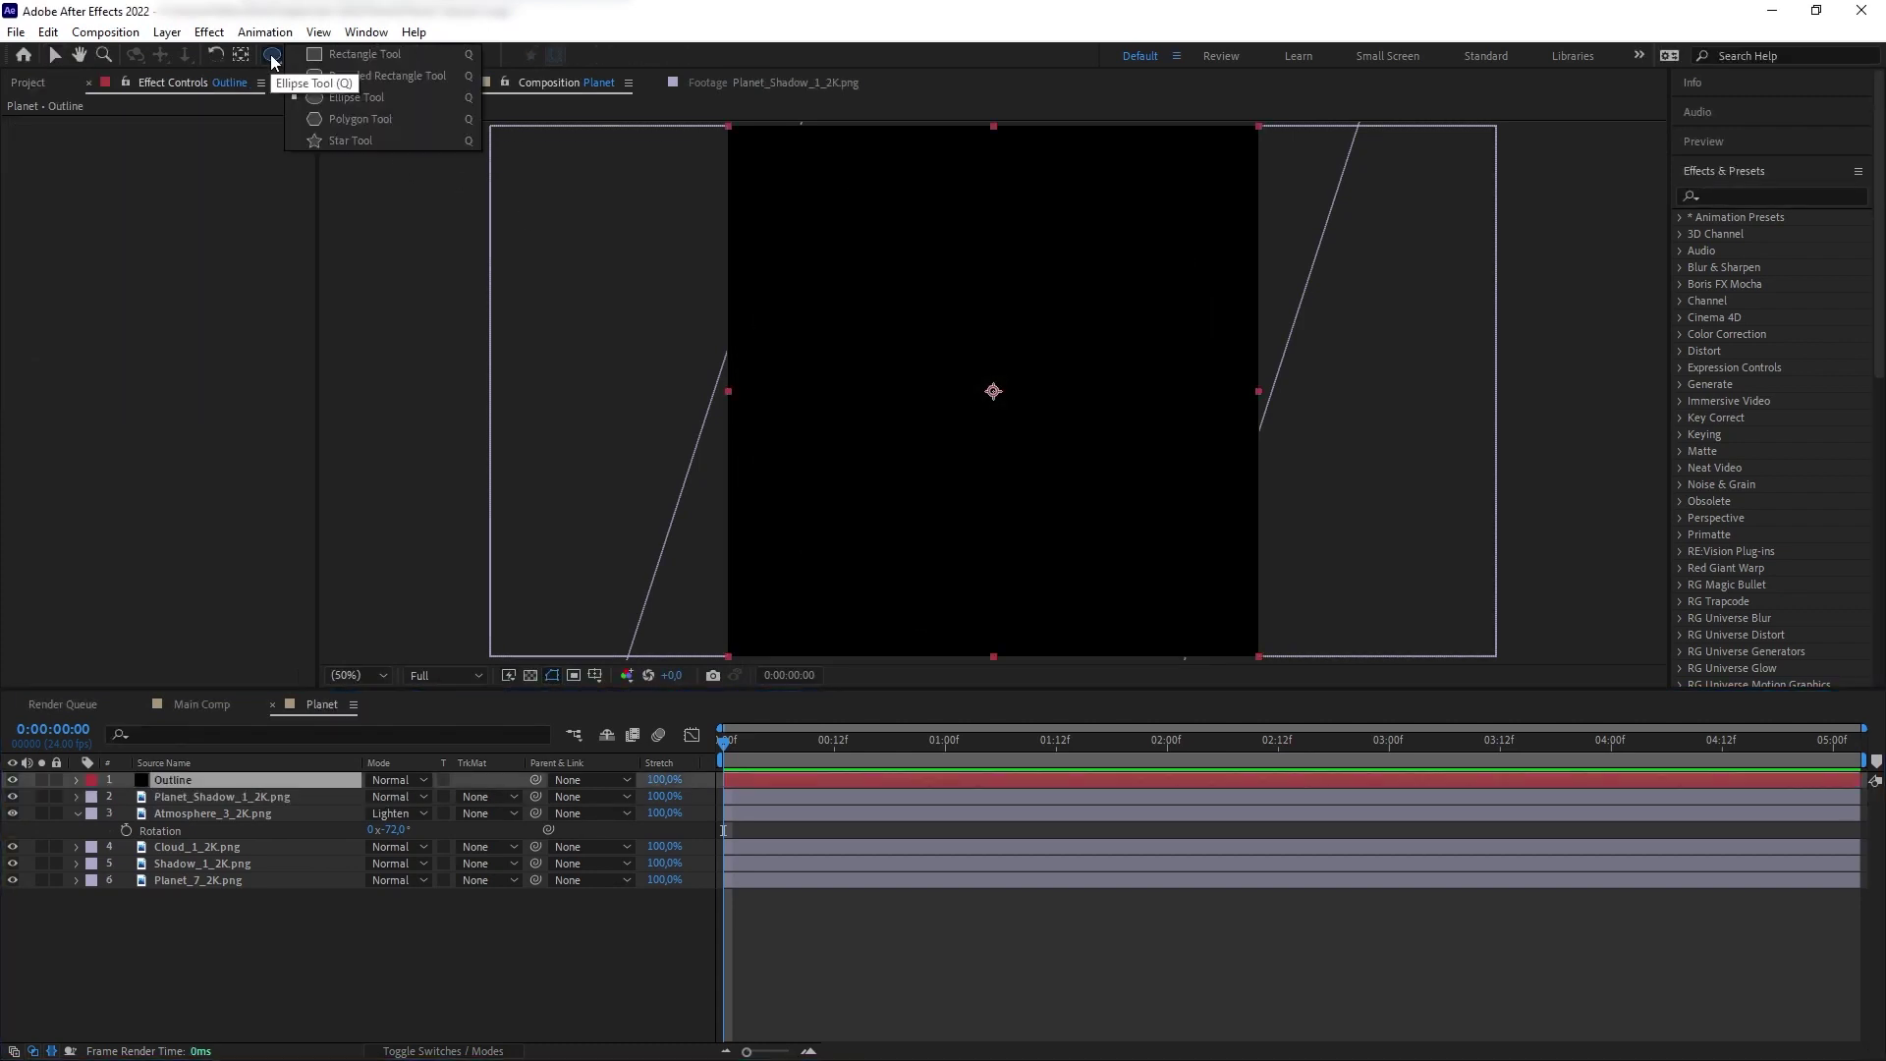
pyautogui.click(364, 98)
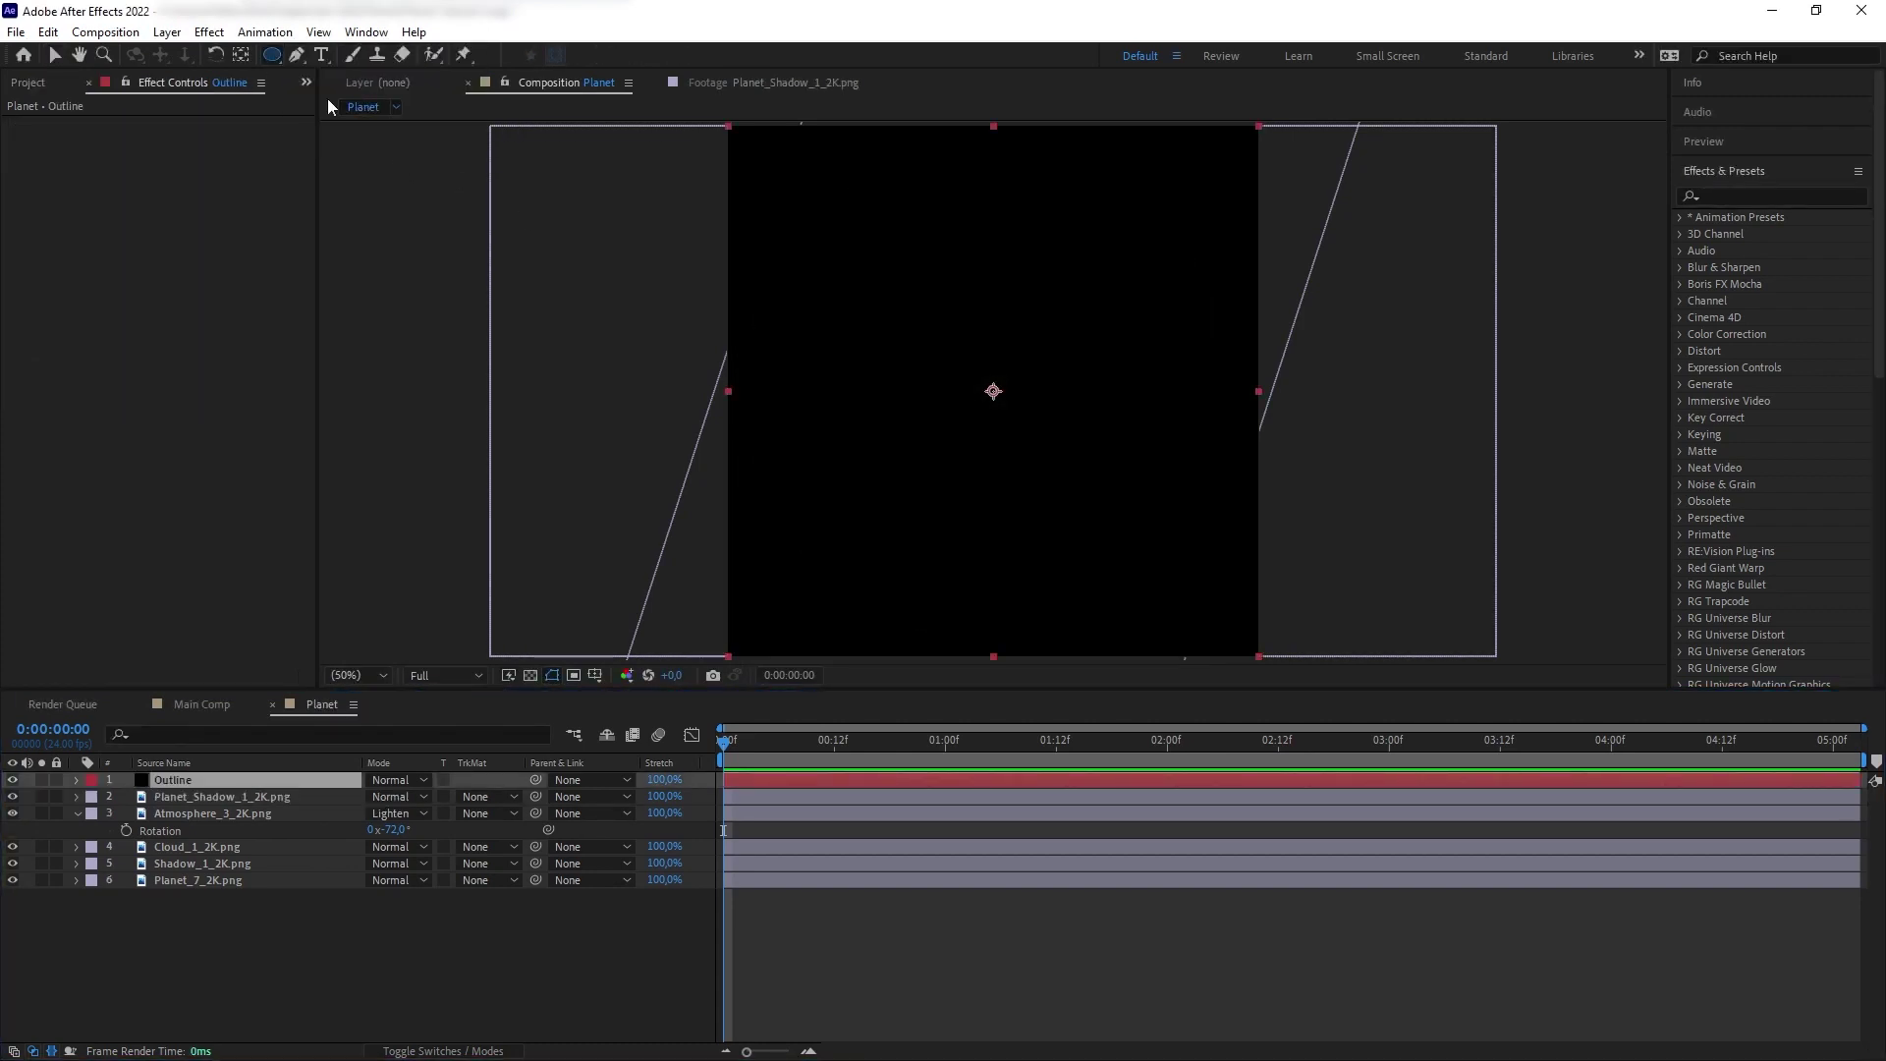
pyautogui.doubleClick(272, 55)
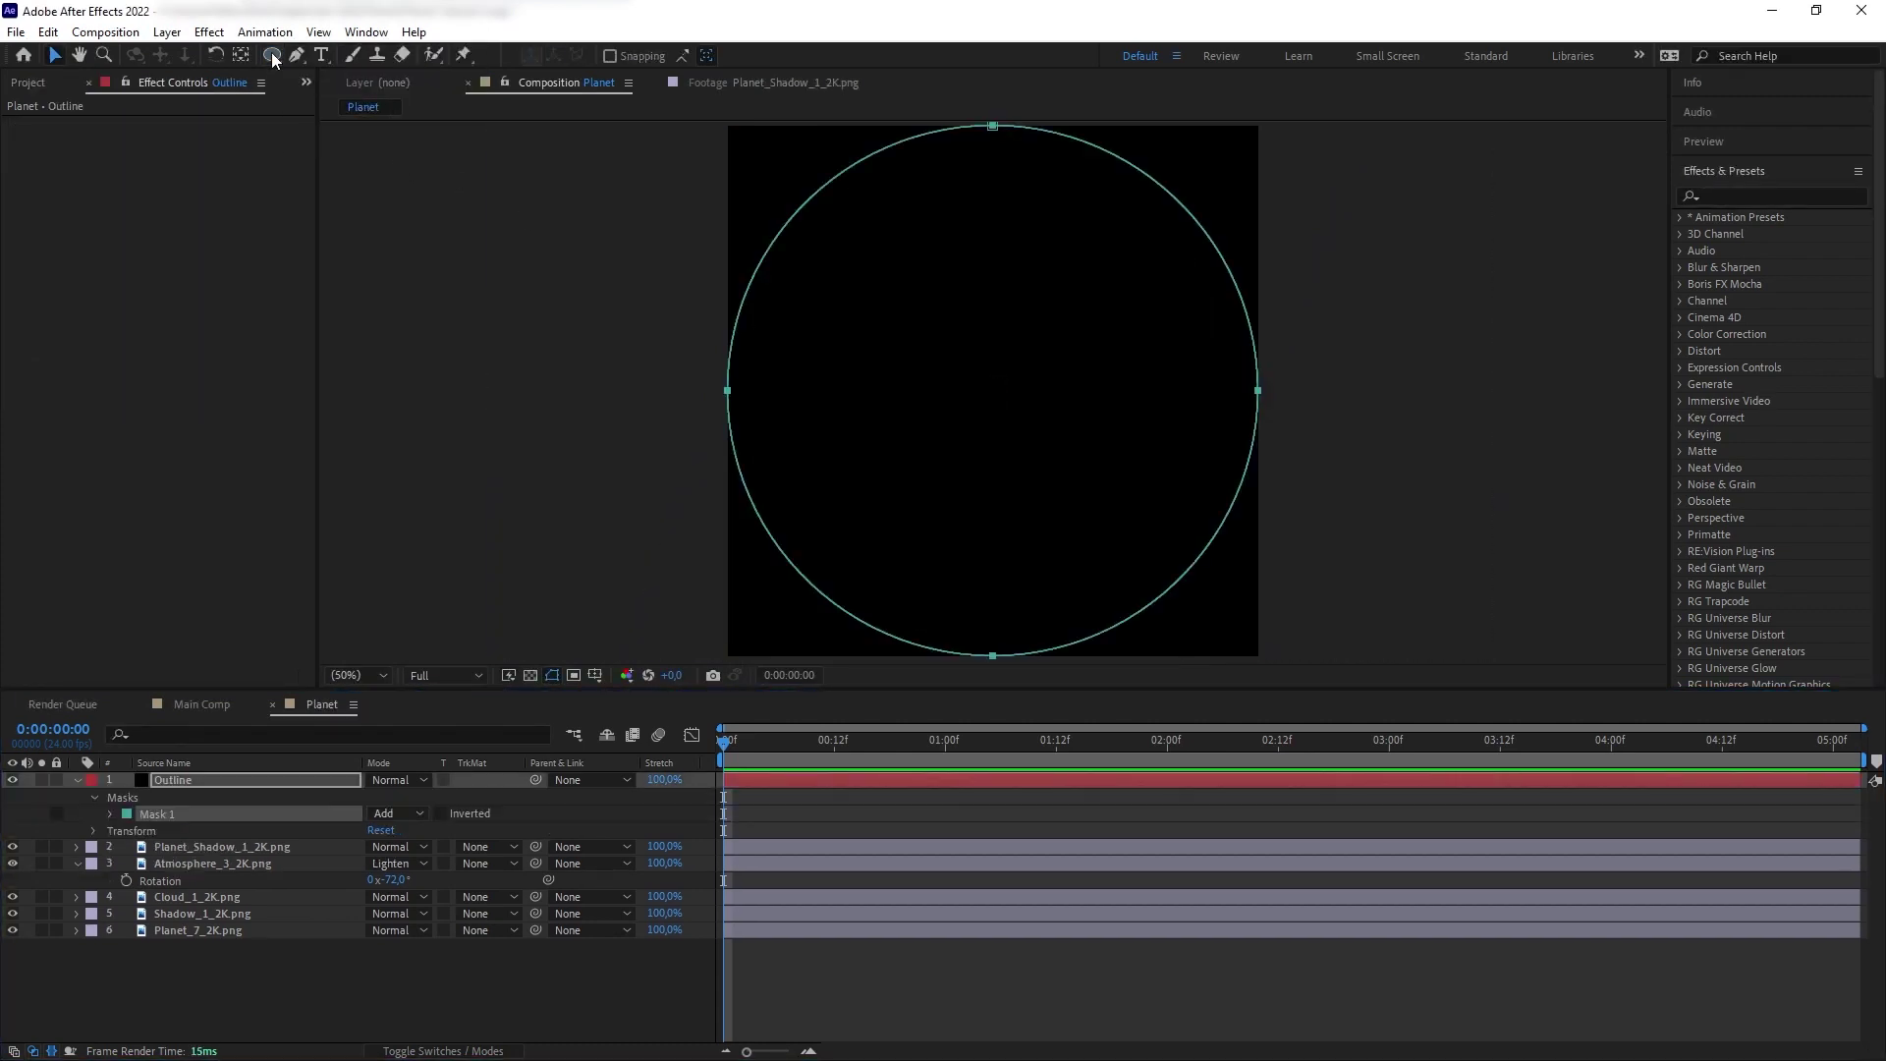
# - Apply the Stroke effect to the Outline layer
pyautogui.click(273, 780)
pyautogui.write('stroke')
pyautogui.moveTo(1737, 451); pyautogui.dragTo(1746, 453)
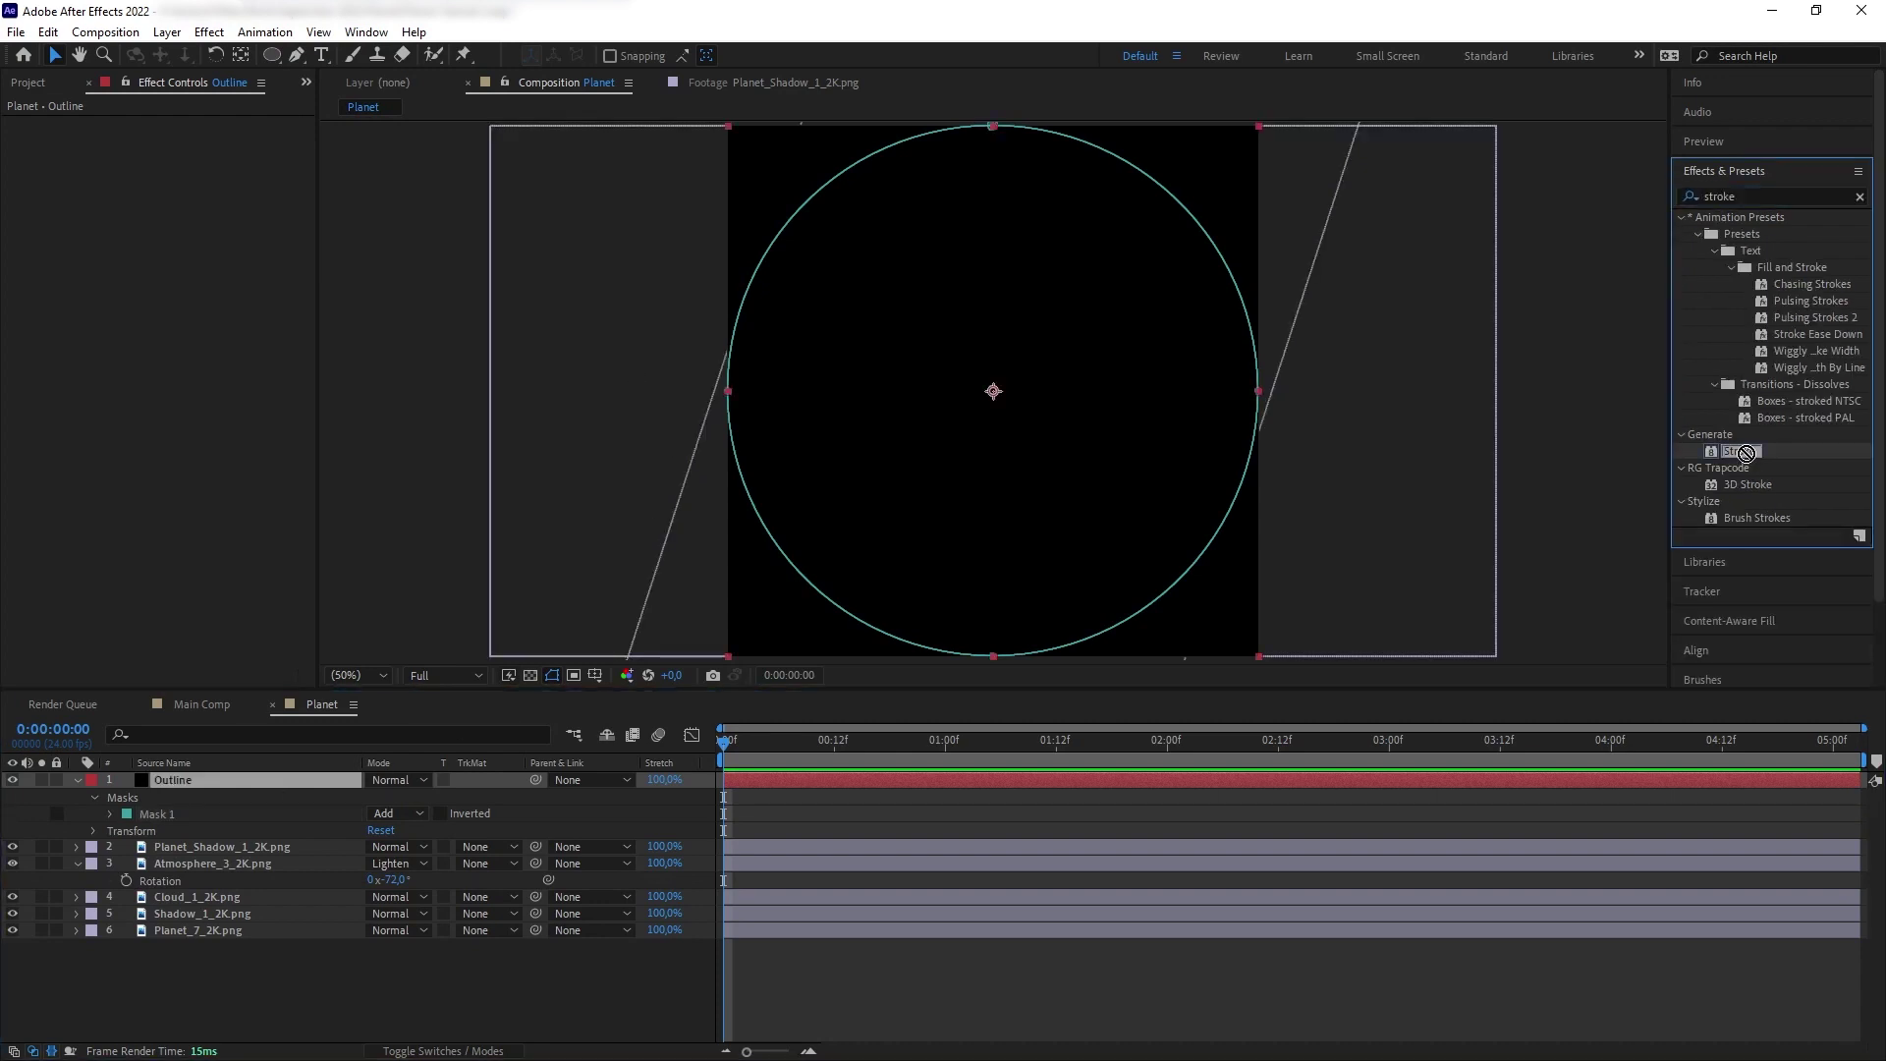
pyautogui.moveTo(501, 649); pyautogui.dragTo(215, 780)
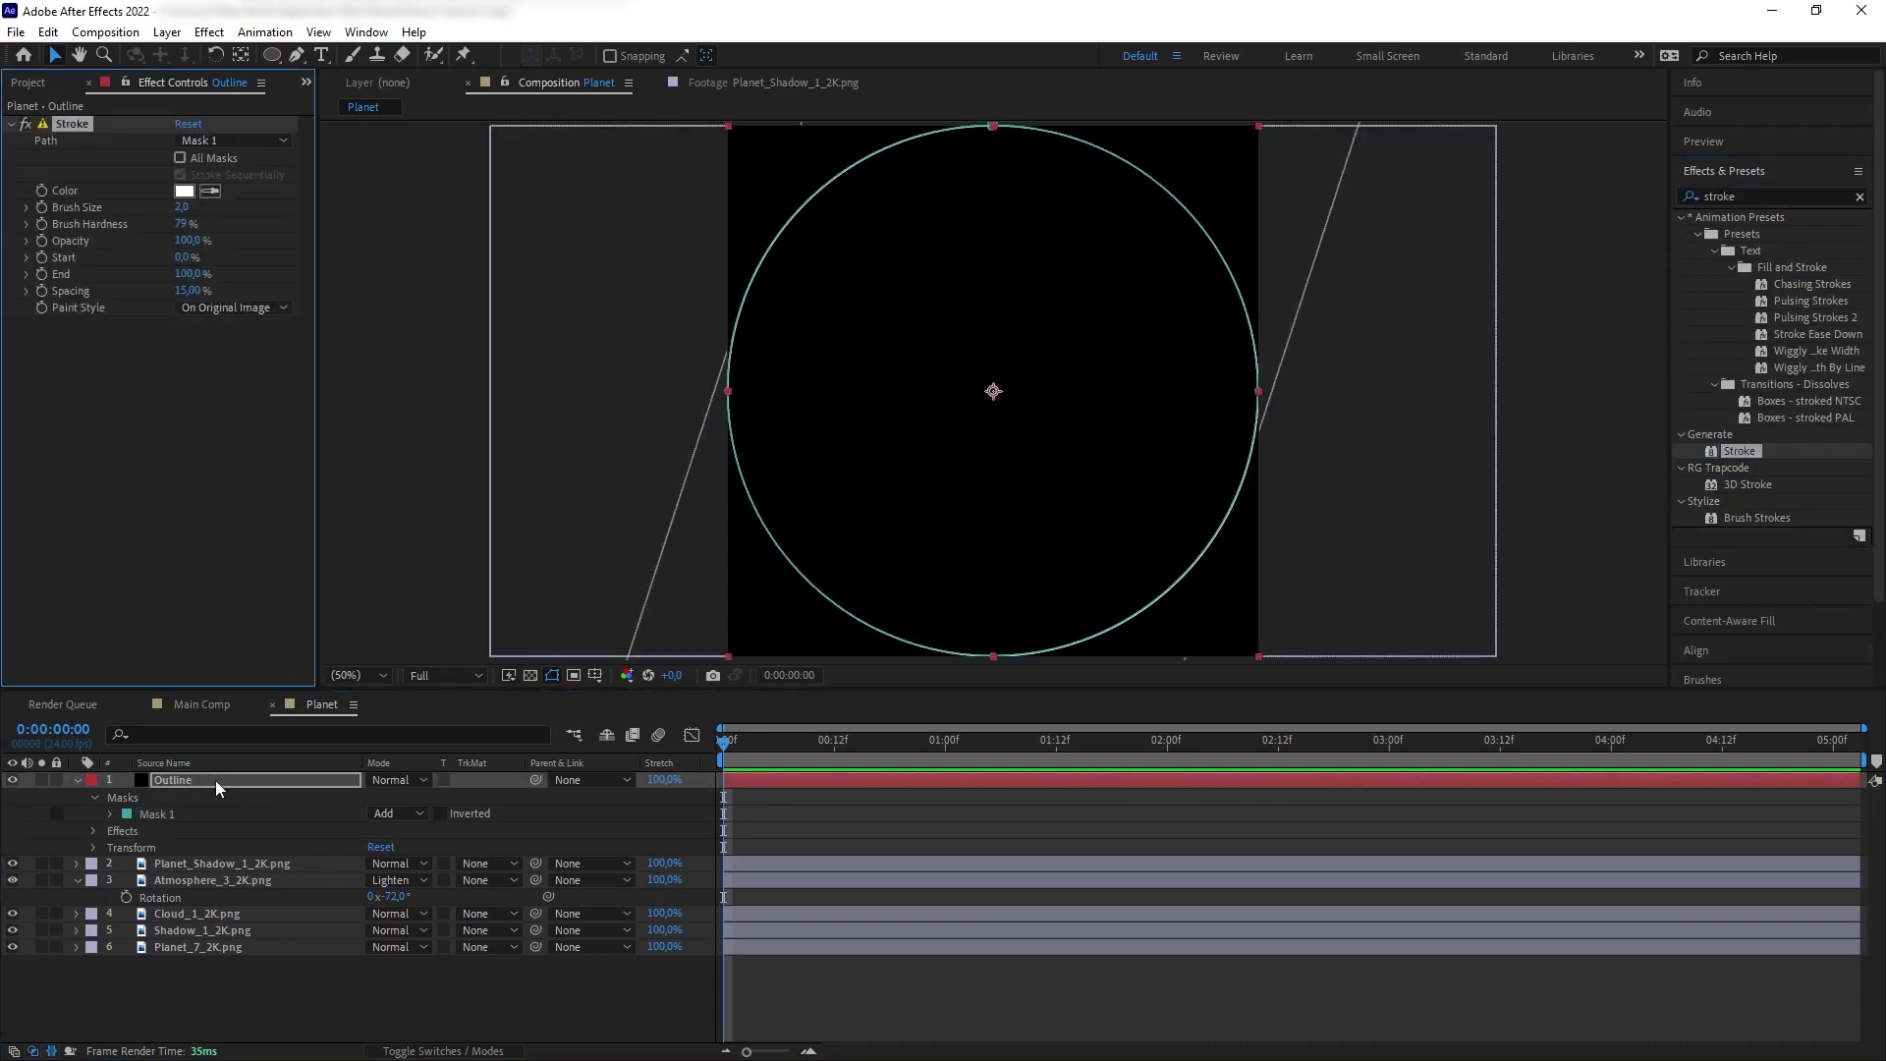
# - Set the stroke Brush Size to 1,4, colour to cyan, and Paint Style to On Transparent
pyautogui.scroll(3, 758, 370)
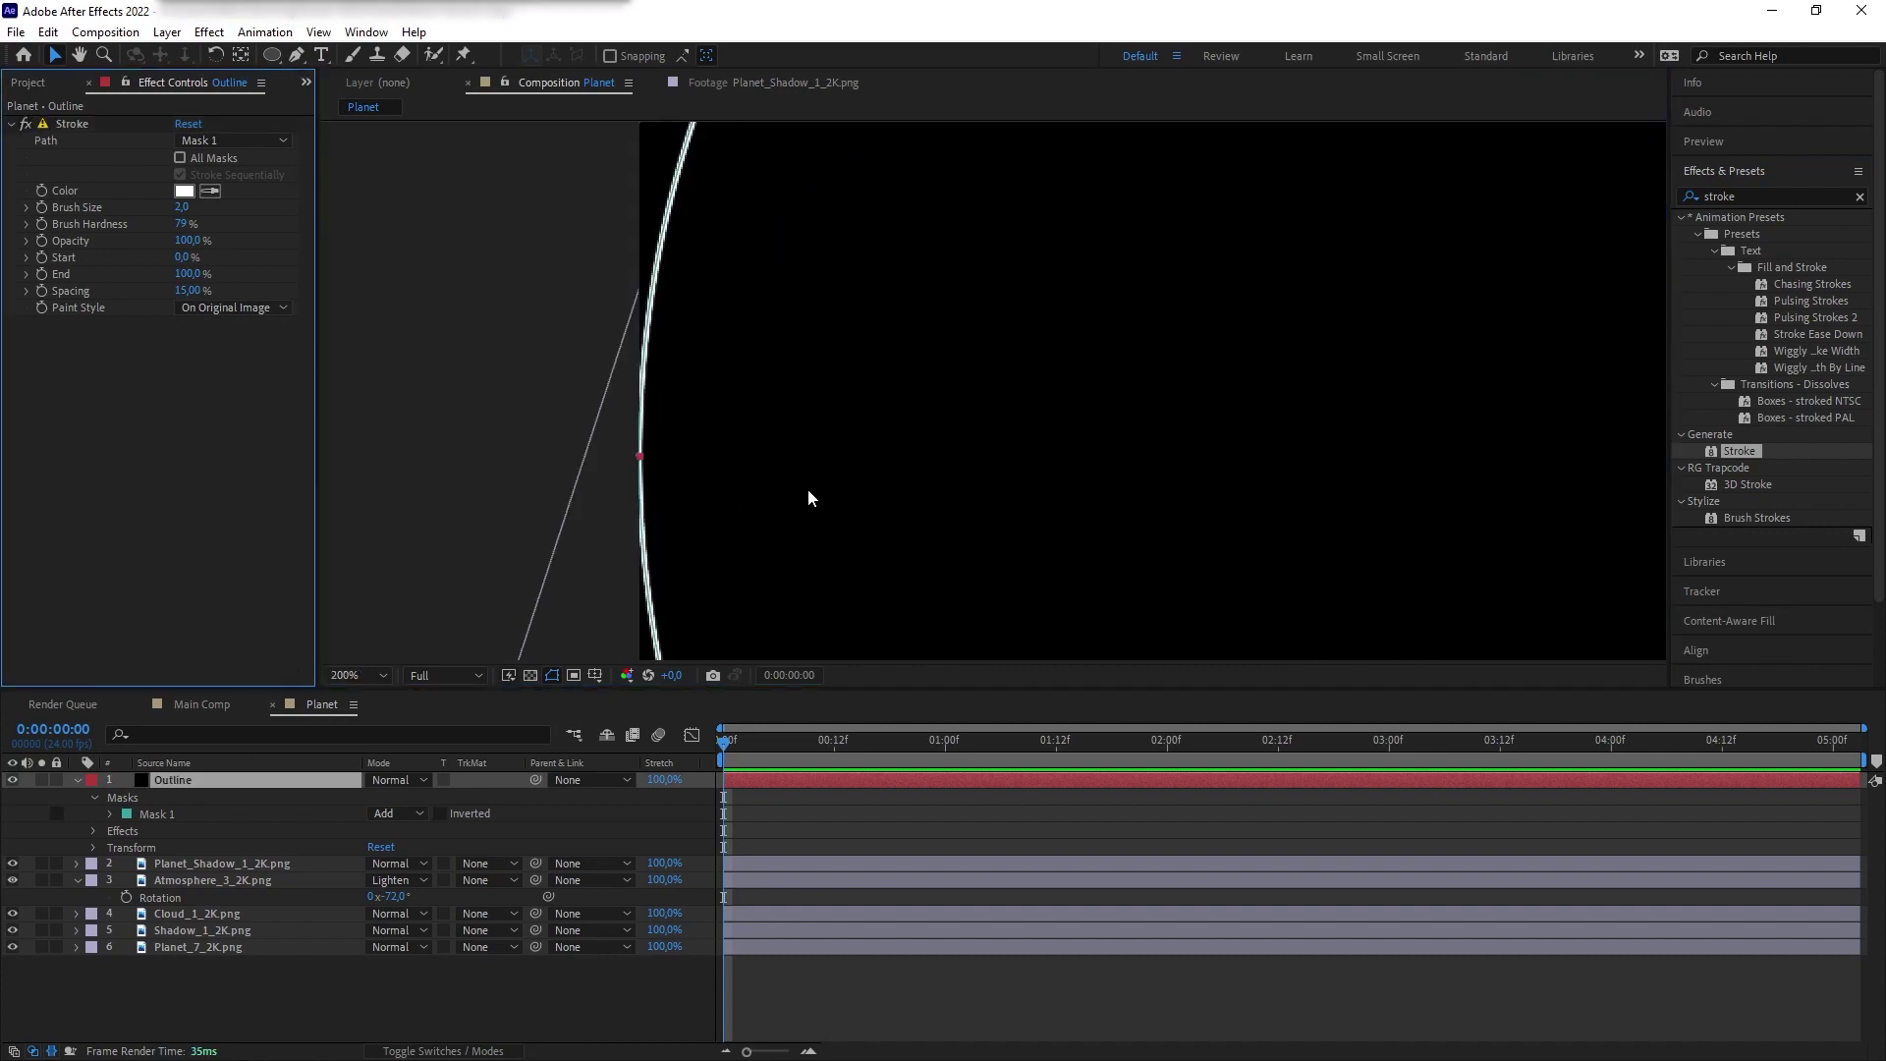
pyautogui.scroll(-2, 894, 503)
pyautogui.click(183, 207)
pyautogui.write('1,4')
pyautogui.press('Return')
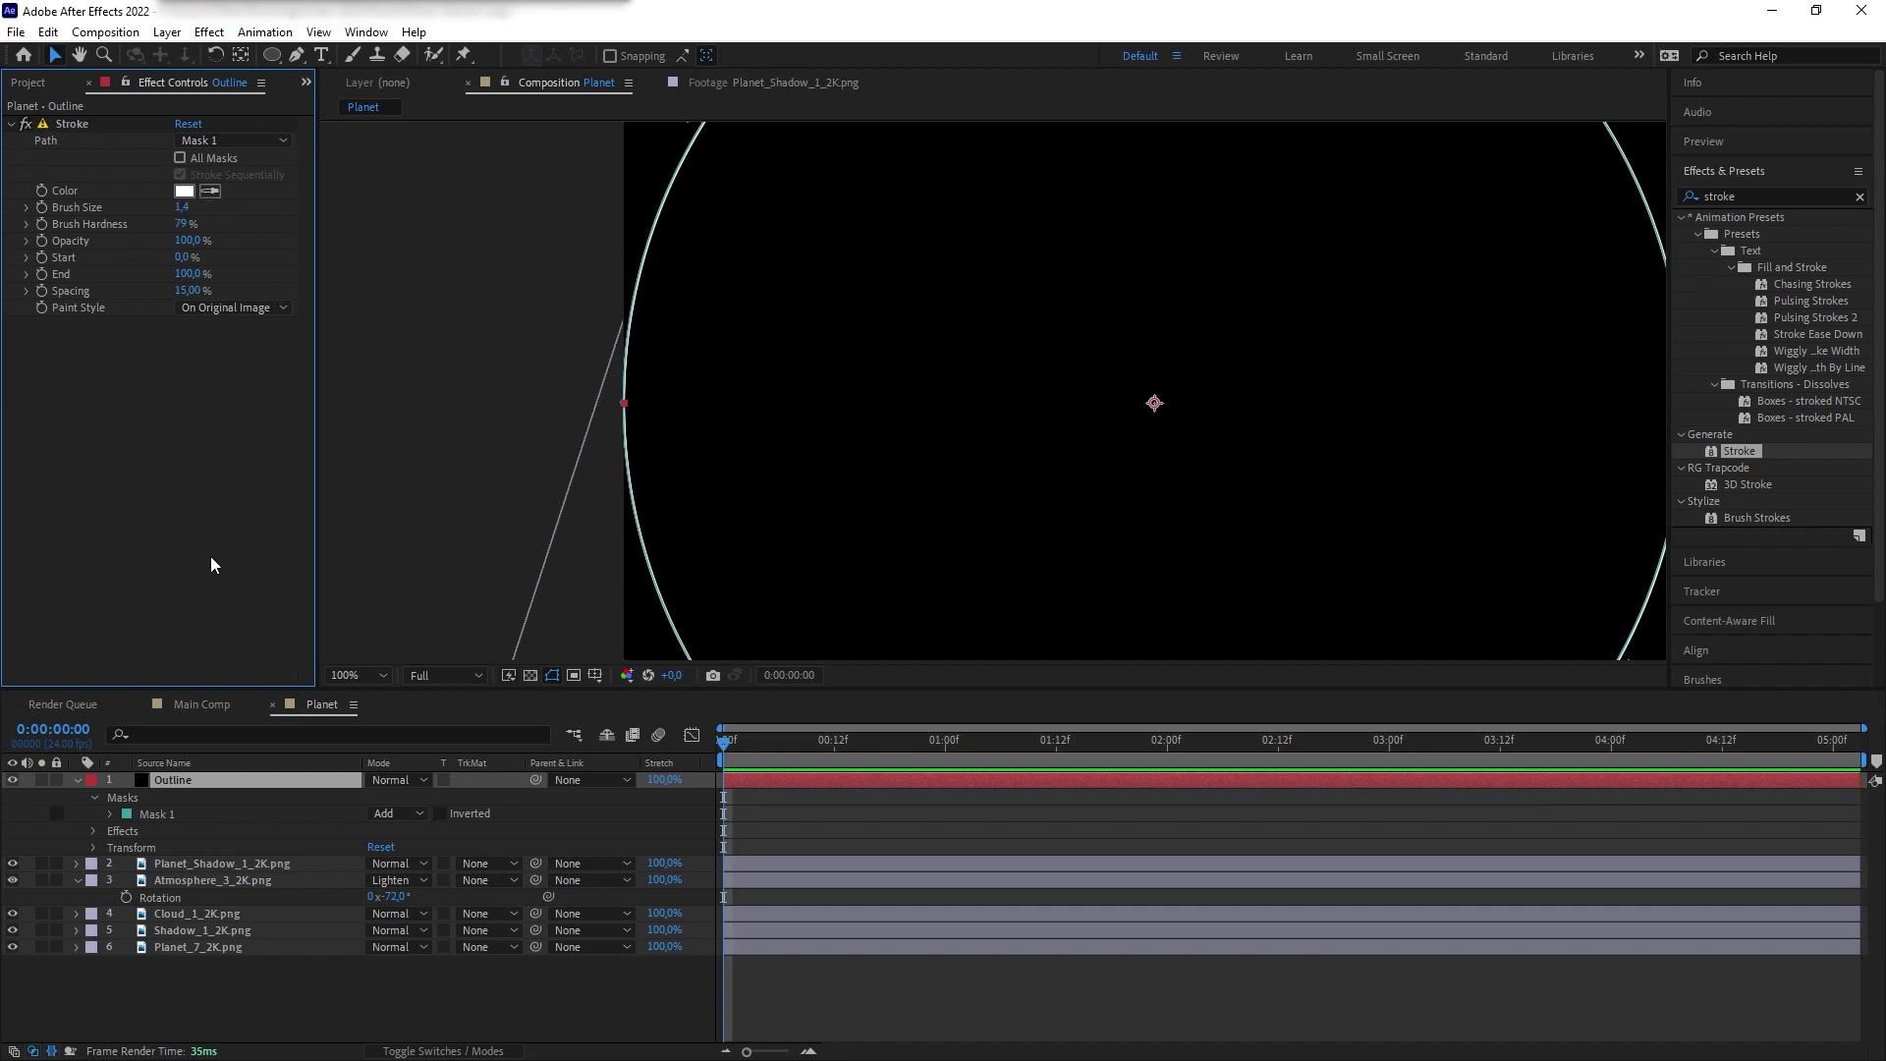
pyautogui.click(184, 191)
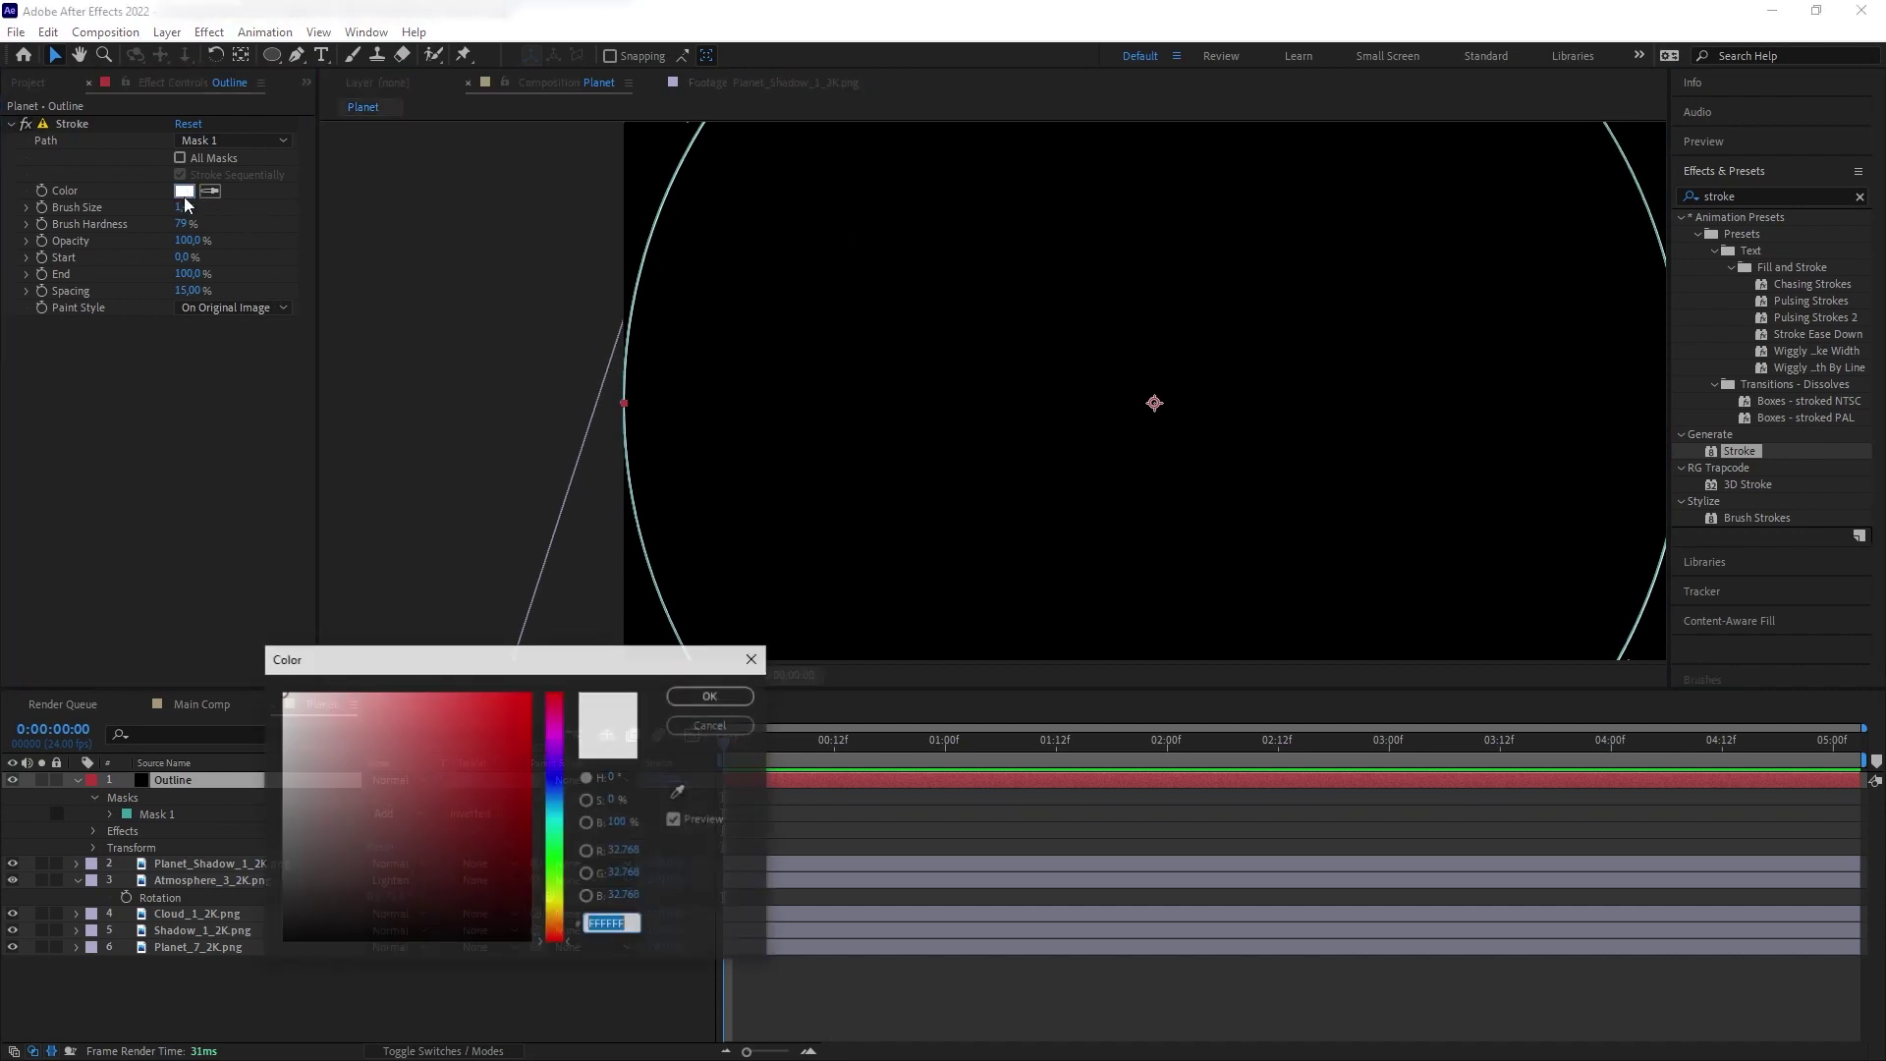
pyautogui.click(551, 806)
pyautogui.click(703, 697)
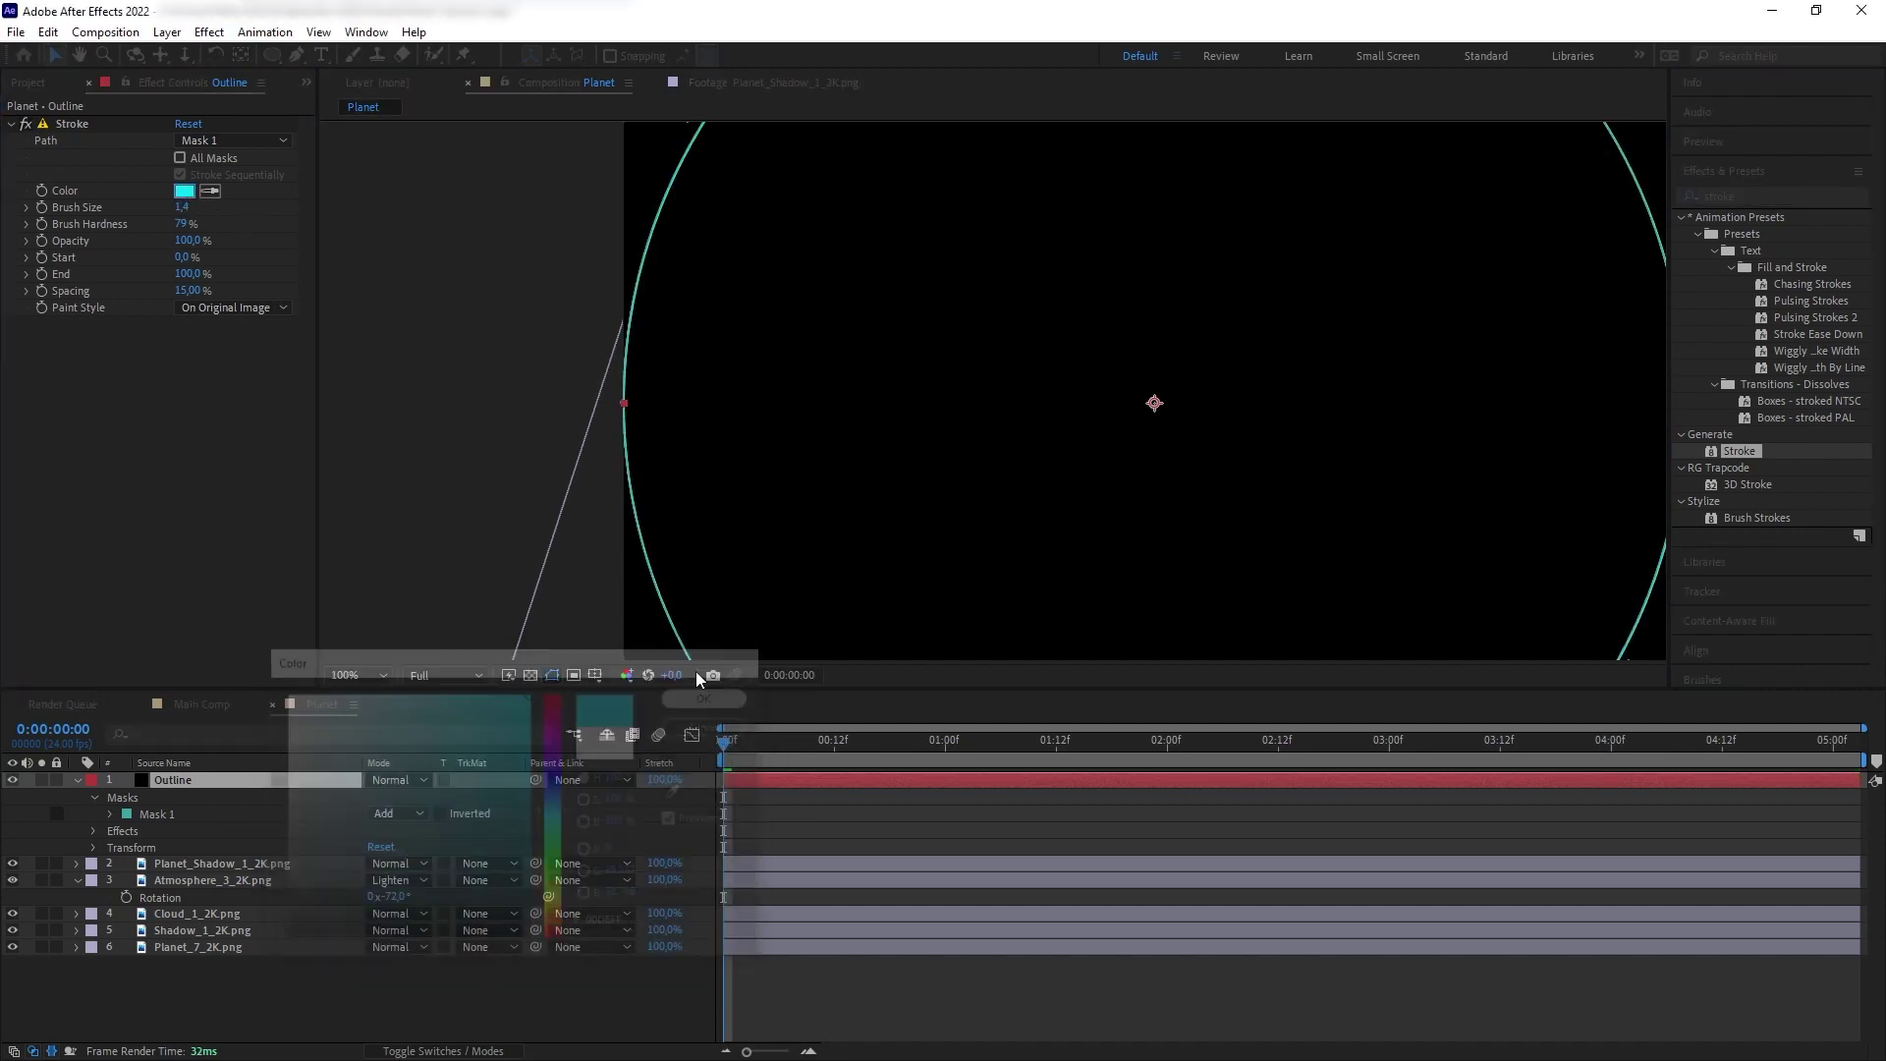
pyautogui.click(216, 307)
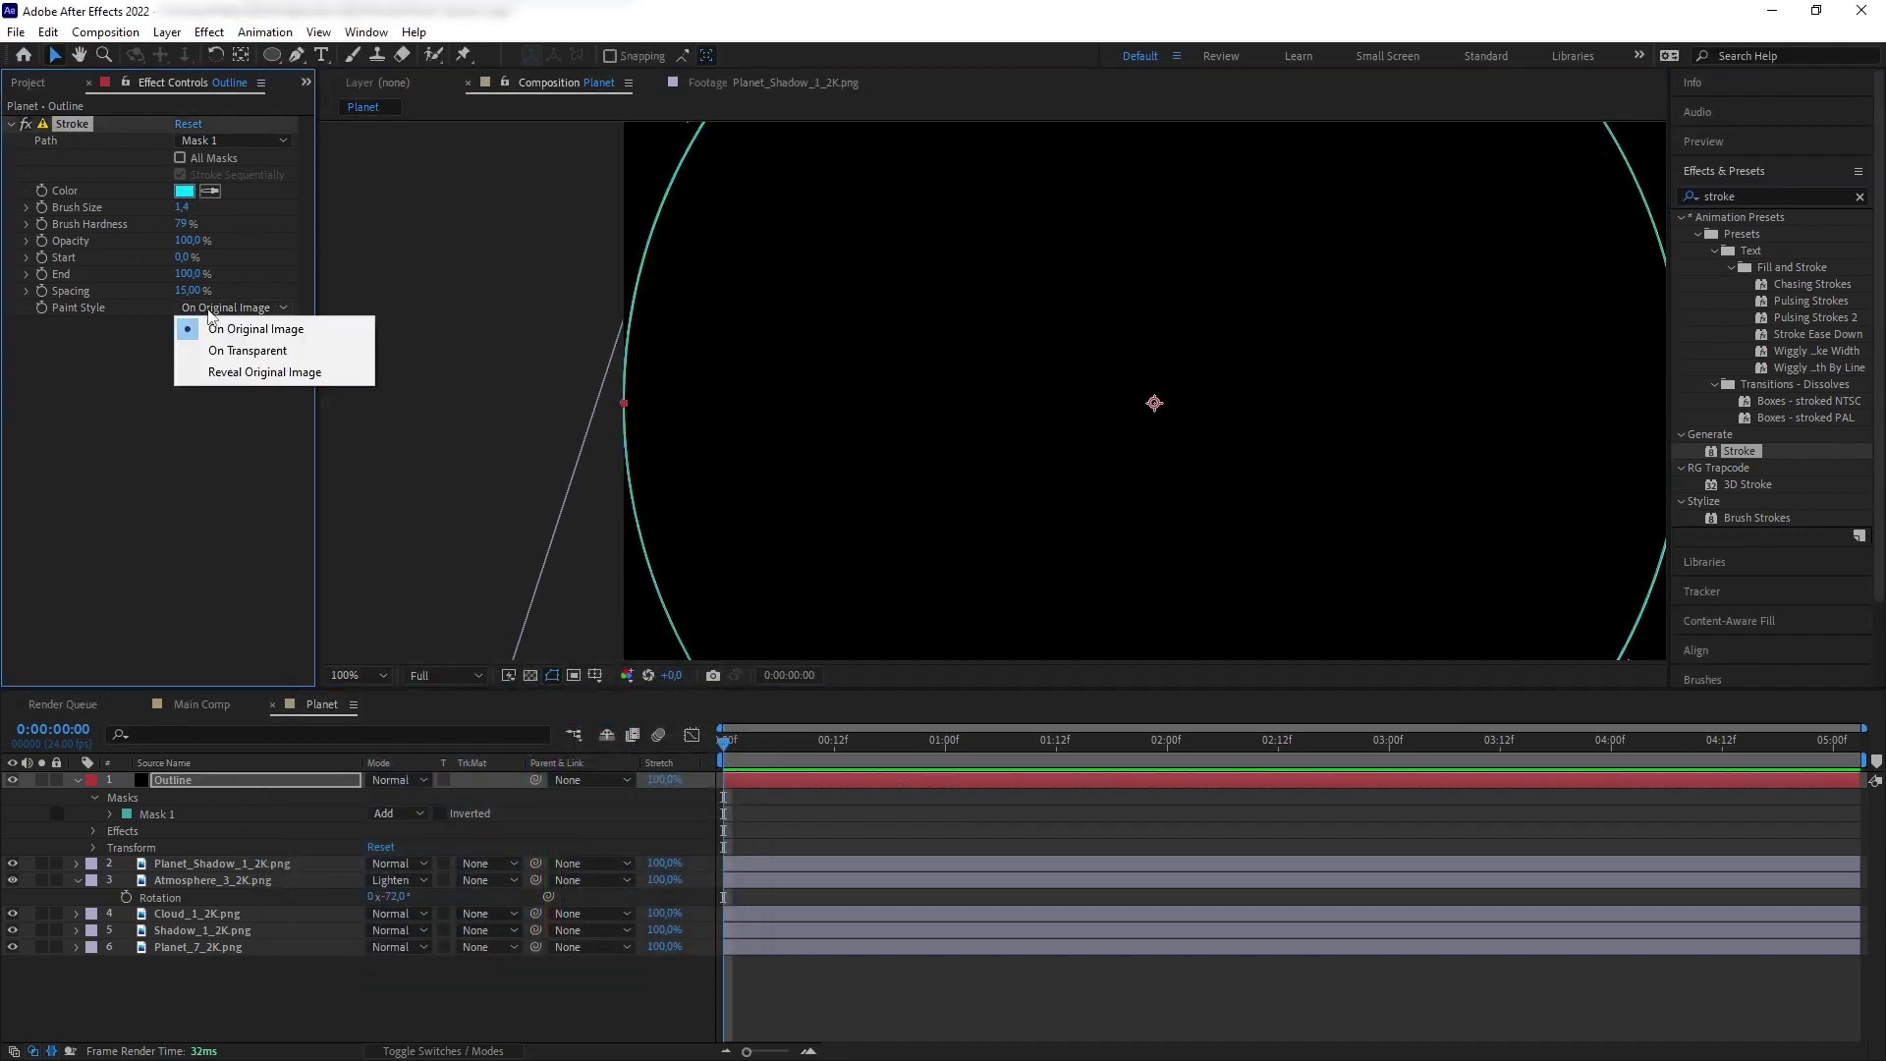
pyautogui.click(270, 354)
pyautogui.press(',')
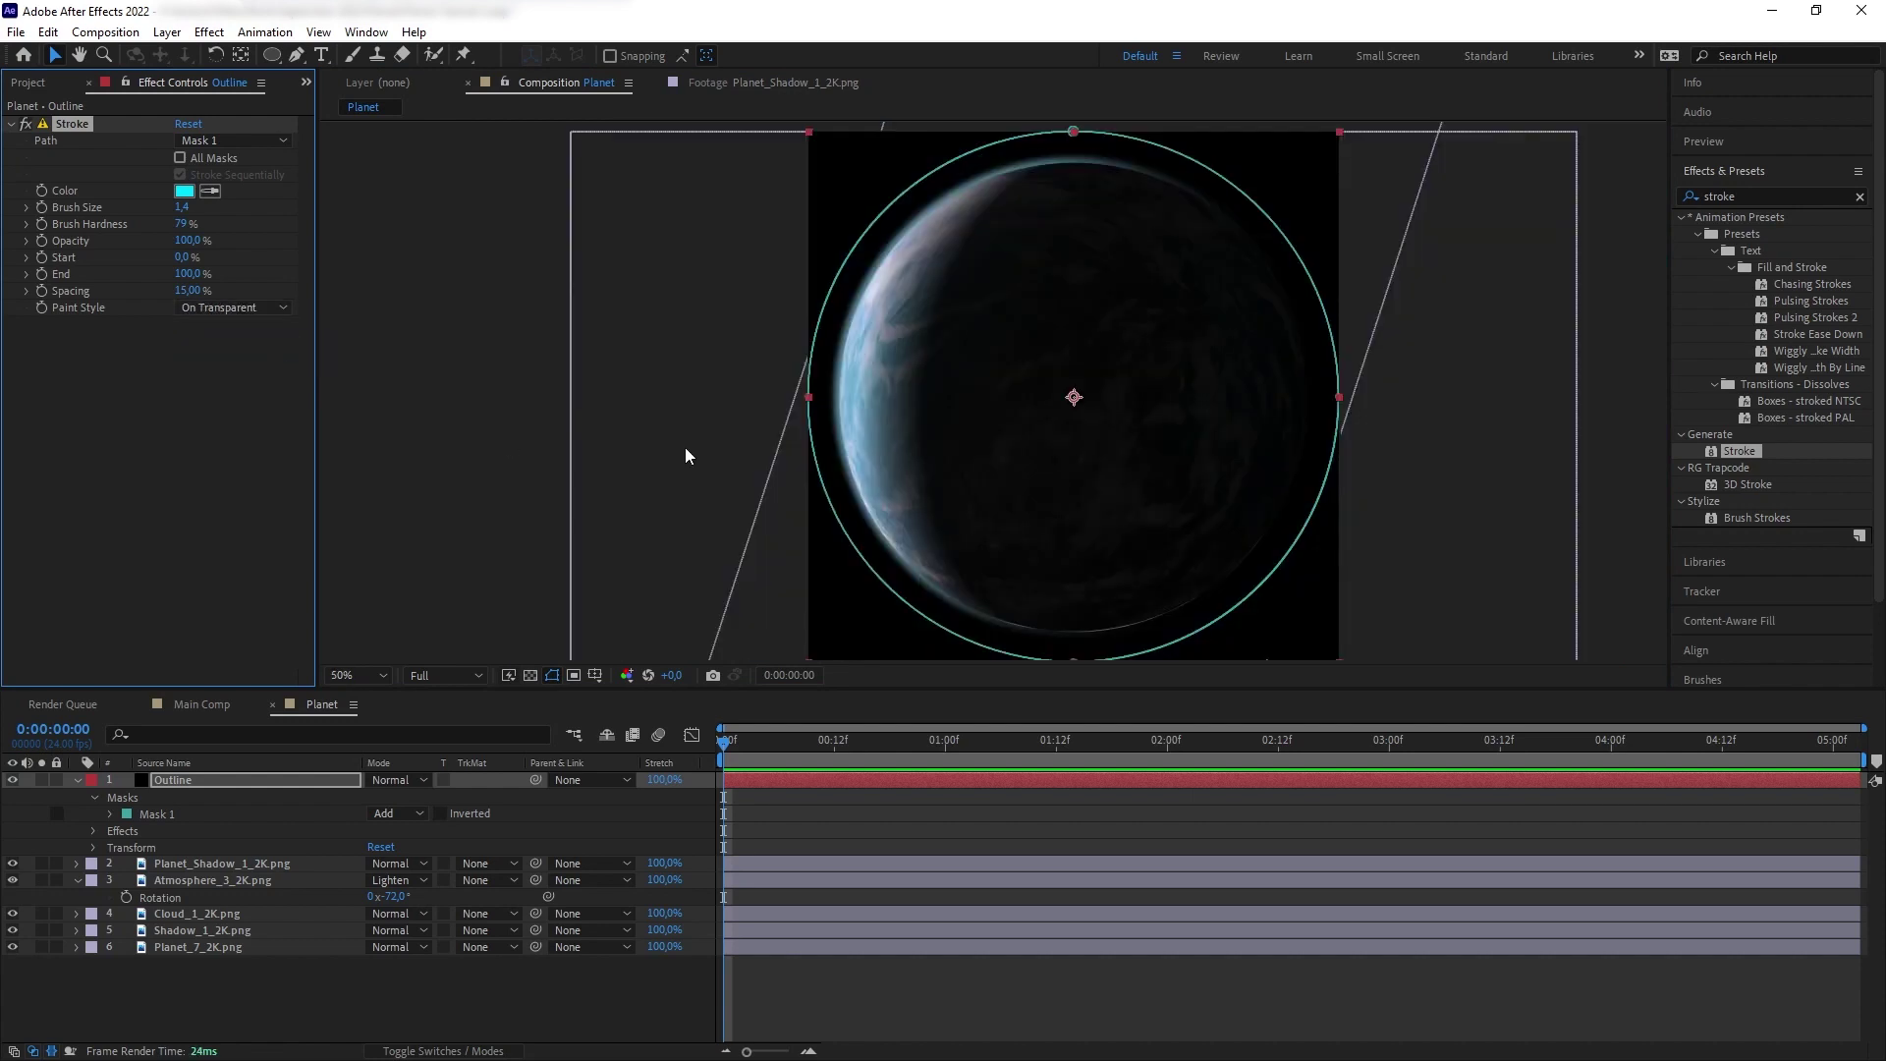
# - Free-transform the ellipse mask so the cyan outline fits the planet's edge
pyautogui.doubleClick(804, 403)
pyautogui.moveTo(803, 404); pyautogui.dragTo(835, 403)
pyautogui.moveTo(1135, 647); pyautogui.dragTo(1194, 645)
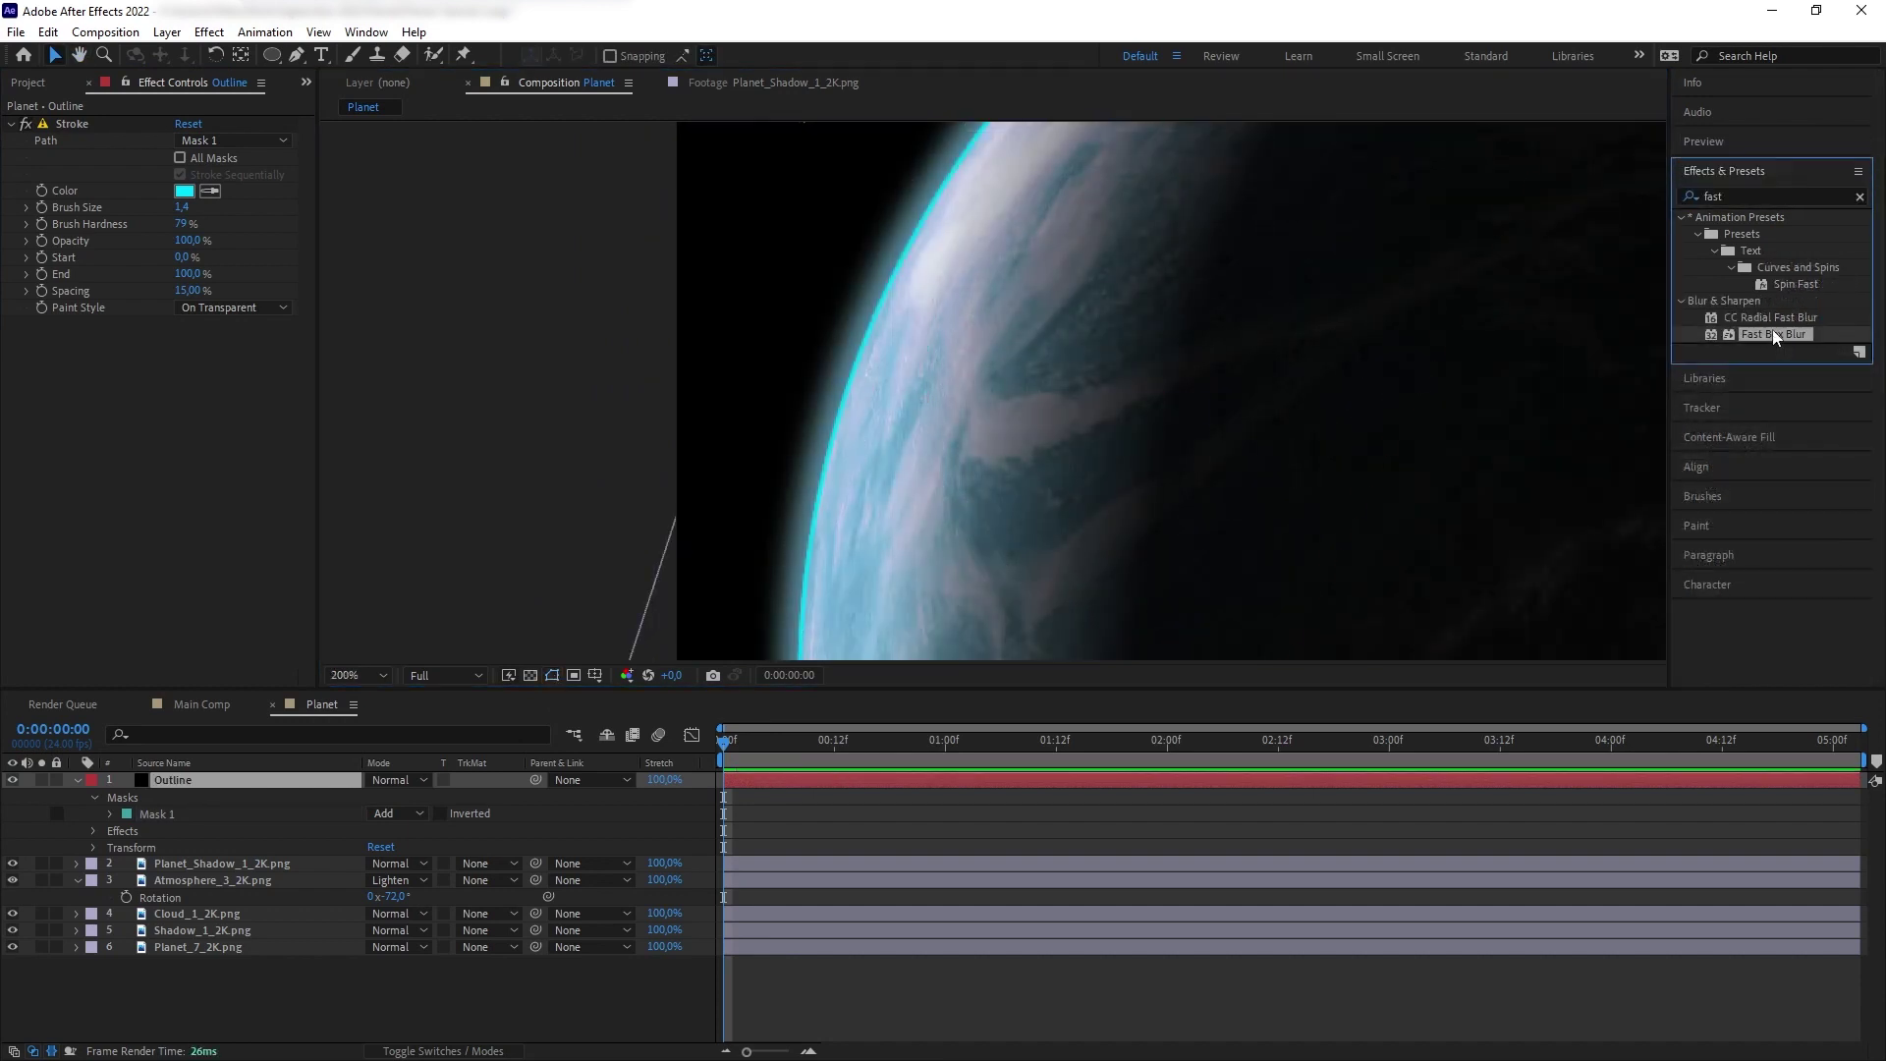
# - Add Fast Box Blur at radius 1,0 and set the Outline layer to Screen mode
pyautogui.moveTo(1748, 337); pyautogui.dragTo(213, 438)
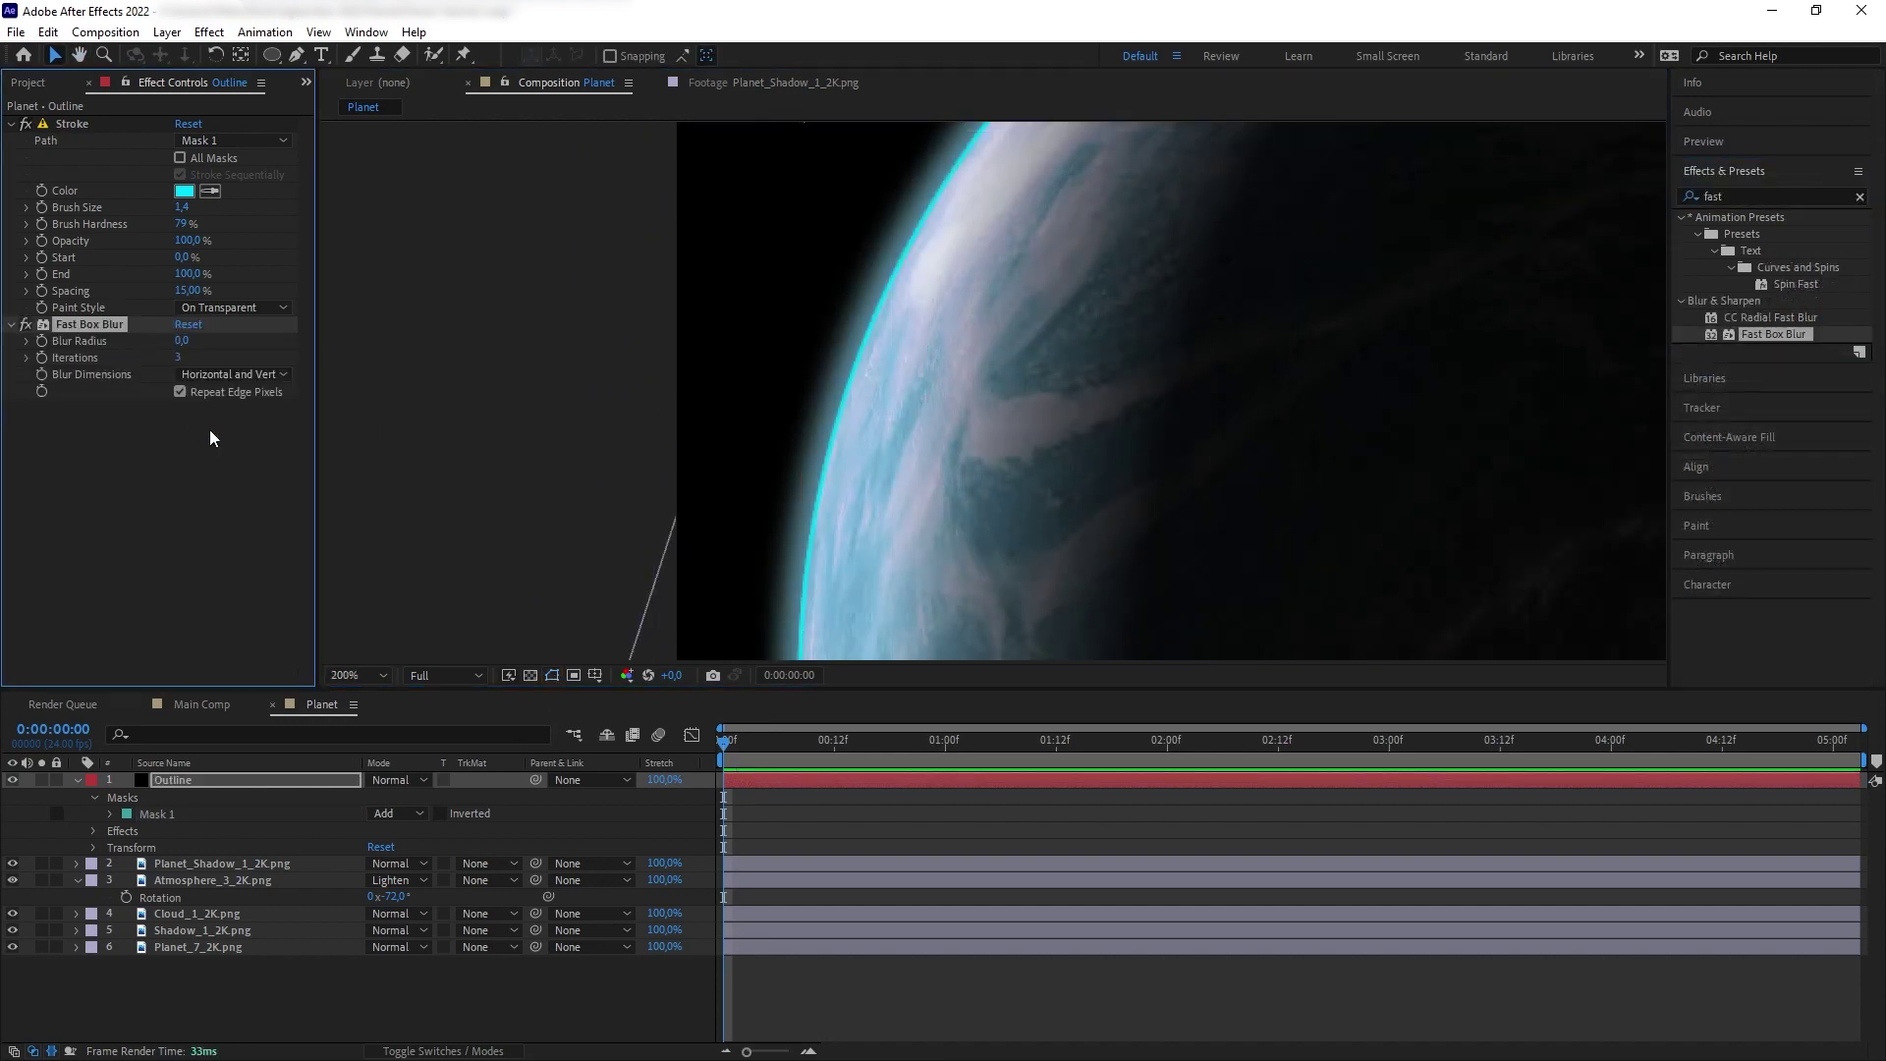
pyautogui.click(393, 780)
pyautogui.click(464, 451)
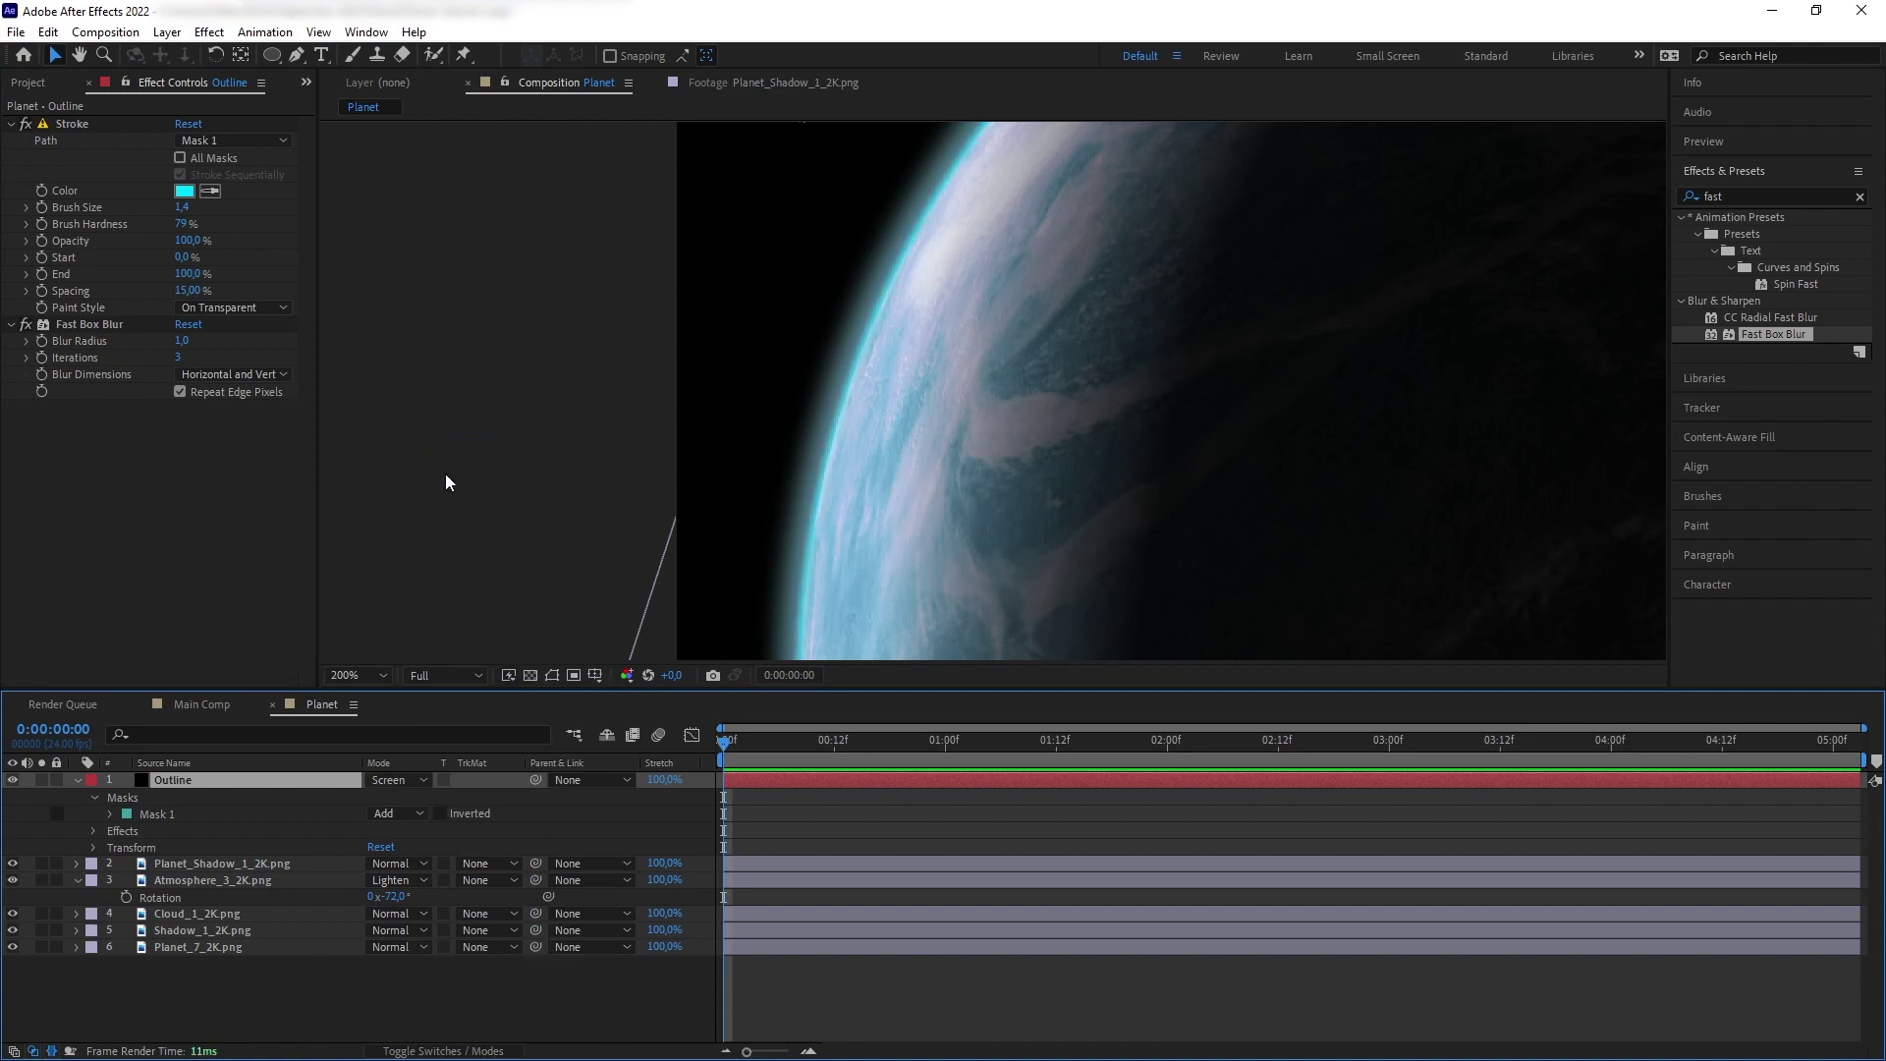
pyautogui.press(',')
pyautogui.press(',')
pyautogui.press(',')
pyautogui.click(306, 1006)
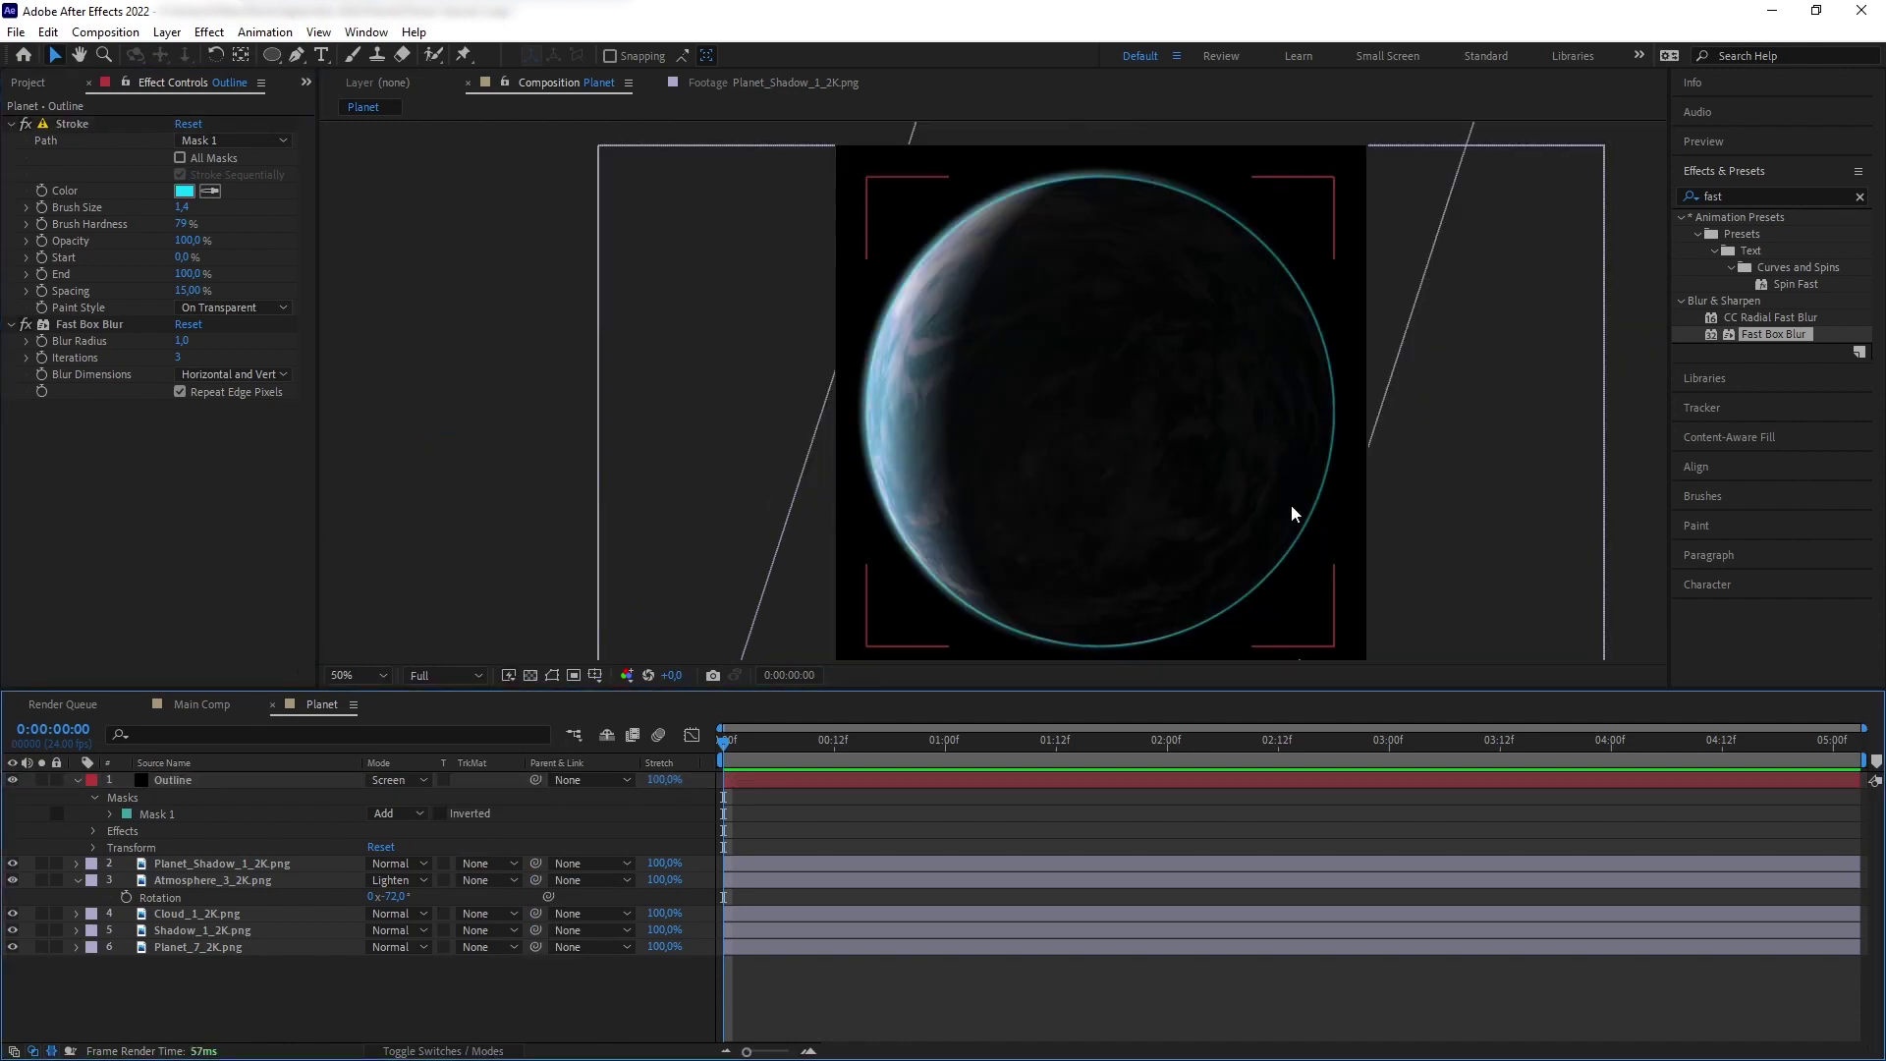
pyautogui.click(180, 780)
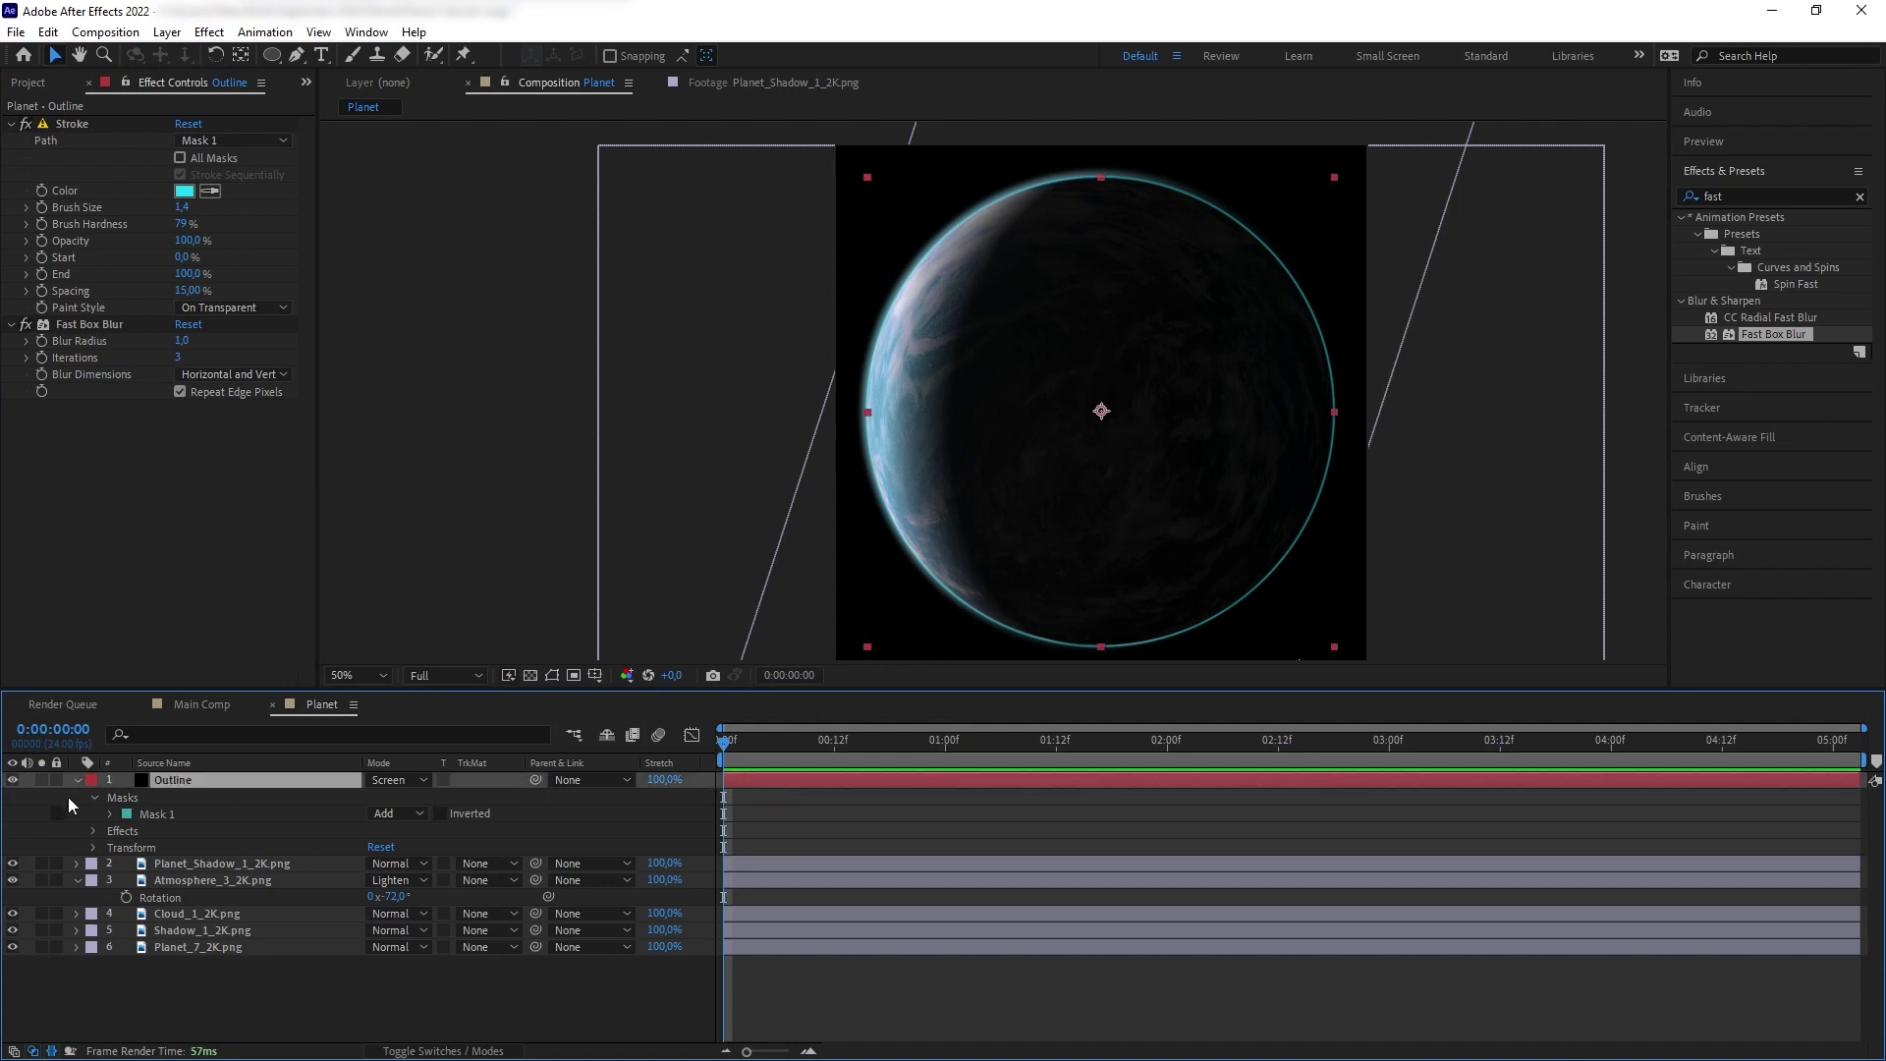
pyautogui.click(182, 34)
# - Create the Outline Matte solid and draw a closed mask over the planet's right side
pyautogui.moveTo(295, 47)
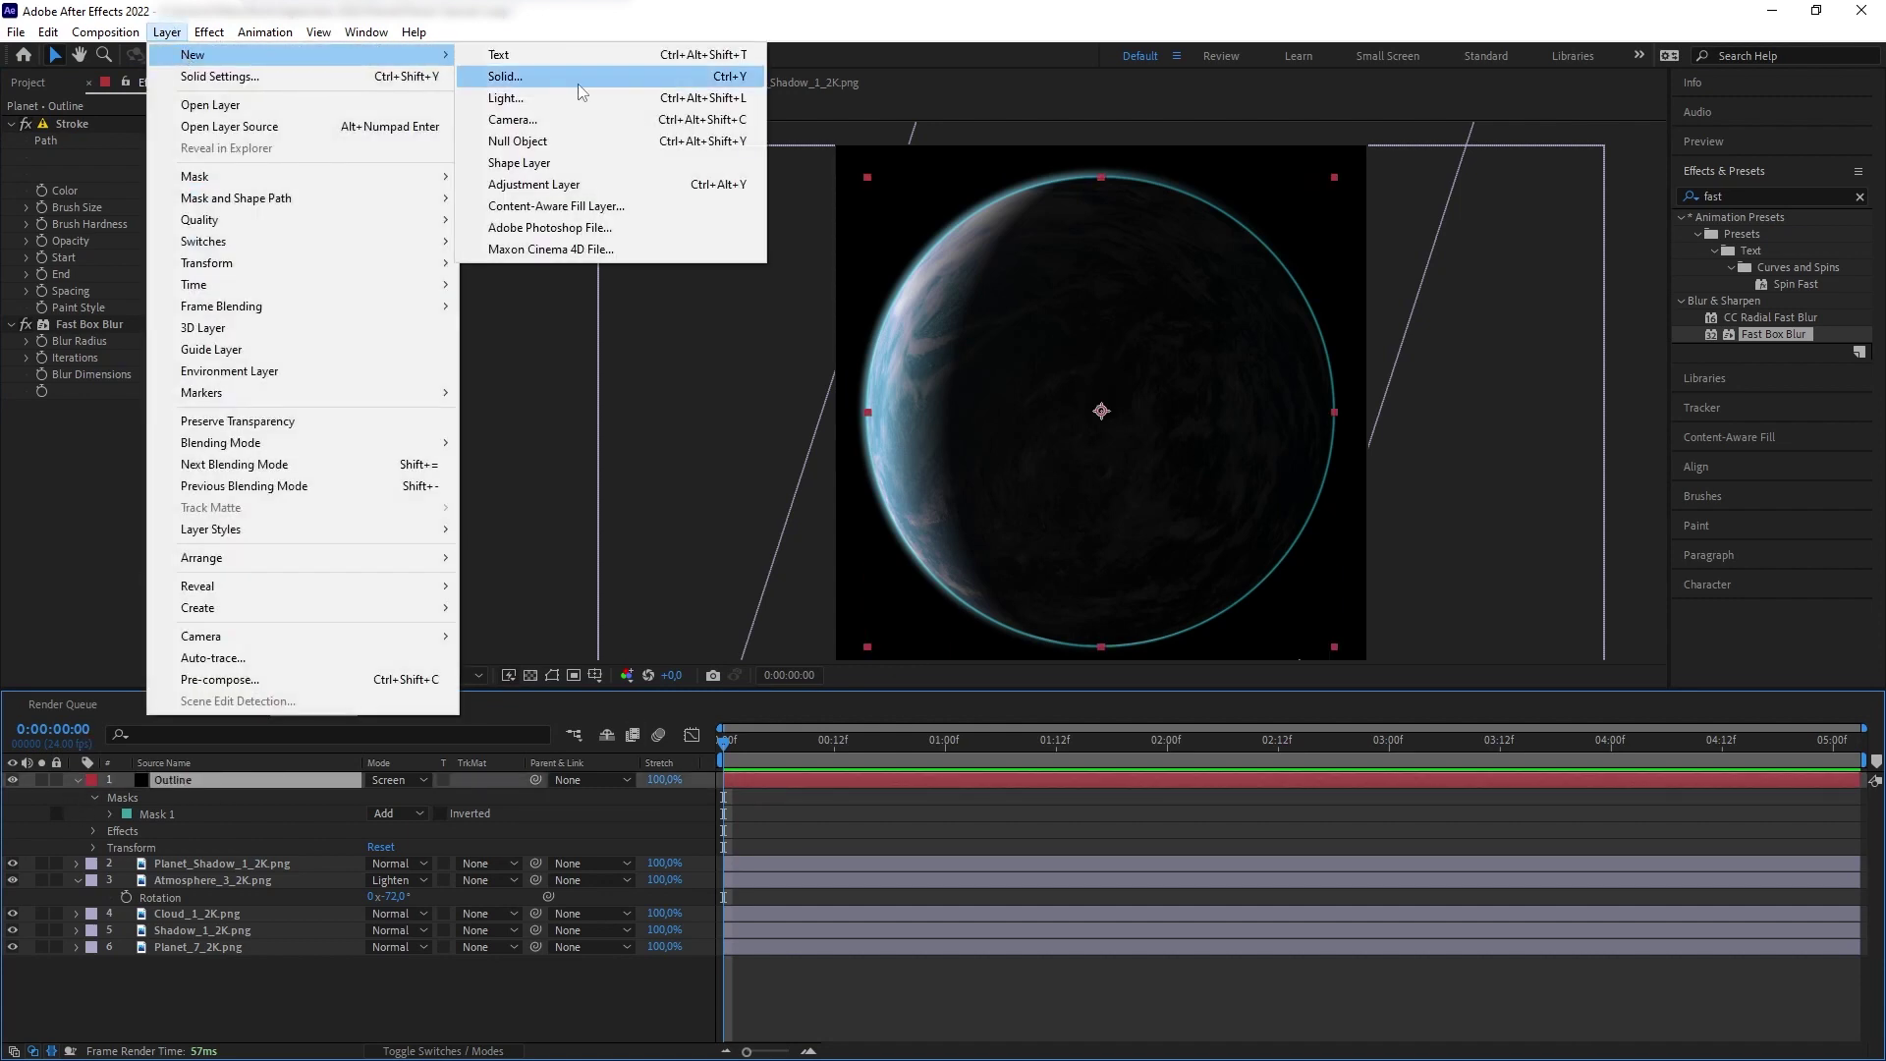
pyautogui.click(492, 74)
pyautogui.press('g')
pyautogui.click(1126, 162)
pyautogui.click(1087, 279)
pyautogui.click(1062, 413)
pyautogui.click(1047, 652)
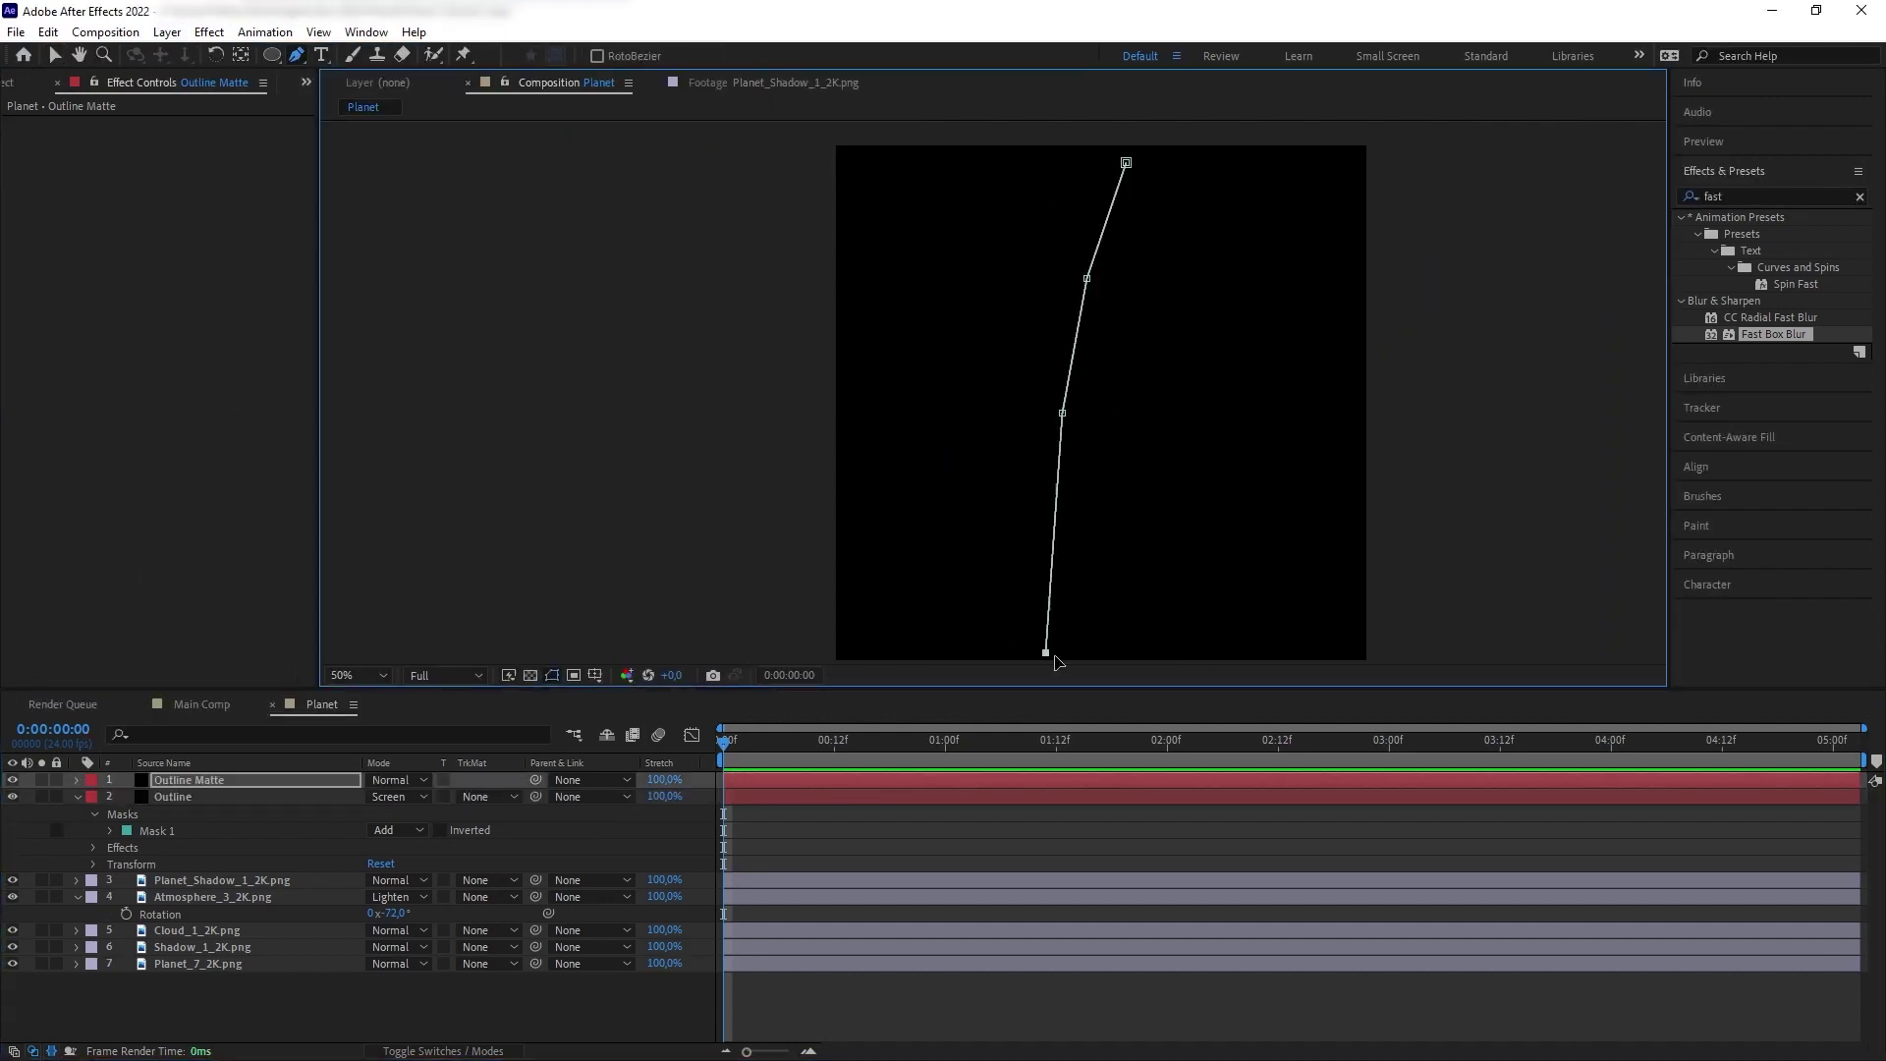
pyautogui.click(1407, 649)
pyautogui.click(1428, 154)
pyautogui.click(1126, 163)
# - Pull the matte mask's left points outward and feather its edge to 60 pixels
pyautogui.moveTo(1126, 163); pyautogui.dragTo(1088, 161)
pyautogui.moveTo(1087, 279); pyautogui.dragTo(1053, 271)
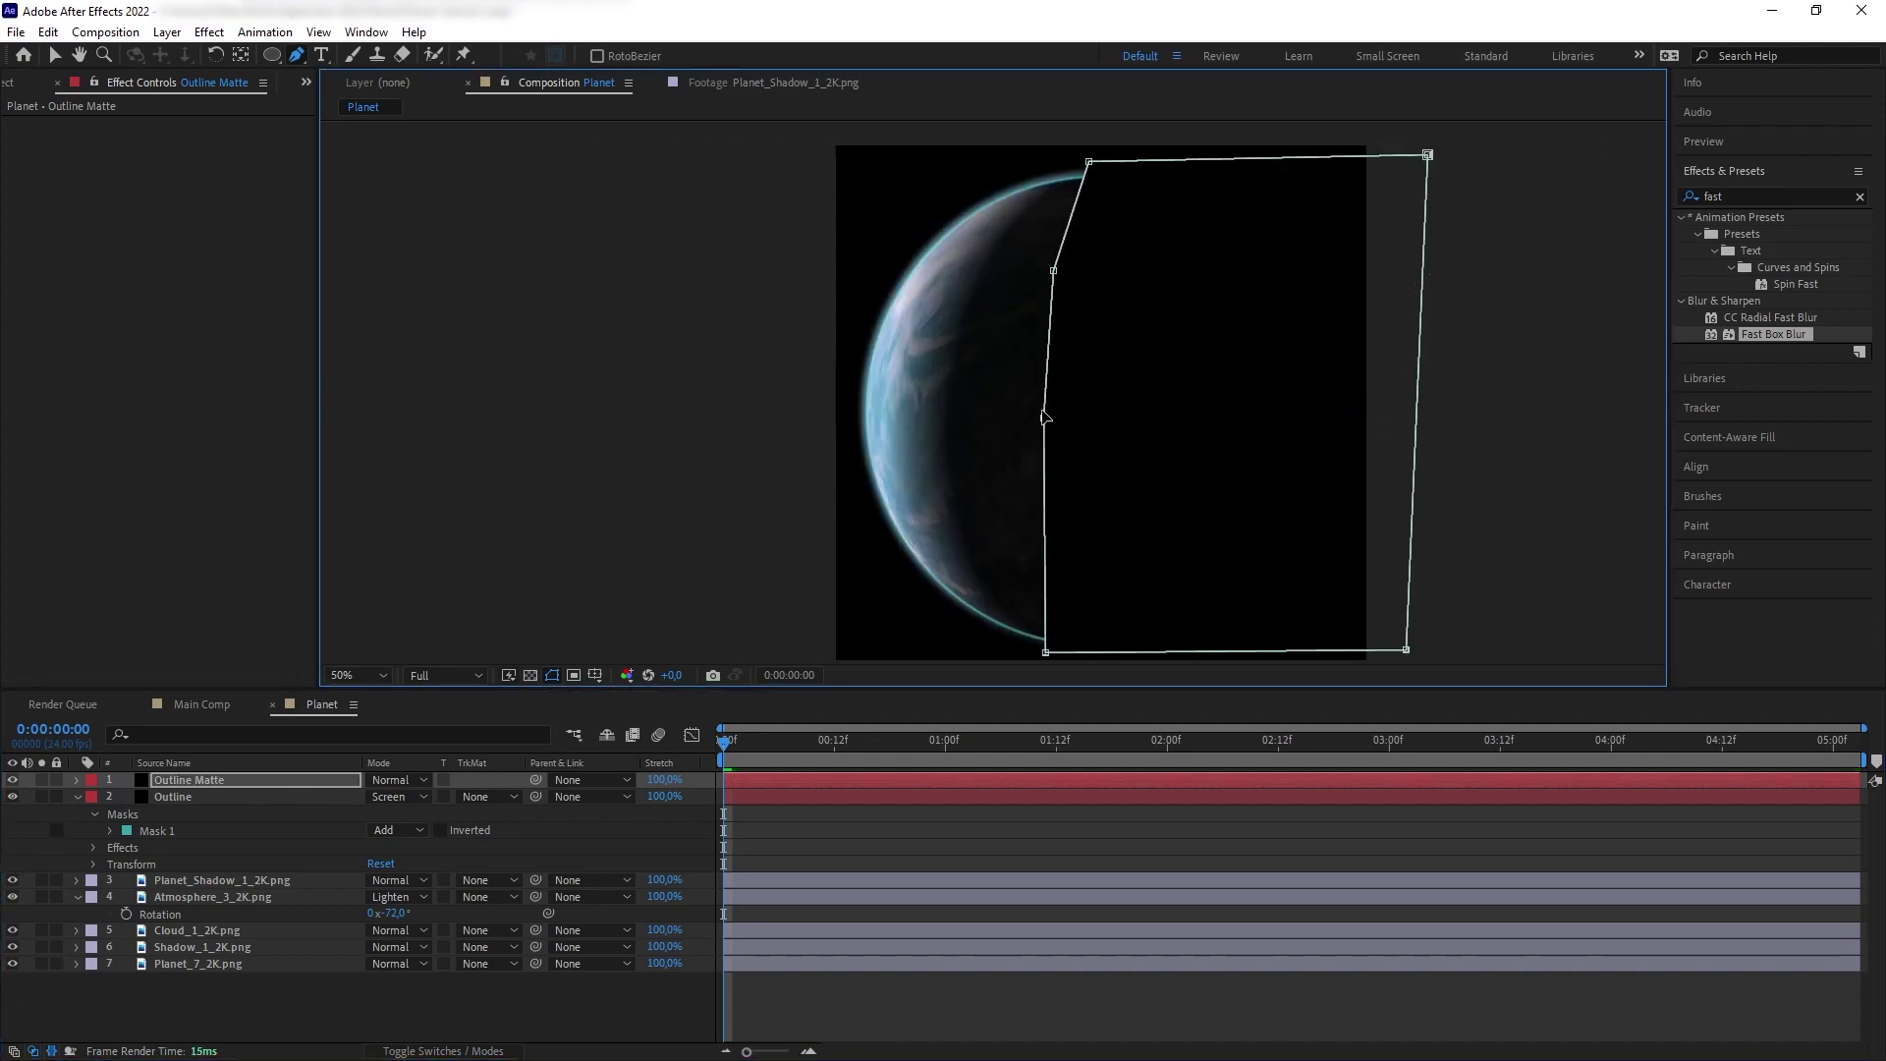
pyautogui.moveTo(1062, 413); pyautogui.dragTo(1030, 420)
pyautogui.press('f')
pyautogui.moveTo(403, 814); pyautogui.dragTo(462, 813)
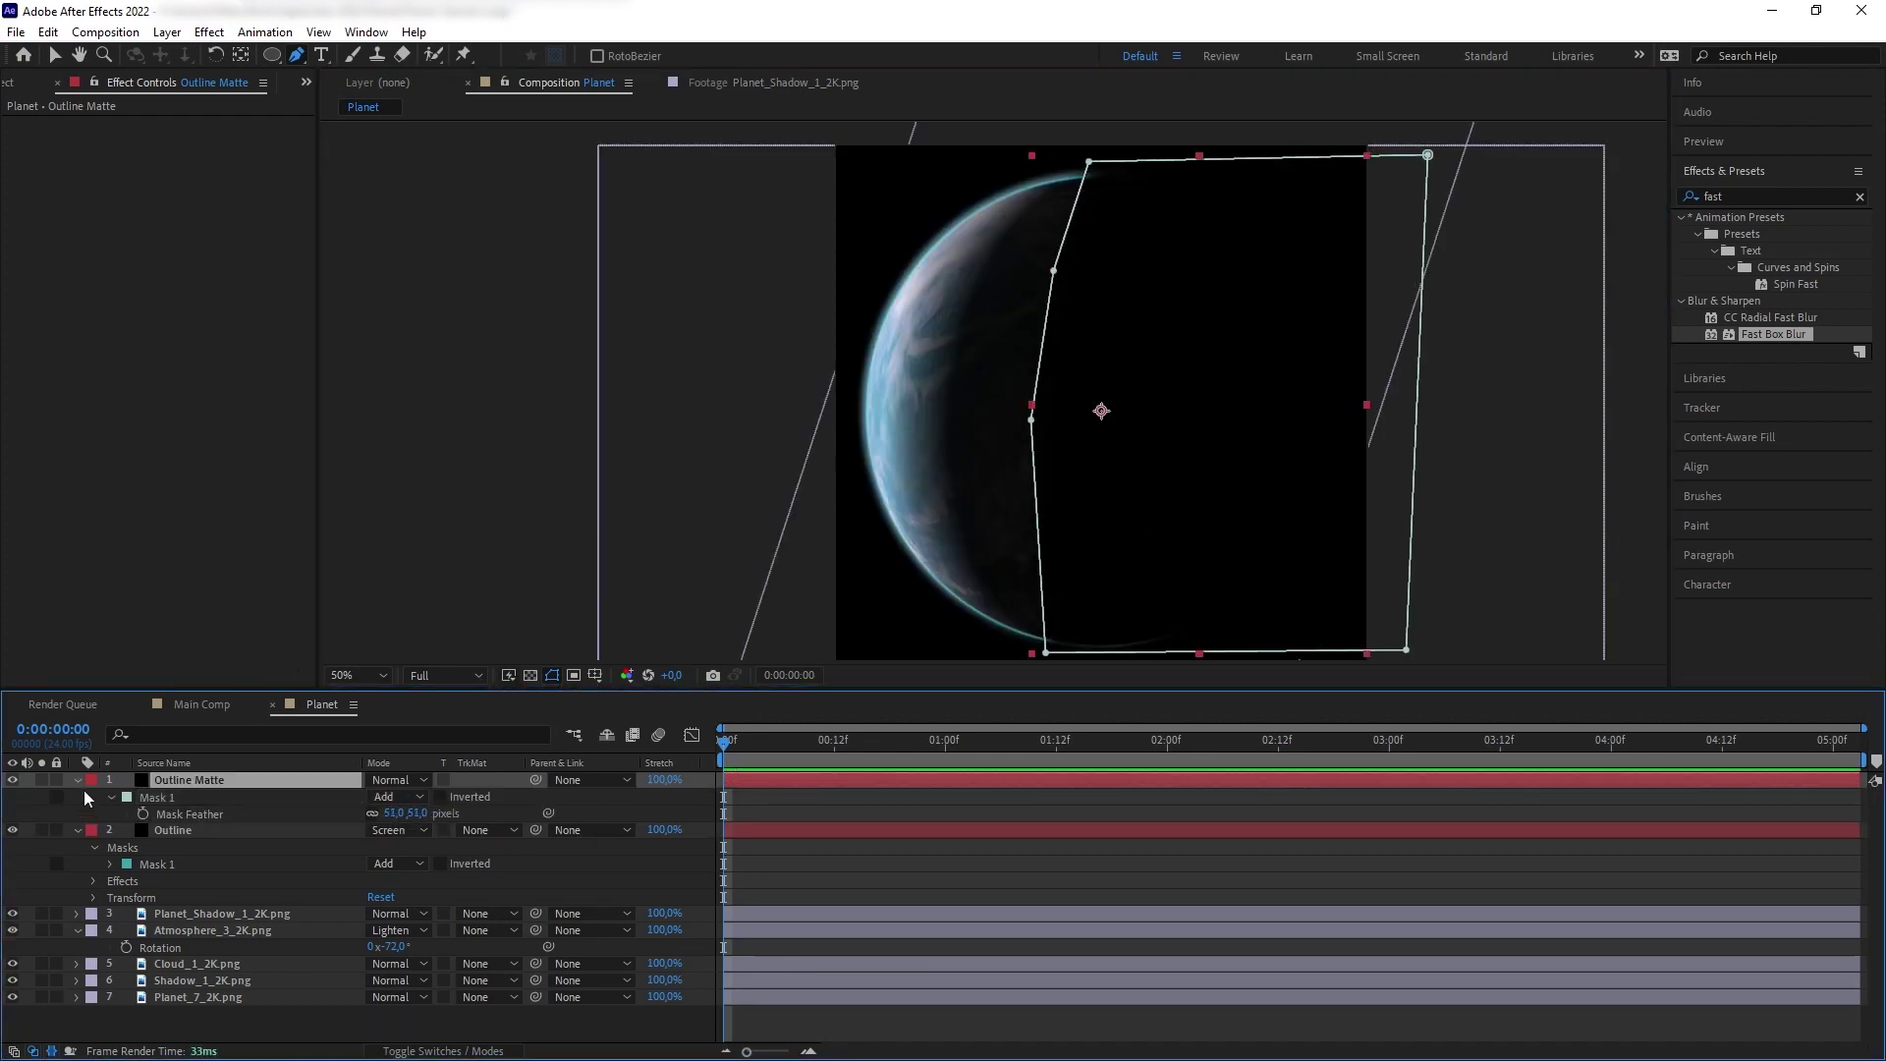
# - Set the Outline layer's track matte to Alpha Inverted Matte using Outline Matte
pyautogui.click(78, 780)
pyautogui.click(78, 797)
pyautogui.click(216, 797)
pyautogui.click(496, 796)
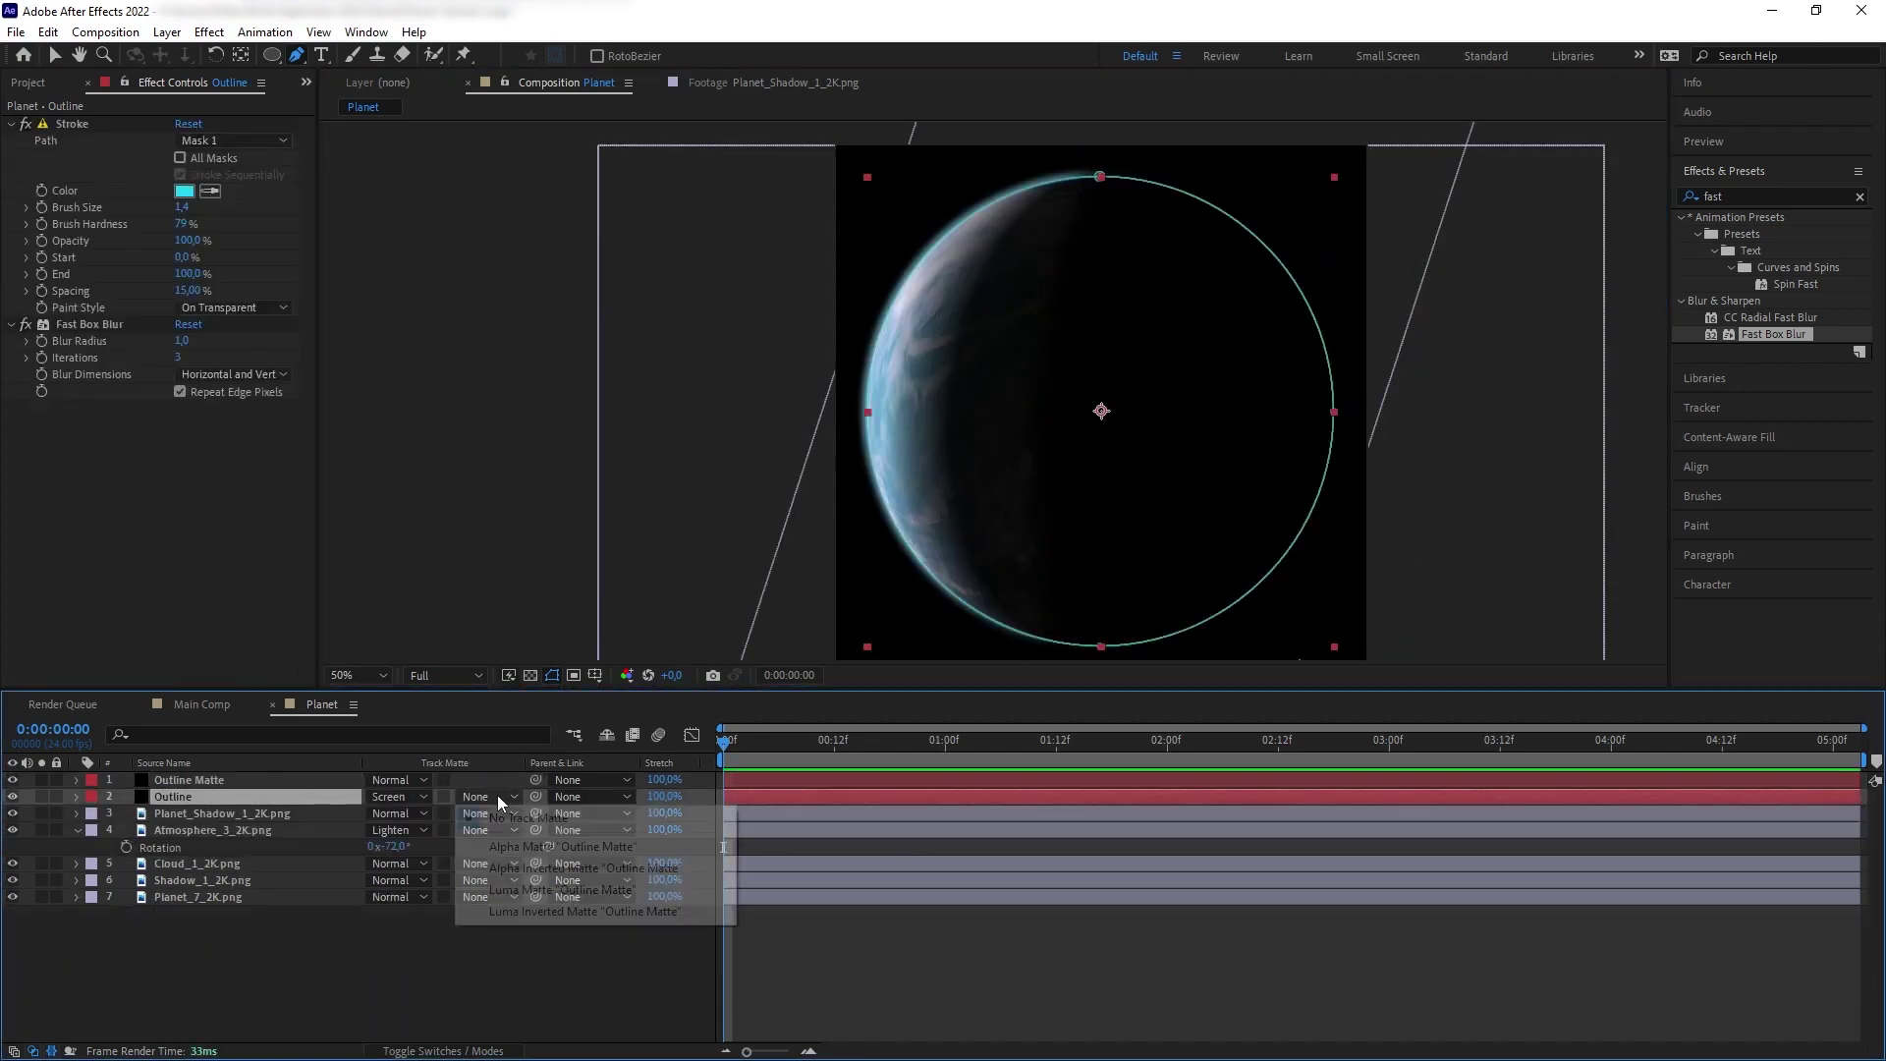
pyautogui.click(552, 868)
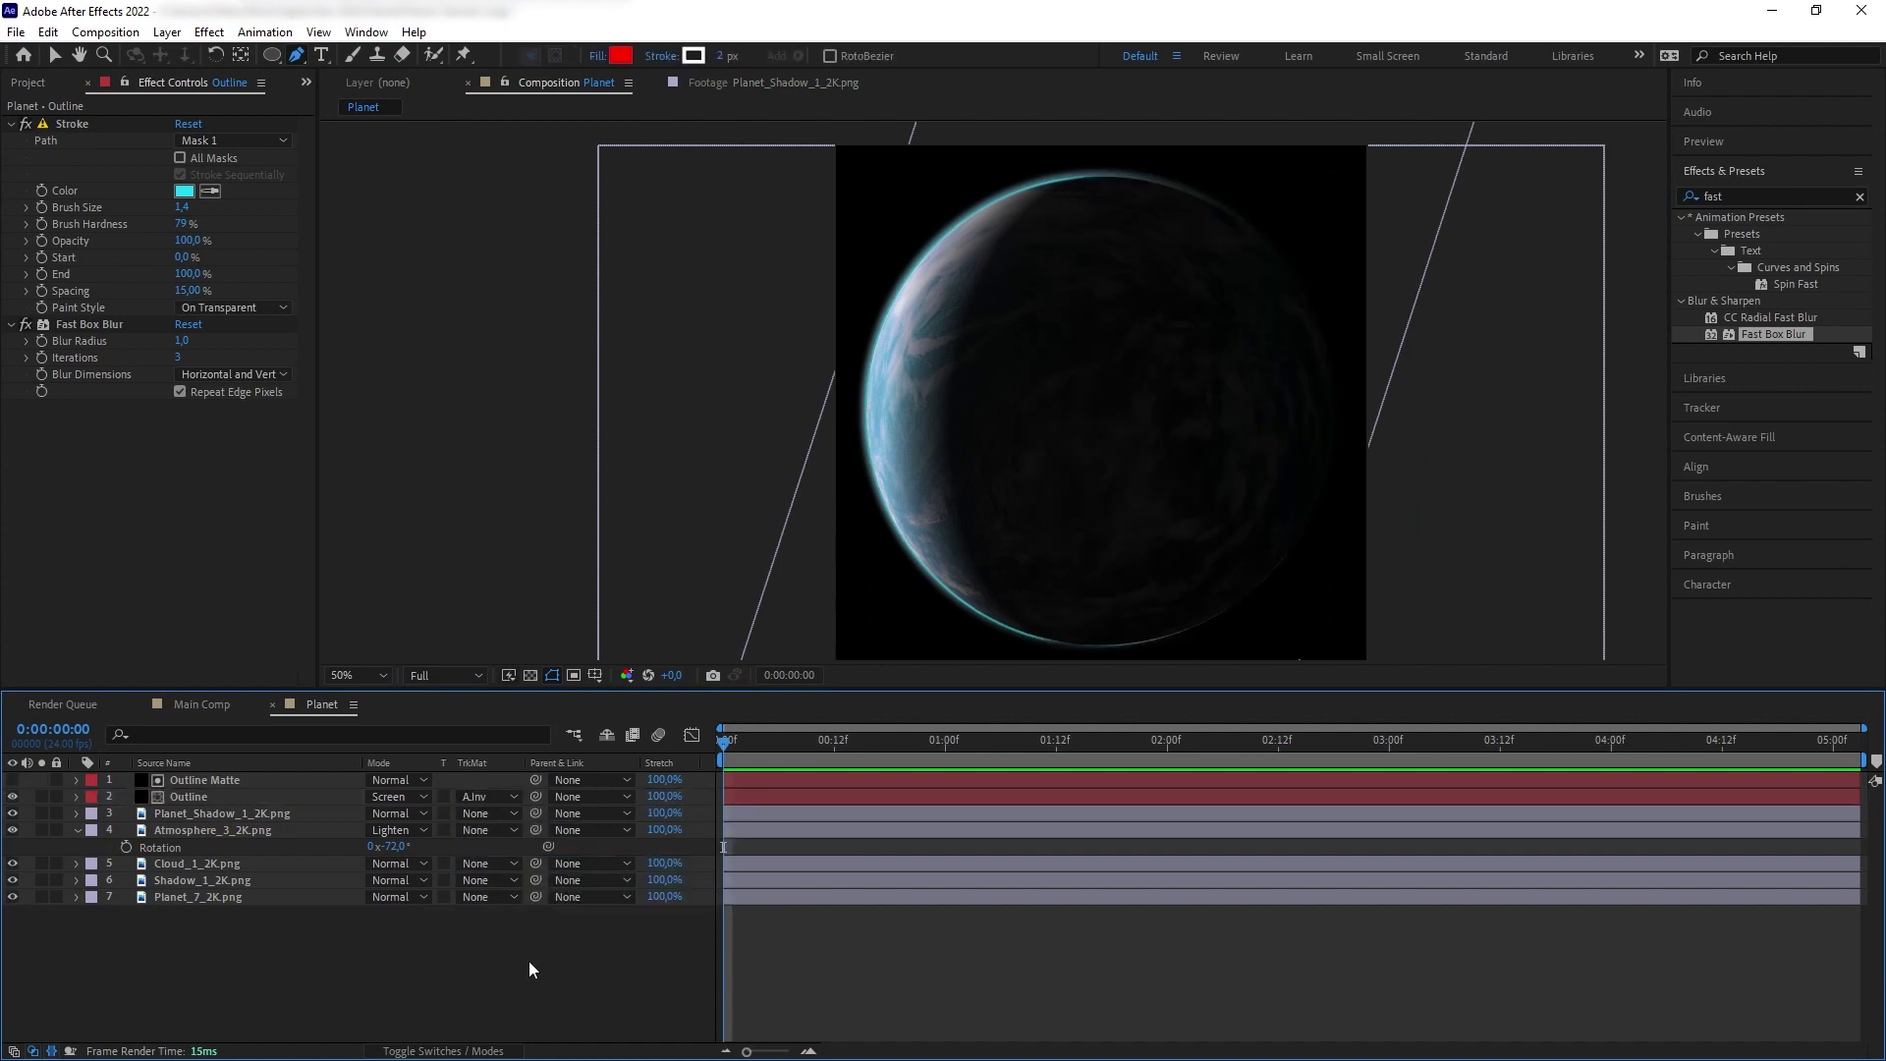
pyautogui.click(177, 863)
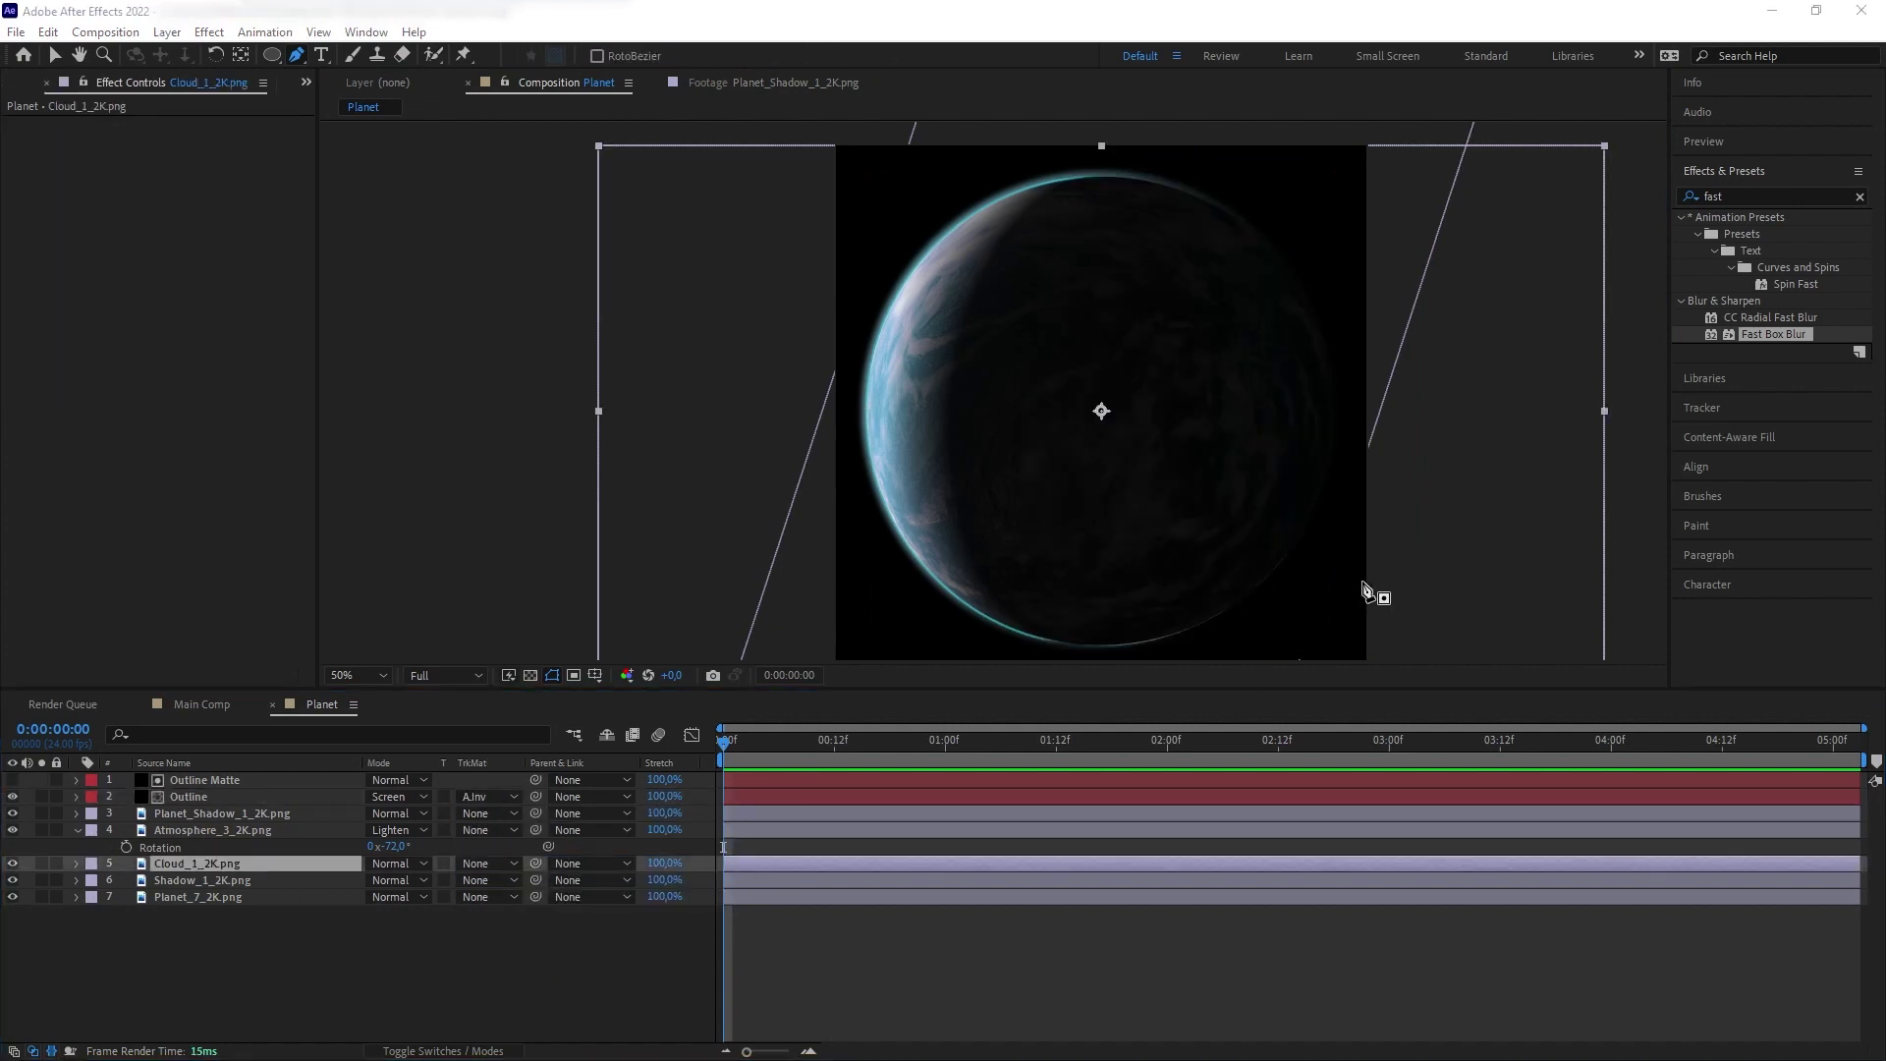
pyautogui.scroll(4, 1241, 568)
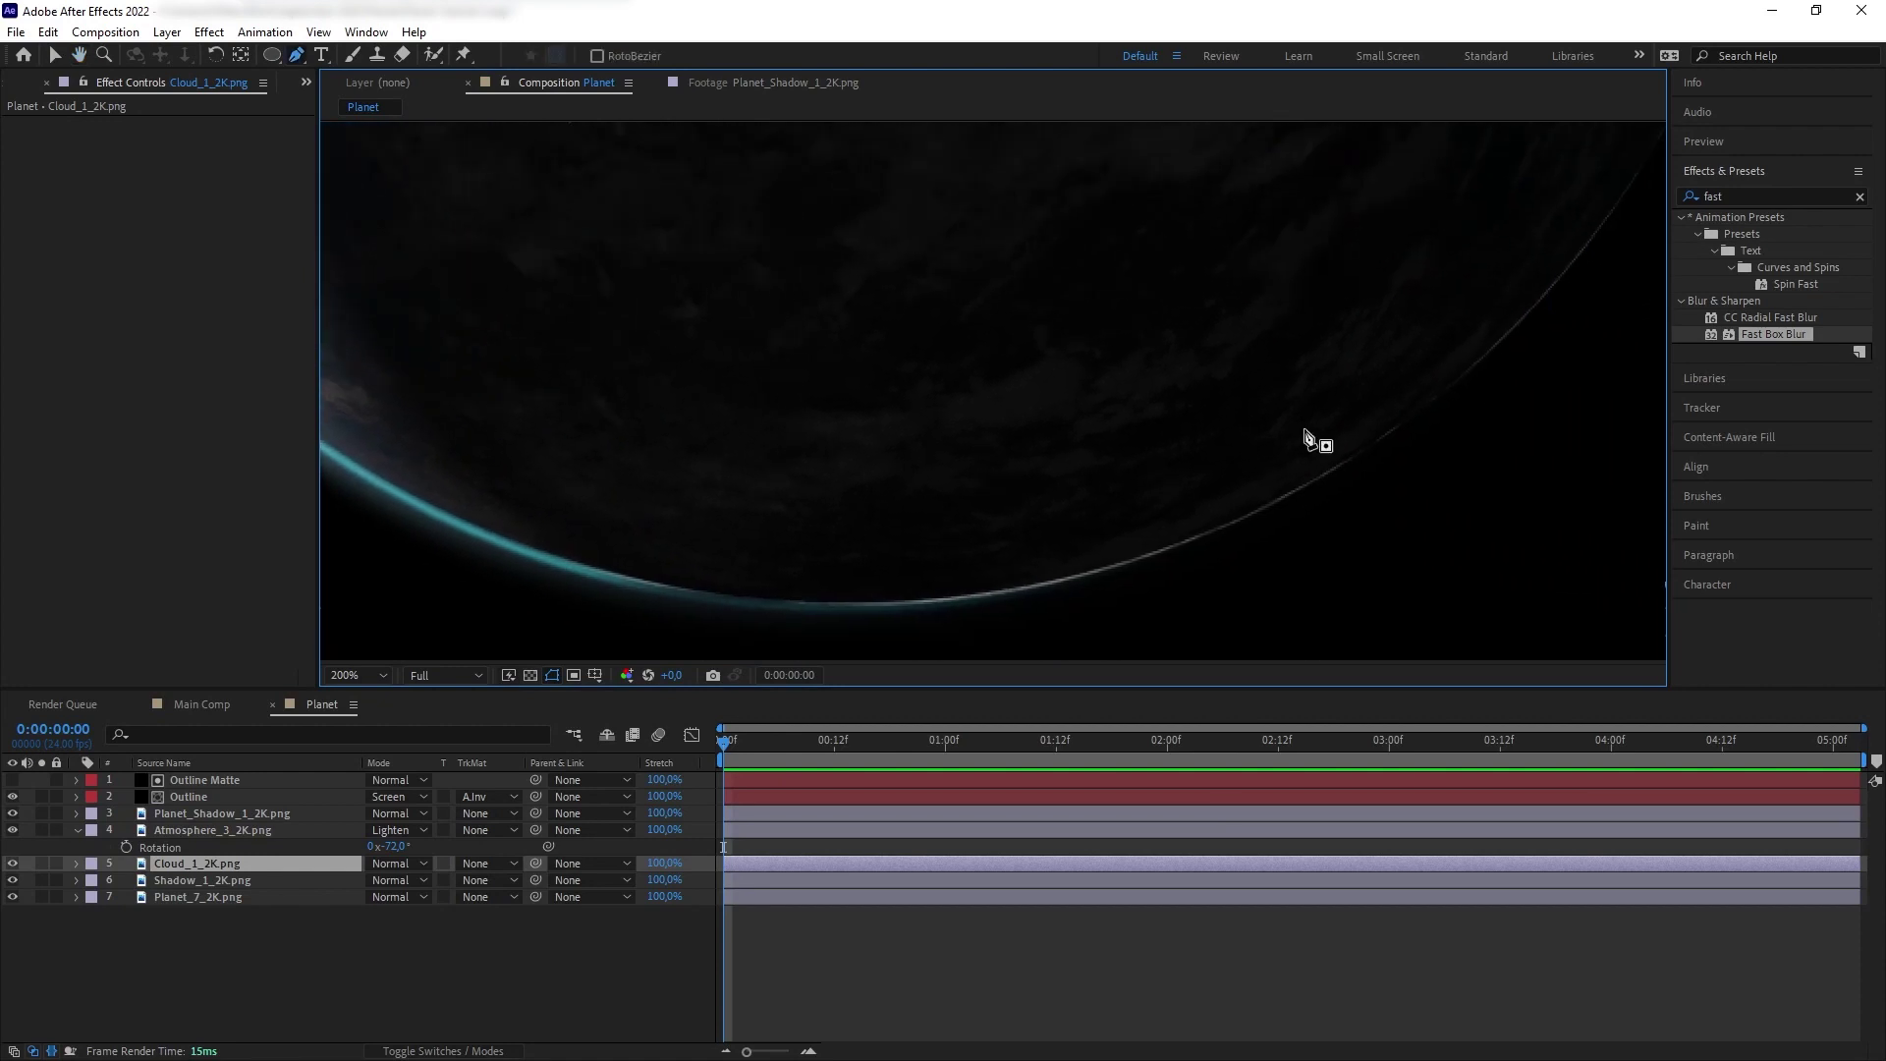
# - Draw a curved mask on Cloud_1_2K.png along the planet's dark lower-right rim
pyautogui.scroll(-2, 1307, 436)
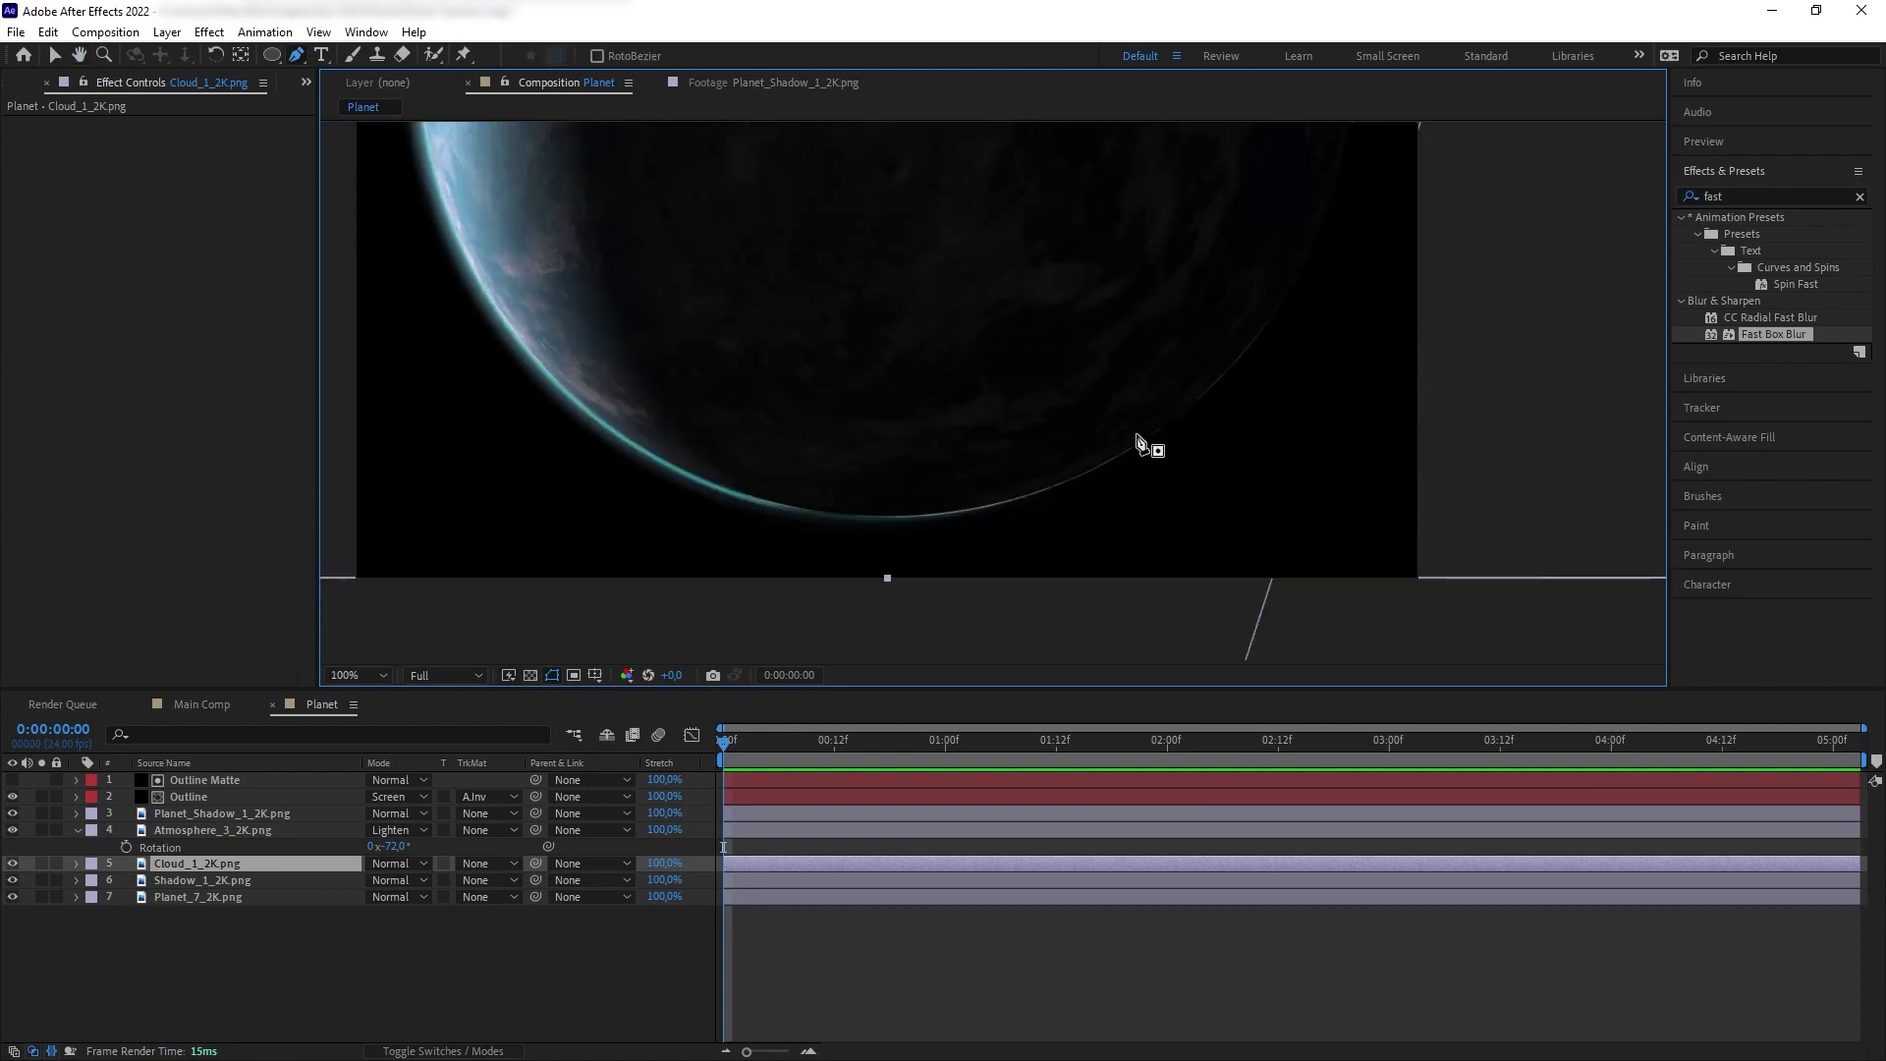
pyautogui.click(11, 864)
pyautogui.click(12, 863)
pyautogui.moveTo(924, 539); pyautogui.dragTo(933, 511)
pyautogui.moveTo(1122, 450); pyautogui.dragTo(1147, 434)
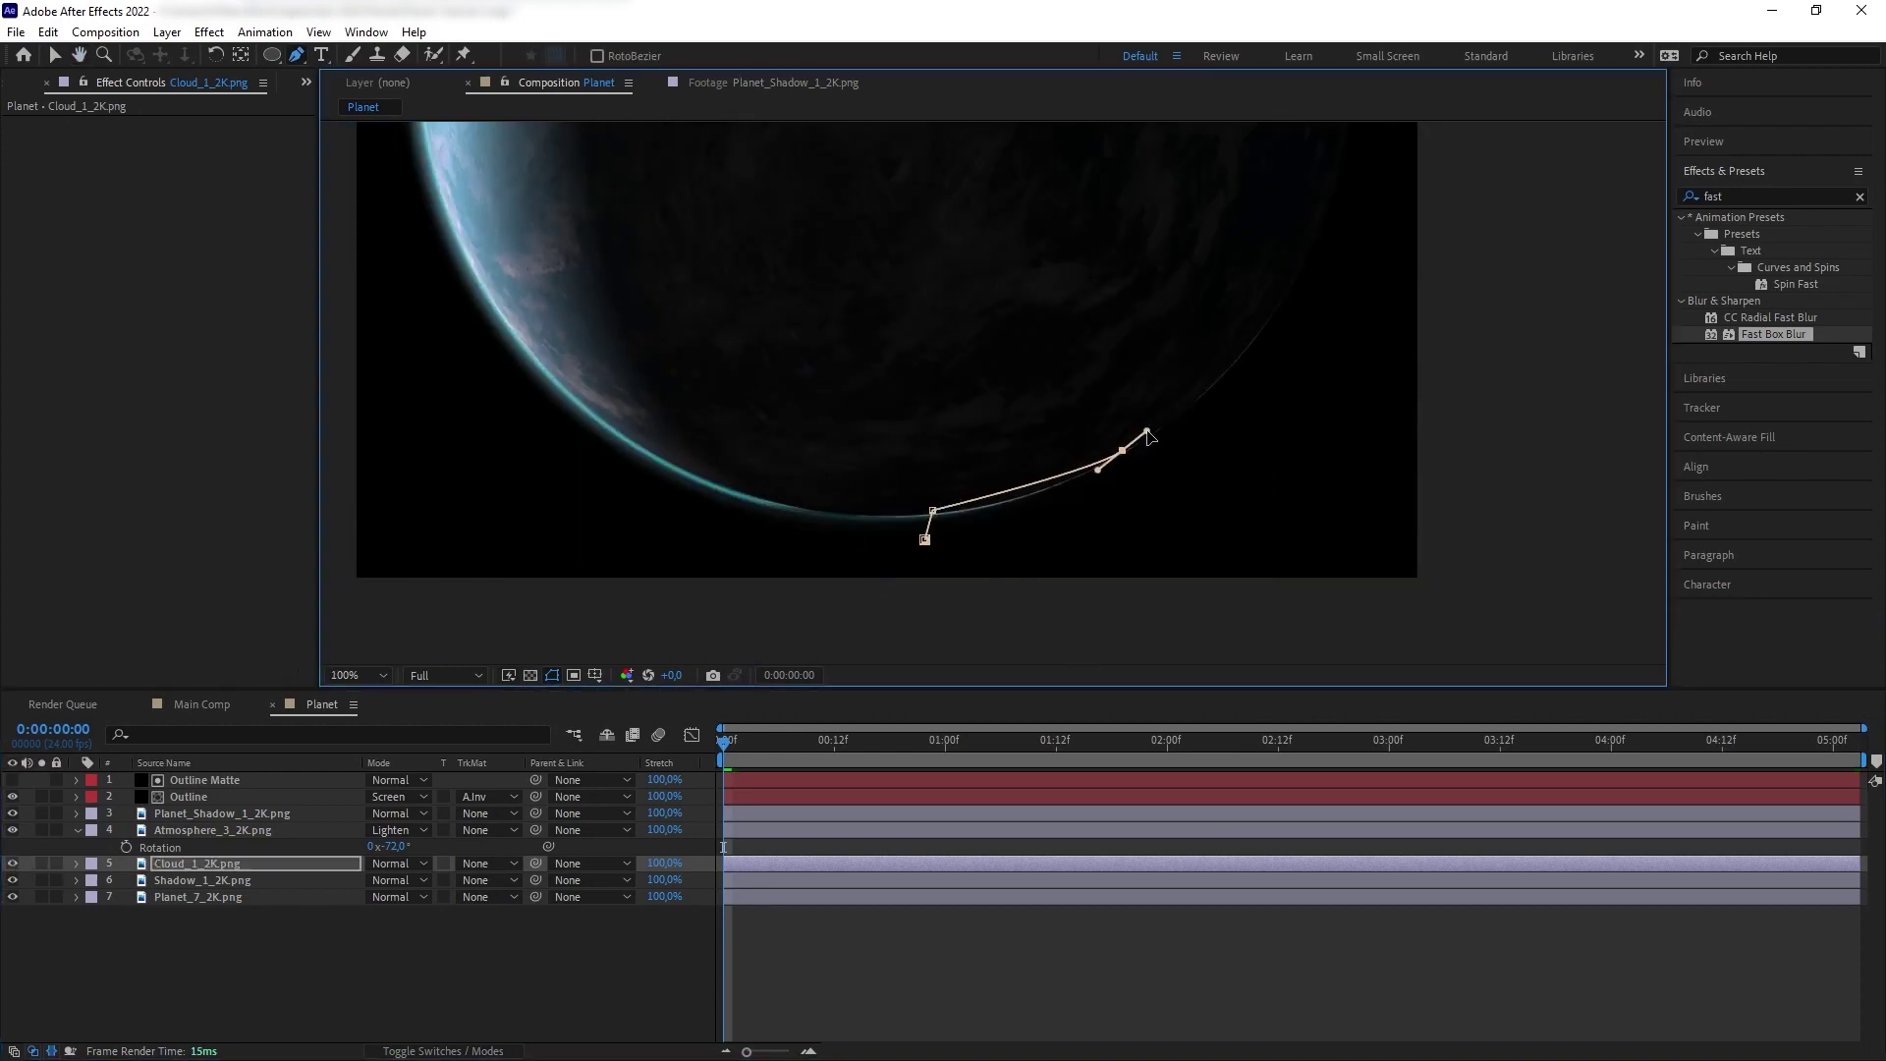
pyautogui.click(1271, 311)
pyautogui.click(1317, 224)
pyautogui.click(1364, 341)
pyautogui.click(1280, 533)
pyautogui.click(925, 539)
# - Set the cloud mask to Subtract with a 5-pixel feather
pyautogui.press('m')
pyautogui.click(398, 880)
pyautogui.click(412, 946)
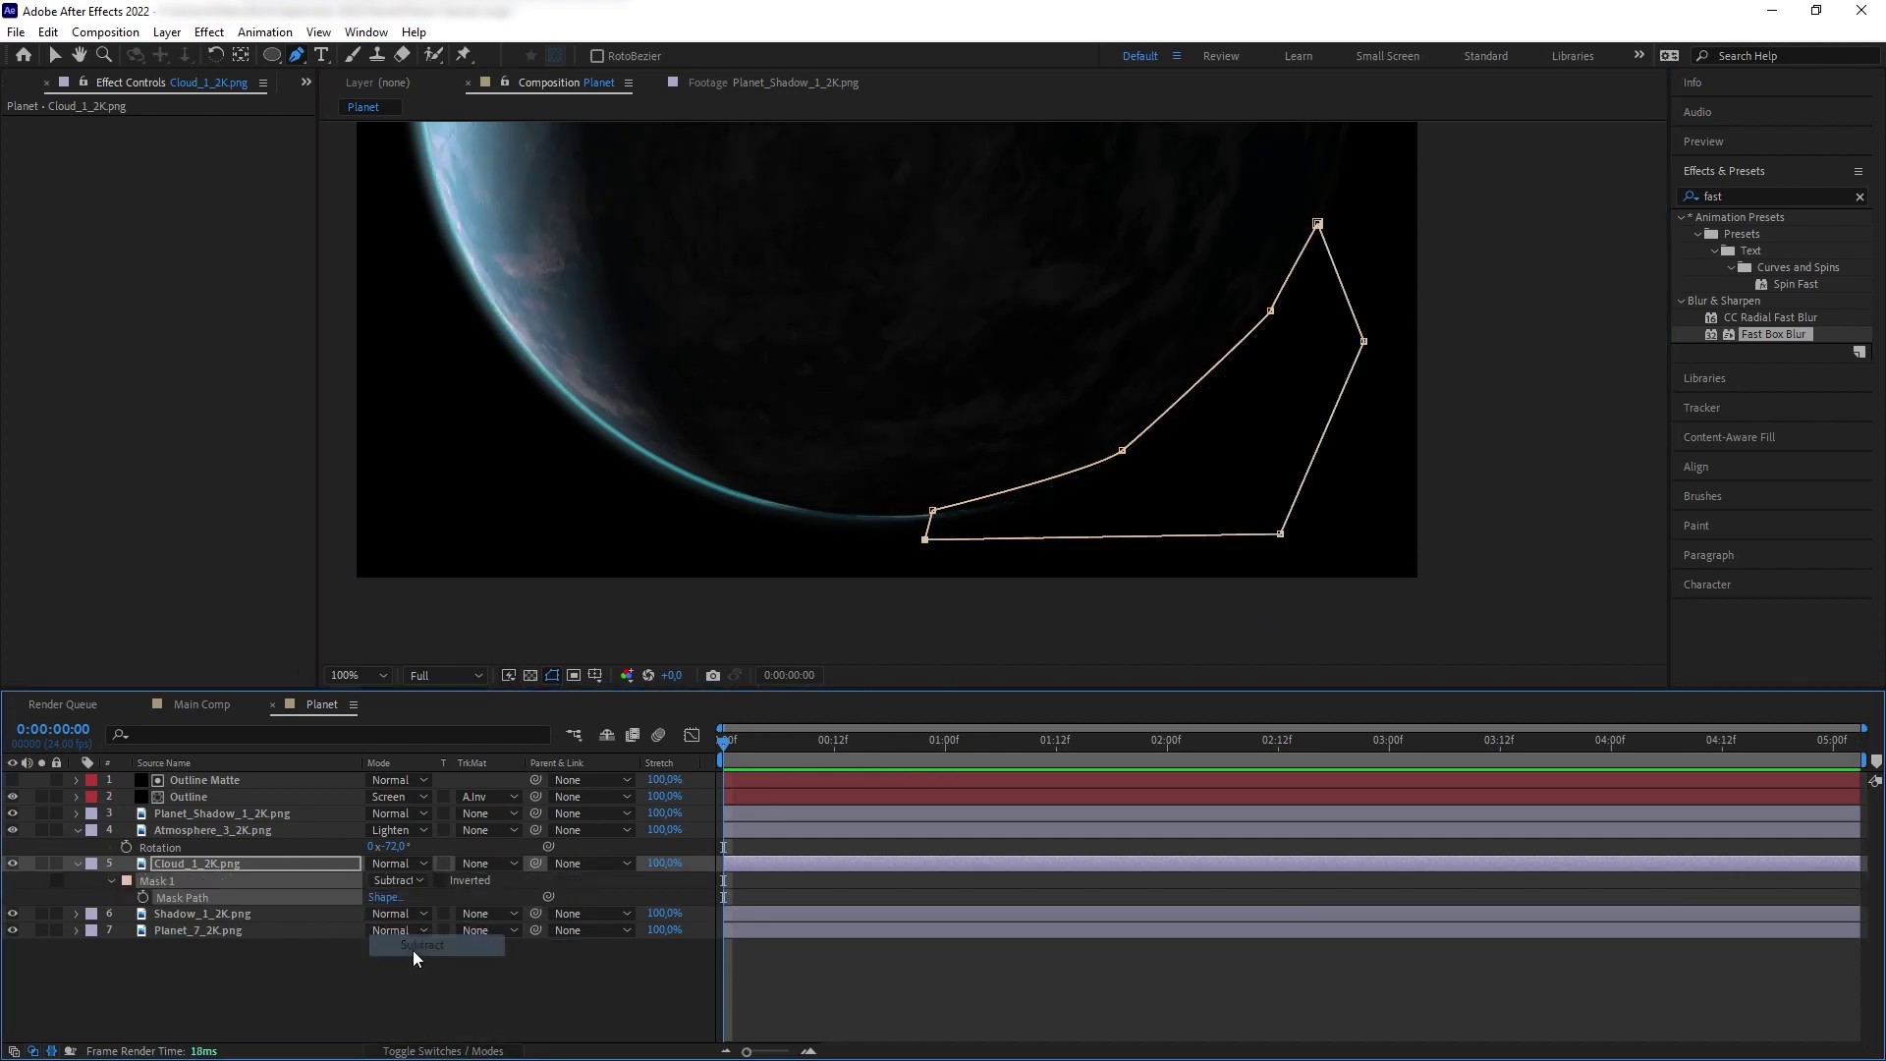
pyautogui.press('f')
pyautogui.click(438, 948)
pyautogui.press(',')
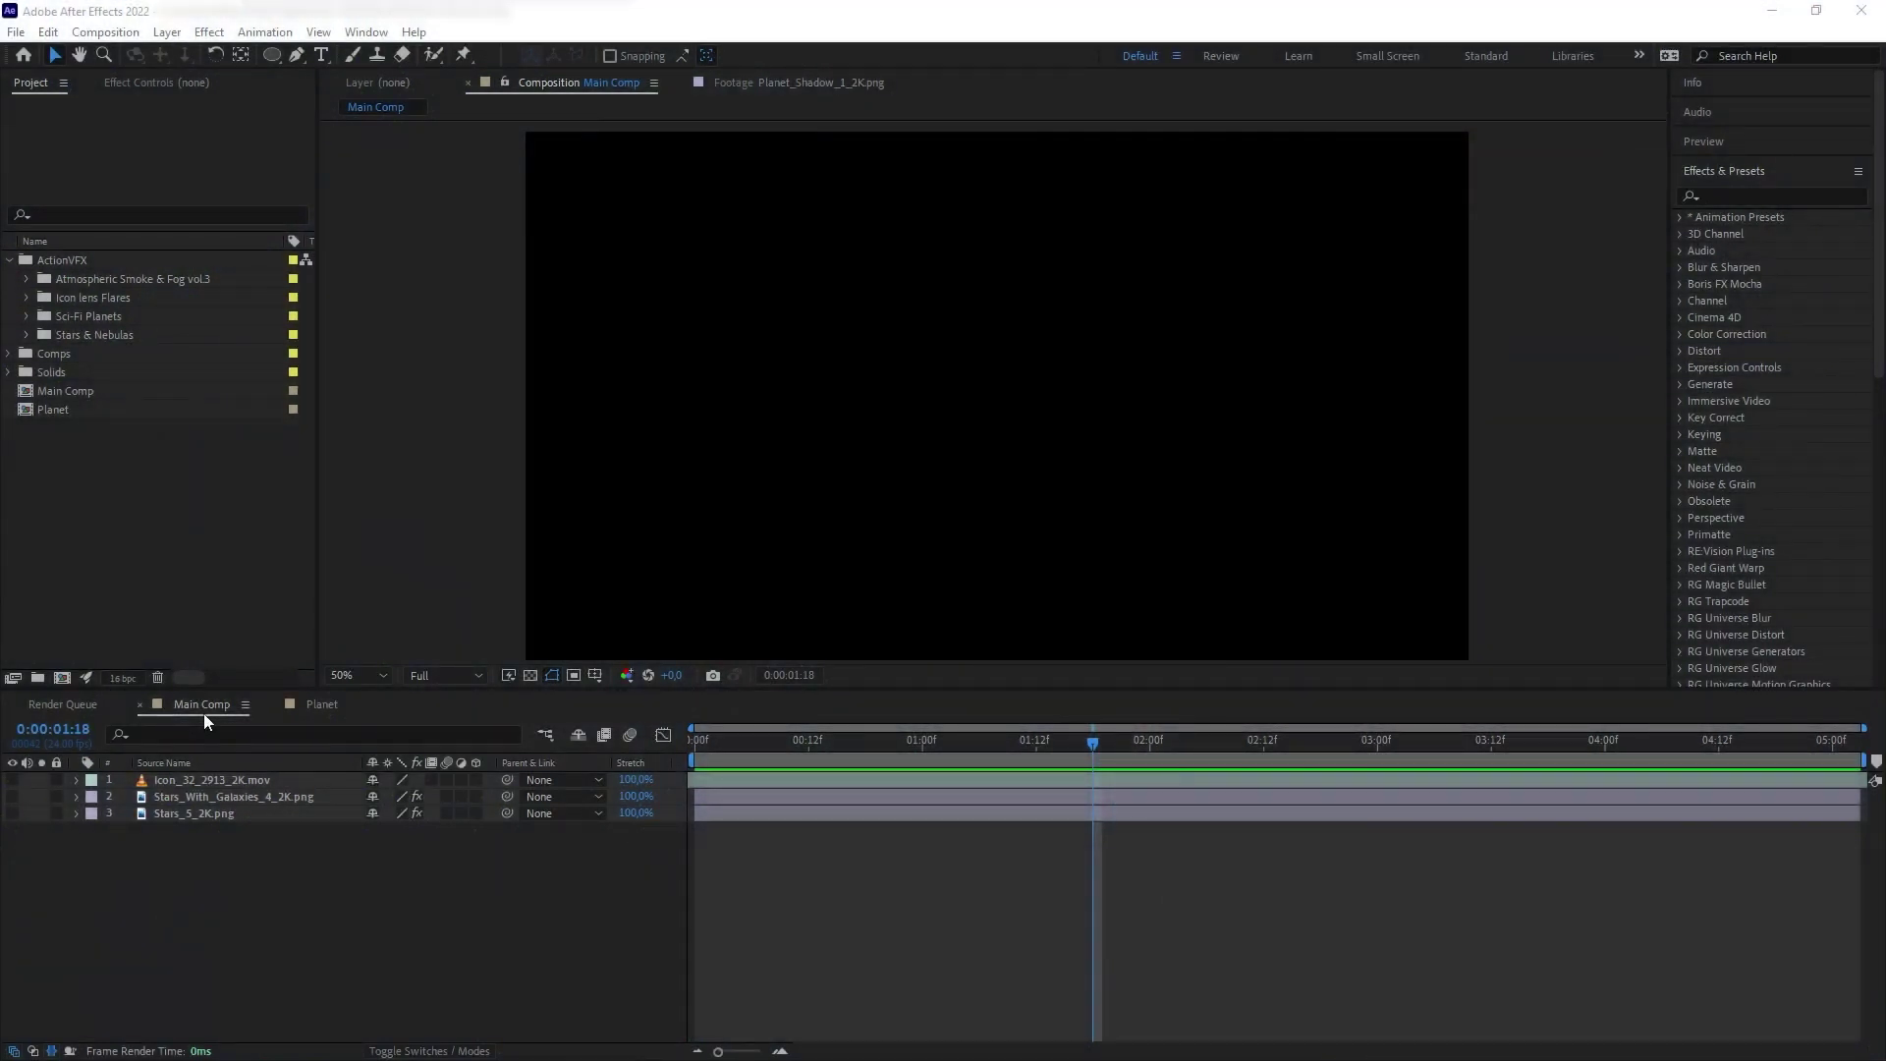
# - Make Stars_5_2K, Stars_With_Galaxies_4_2K and the Icon_32_2913_2K.mov flare layer visible
pyautogui.click(12, 813)
pyautogui.click(12, 796)
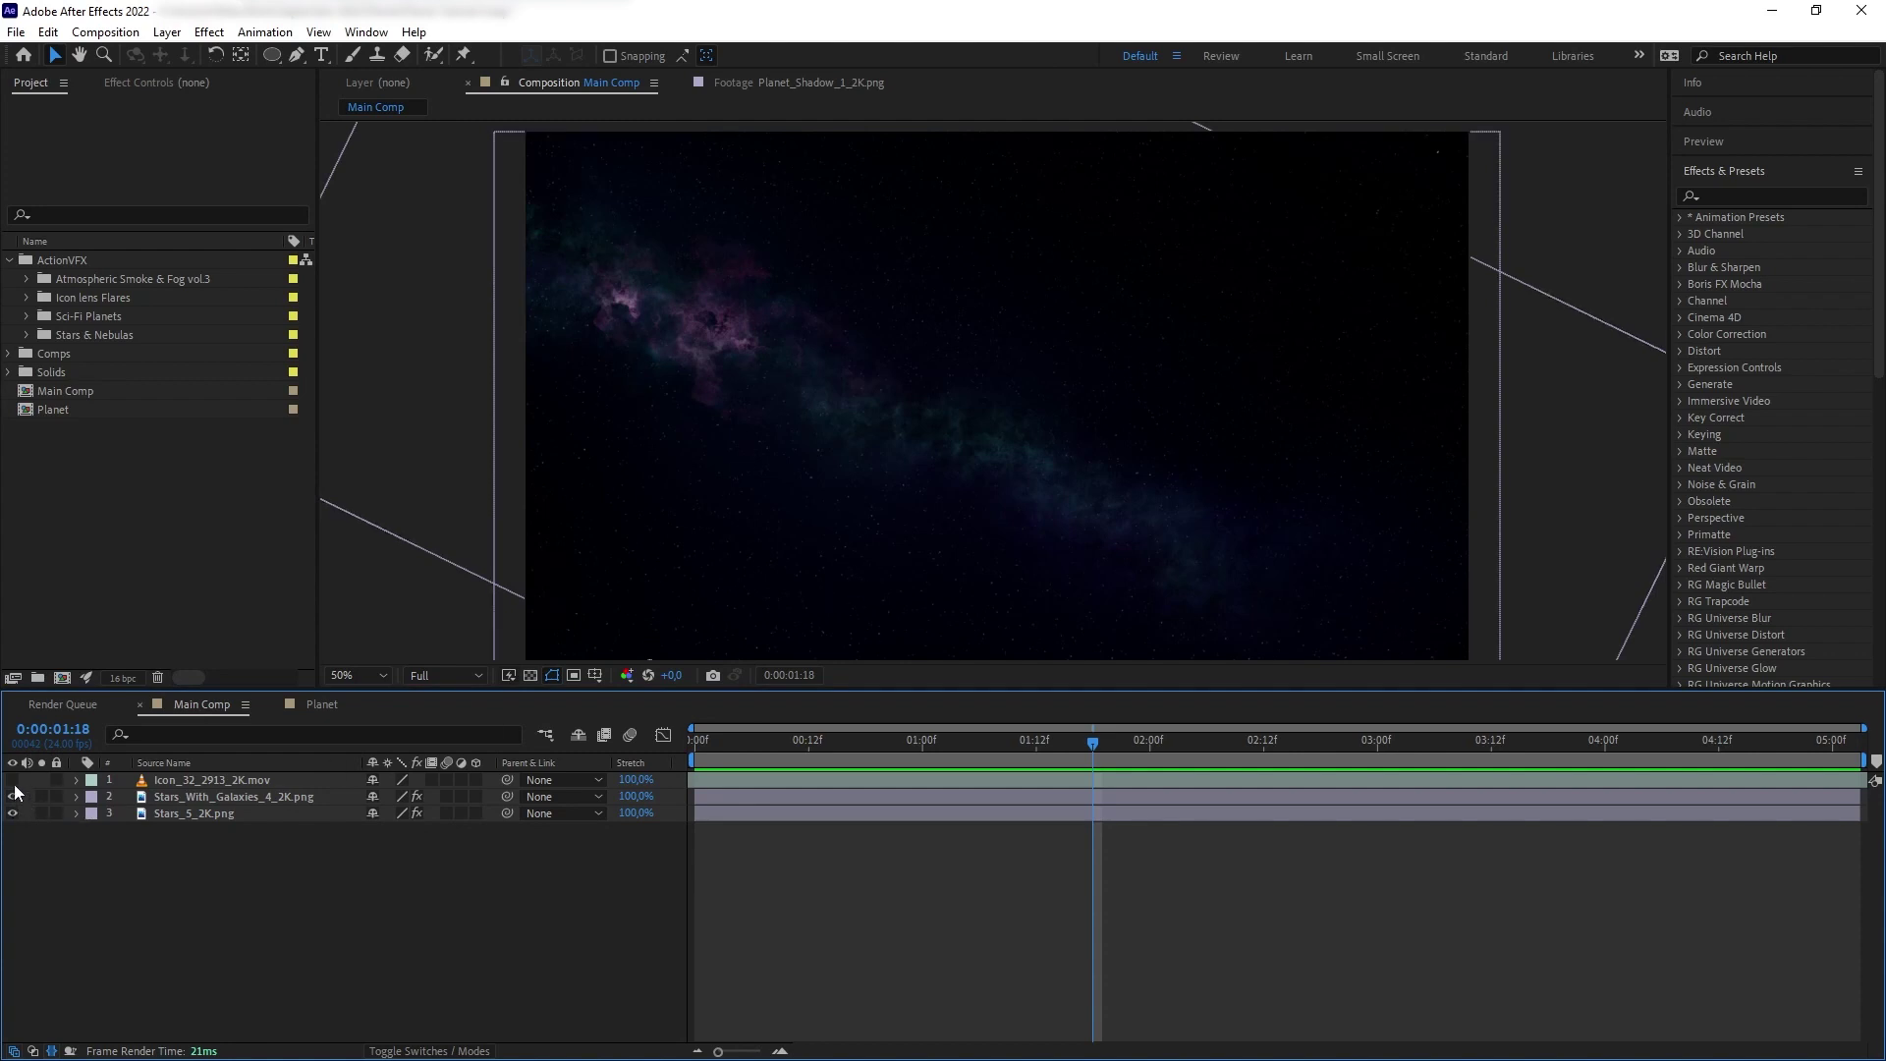
pyautogui.click(12, 780)
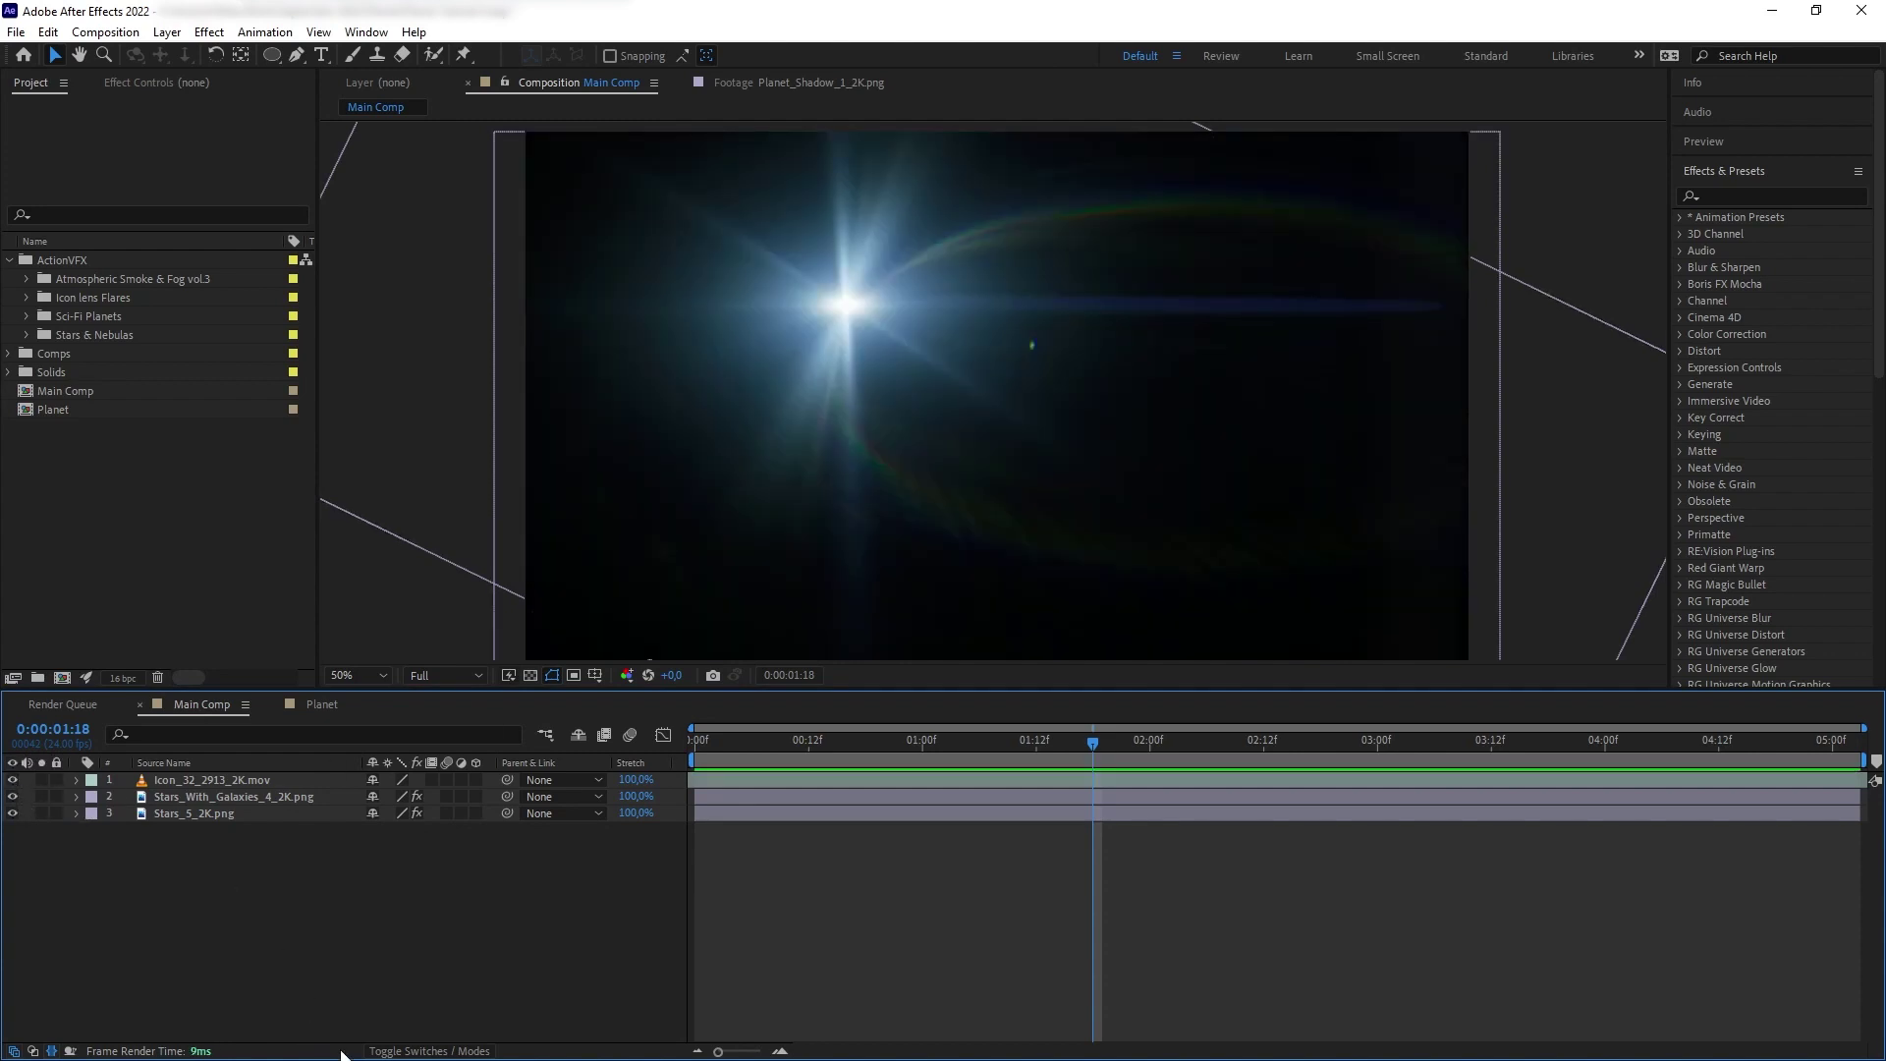
# - Set the lens-flare layer's blend mode to Screen
pyautogui.click(423, 1051)
pyautogui.click(386, 782)
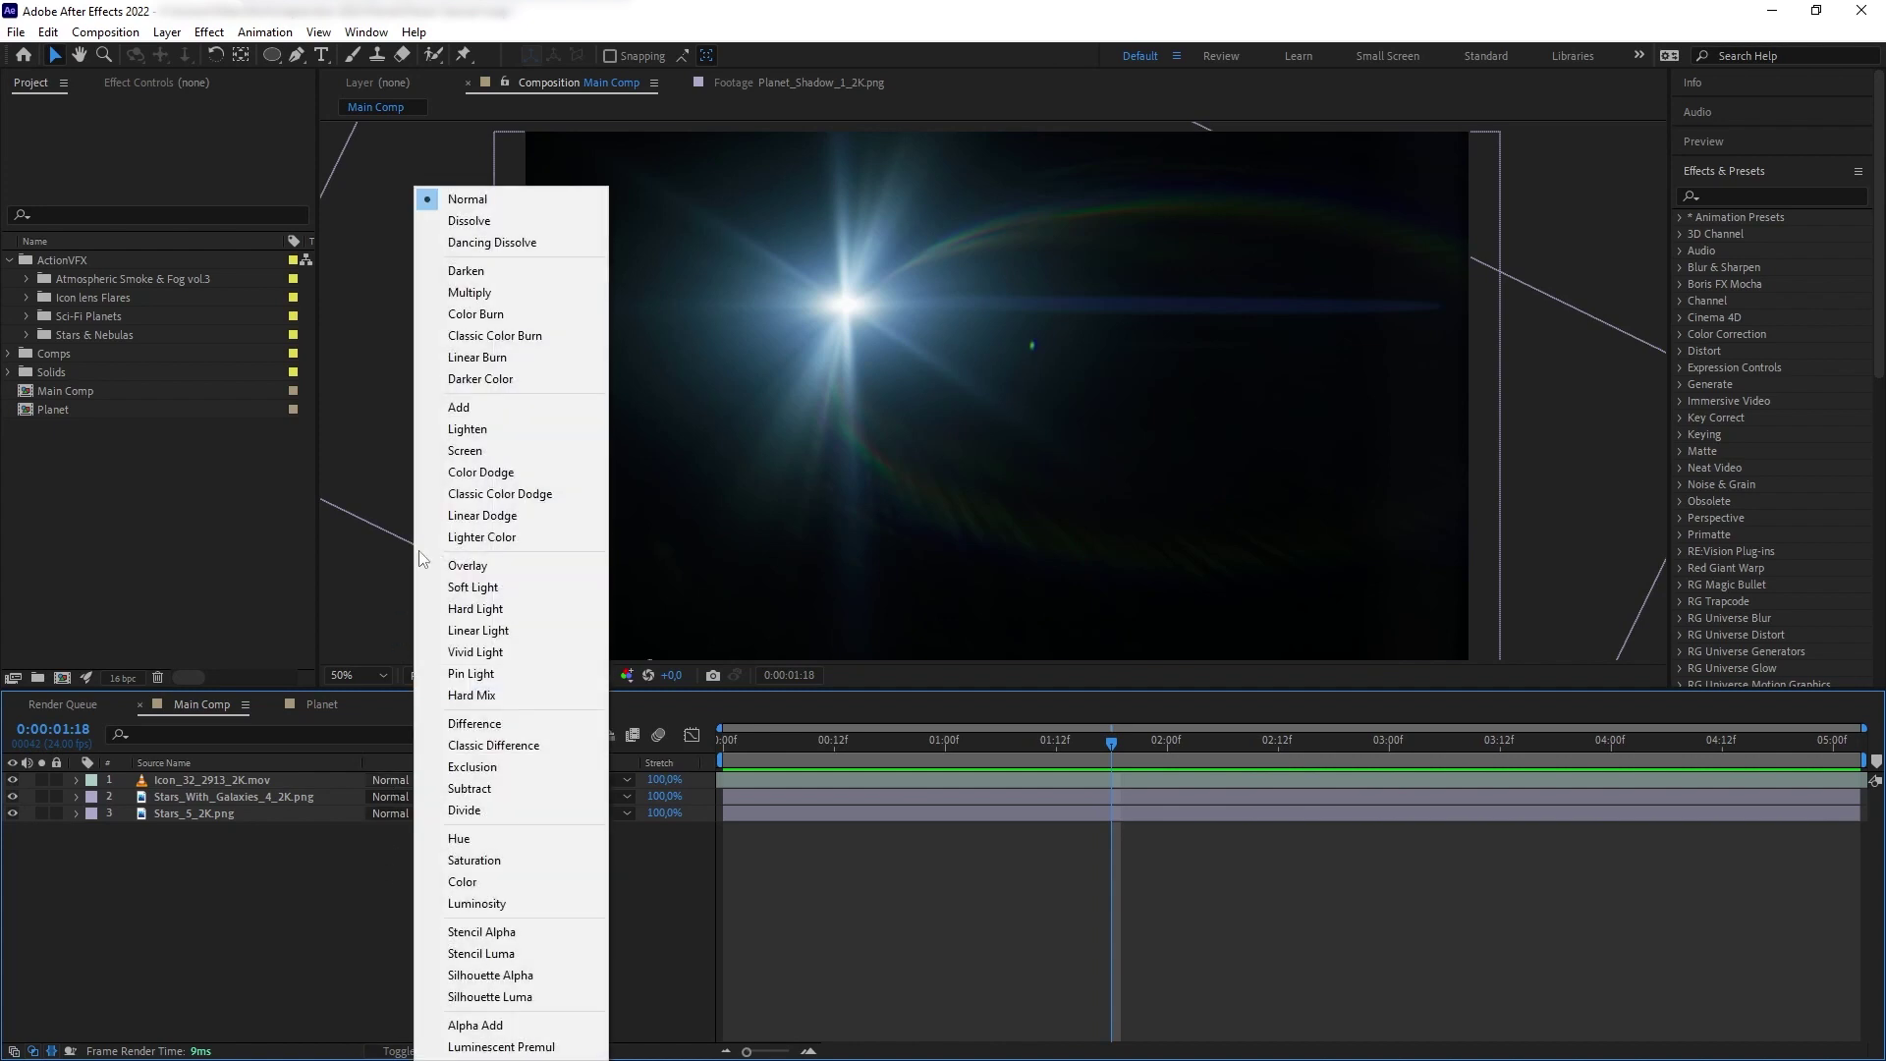
pyautogui.click(486, 451)
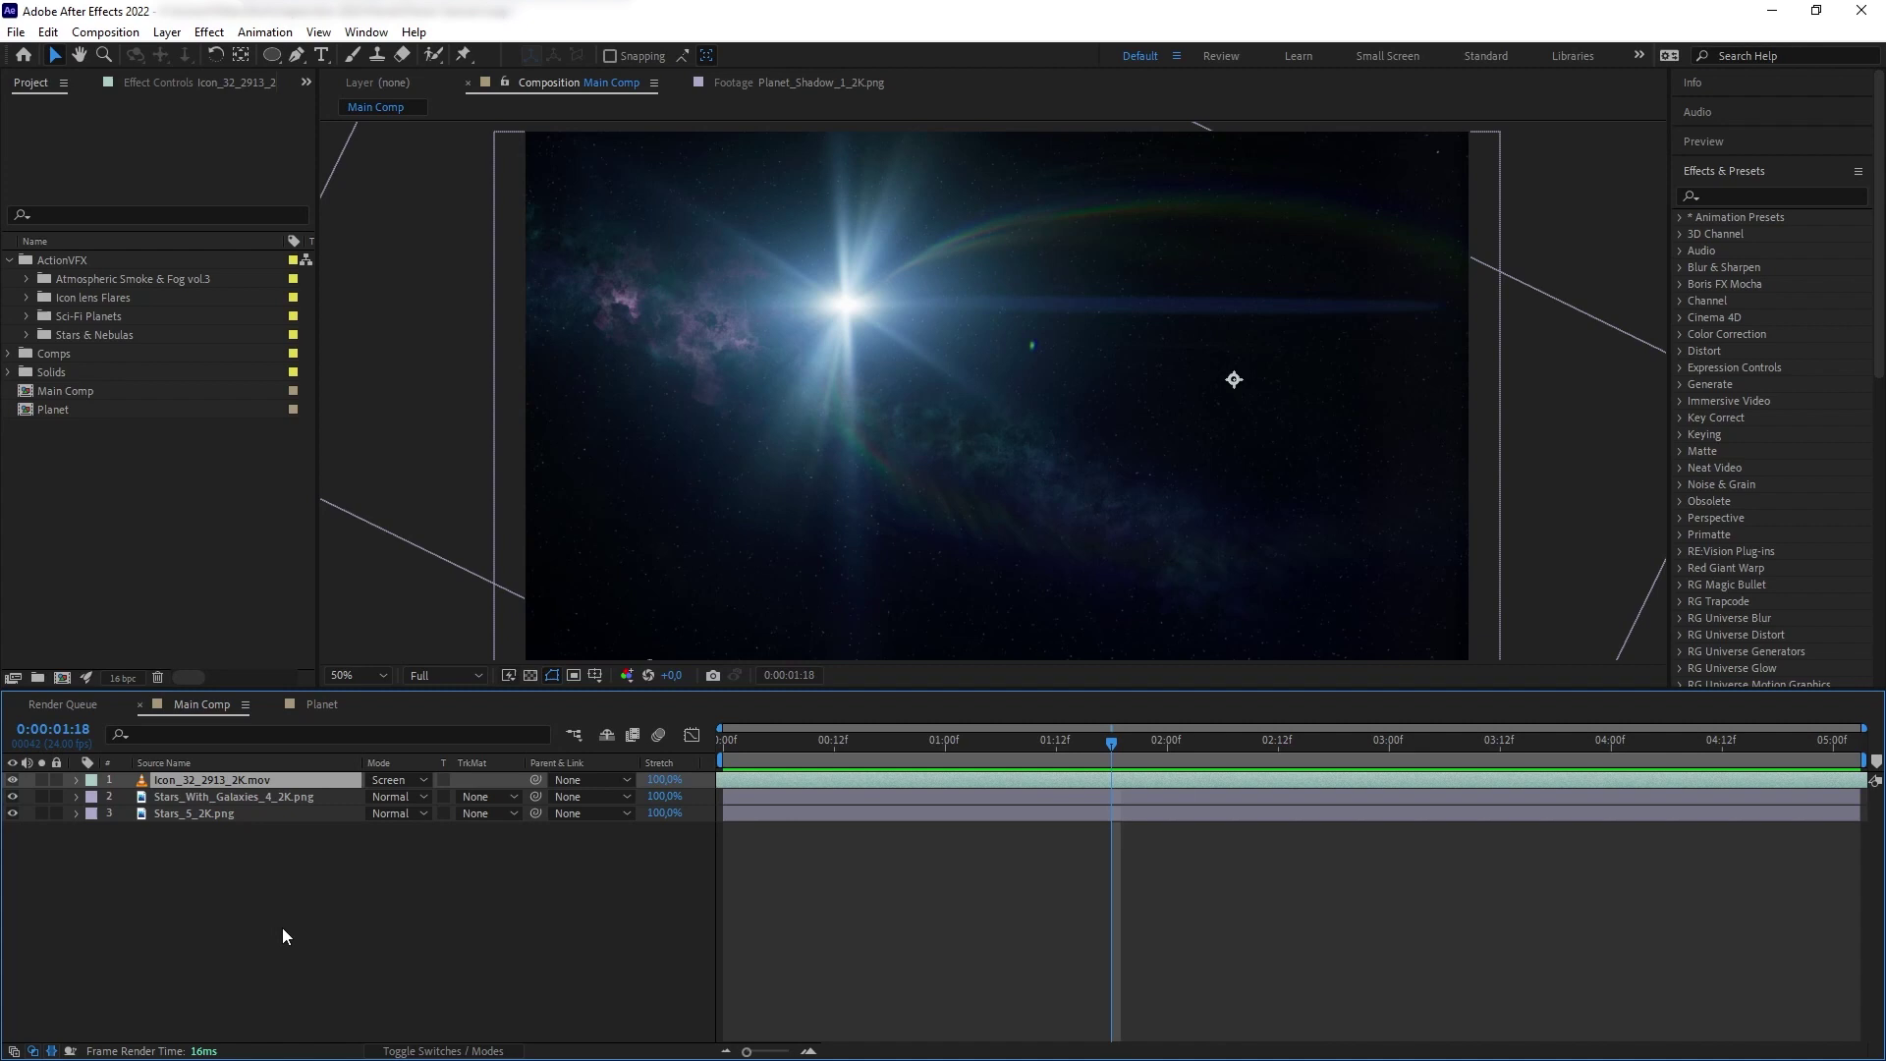
pyautogui.click(57, 411)
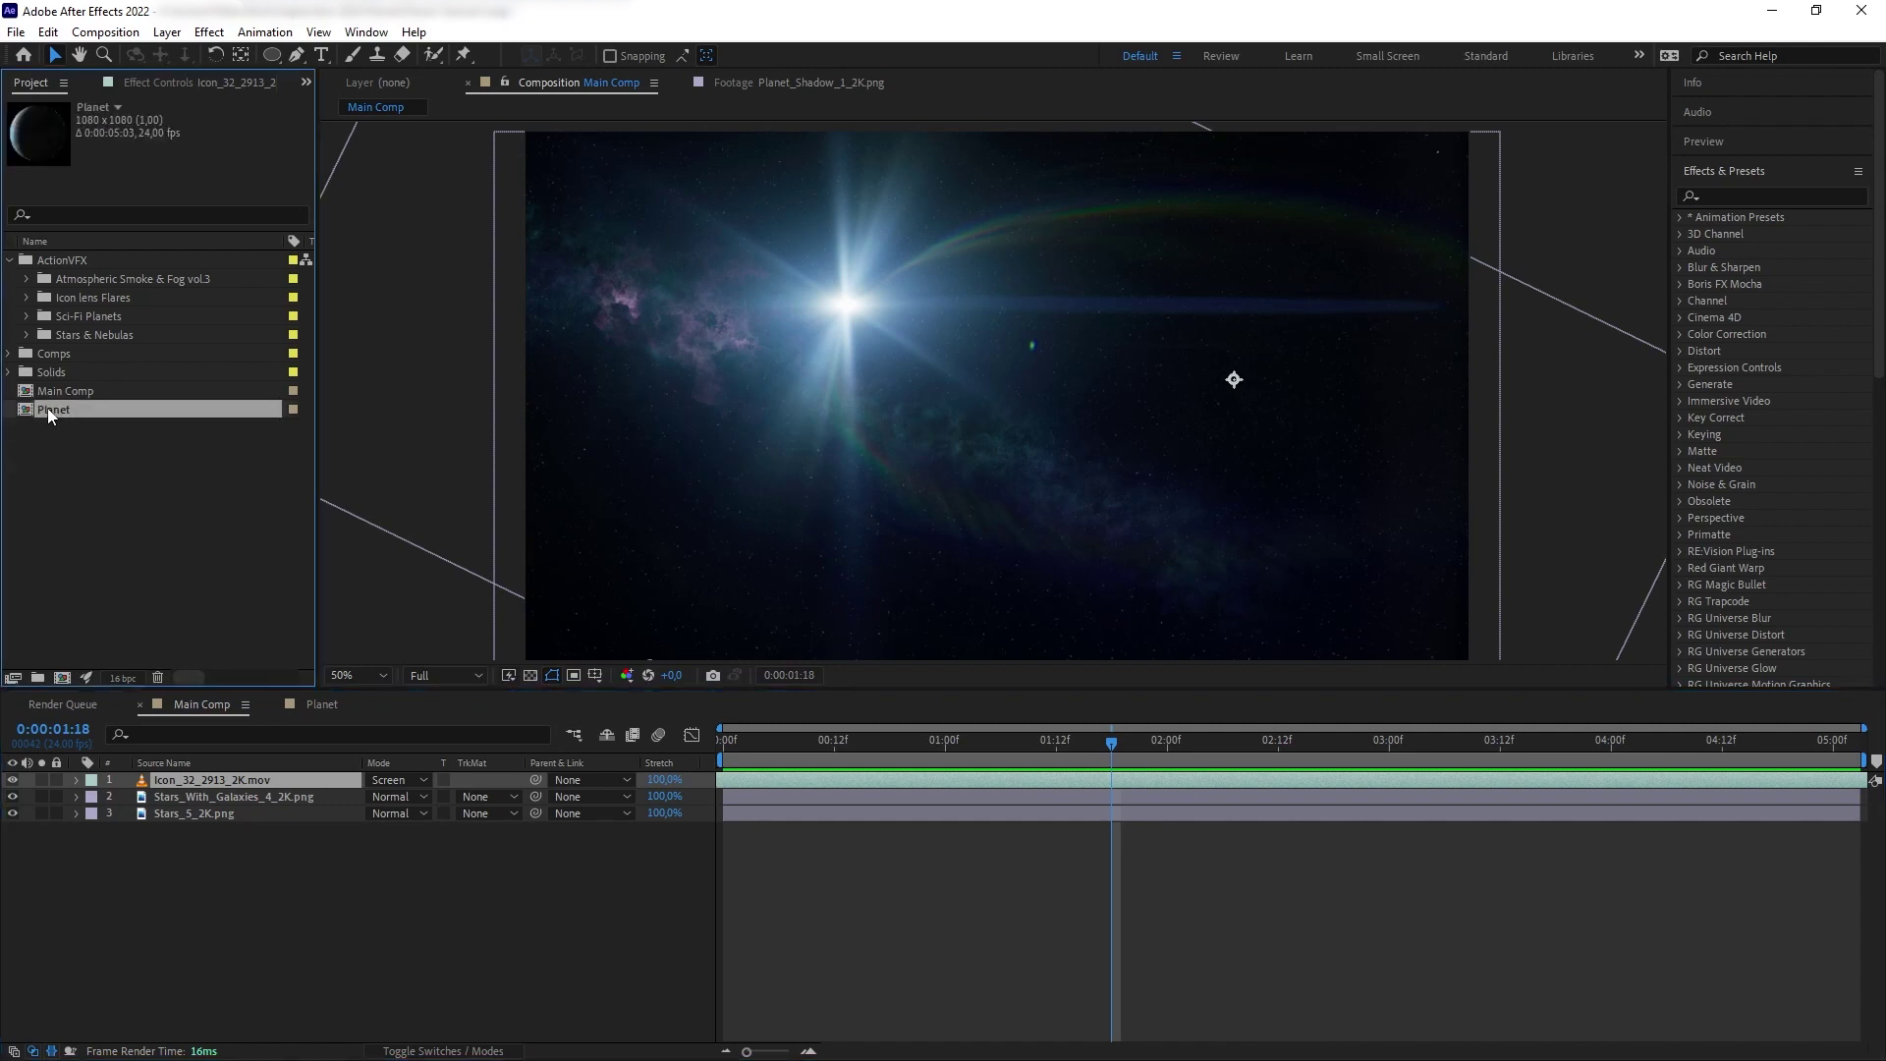
# - Add the Planet comp to Main Comp and move it up and to the right
pyautogui.moveTo(47, 409); pyautogui.dragTo(242, 786)
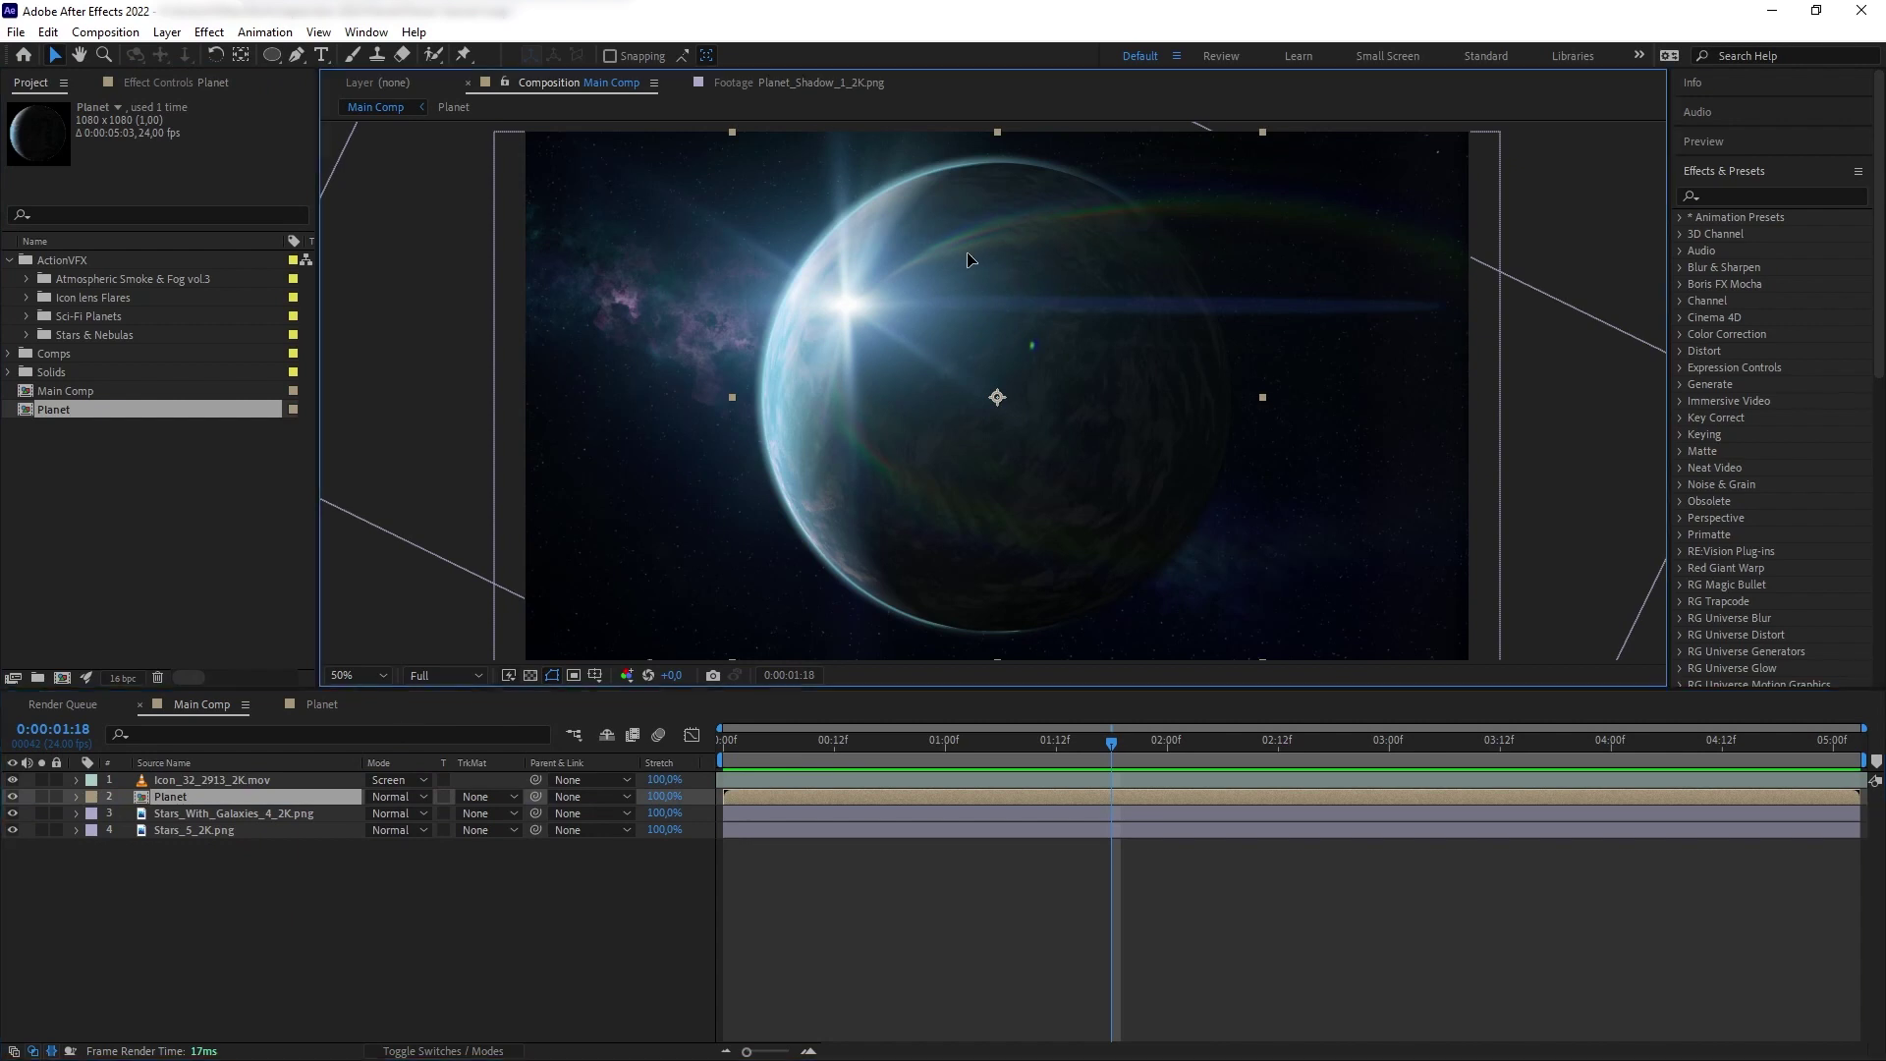
pyautogui.moveTo(968, 258); pyautogui.dragTo(1324, 415)
pyautogui.moveTo(1455, 470); pyautogui.dragTo(1496, 365)
# - Add a new camera layer, Camera 1, with default settings
pyautogui.click(167, 31)
pyautogui.moveTo(196, 50)
pyautogui.click(609, 126)
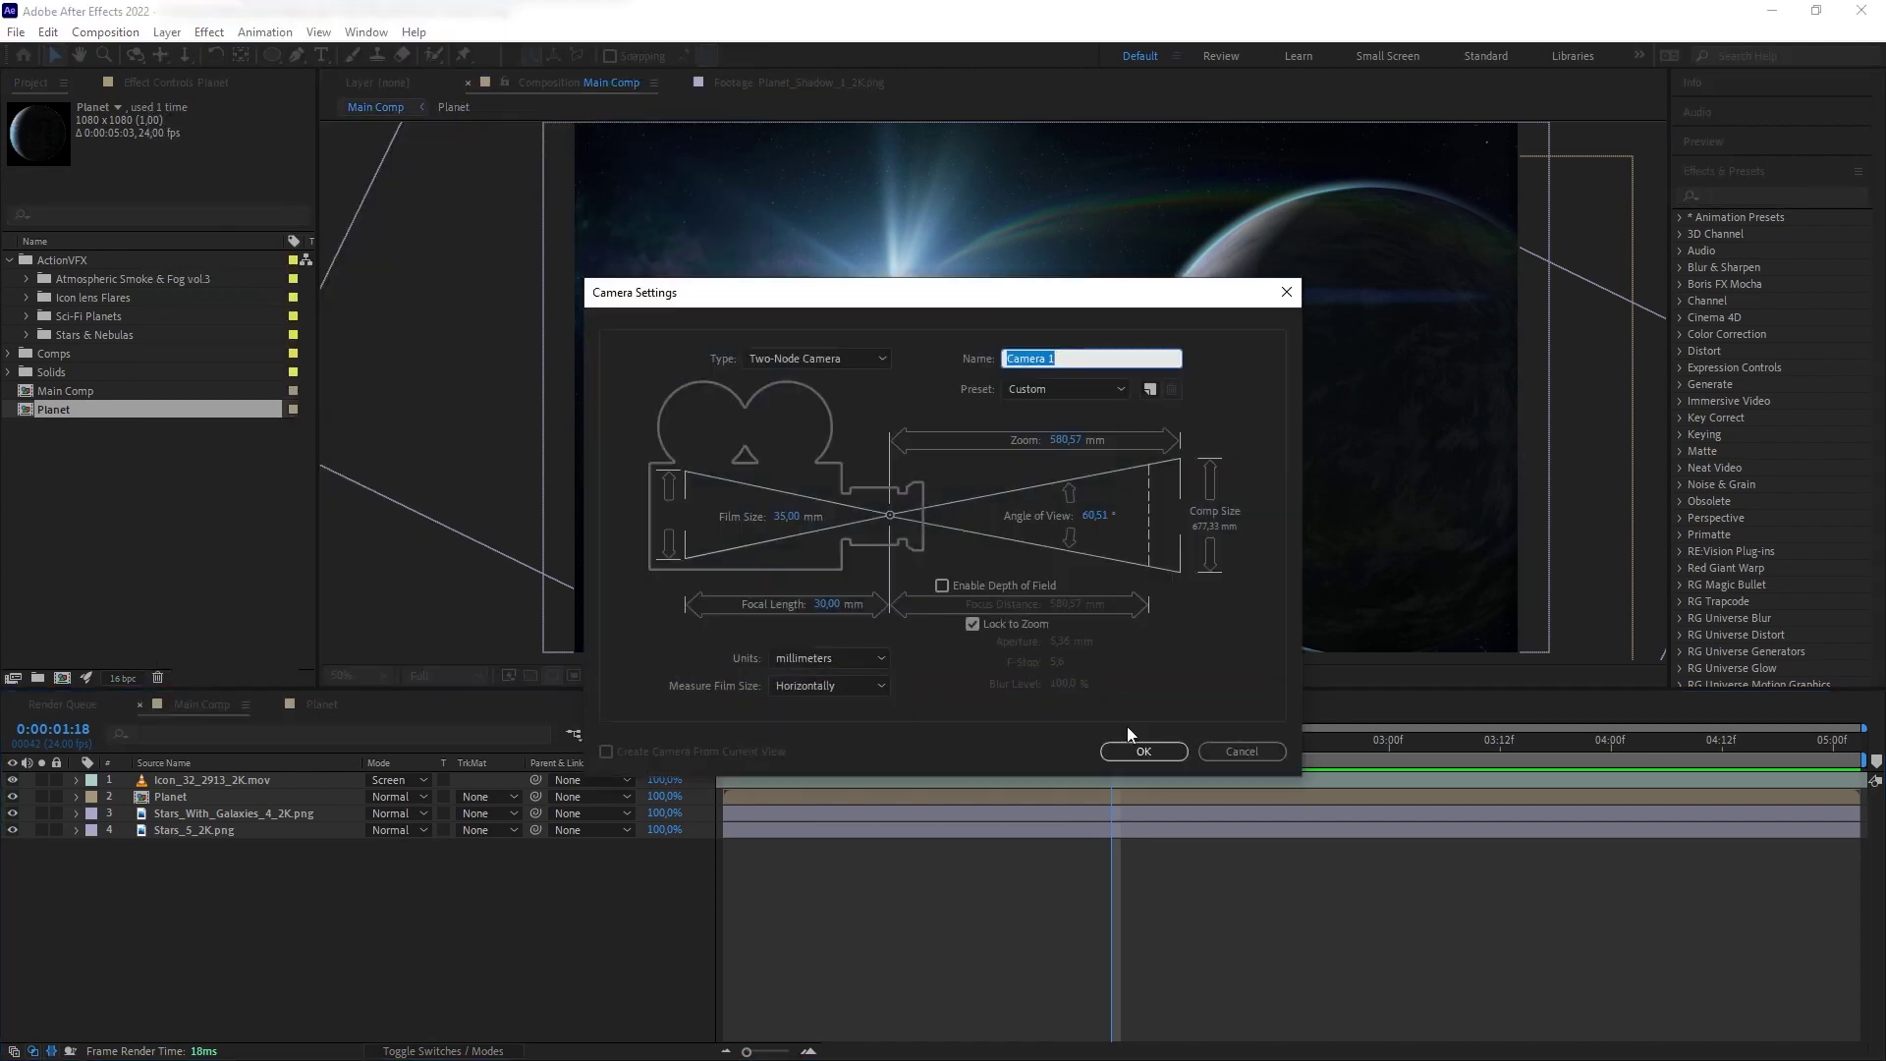
pyautogui.click(1138, 751)
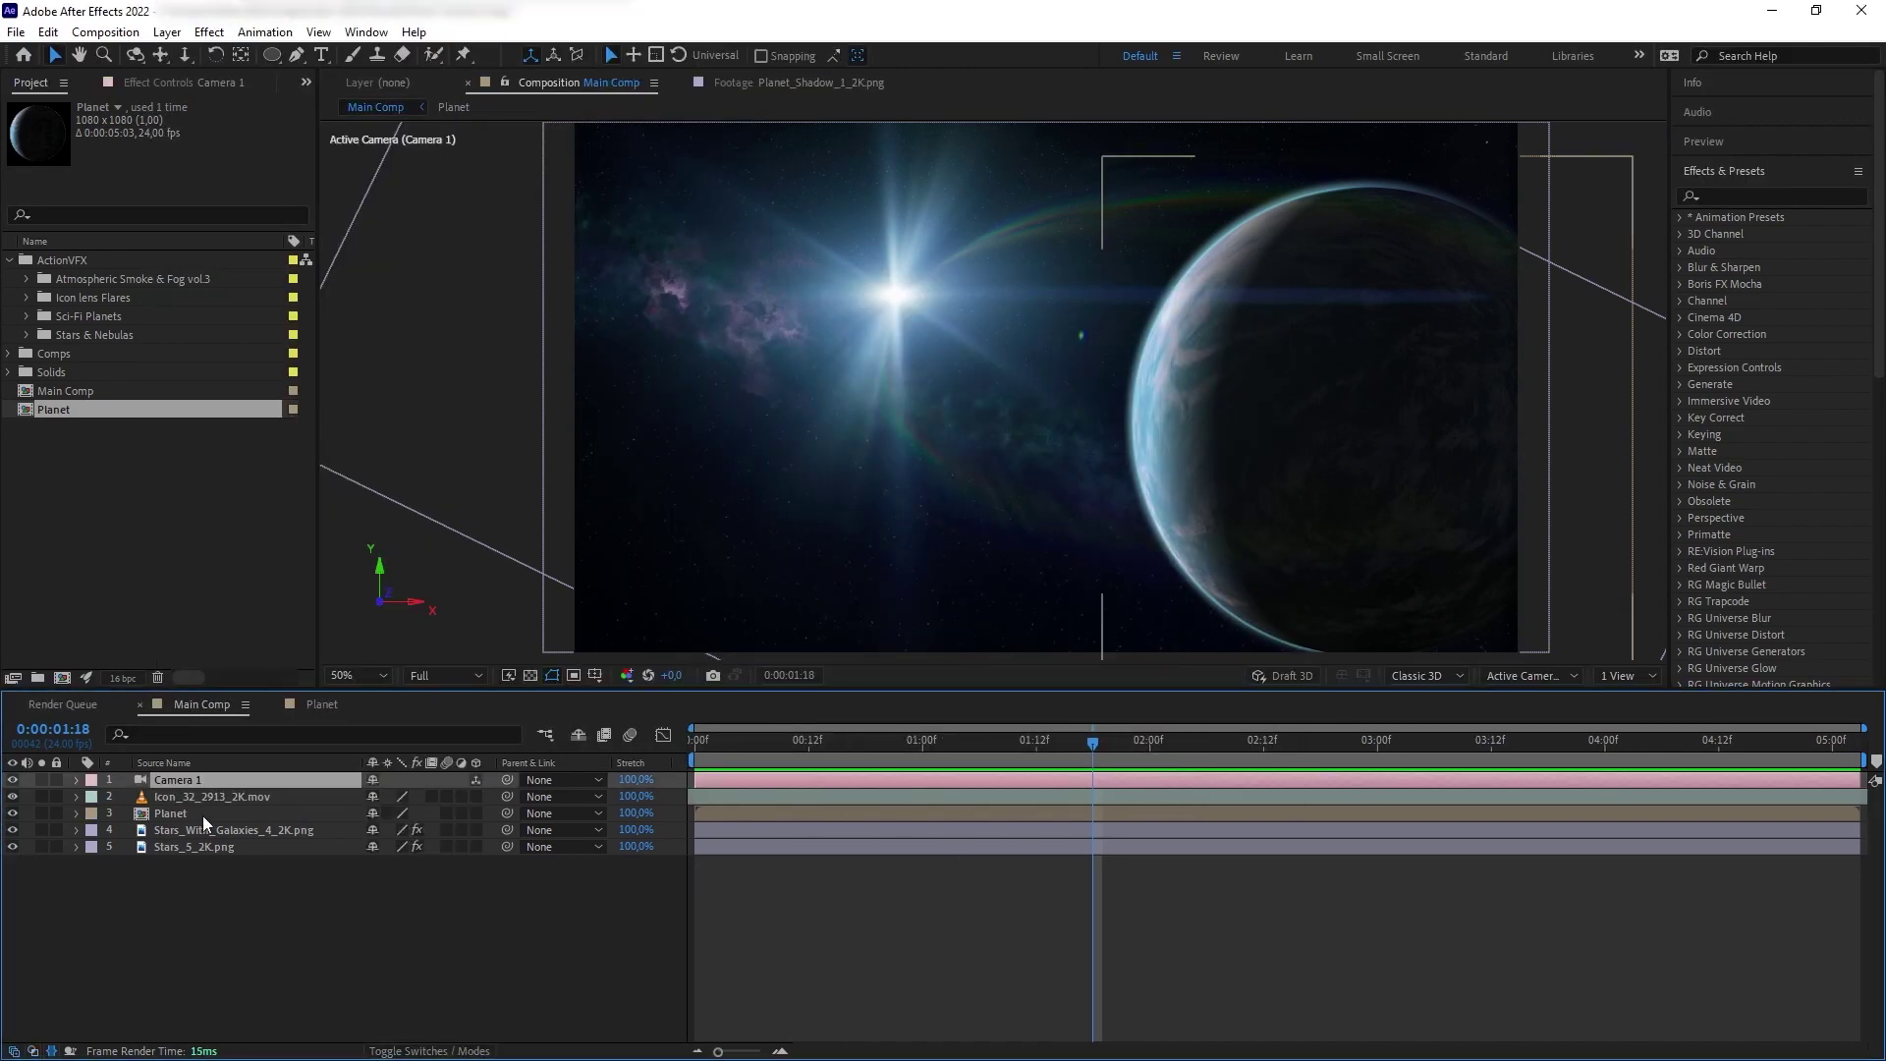
# - Make the Planet and both star layers 3D and scale the stars to 901% and 865%
pyautogui.click(202, 815)
pyautogui.click(476, 813)
pyautogui.moveTo(475, 829); pyautogui.dragTo(475, 846)
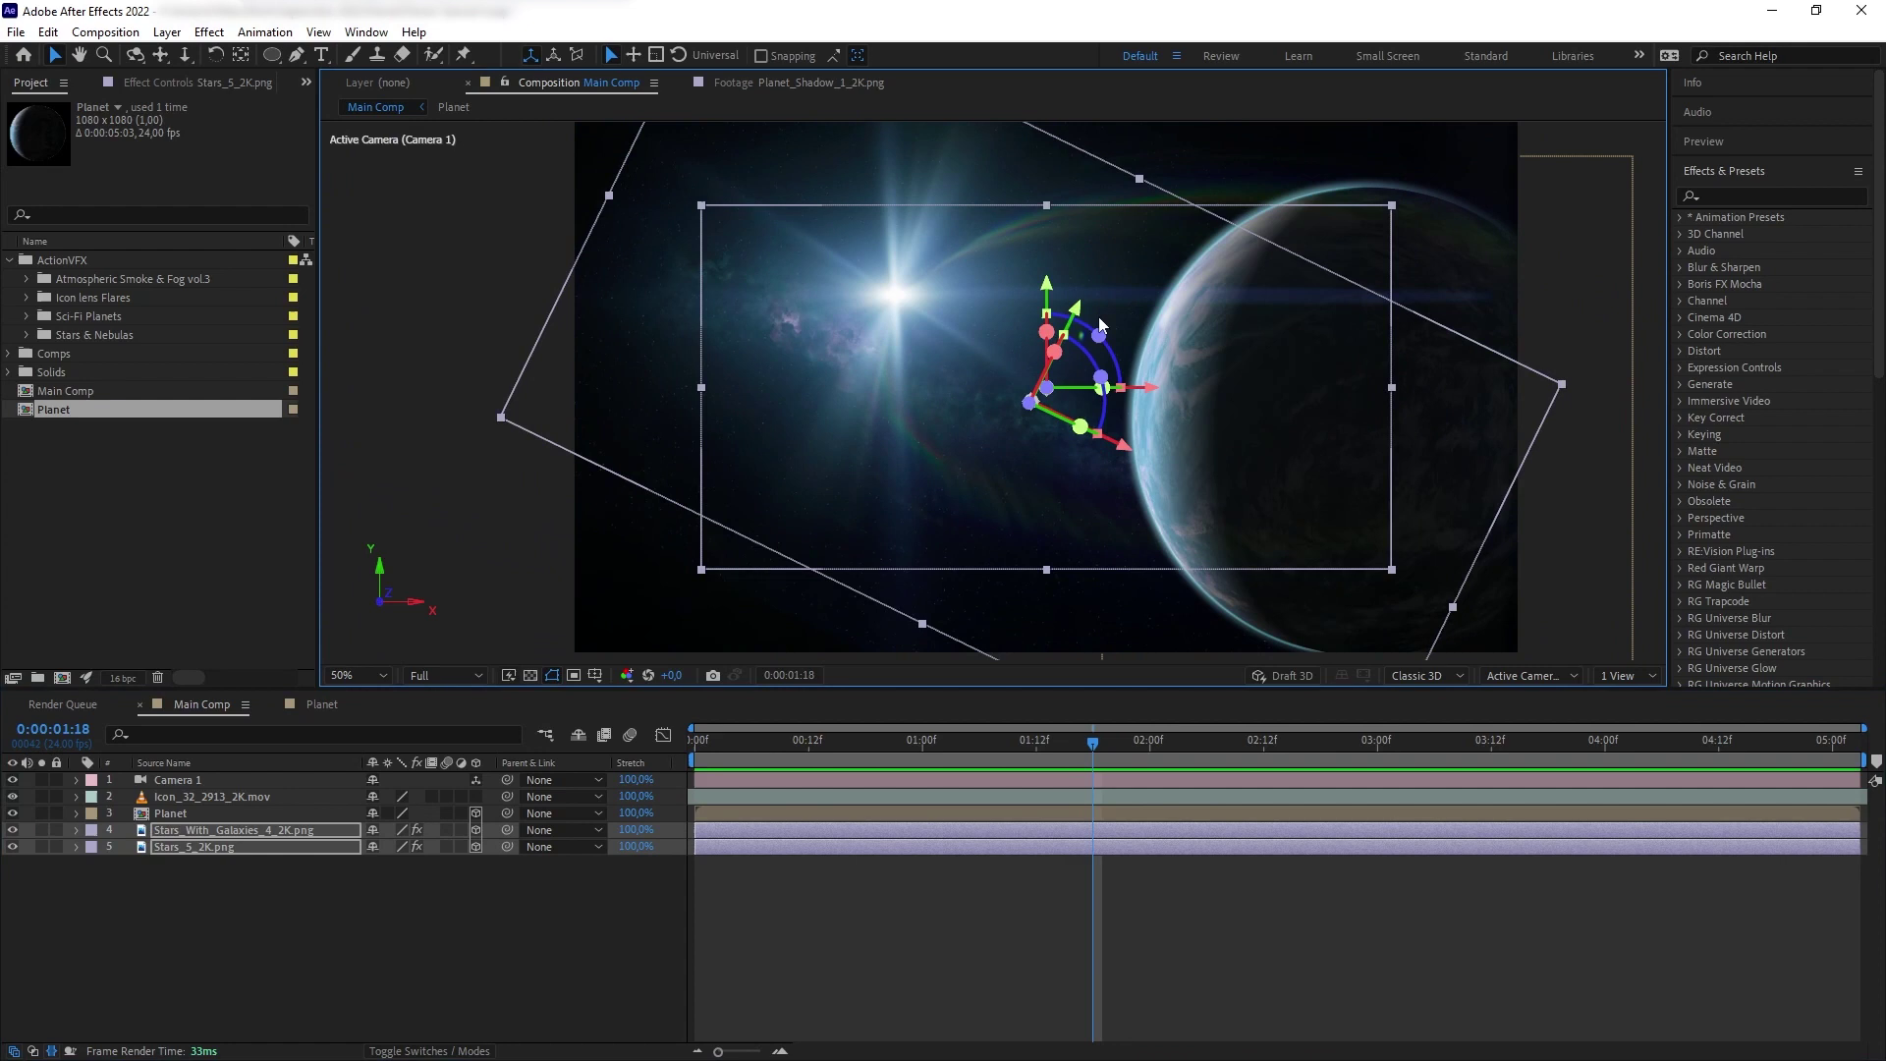
pyautogui.moveTo(1100, 324); pyautogui.dragTo(1081, 354)
pyautogui.press('s')
pyautogui.moveTo(452, 880); pyautogui.dragTo(1189, 843)
# - Push the planet back in depth and orbit Camera 1 around the scene
pyautogui.click(187, 815)
pyautogui.moveTo(1416, 441)
pyautogui.mouseDown()
pyautogui.moveTo(1317, 413)
pyautogui.moveTo(1431, 425)
pyautogui.mouseUp()
pyautogui.click(173, 779)
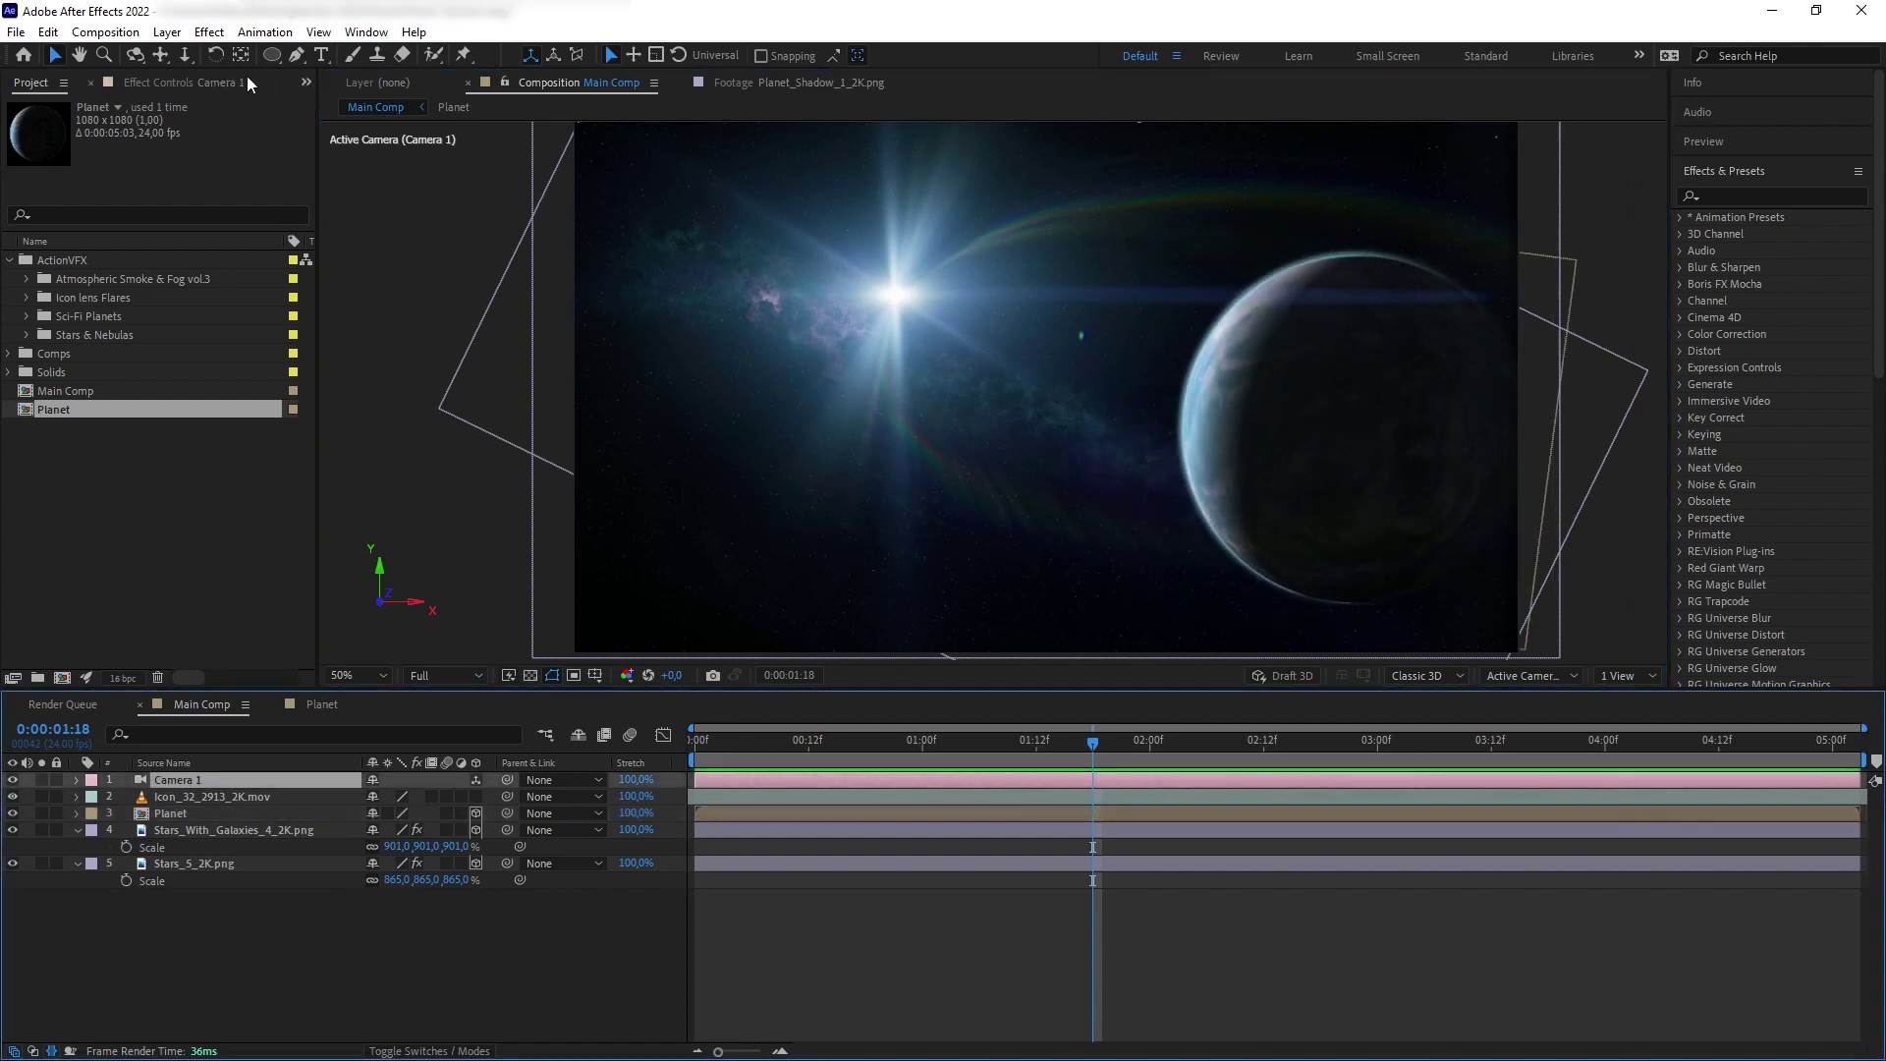
pyautogui.click(138, 55)
pyautogui.moveTo(652, 308); pyautogui.dragTo(1145, 486)
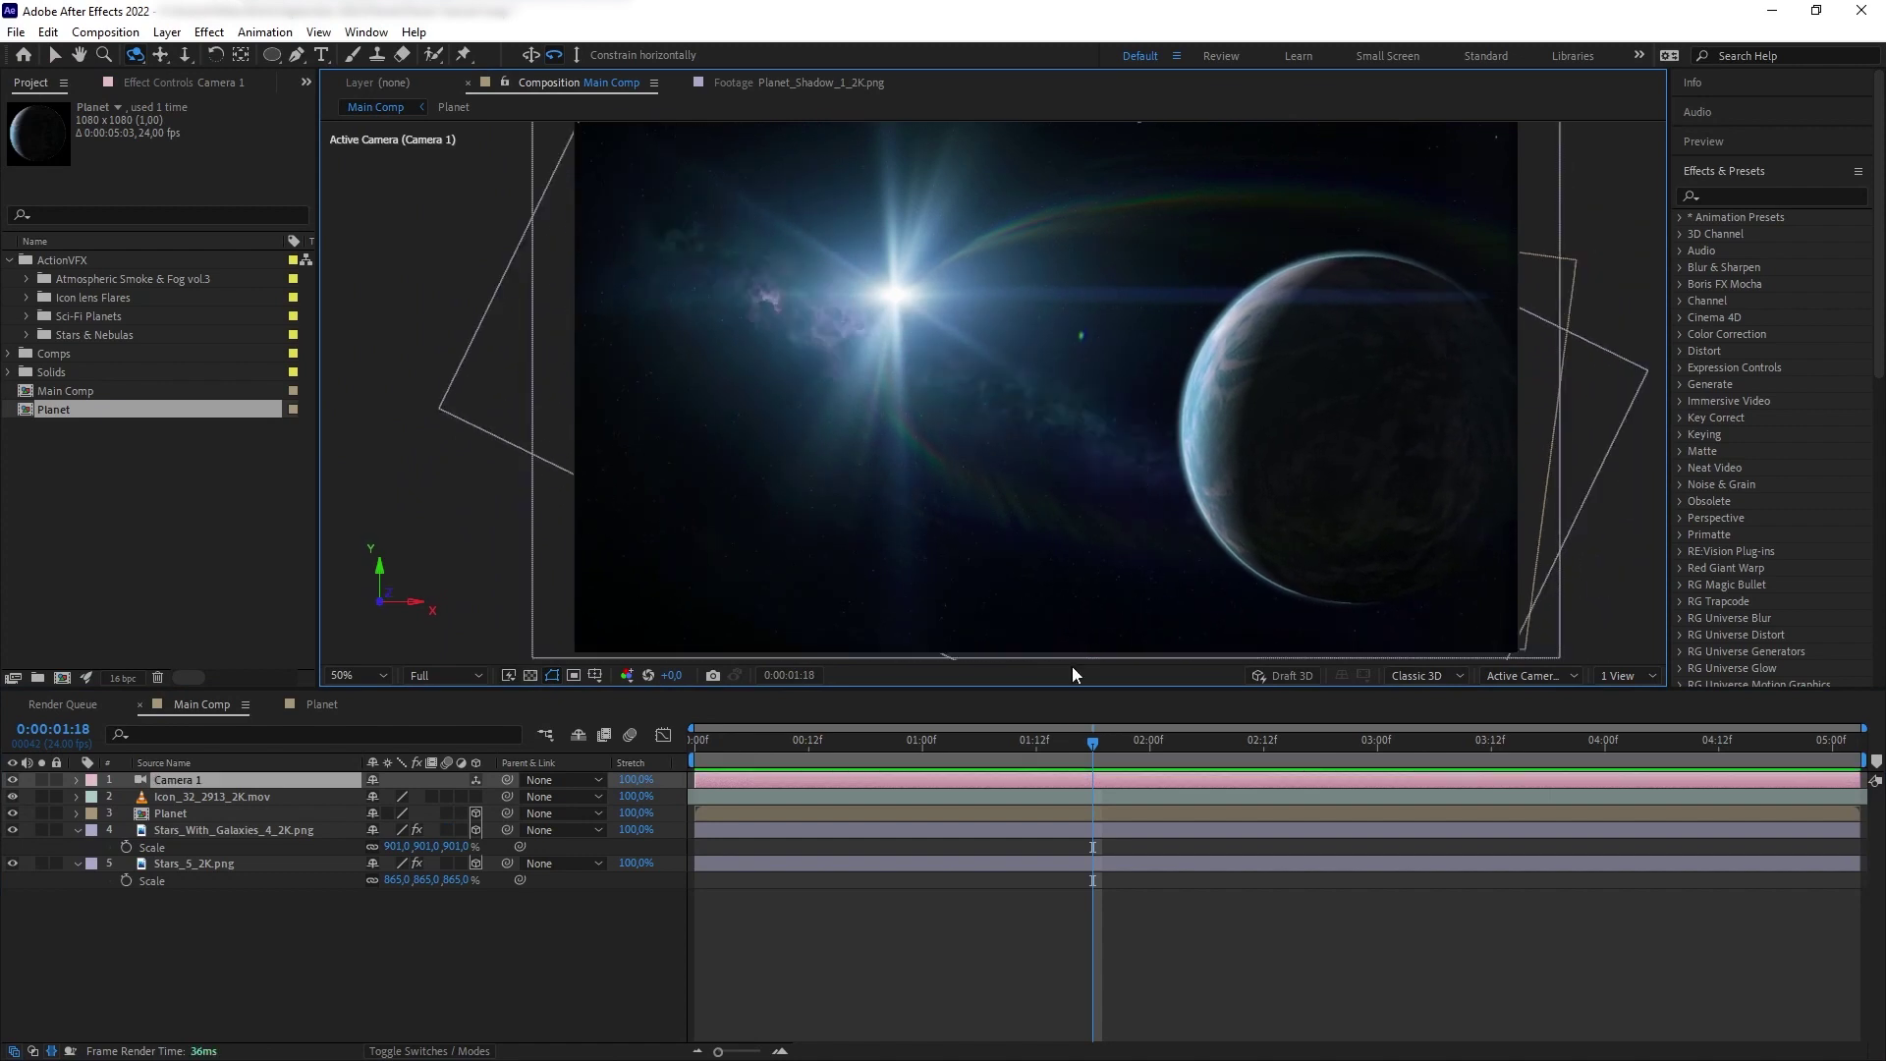
pyautogui.click(161, 814)
# - Set the Planet layer's Auto-Orient option to Orient Towards Camera
pyautogui.rightClick(161, 820)
pyautogui.moveTo(309, 326)
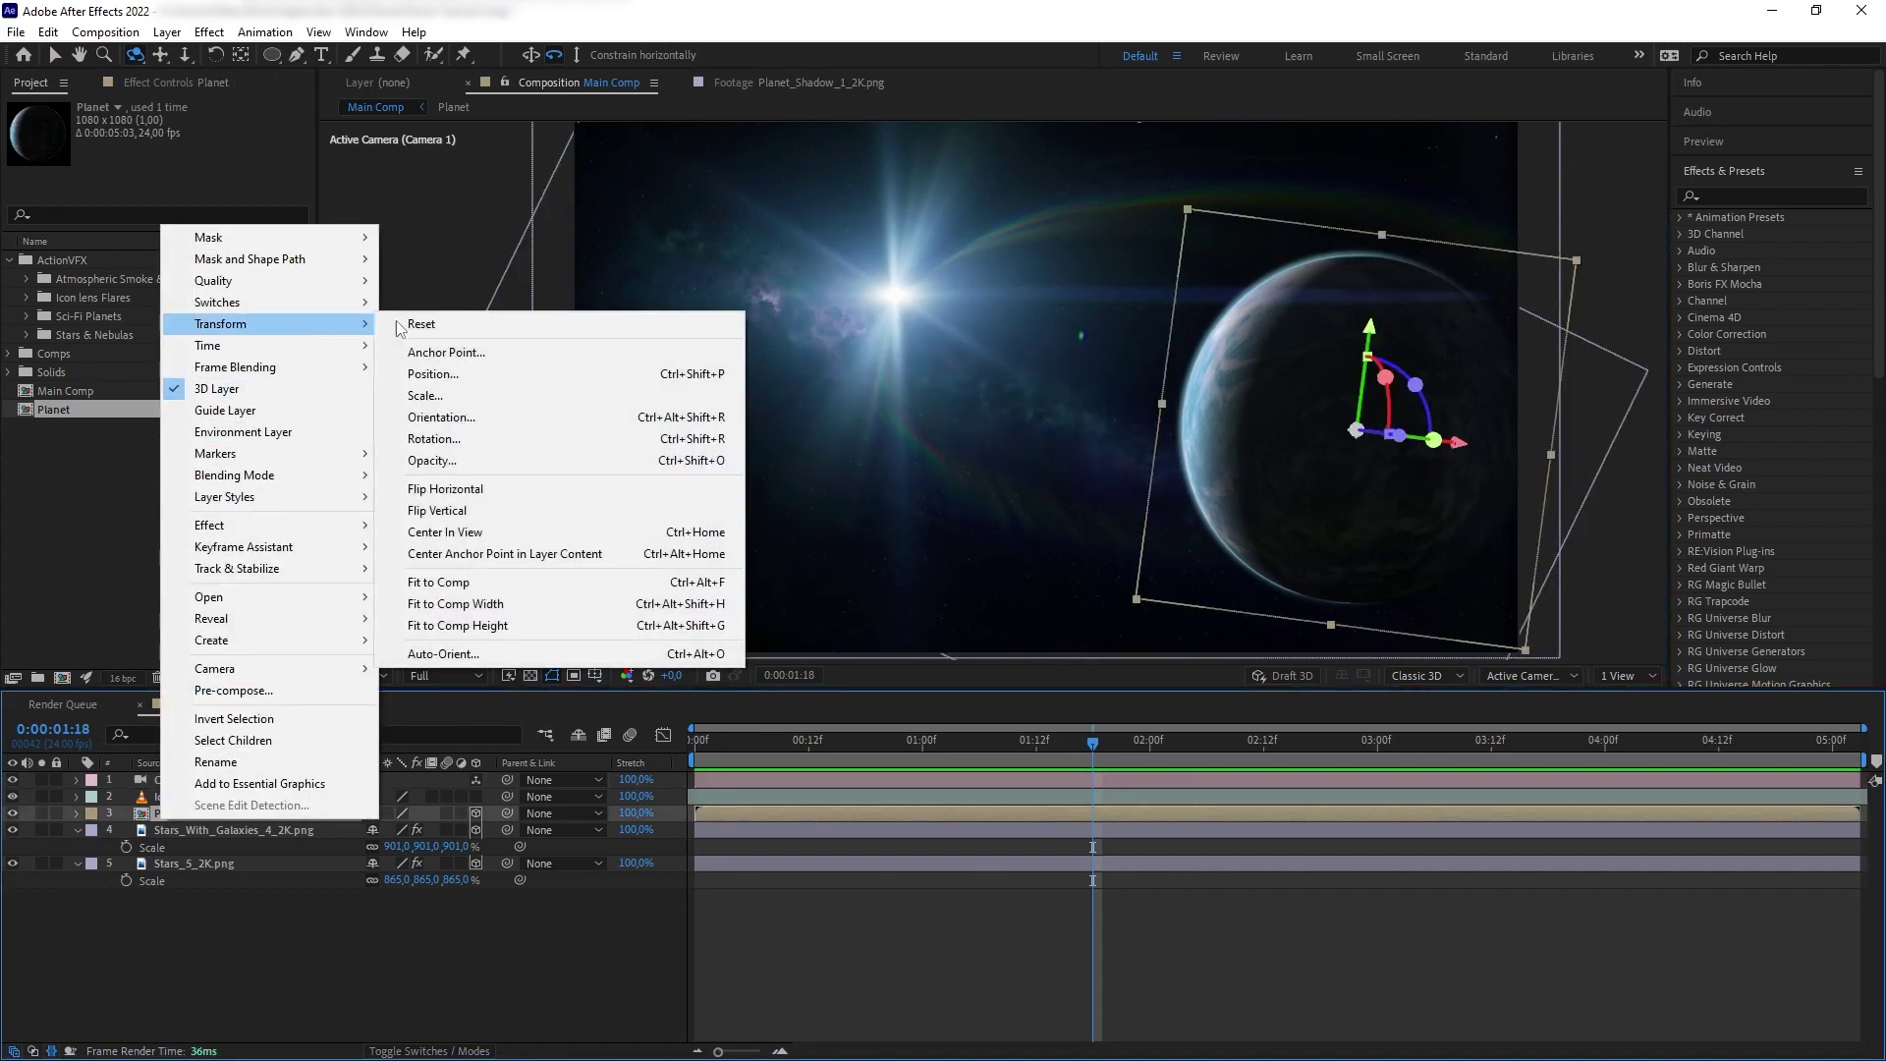
pyautogui.click(538, 661)
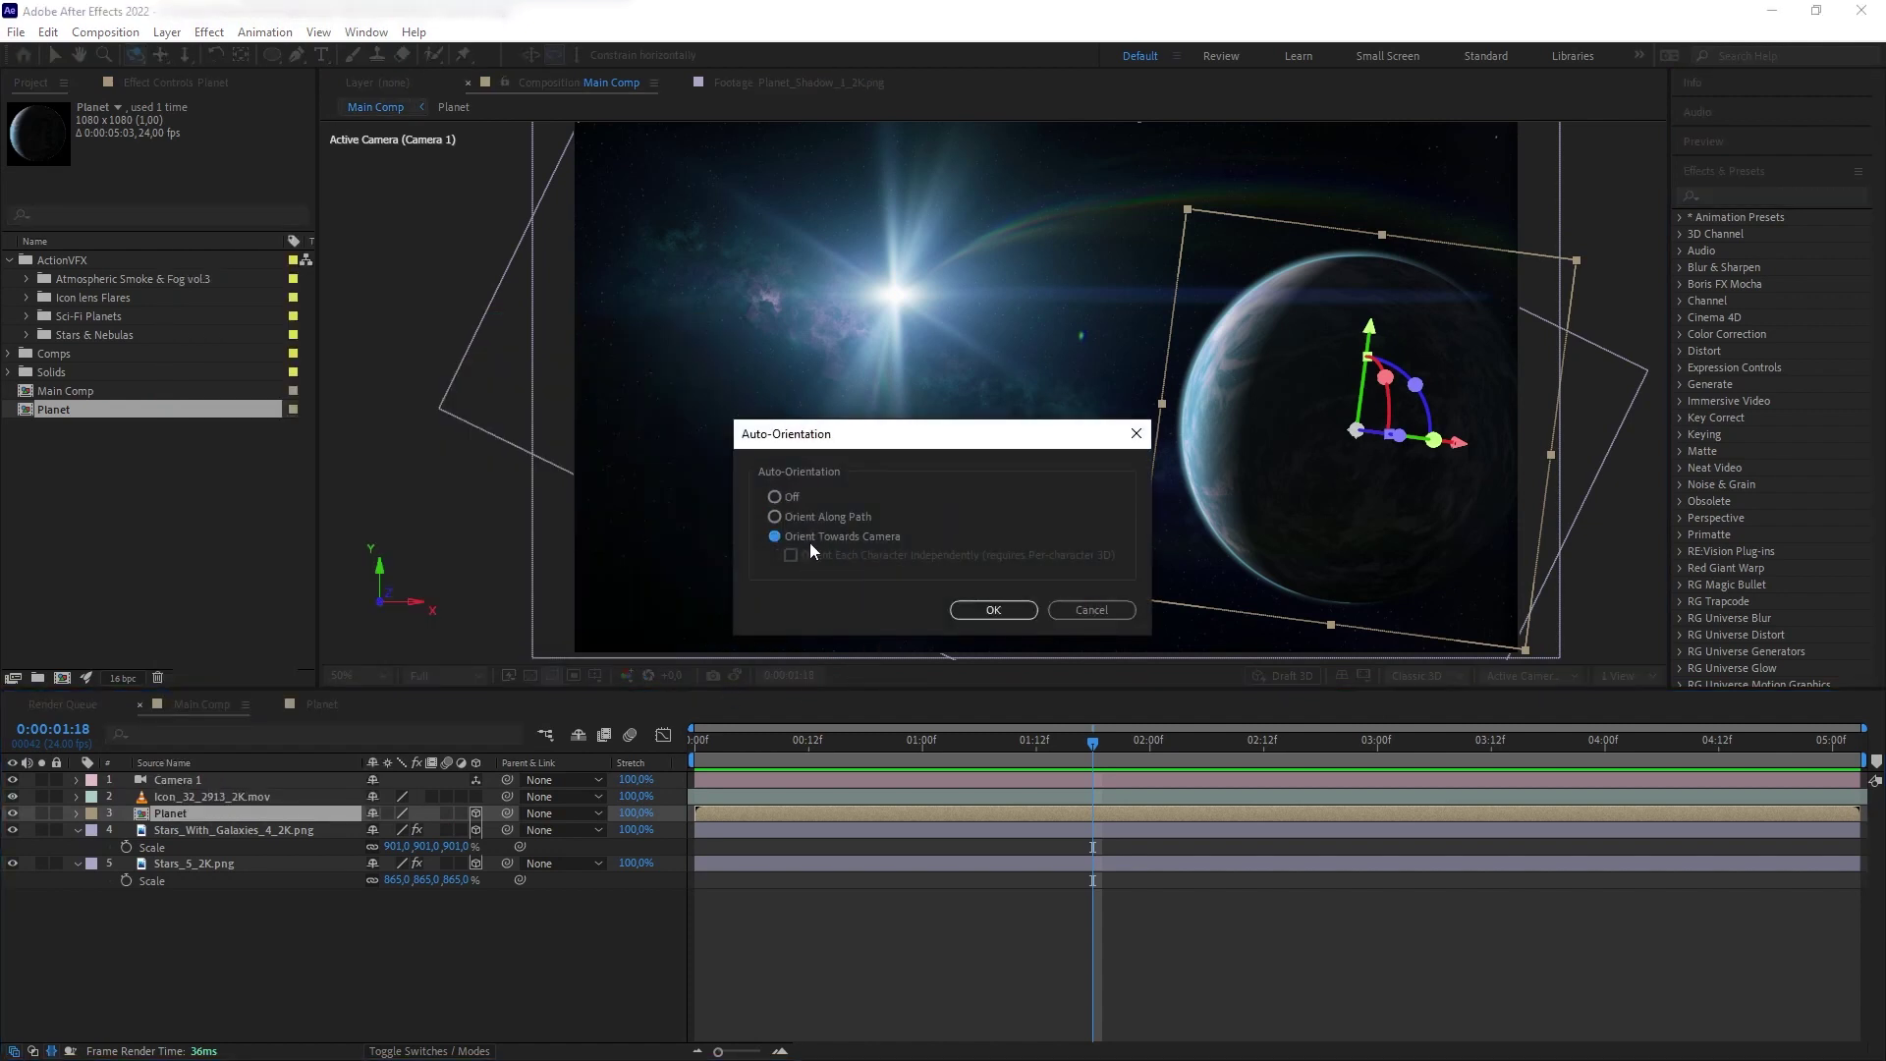
pyautogui.click(993, 610)
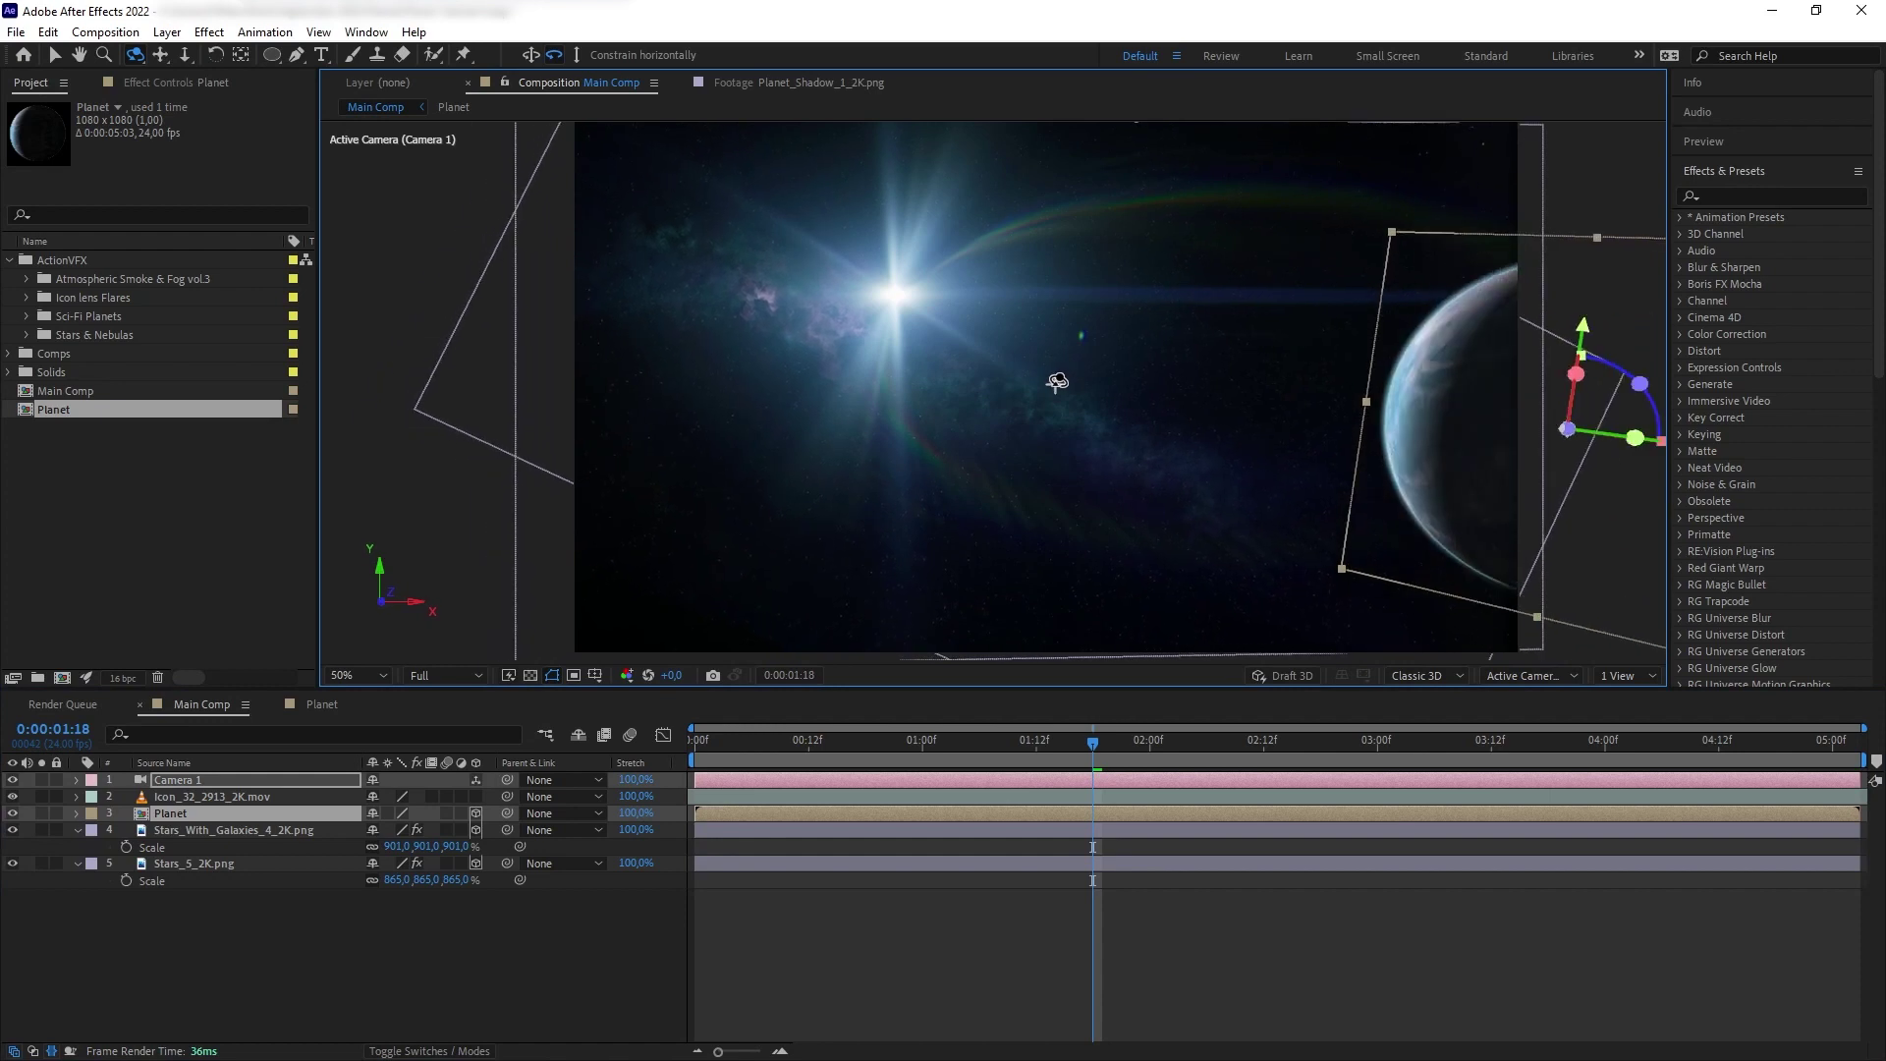
pyautogui.scroll(-4, 1054, 380)
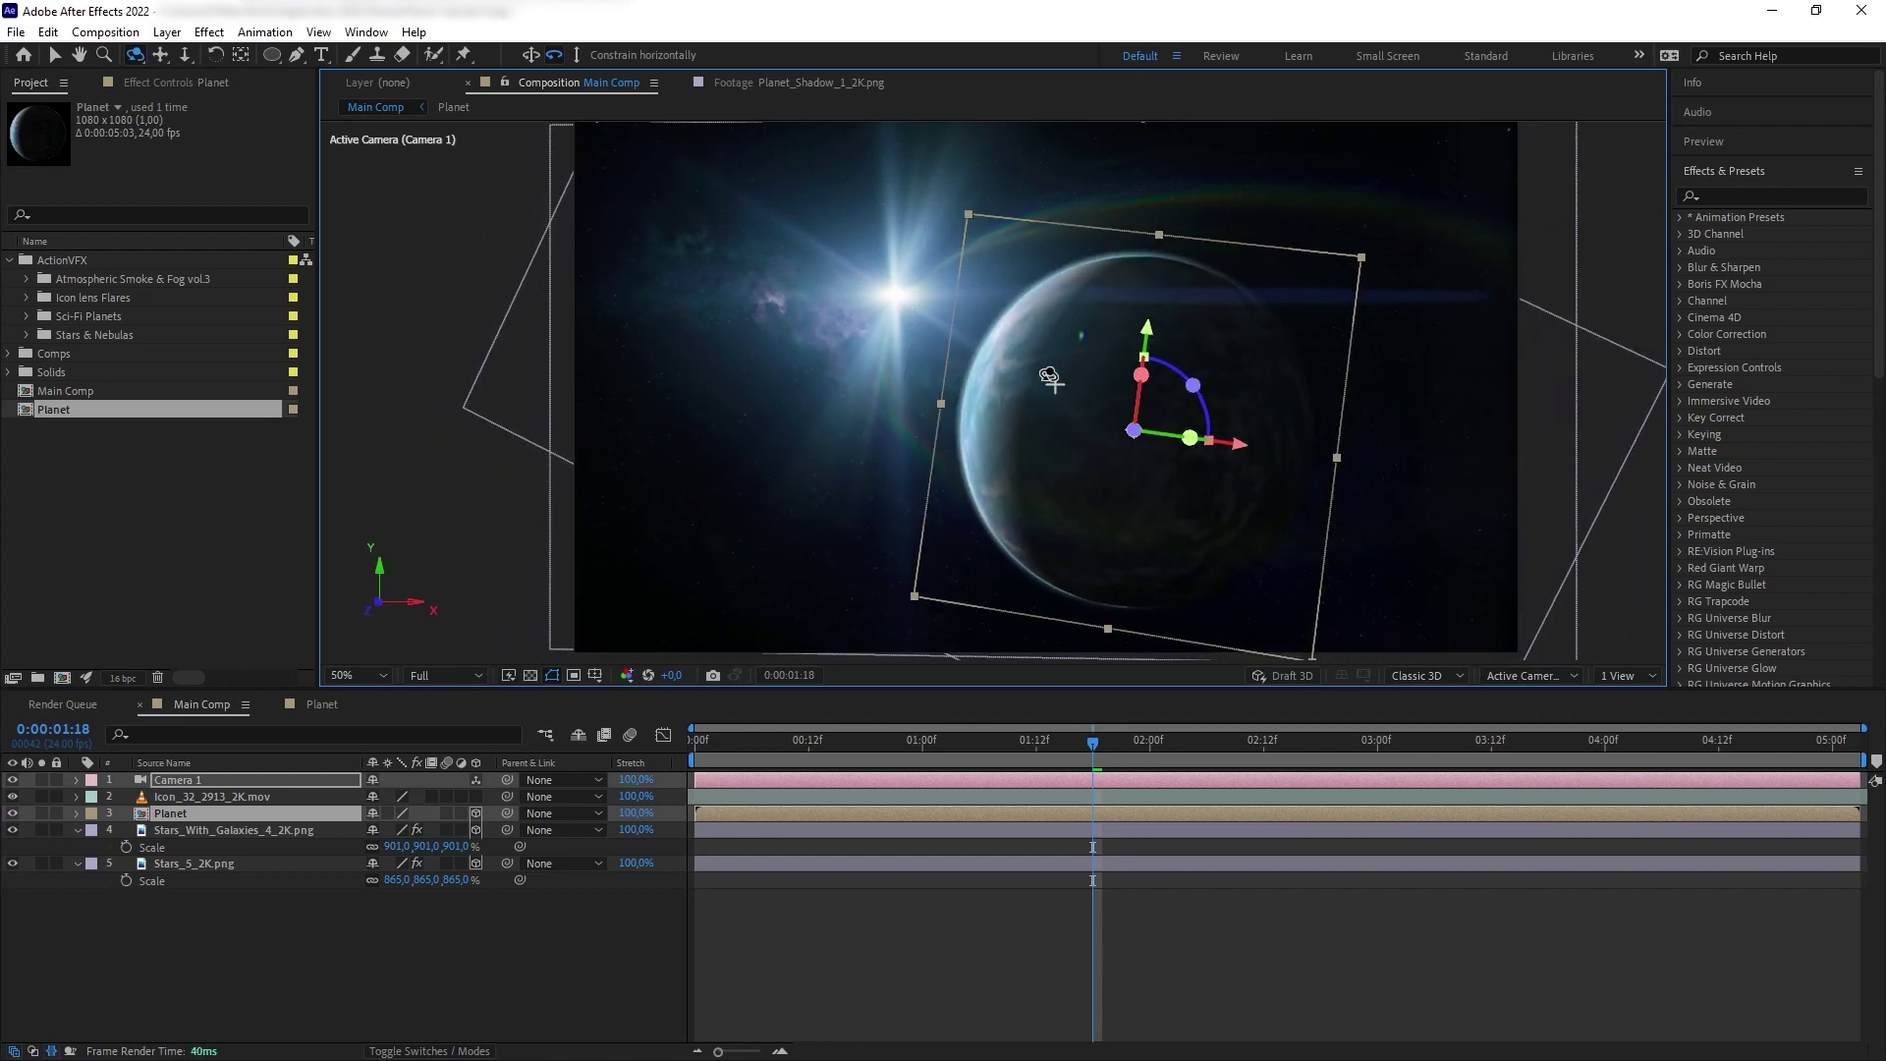
pyautogui.scroll(-6, 1053, 380)
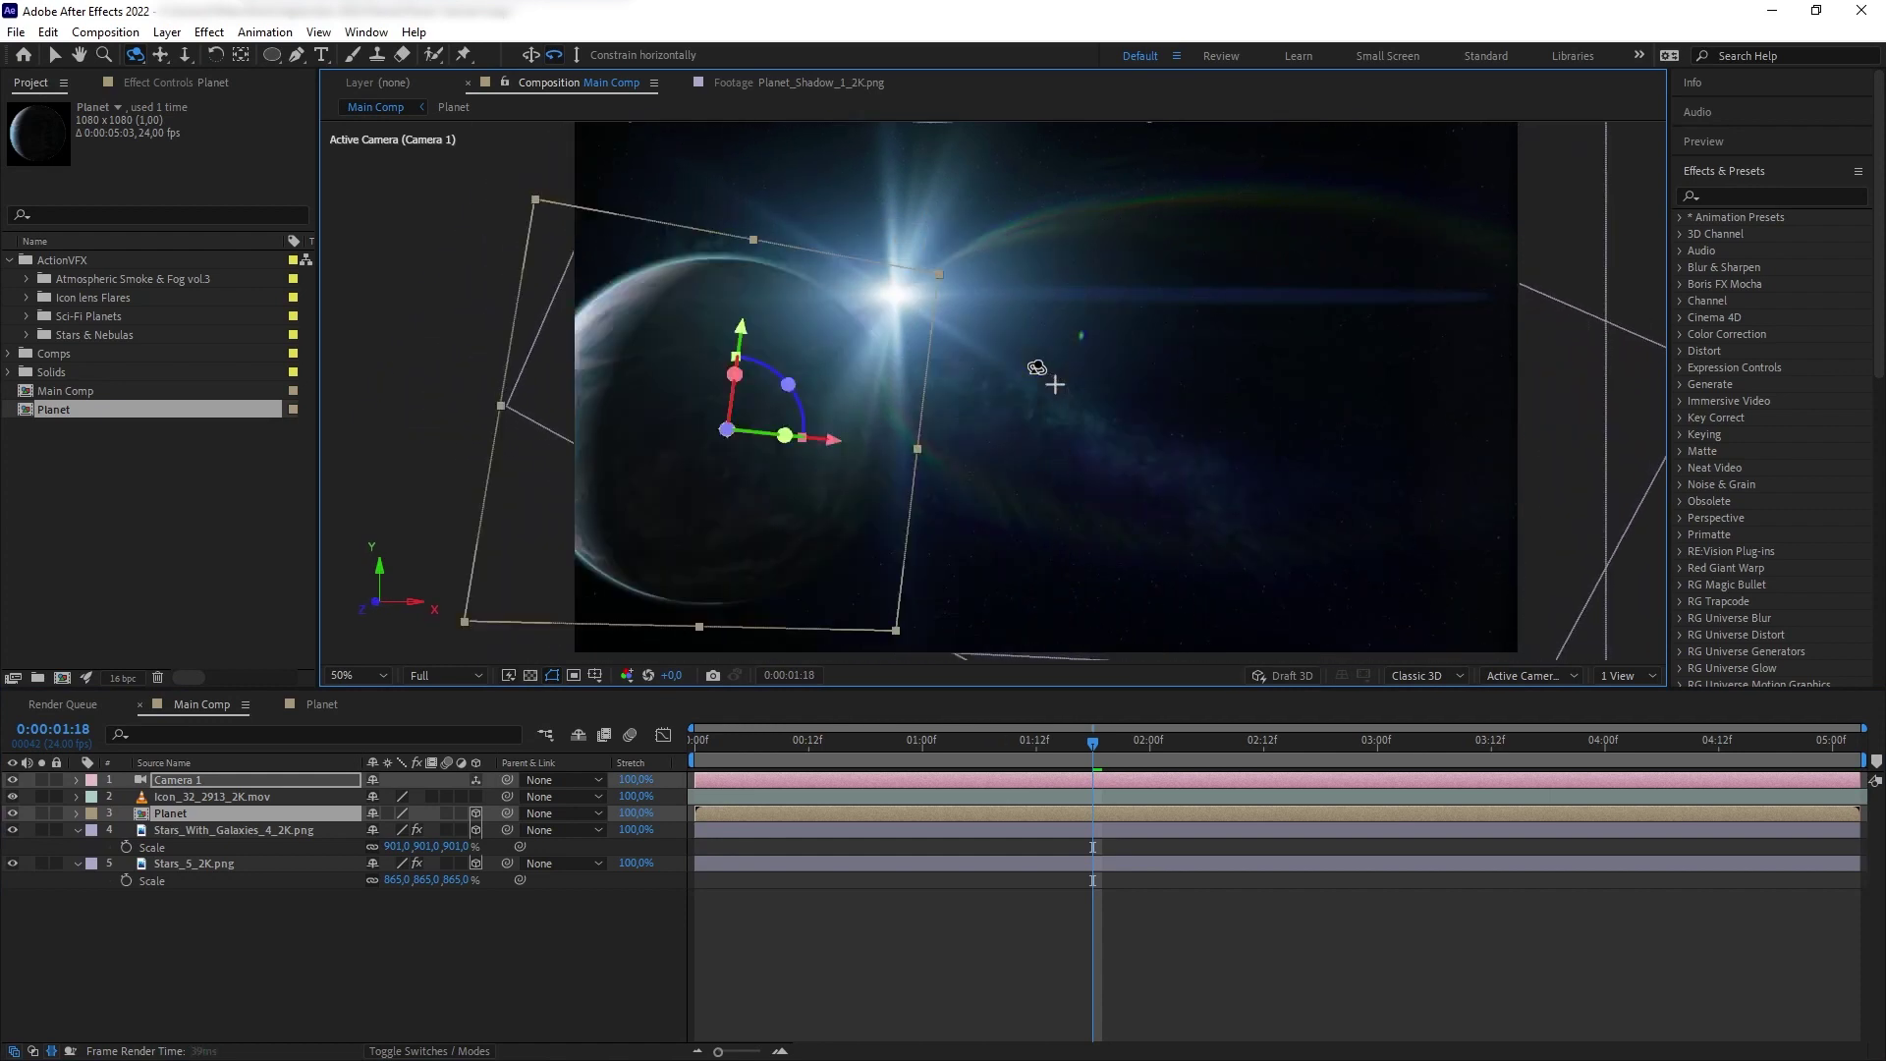
pyautogui.scroll(8, 1055, 384)
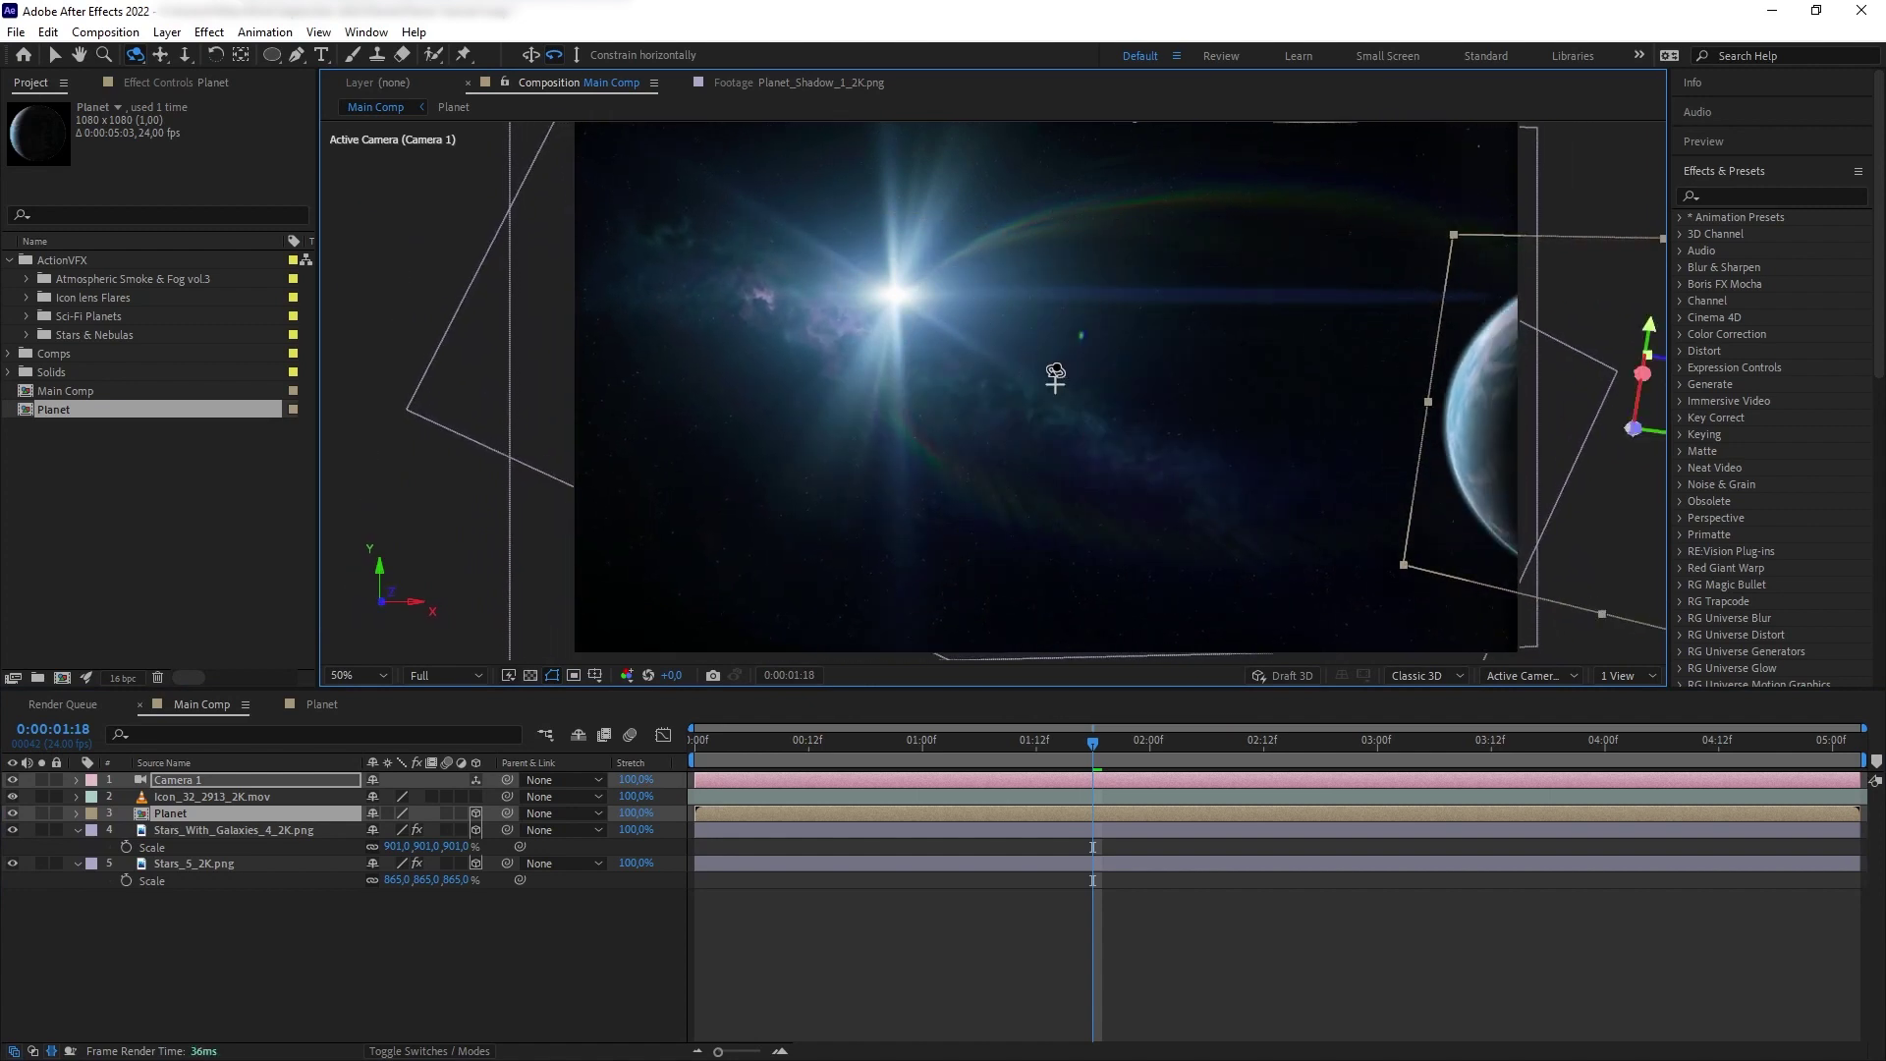
pyautogui.scroll(-7, 1055, 385)
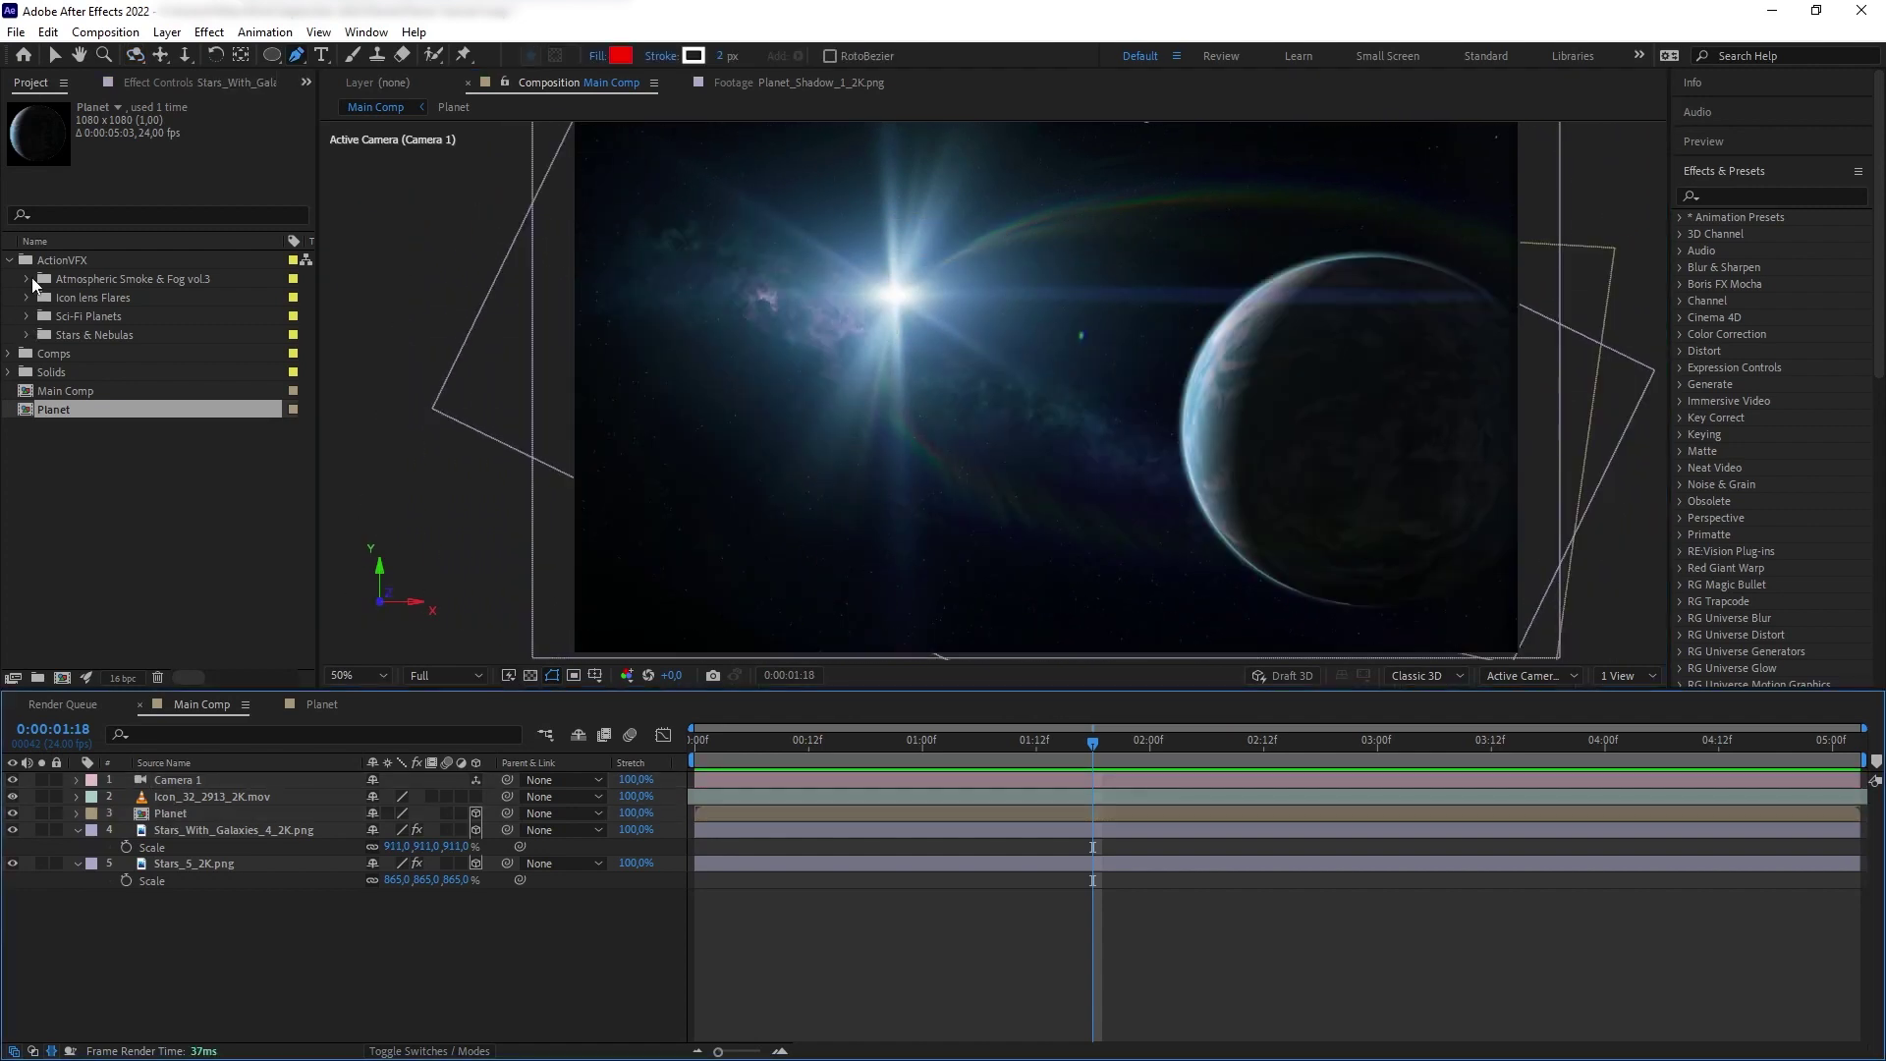
# - Add Evaporation_Fog_2_4771_2K.mov as the top layer in Screen mode, scaled to 443%
pyautogui.click(27, 279)
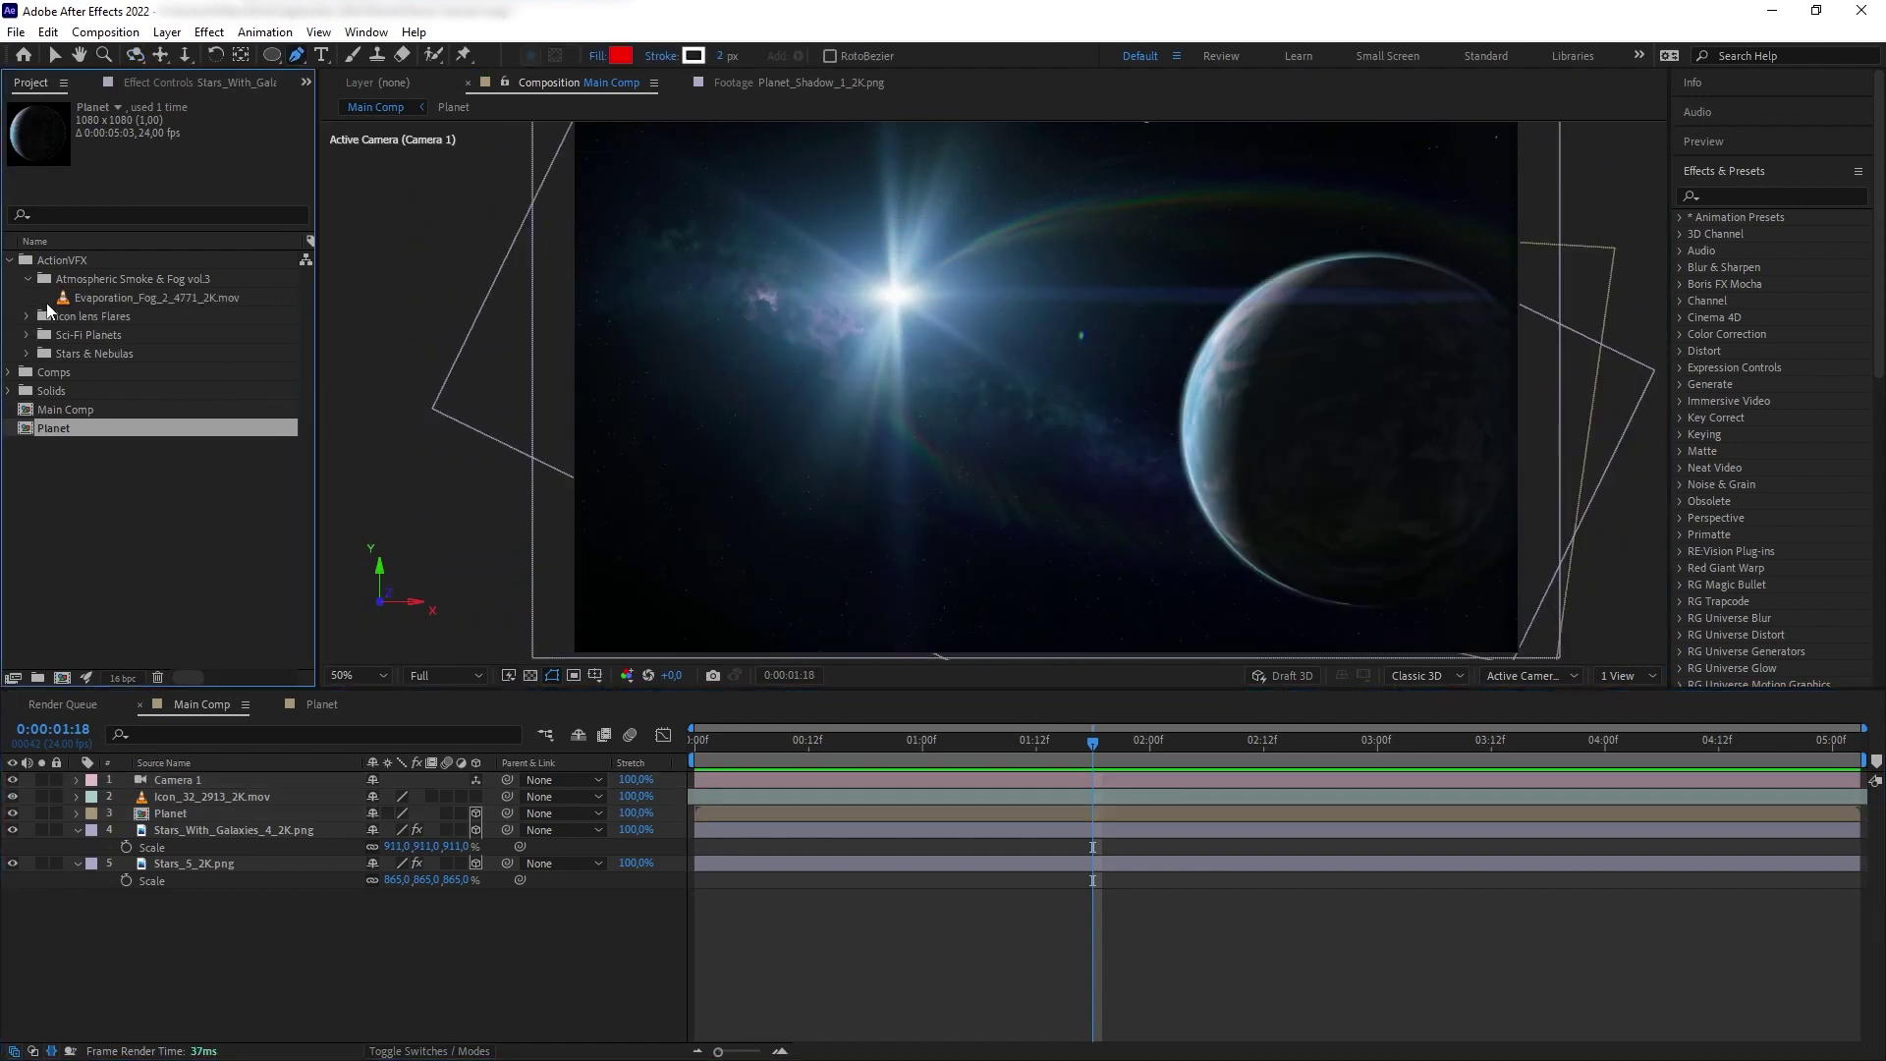
pyautogui.click(107, 299)
pyautogui.moveTo(243, 776); pyautogui.dragTo(243, 778)
pyautogui.press('F4')
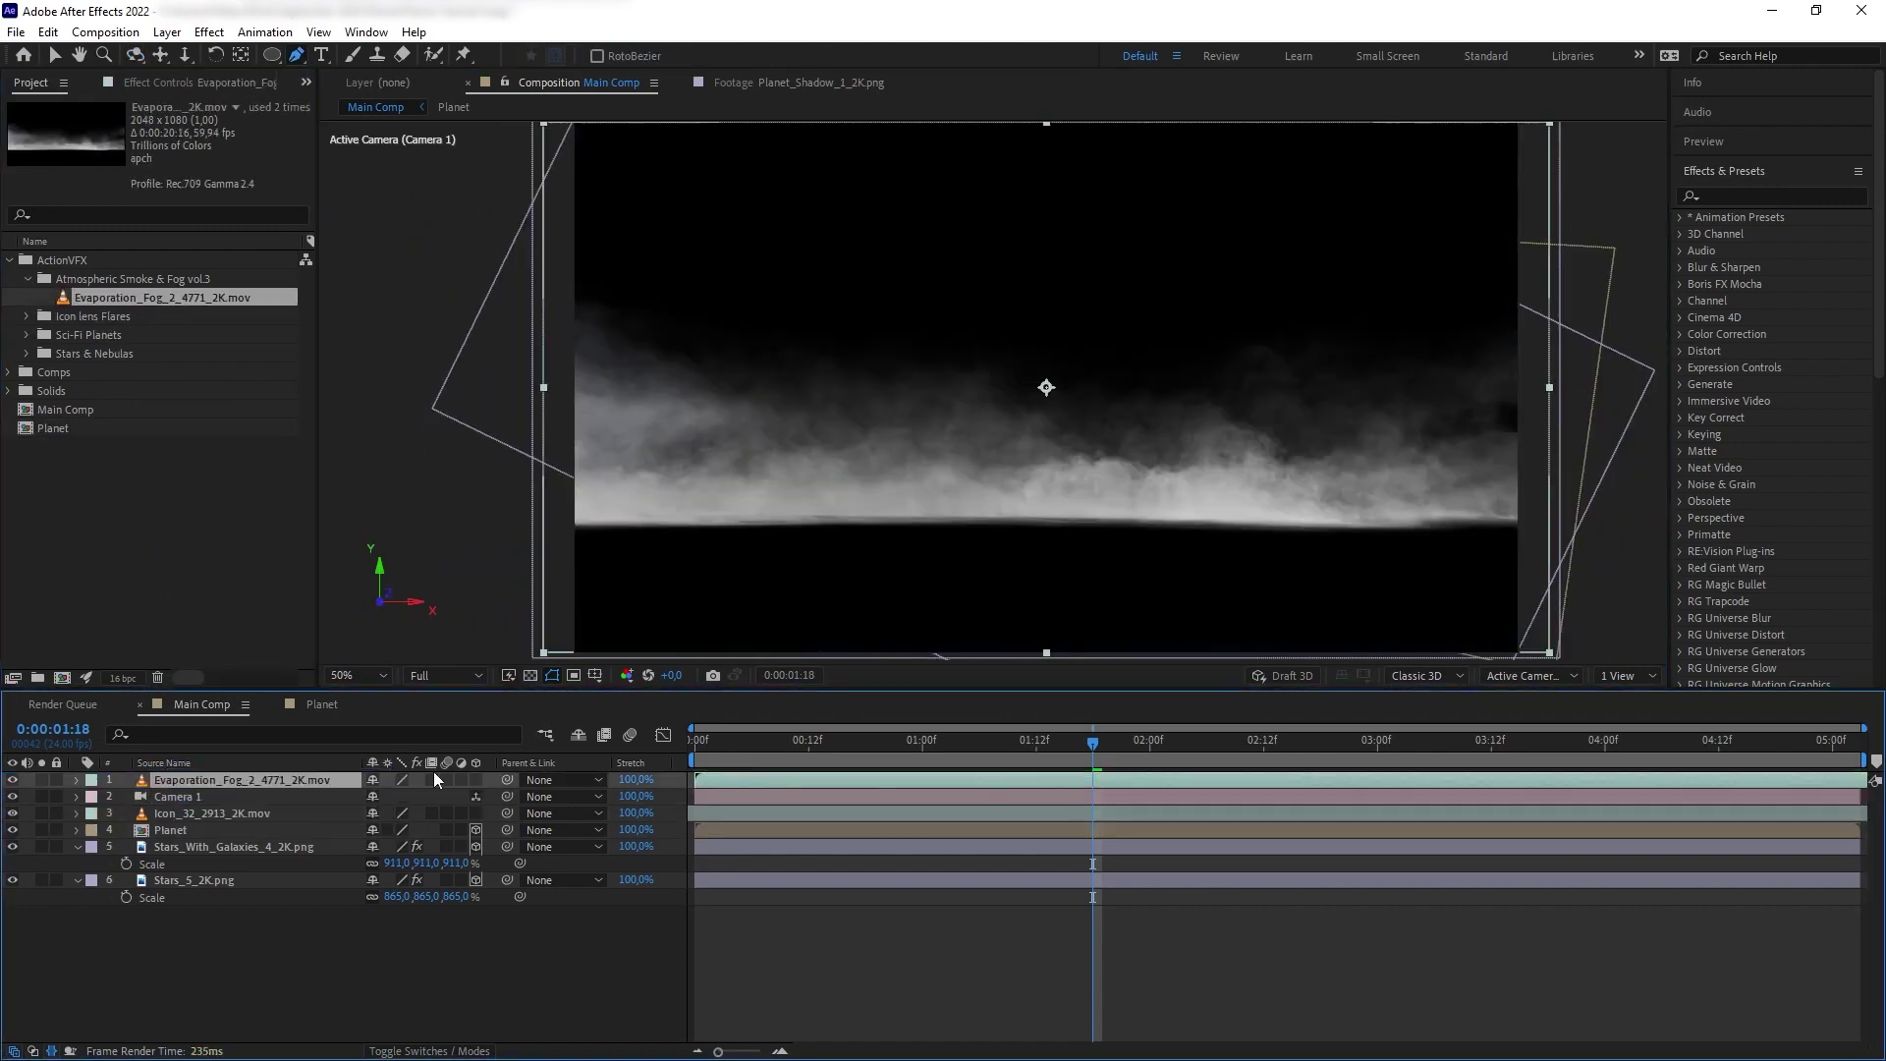
pyautogui.click(397, 780)
pyautogui.click(462, 470)
pyautogui.press('v')
pyautogui.press('s')
pyautogui.moveTo(430, 804); pyautogui.dragTo(550, 802)
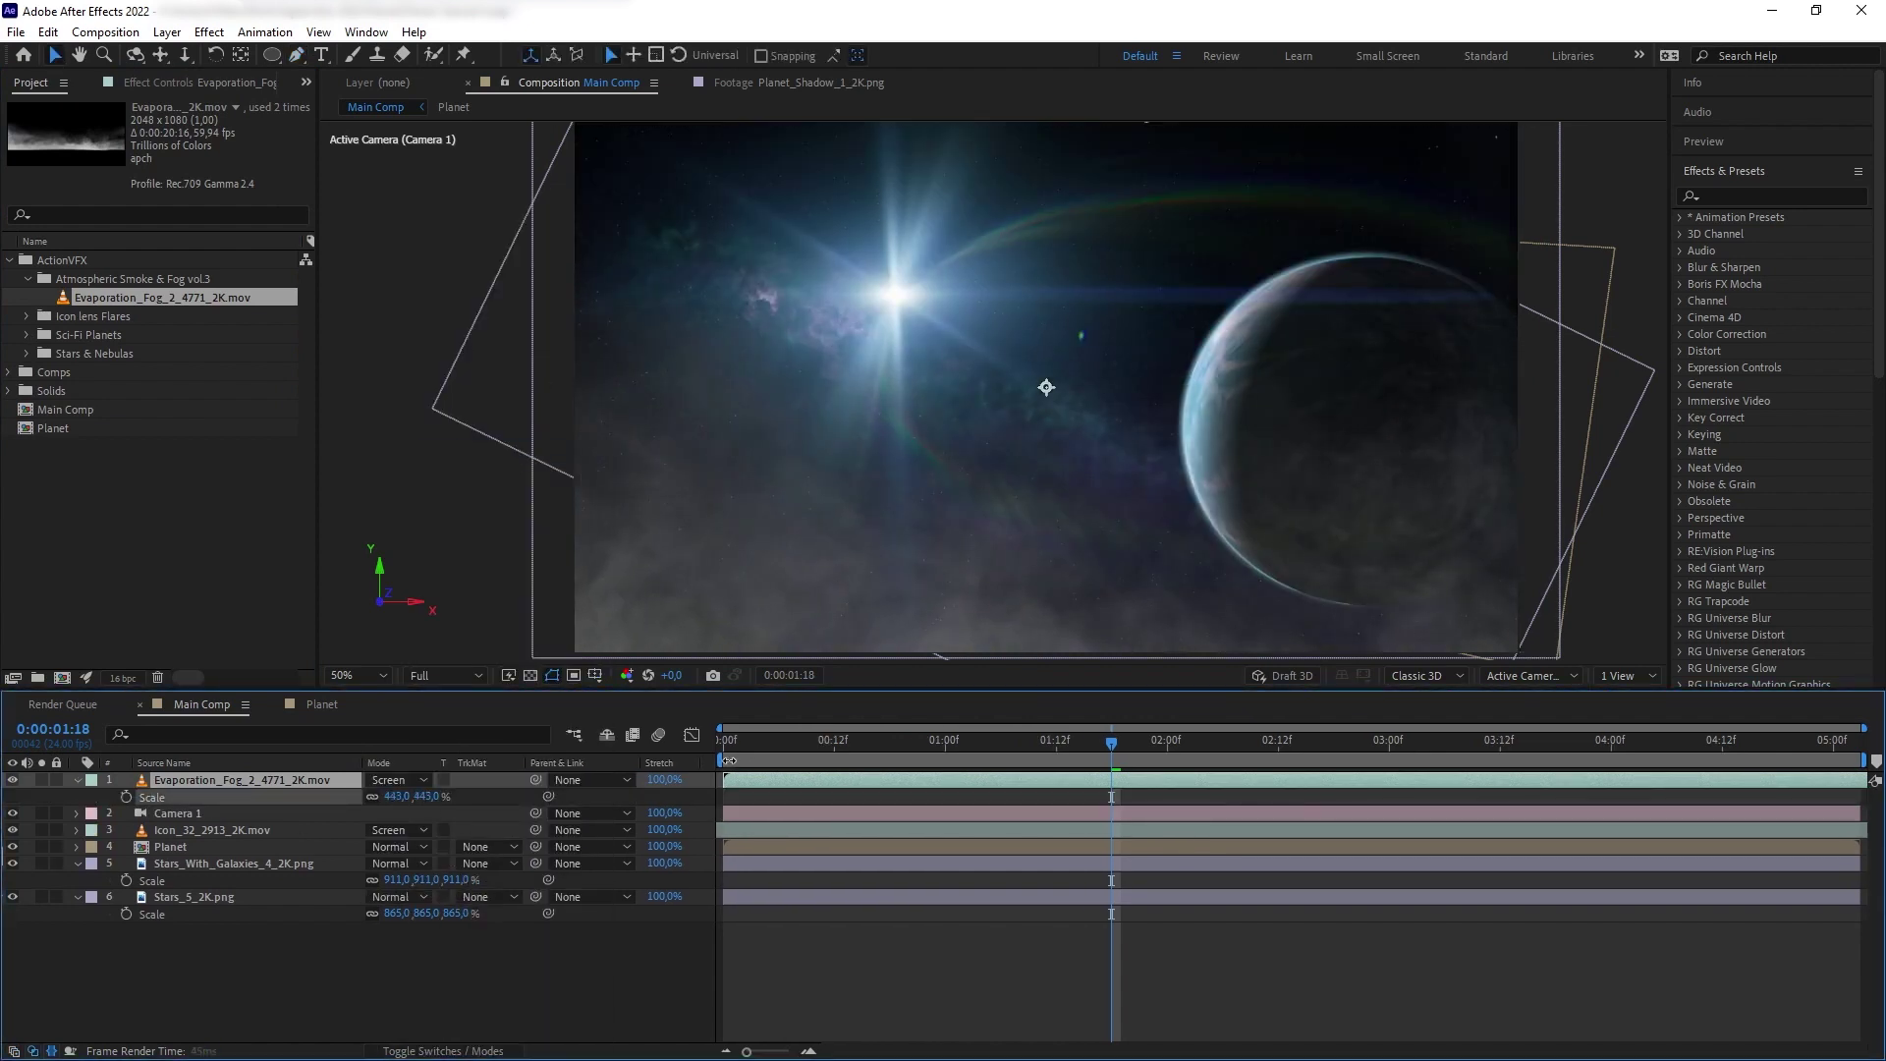
# - Apply Tint to the fog with Map White To set to light blue BBE0FF
pyautogui.click(1759, 196)
pyautogui.write('tint')
pyautogui.moveTo(1750, 300); pyautogui.dragTo(260, 780)
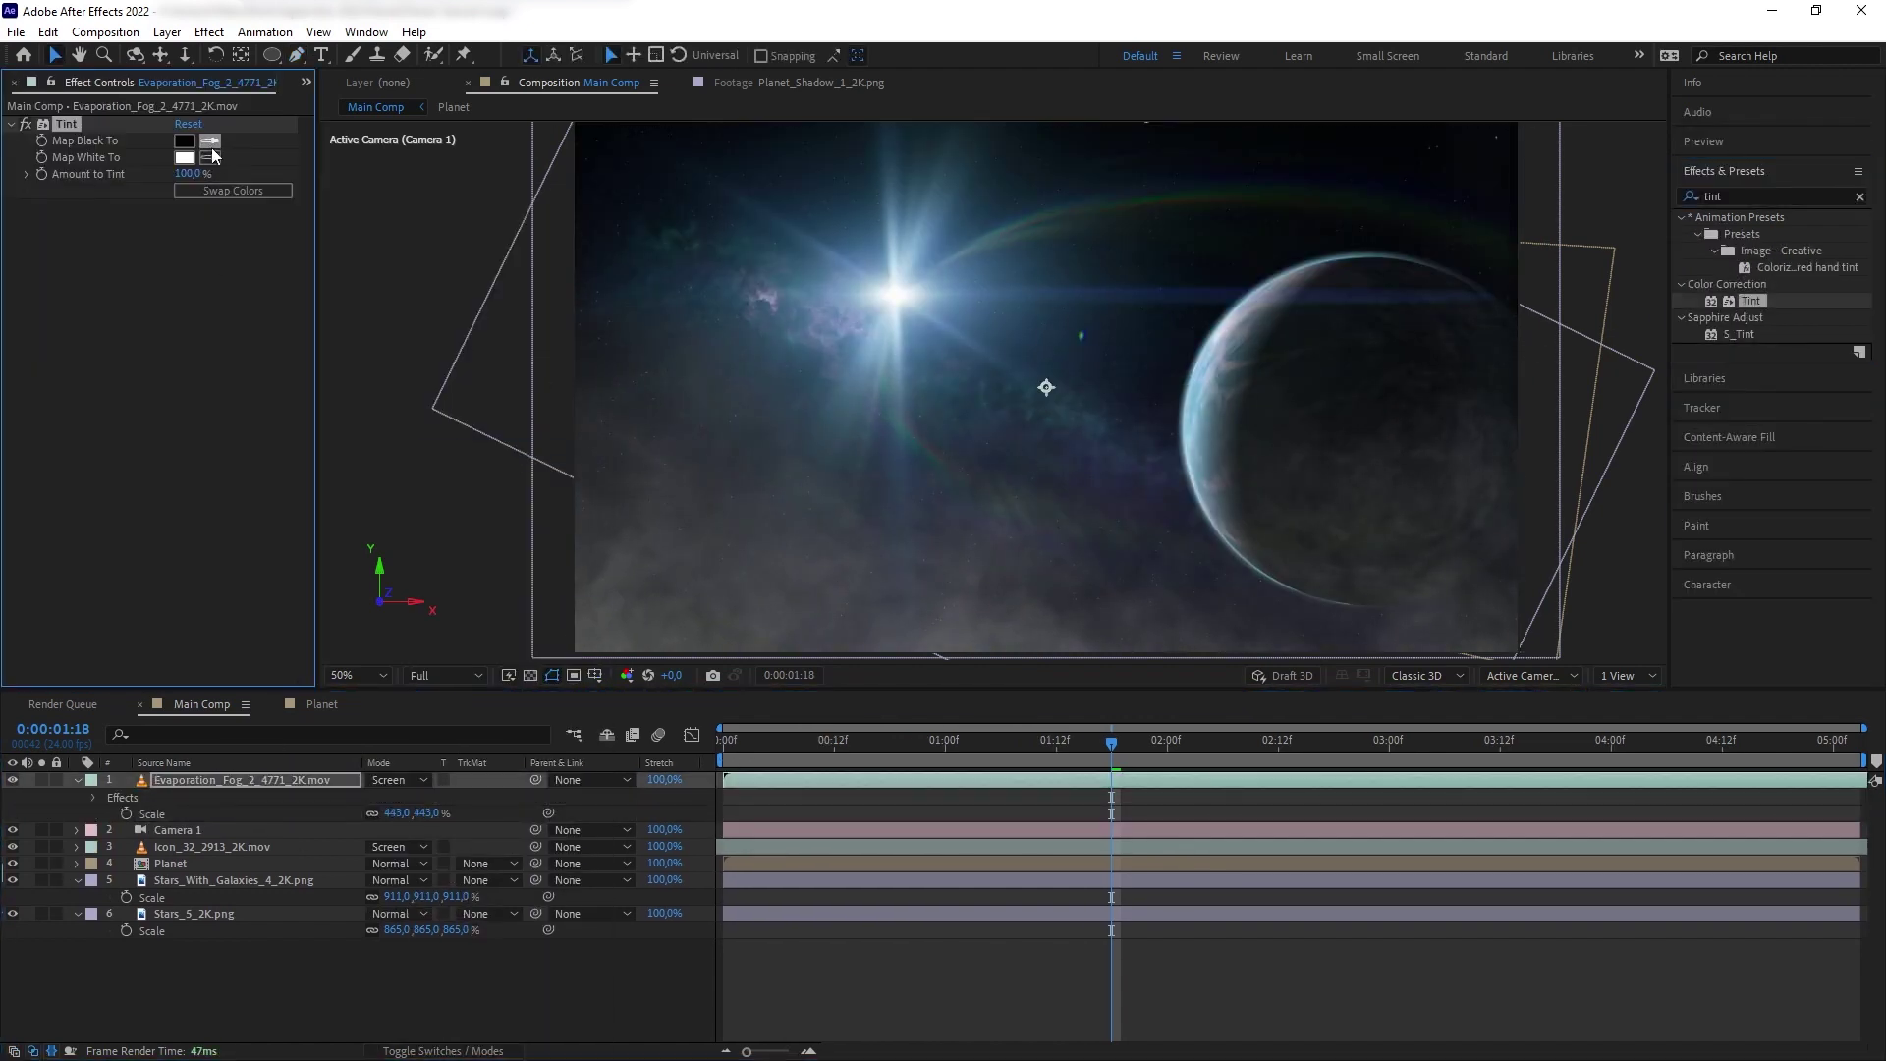
pyautogui.click(183, 157)
pyautogui.click(348, 691)
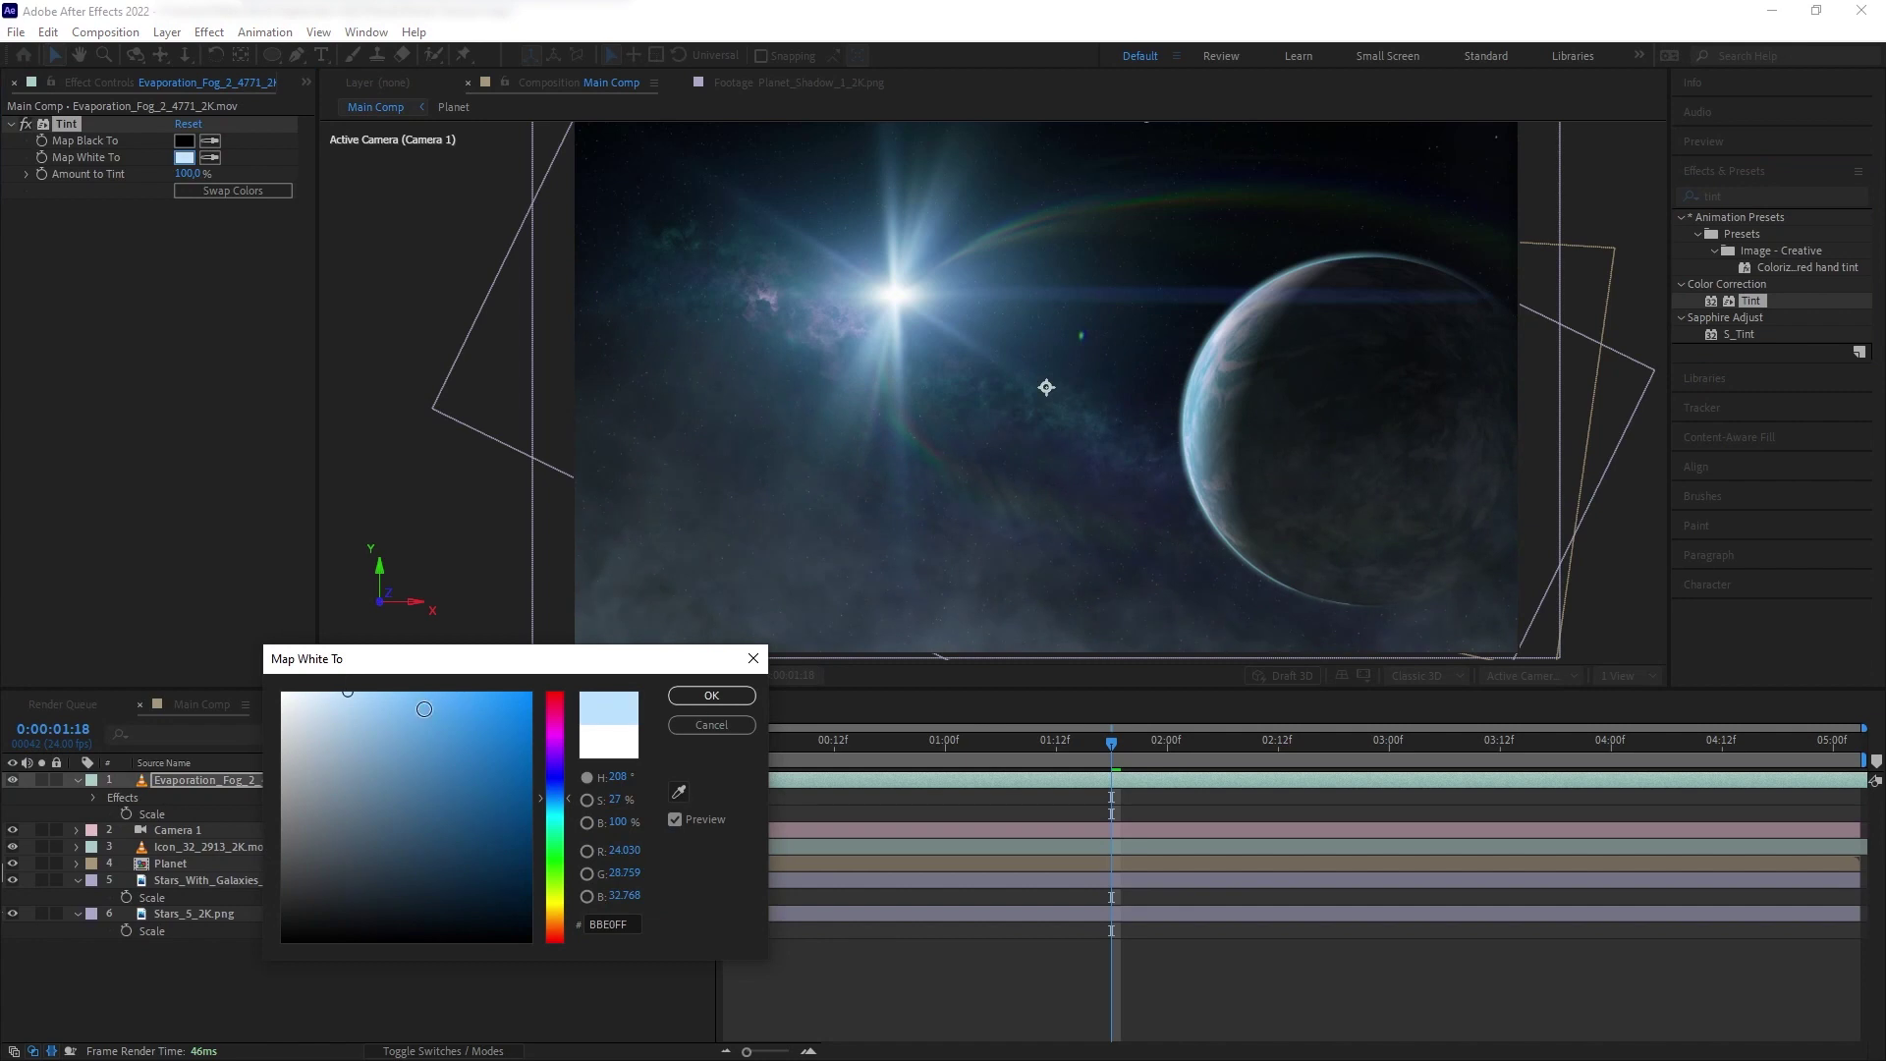
pyautogui.press('Return')
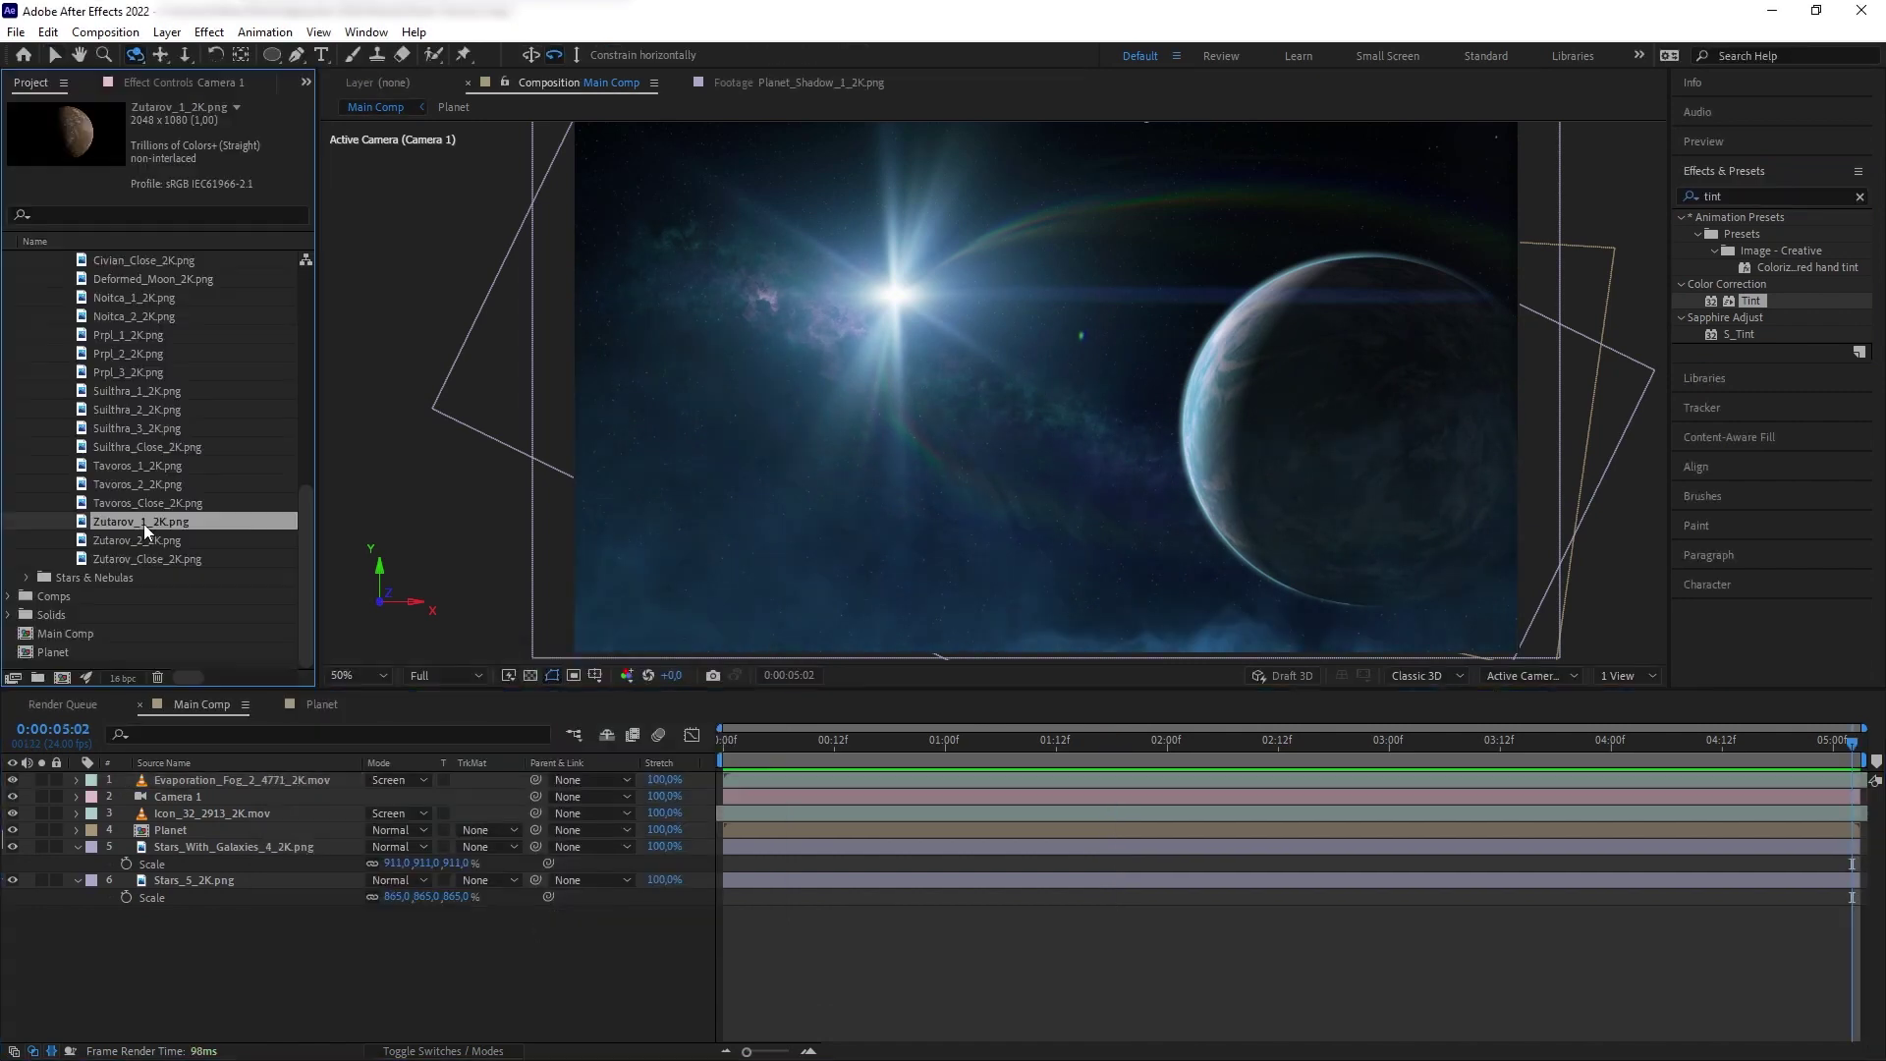
# - Add Zutarov_1_2K.png and position it back, sideways and upward in 3D space
pyautogui.moveTo(147, 530); pyautogui.dragTo(232, 792)
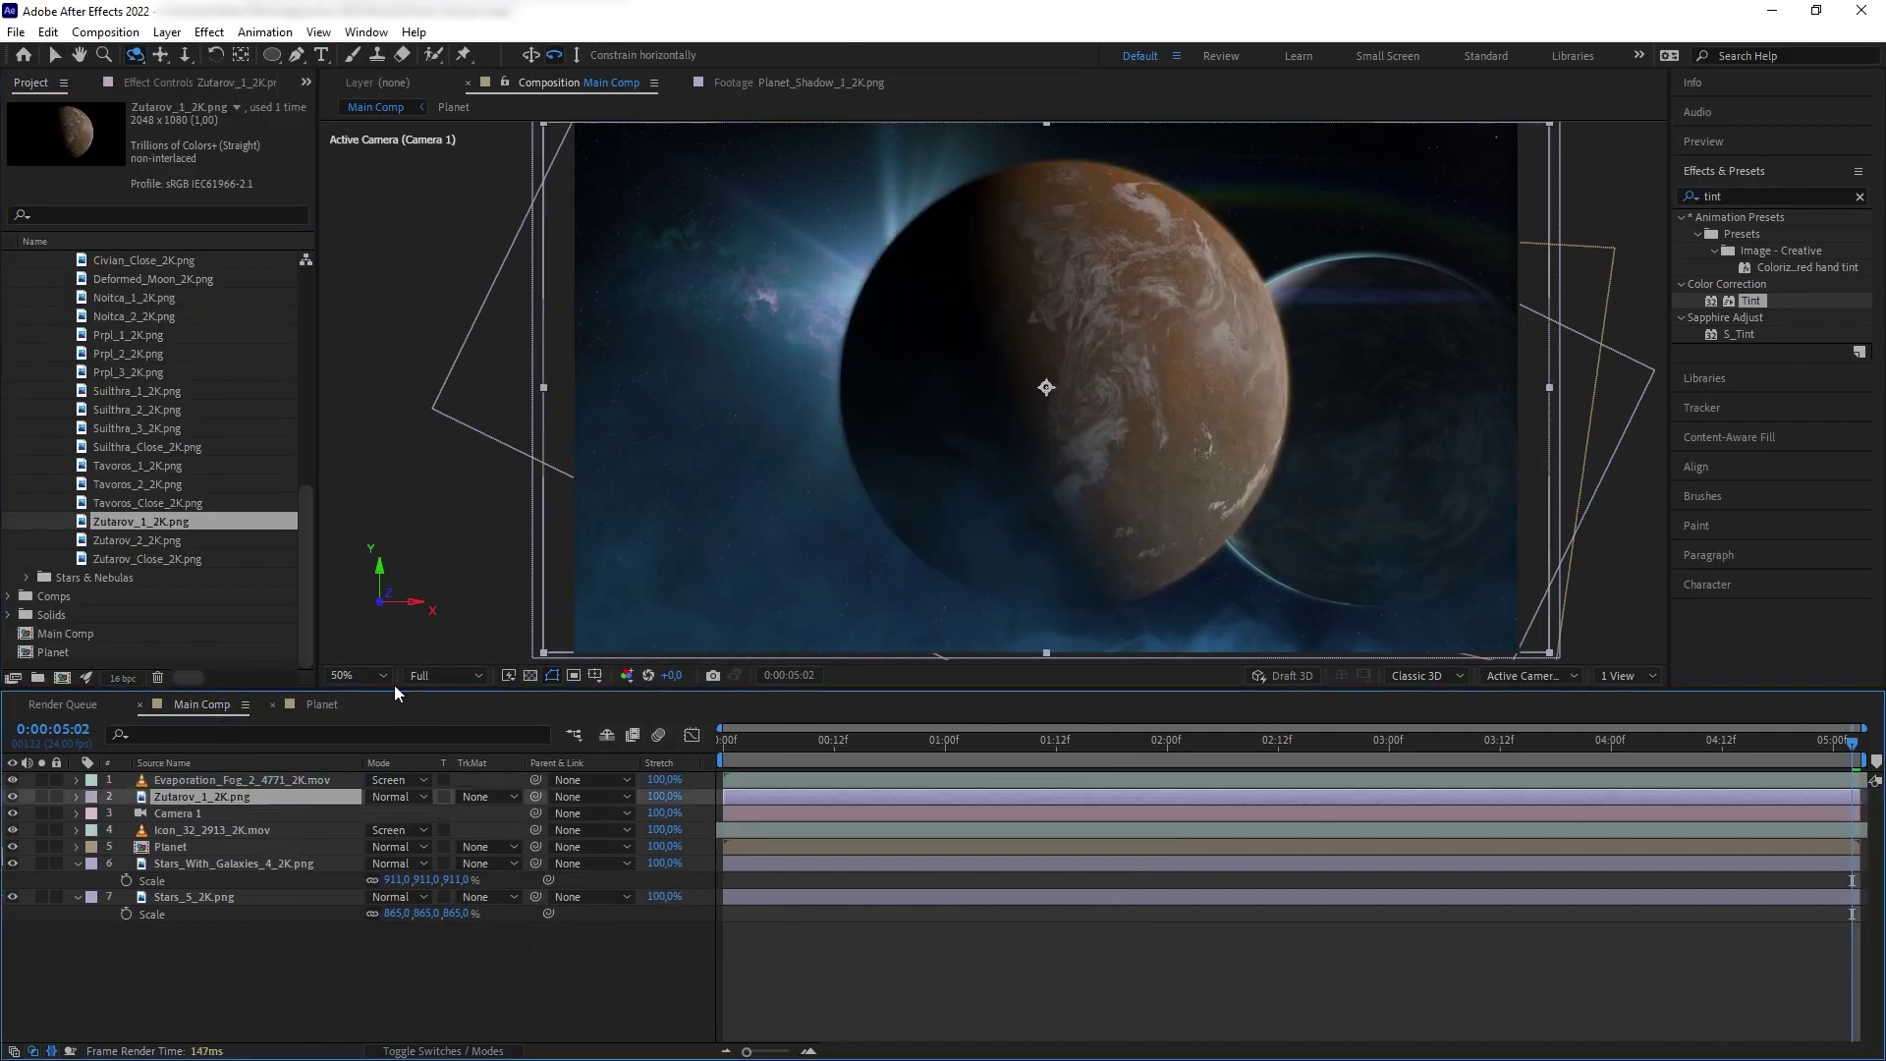
pyautogui.press('F4')
pyautogui.press('v')
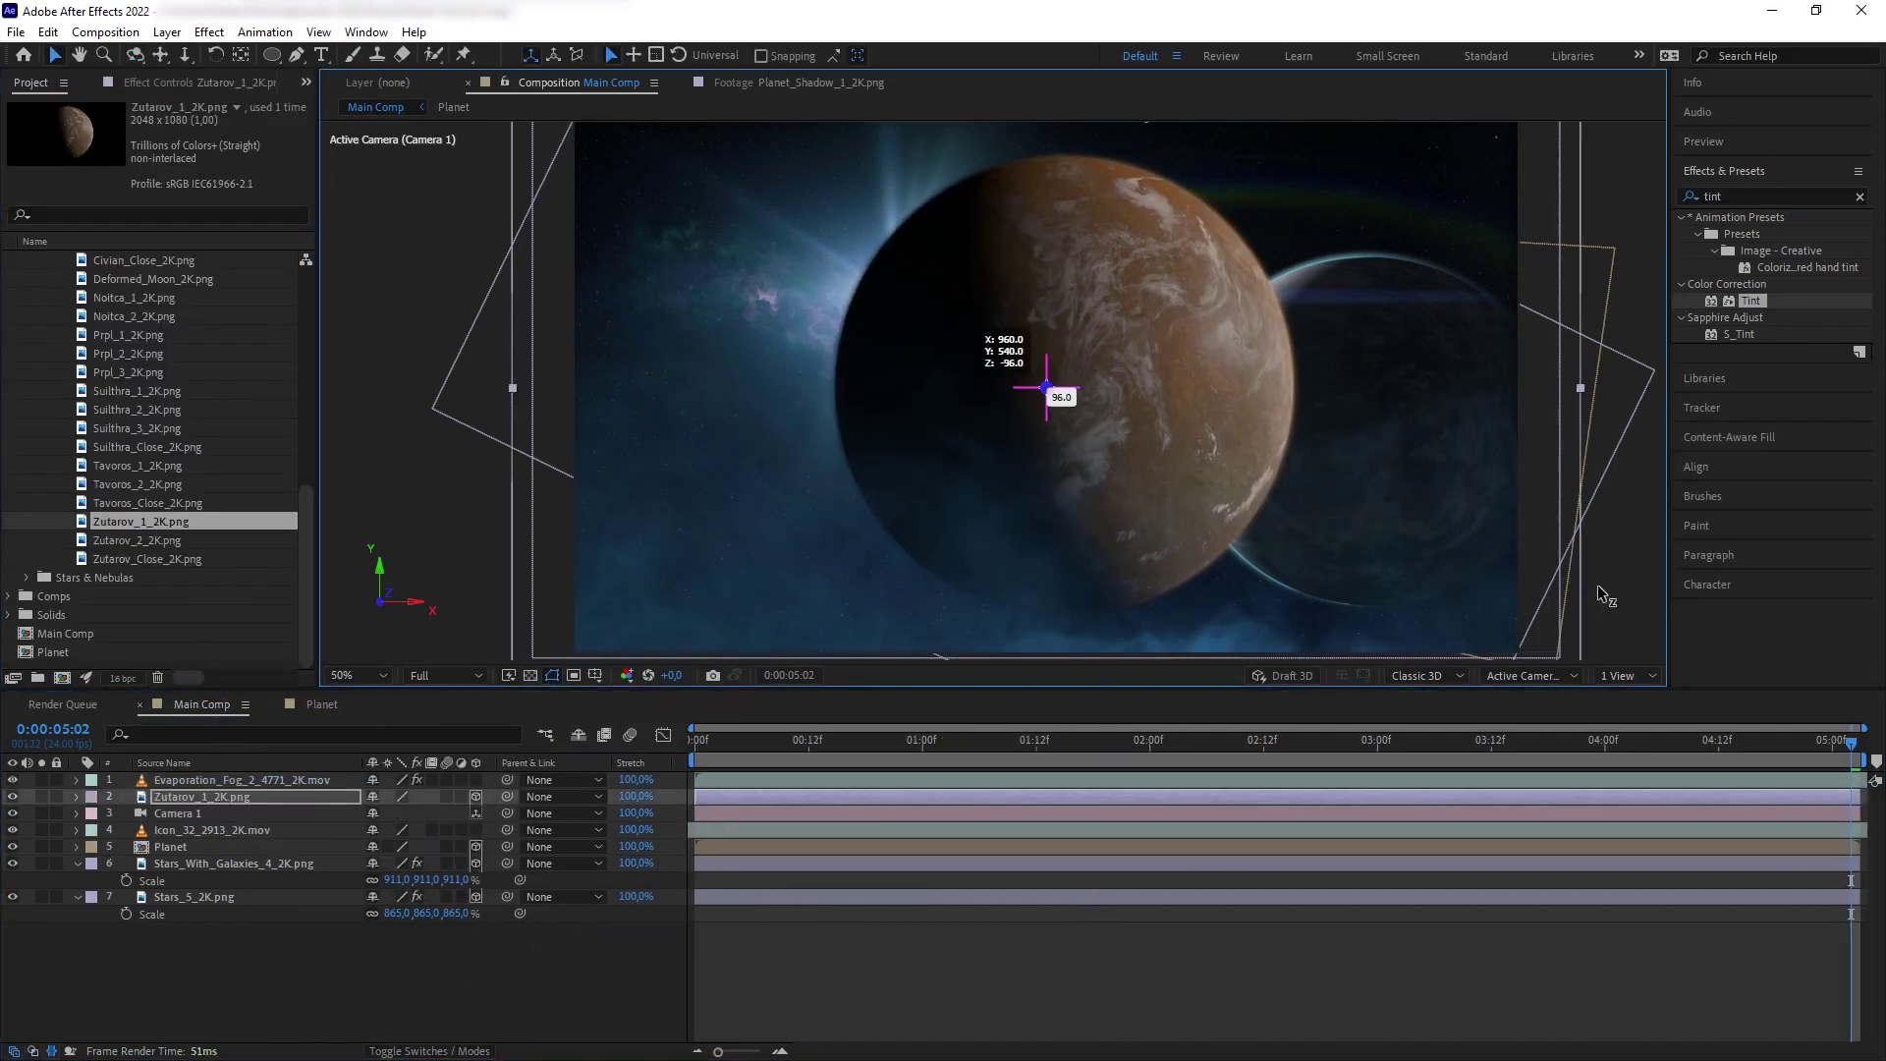
pyautogui.moveTo(1046, 387); pyautogui.dragTo(862, 332)
pyautogui.moveTo(971, 362); pyautogui.dragTo(854, 345)
pyautogui.moveTo(737, 230); pyautogui.dragTo(735, 212)
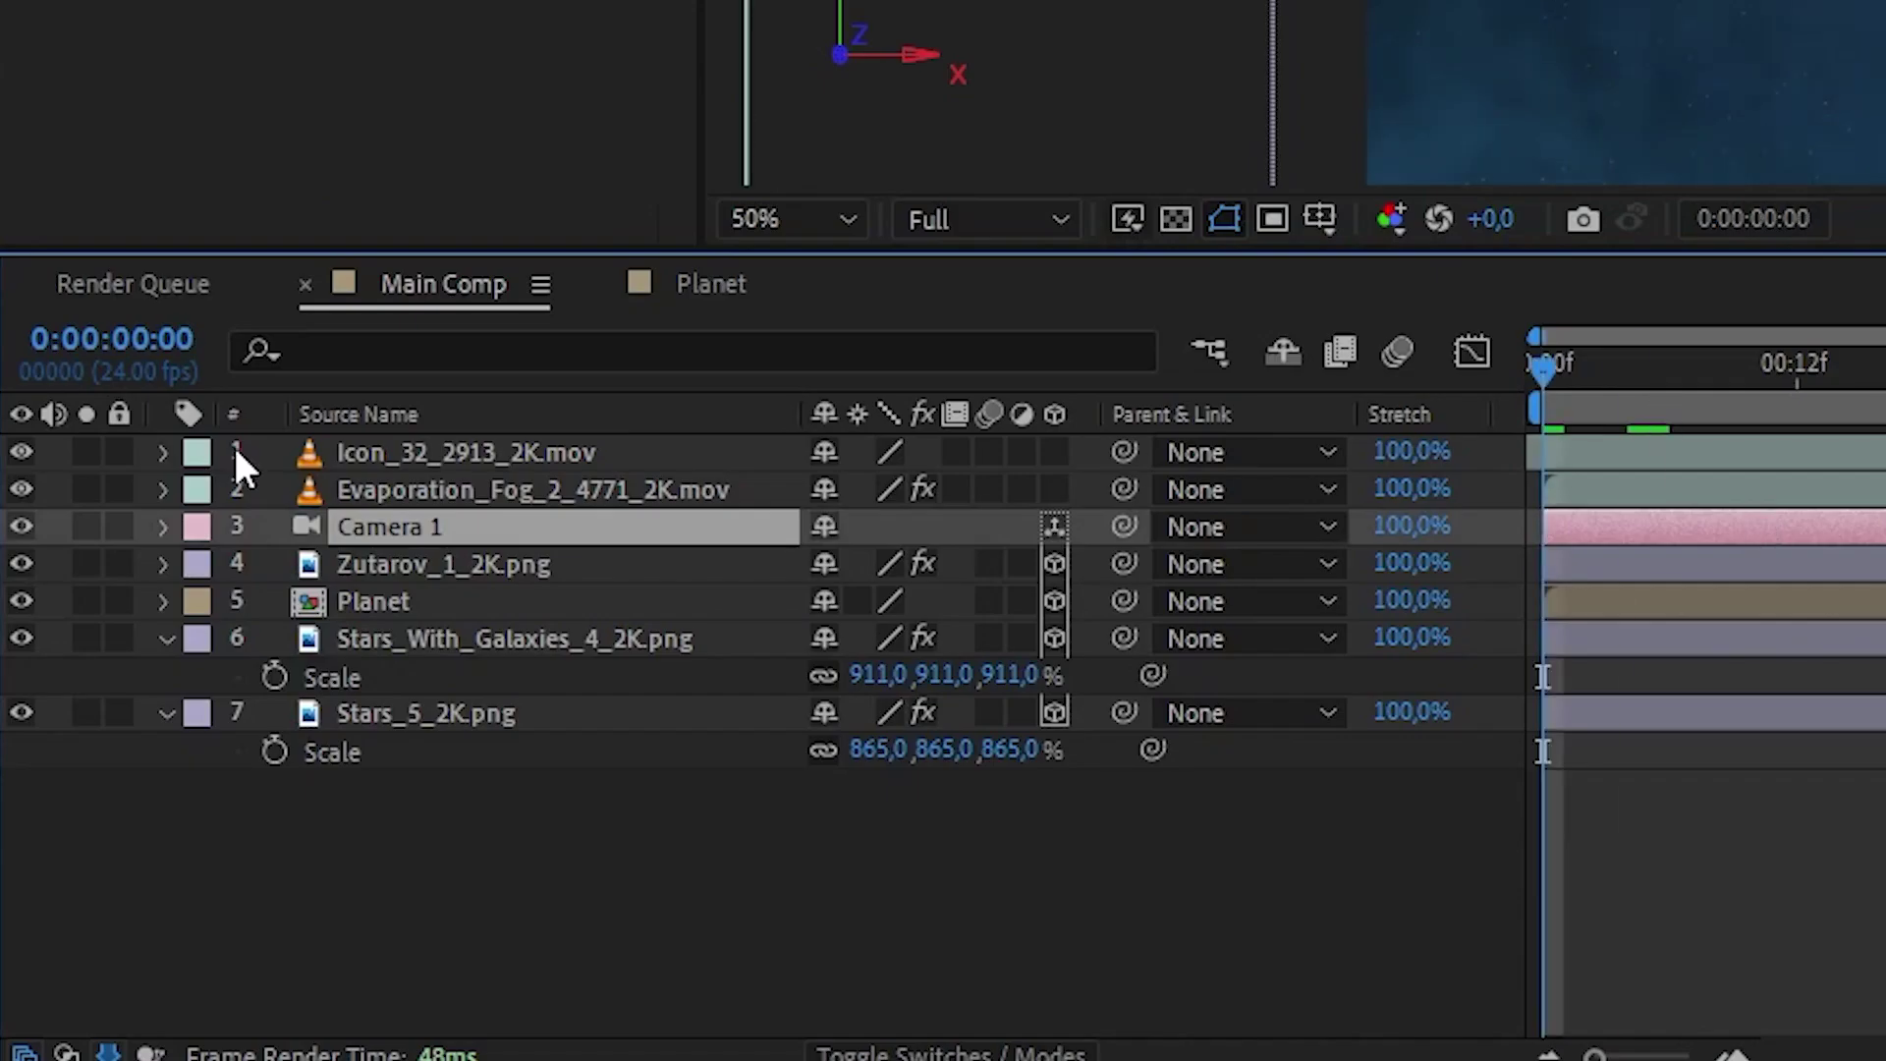
# - Show Camera 1's Position and Orientation, set a starting orientation keyframe, and scrub to preview
pyautogui.press('p')
pyautogui.hotkey('shift', 'r')
pyautogui.click(275, 602)
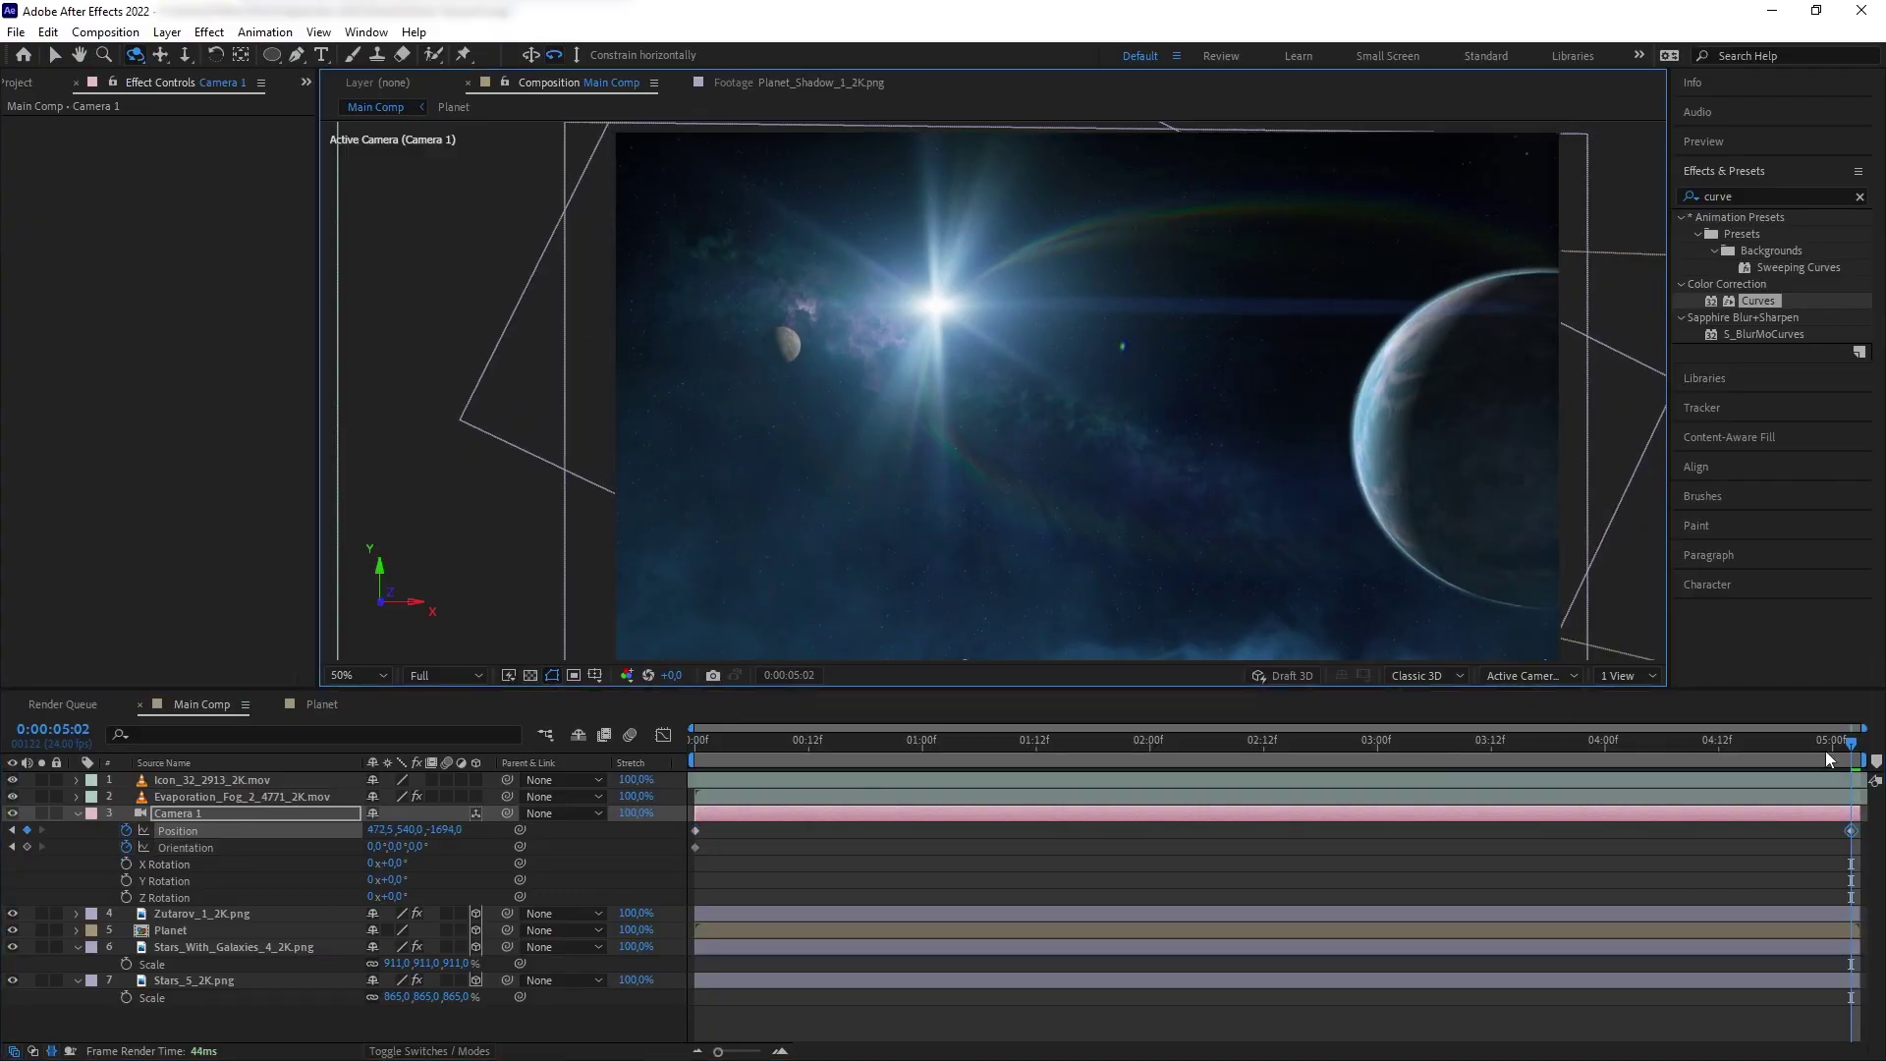
pyautogui.moveTo(1825, 751); pyautogui.dragTo(1000, 748)
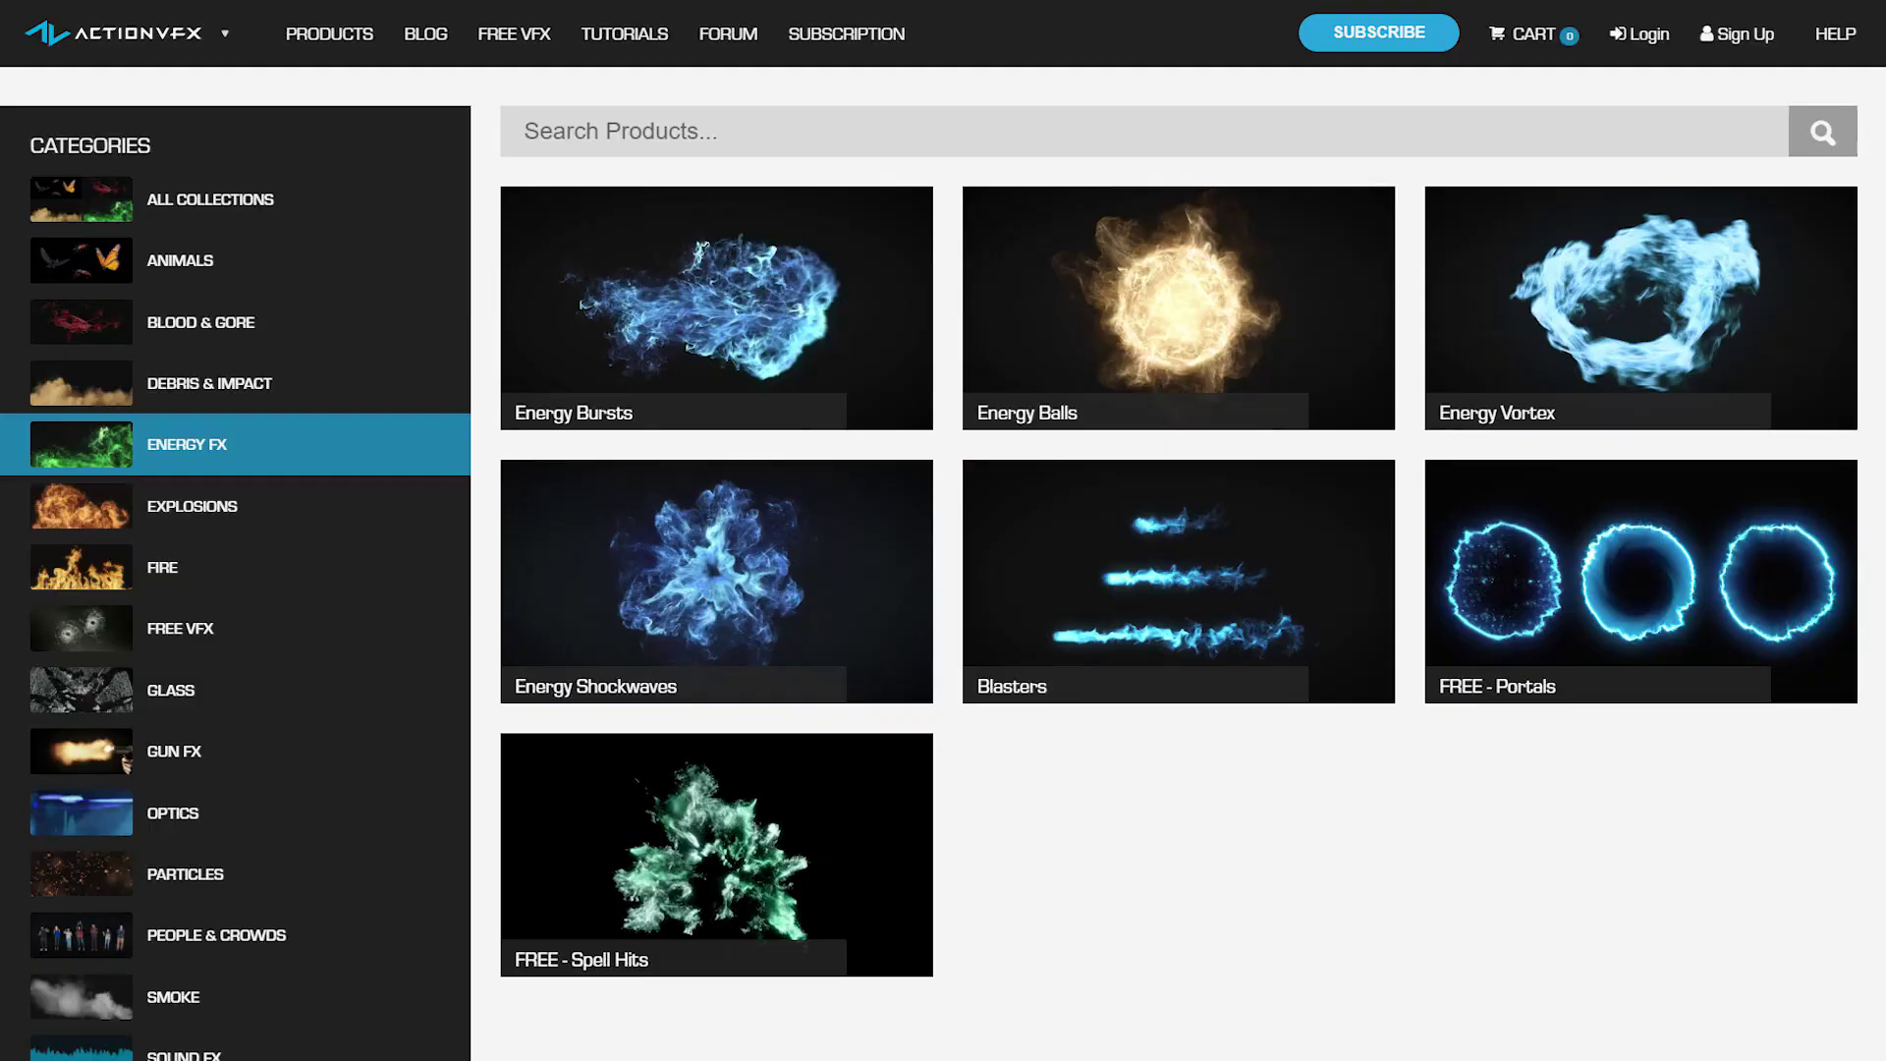
# - Open the Explosions category on ActionVFX and scroll through its products
pyautogui.click(193, 506)
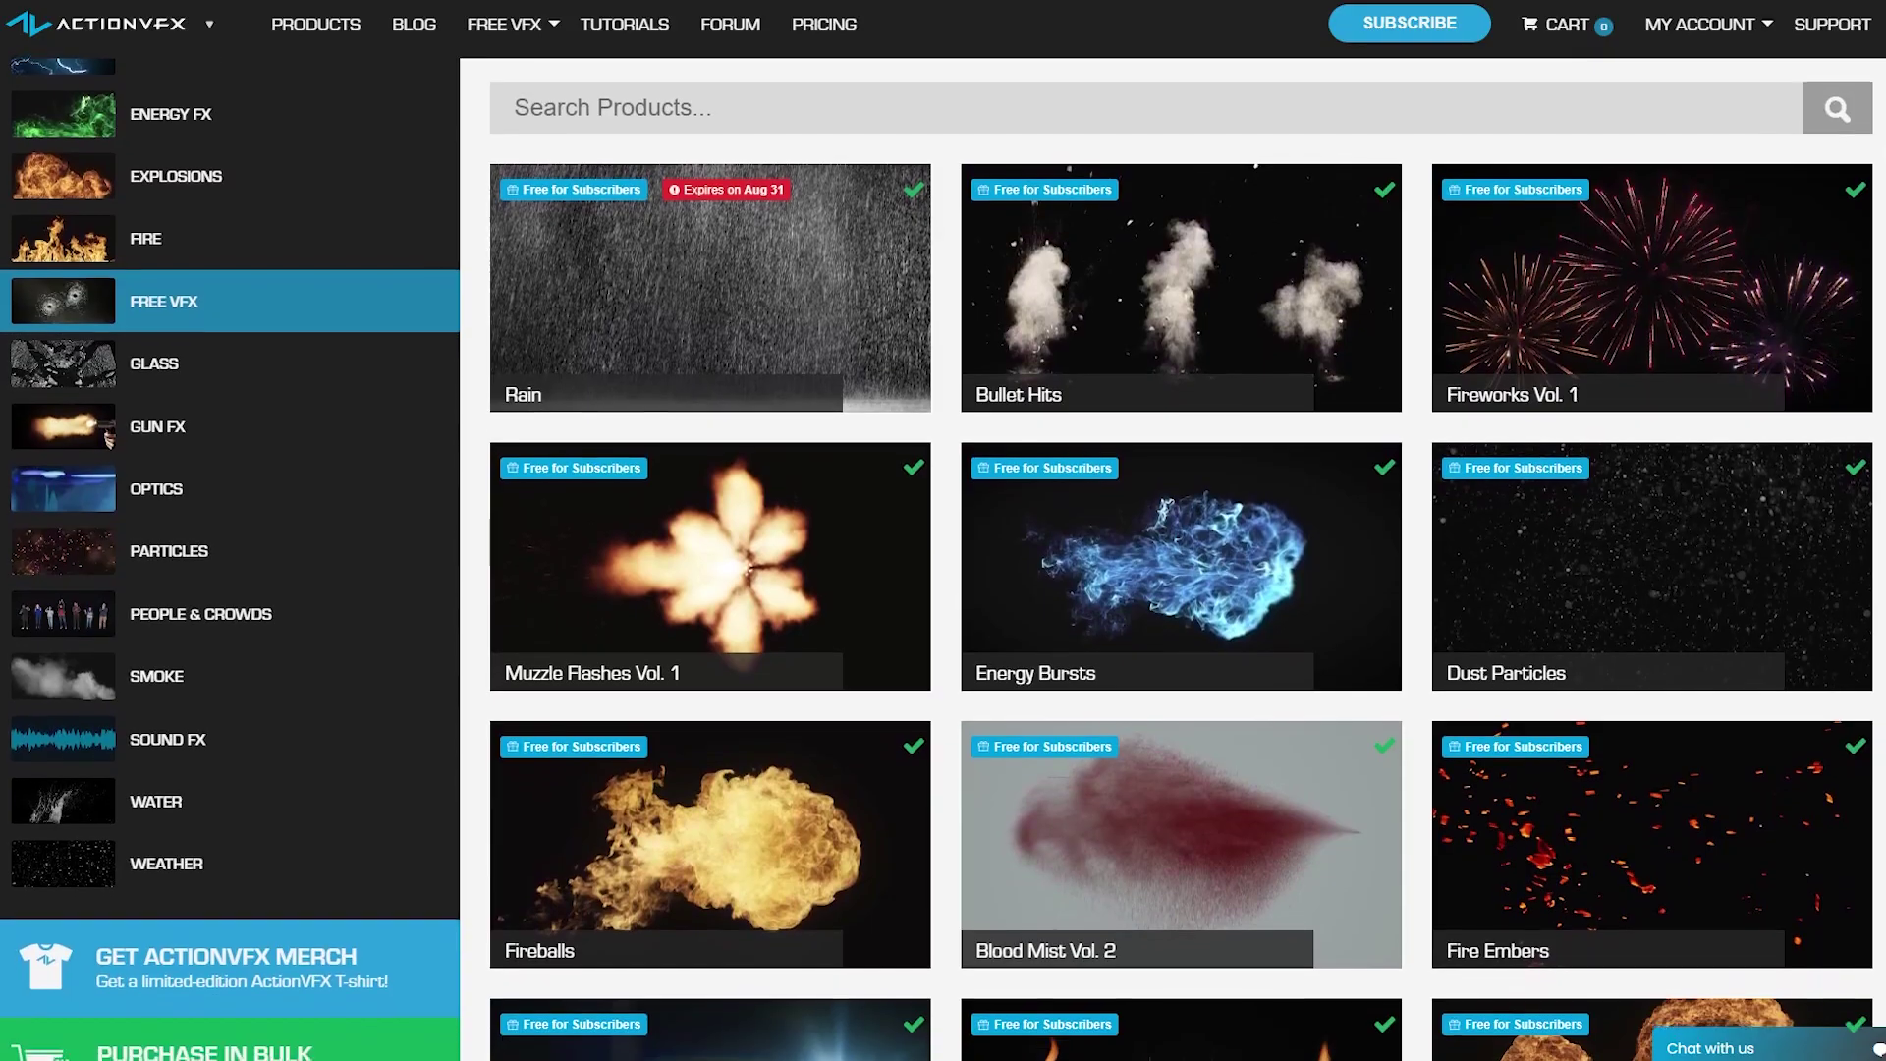
pyautogui.scroll(-3, 943, 560)
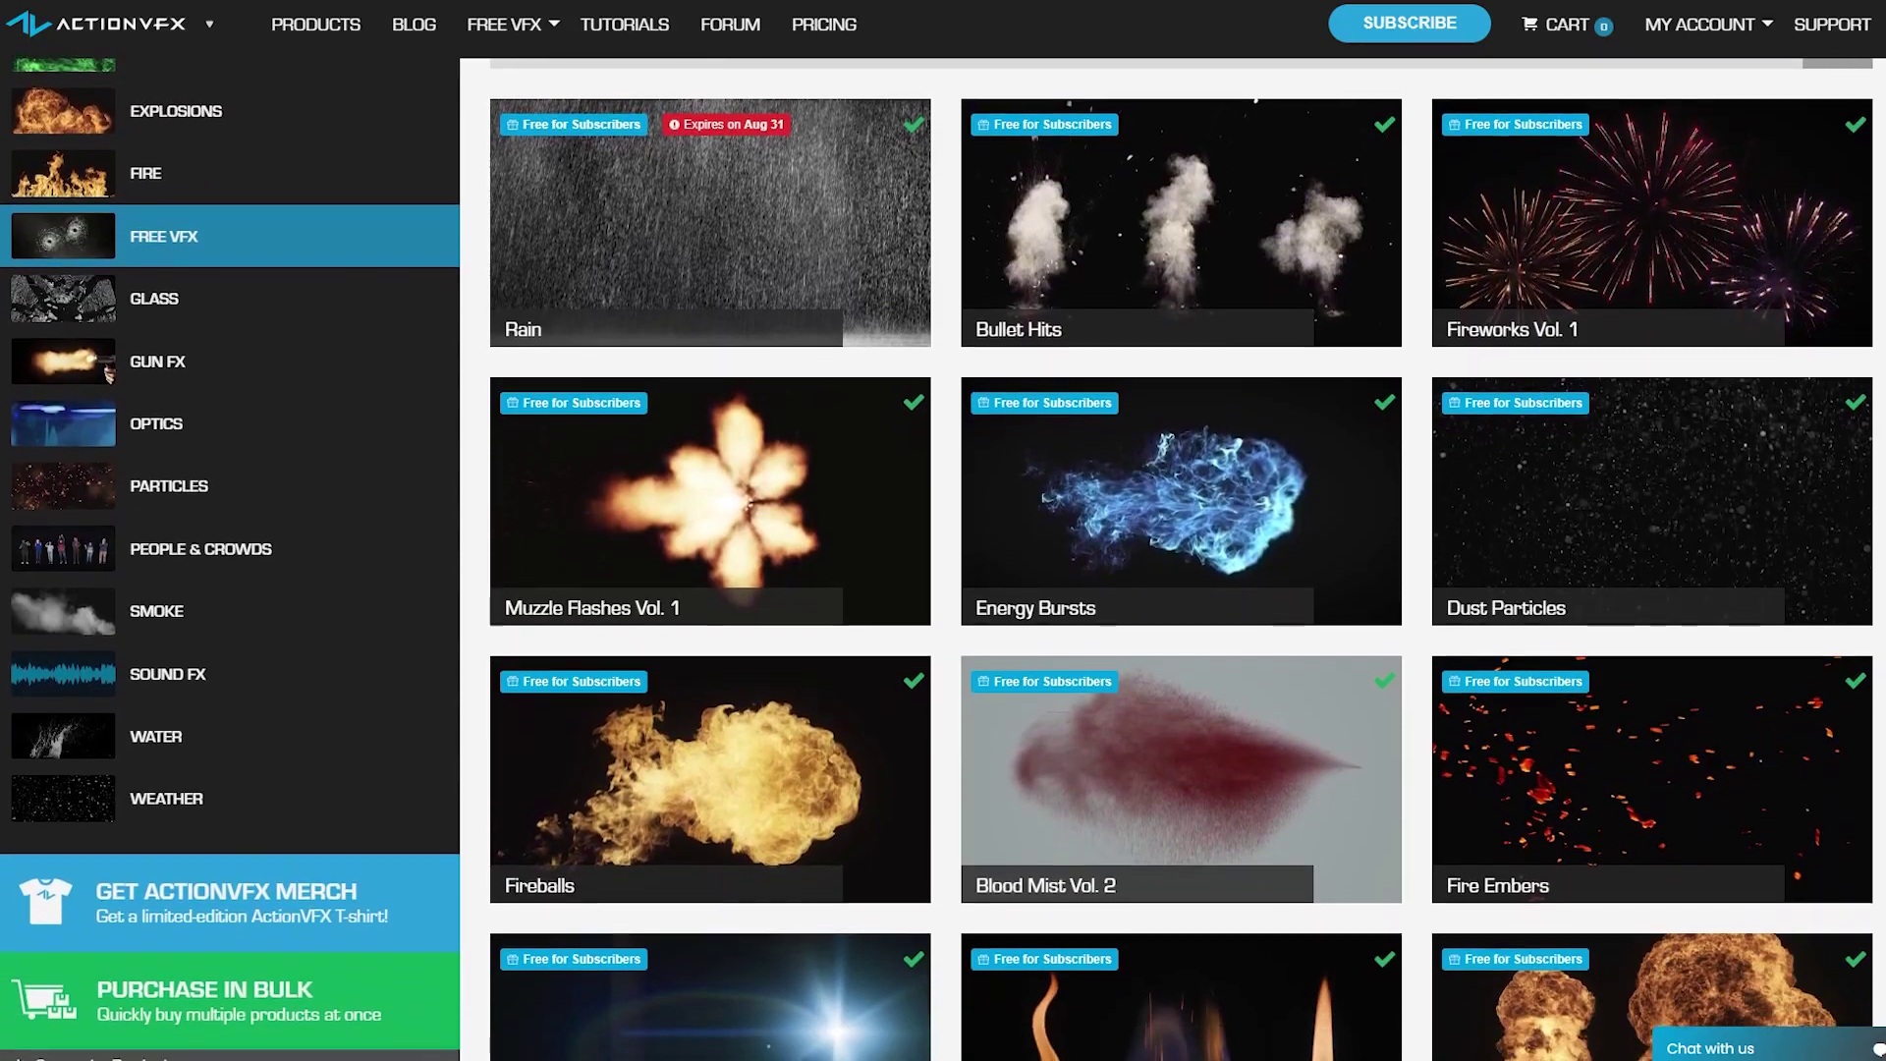
pyautogui.scroll(-3, 943, 560)
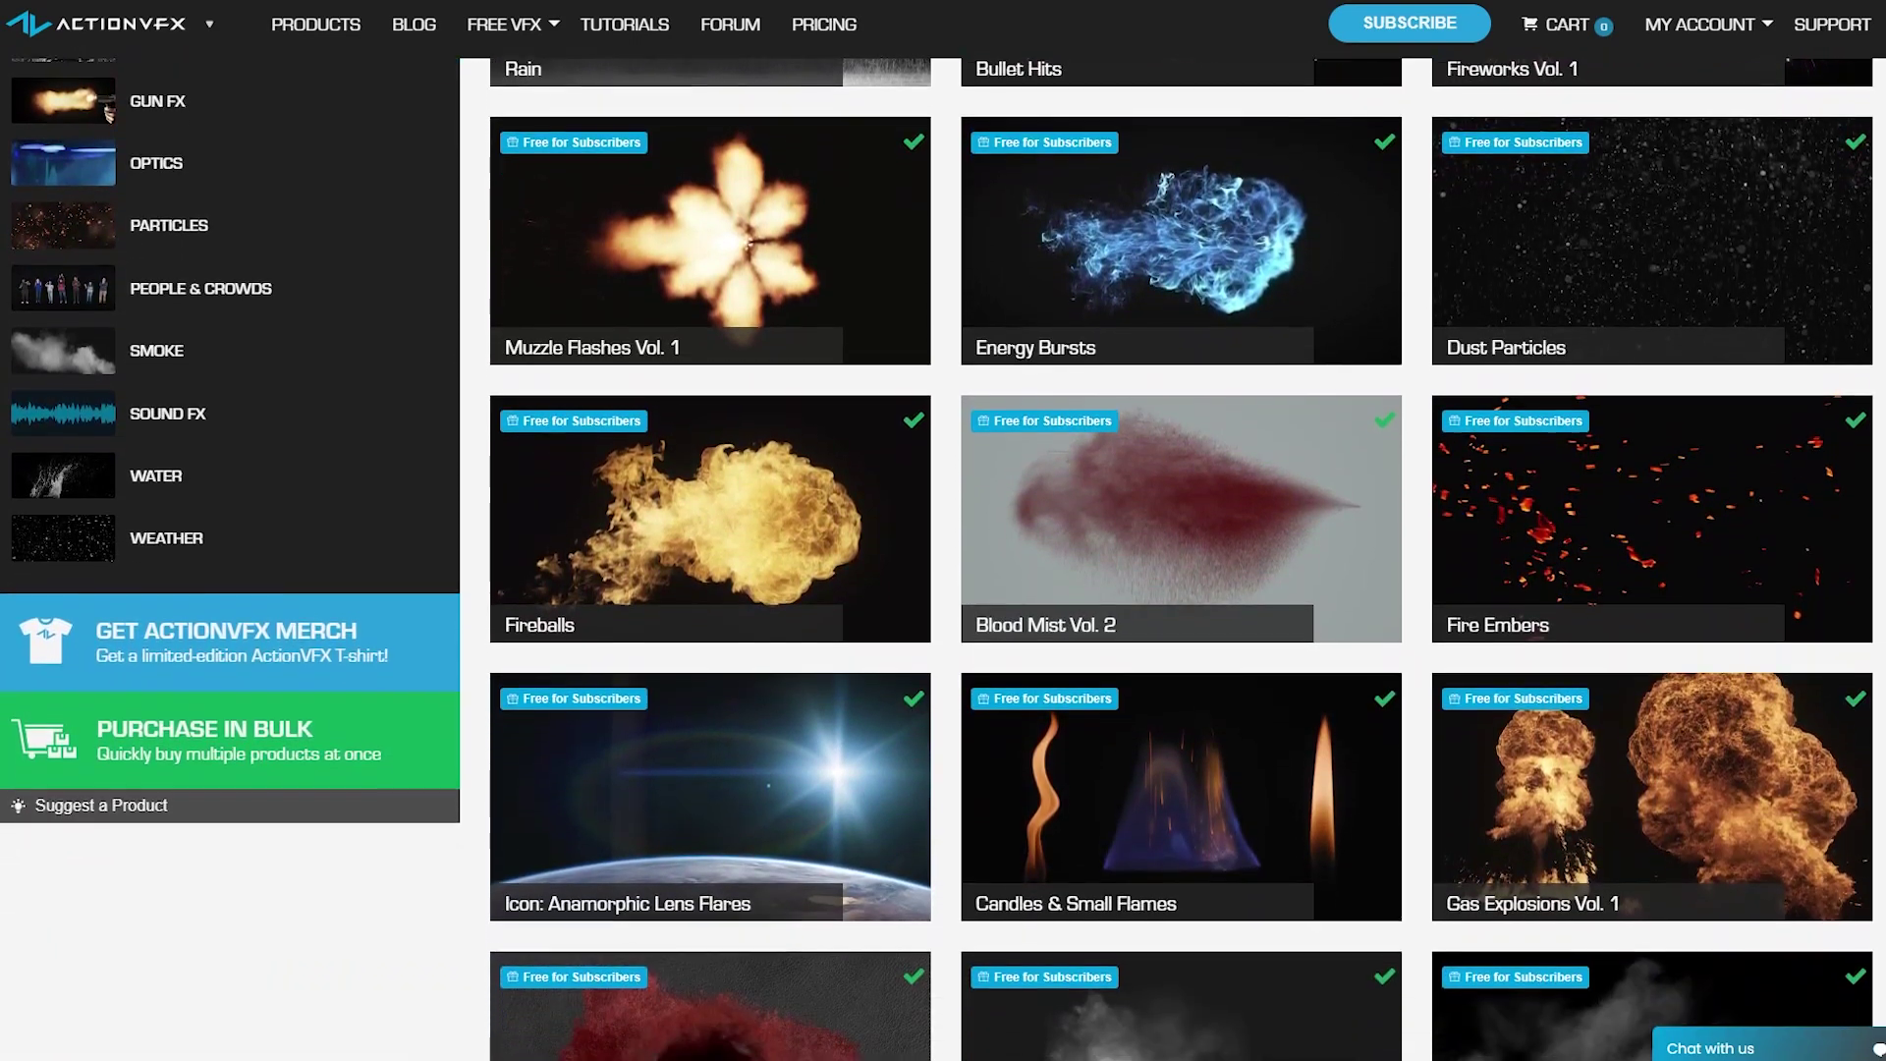